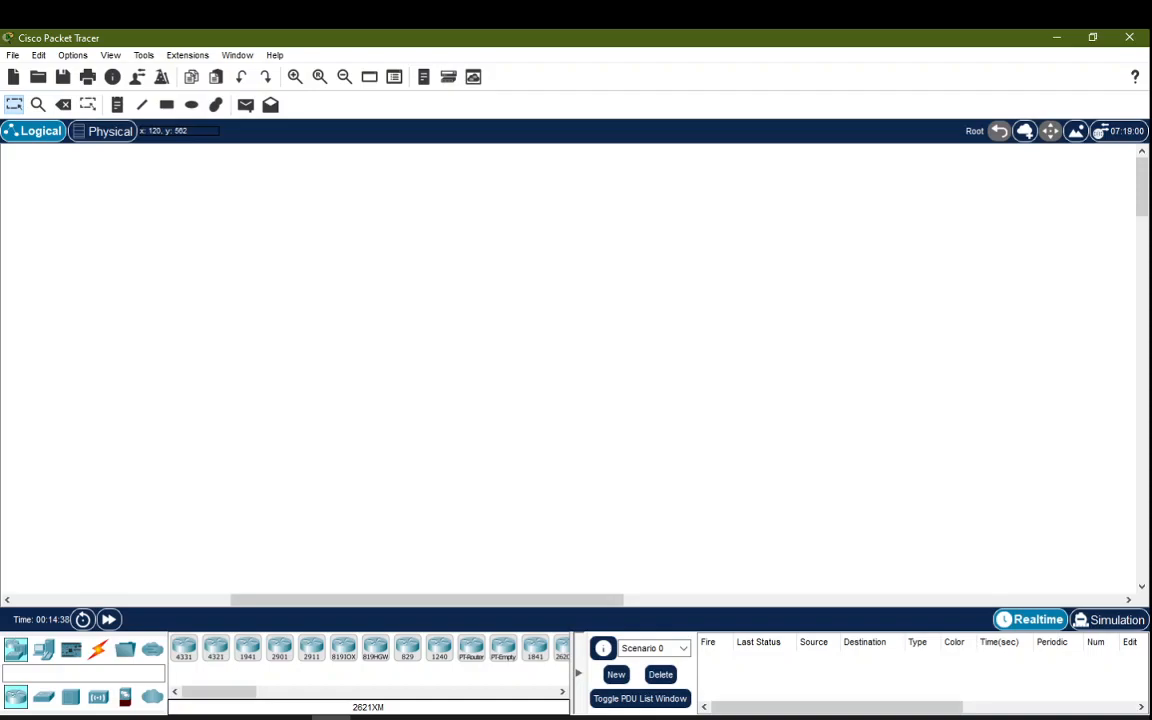
Step: Browse the device categories, then place a 2911 router on the workspace
click(46, 651)
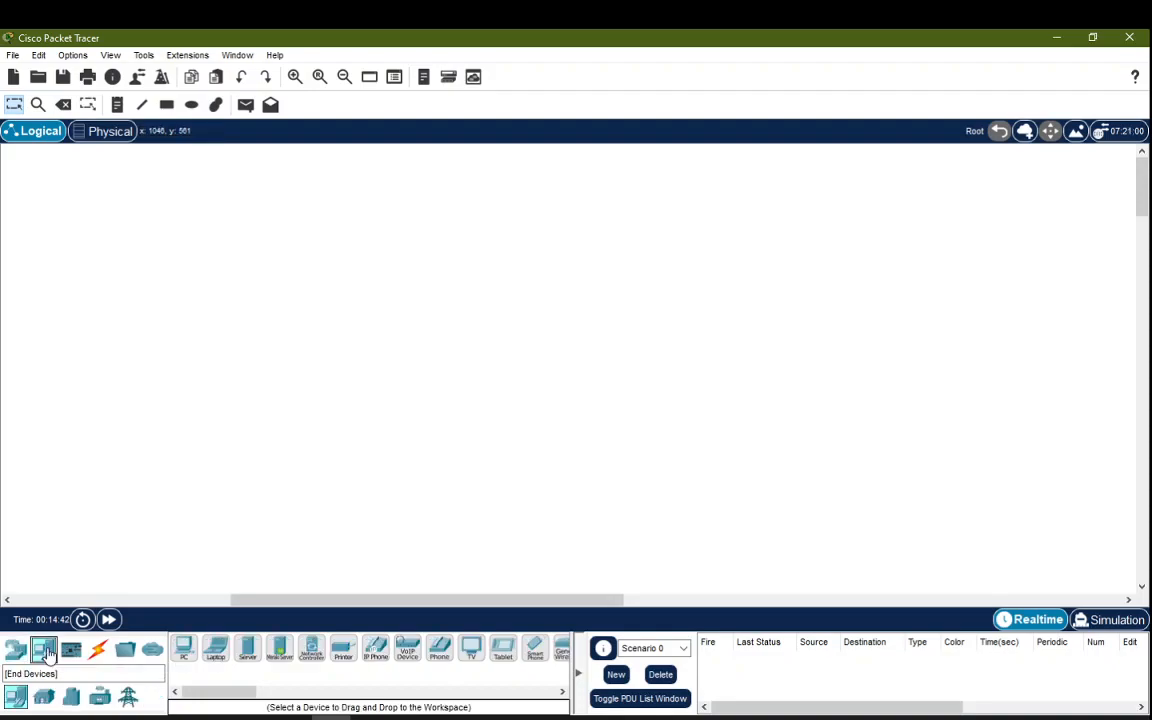
click(72, 651)
click(99, 652)
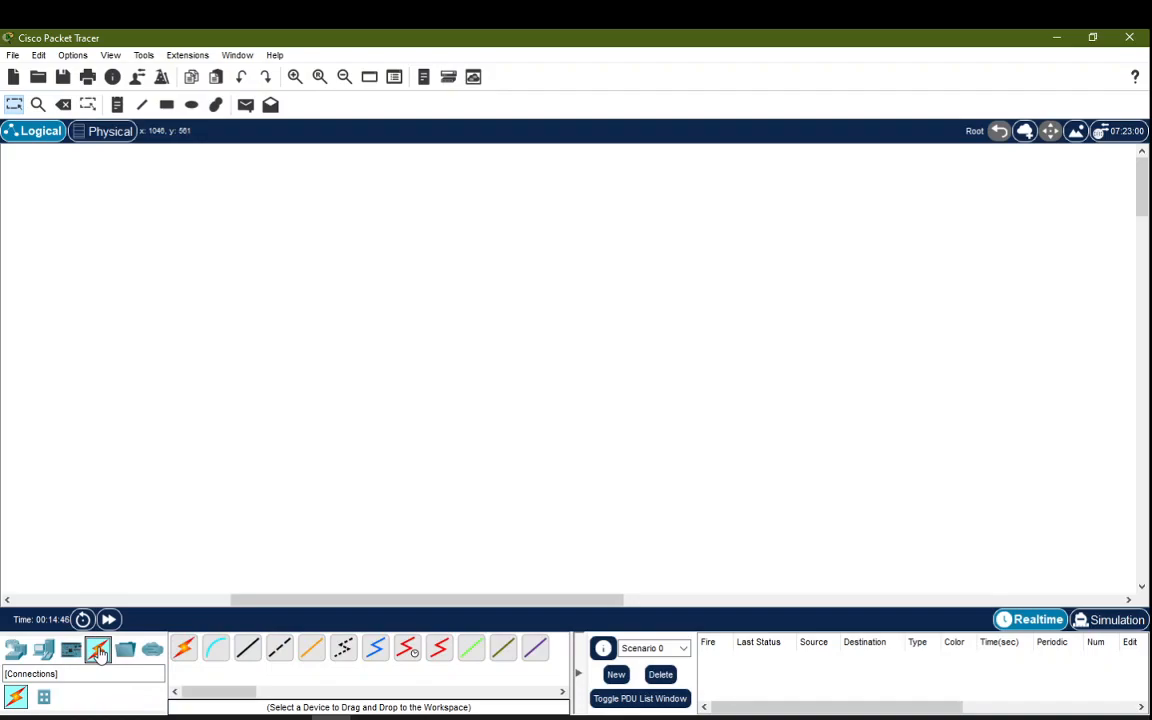
click(14, 651)
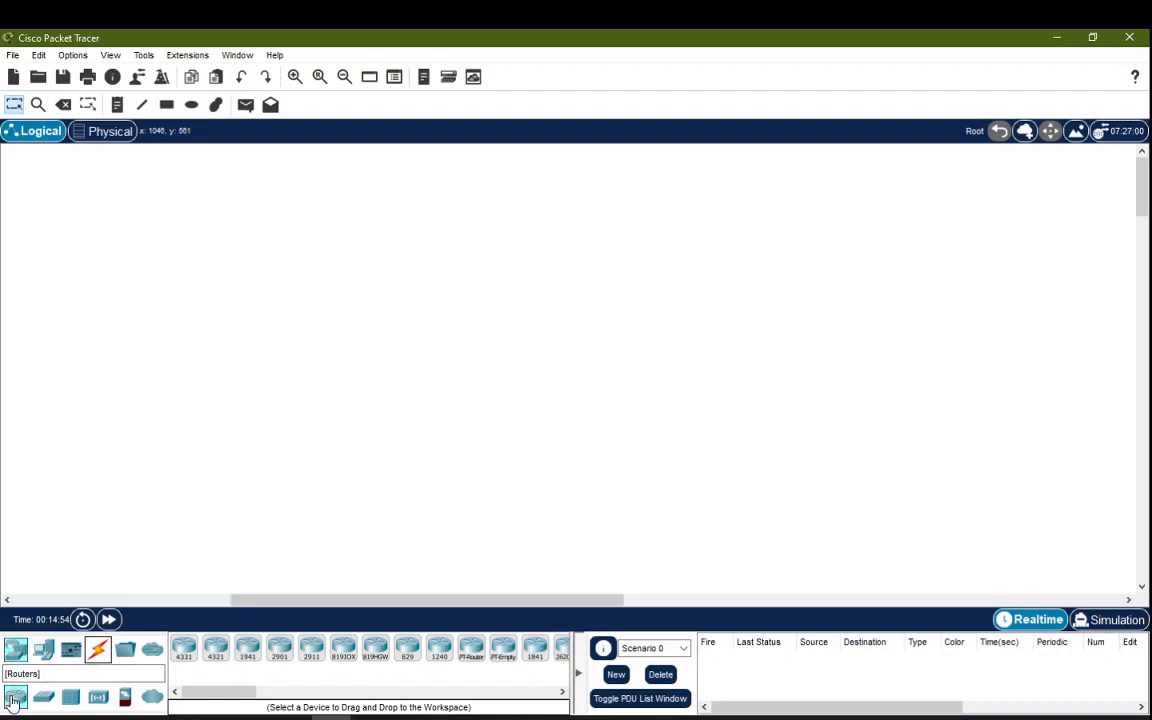
click(98, 697)
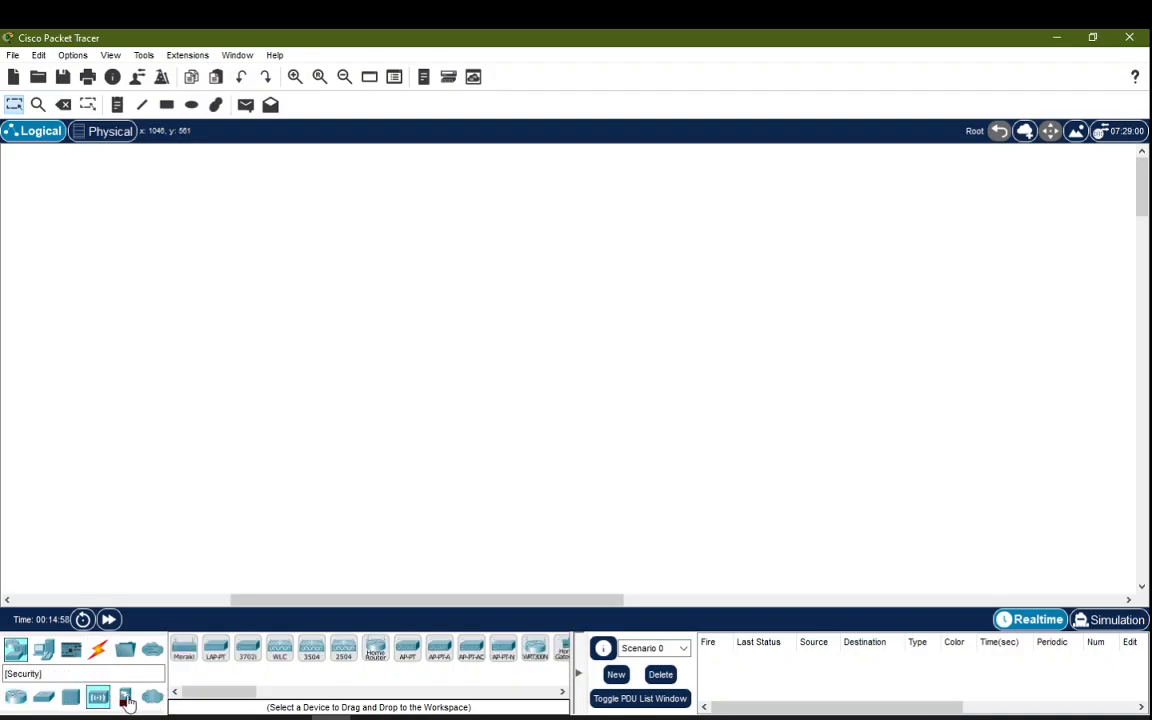
click(15, 698)
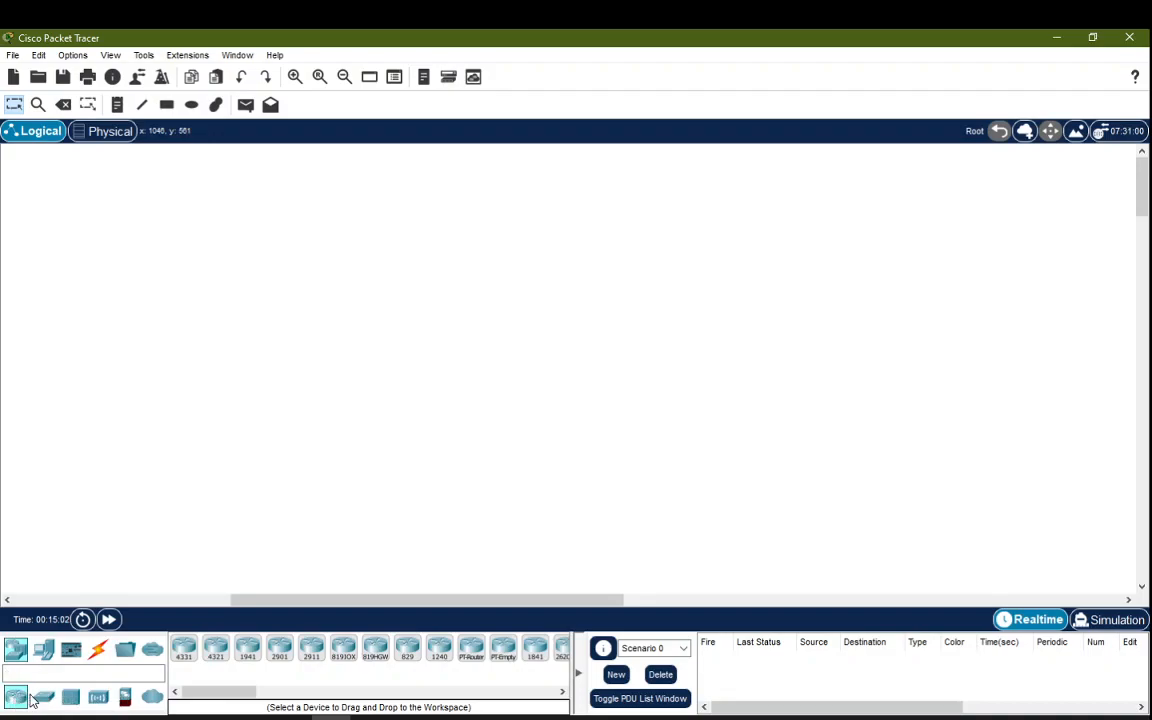
click(312, 647)
click(302, 252)
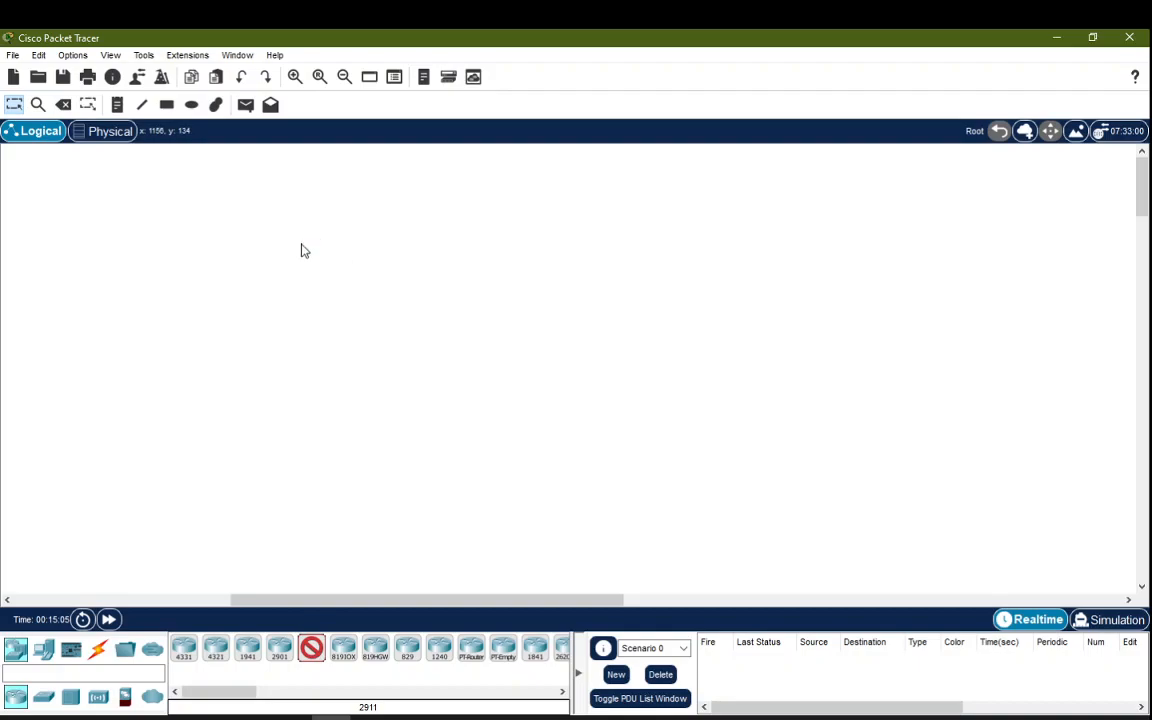
Step: Place a 2960 switch below Router0
click(44, 698)
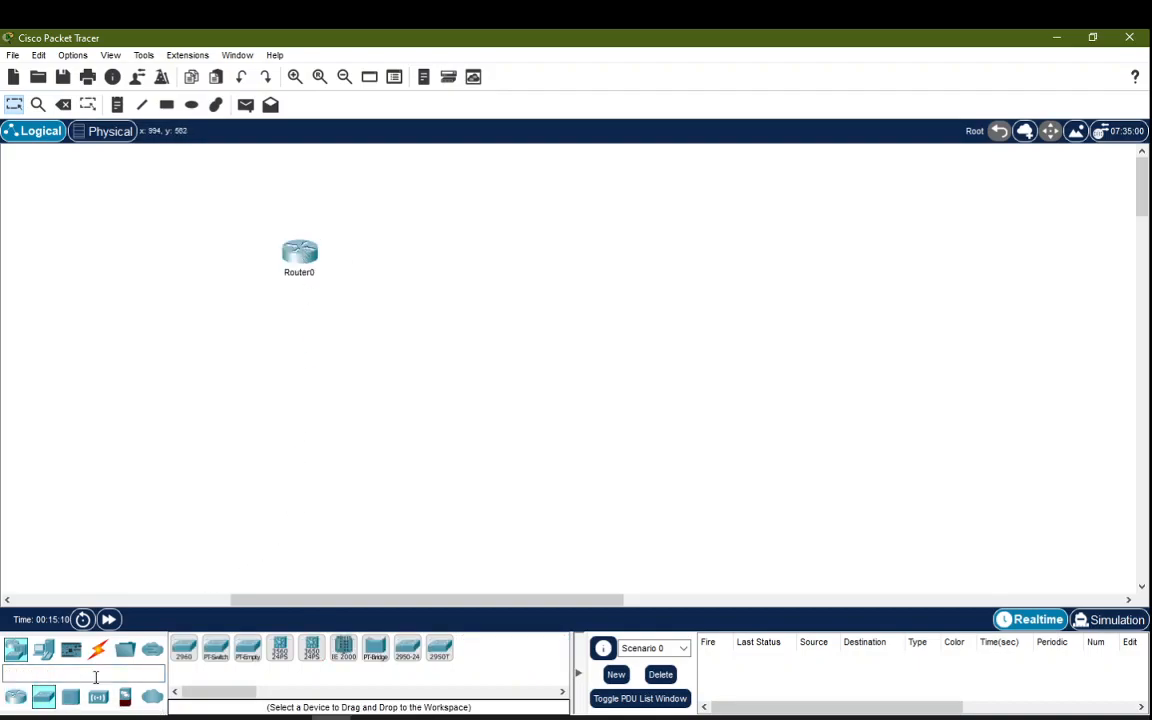
click(184, 648)
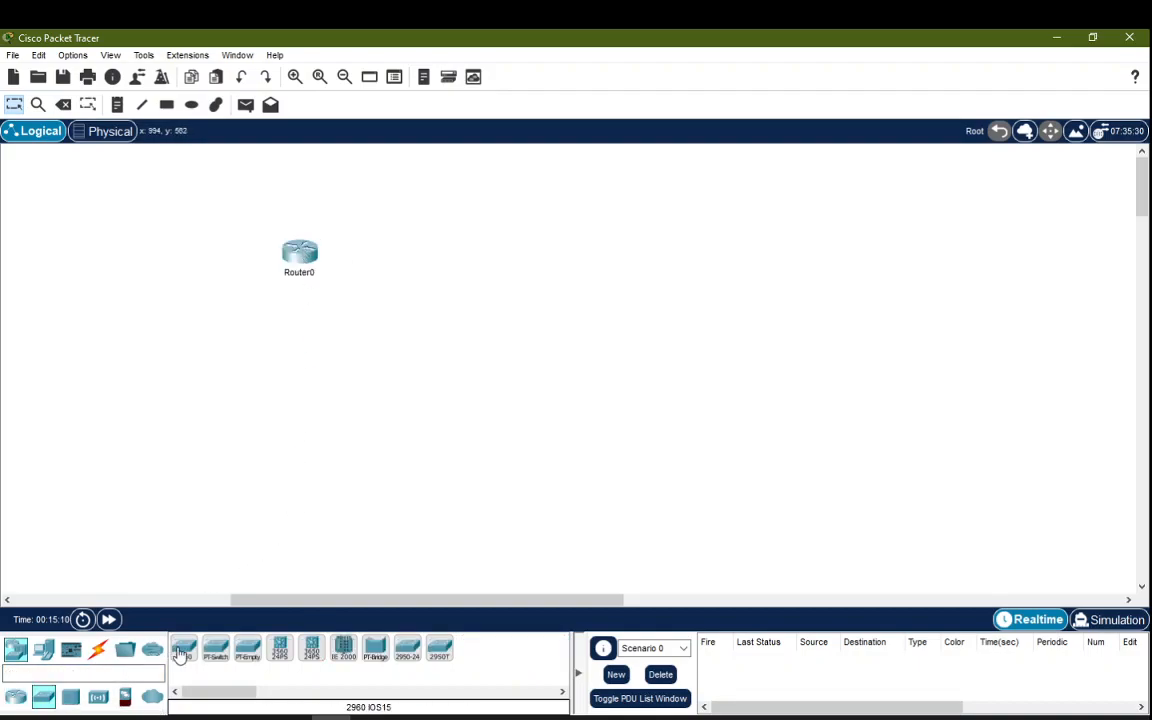
click(289, 368)
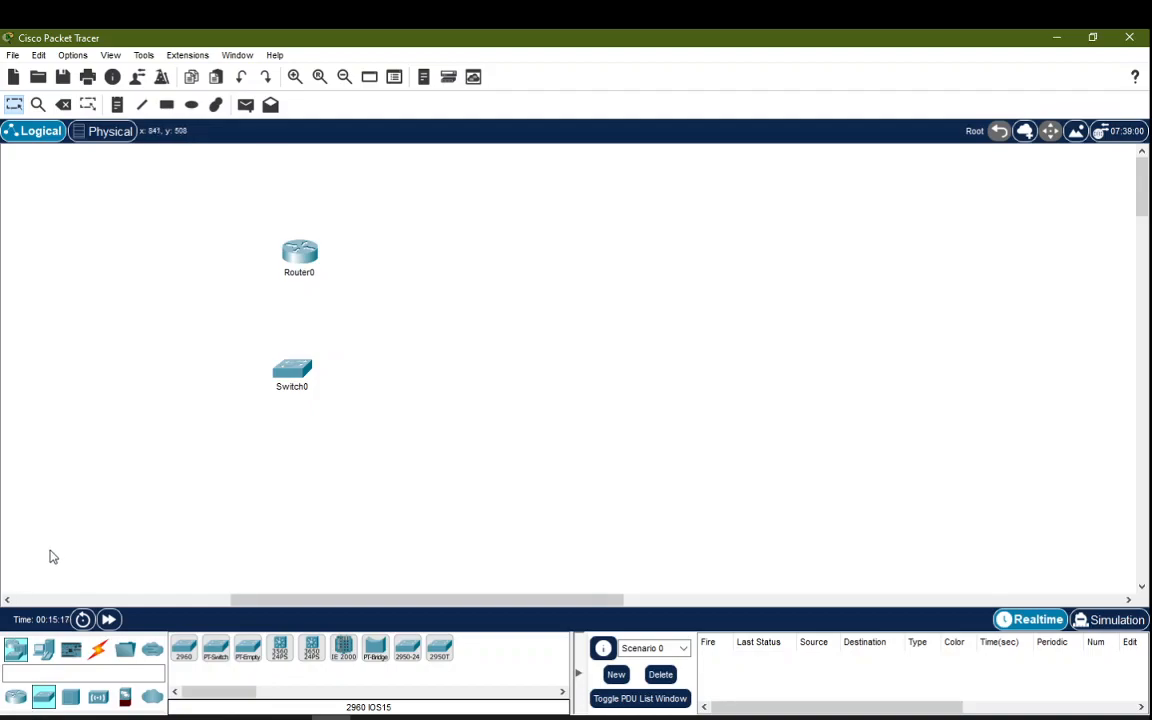
click(45, 650)
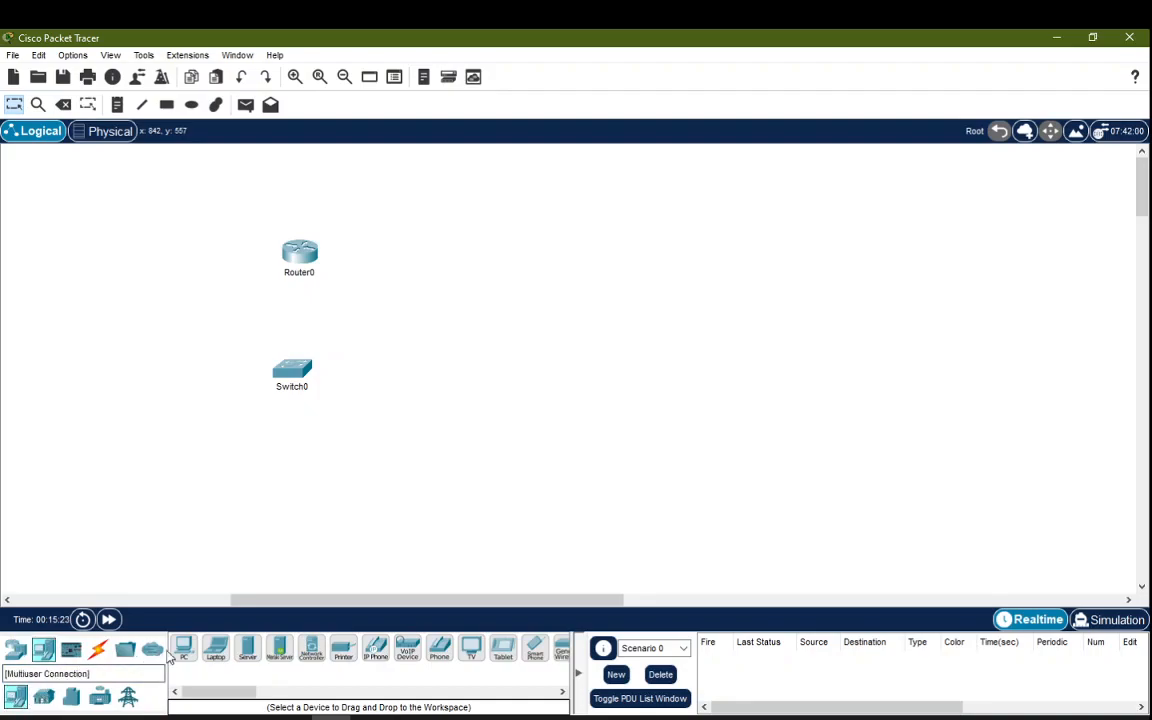
Step: Place a Server left of Switch0 and a smart Door at the lower left
click(251, 654)
click(104, 374)
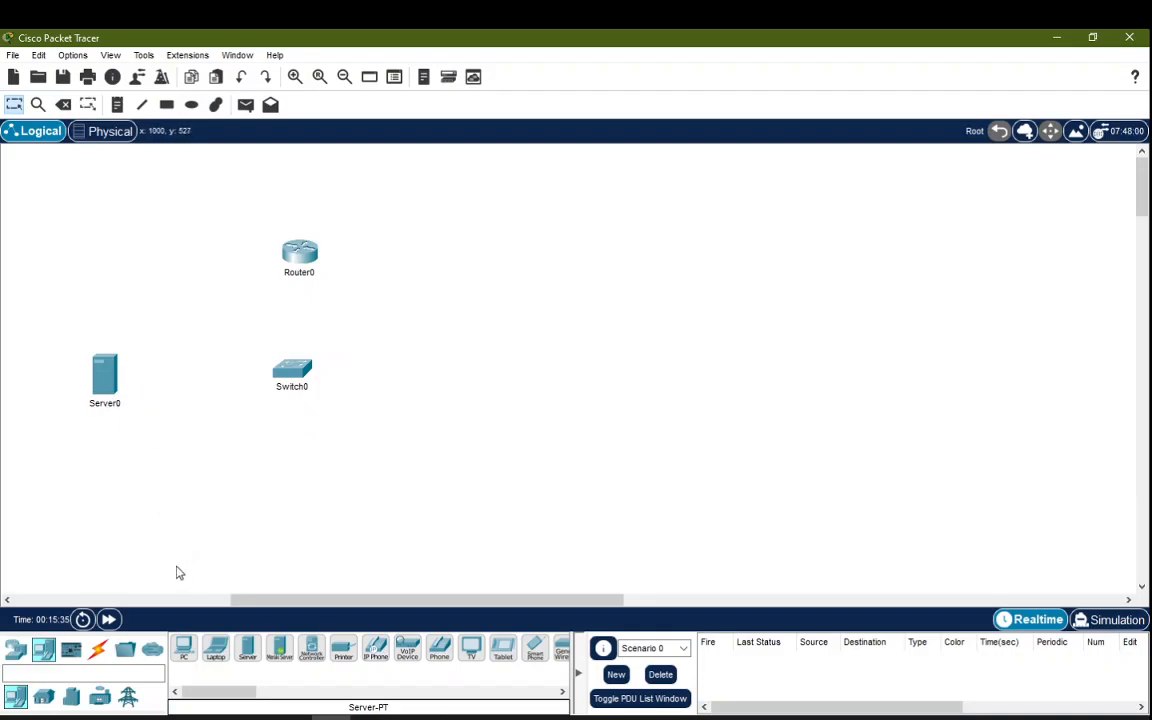
click(44, 700)
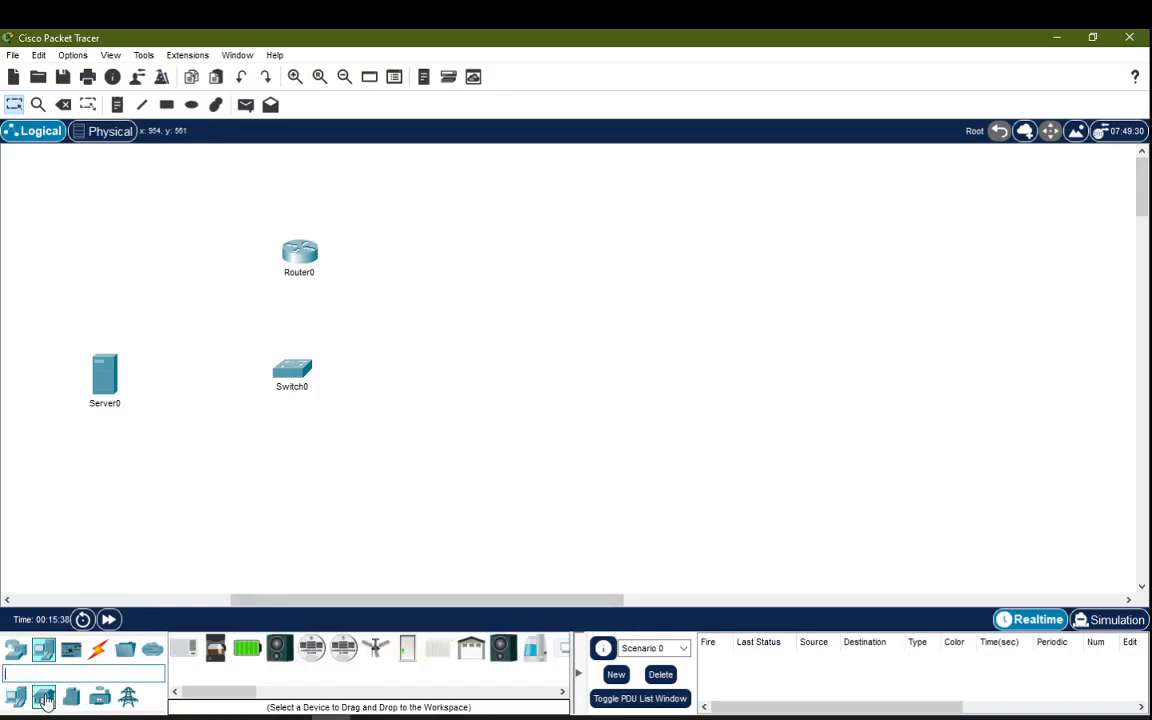
click(408, 655)
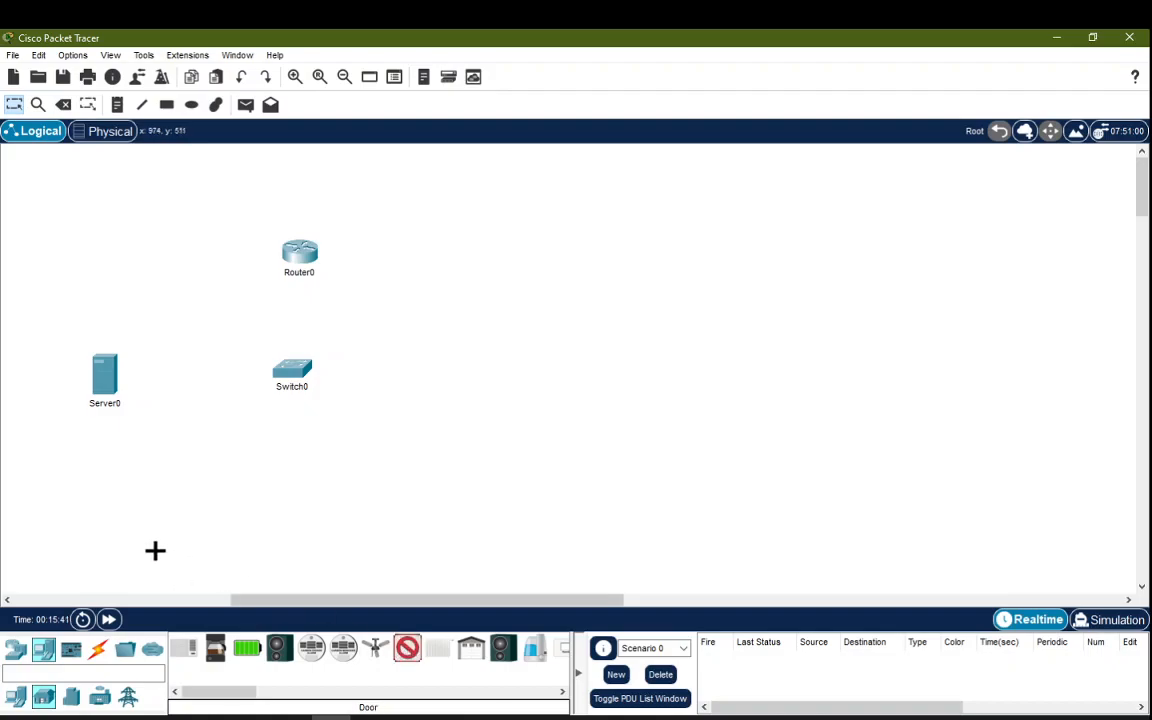
click(136, 496)
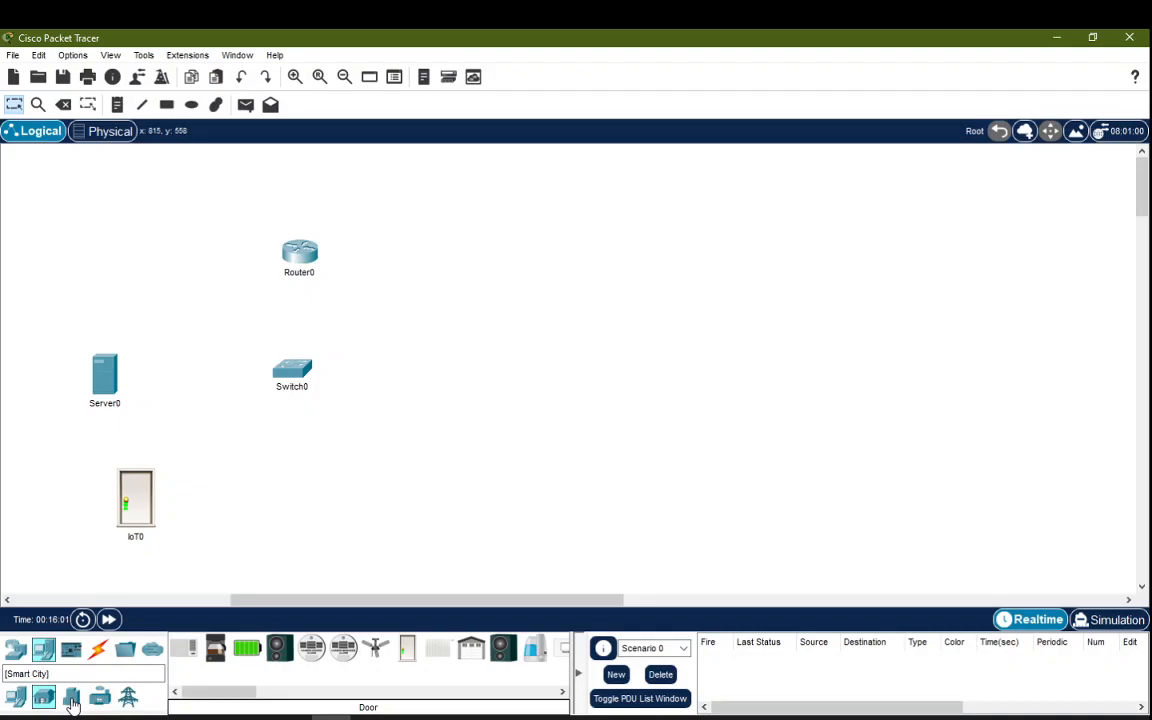
Step: Place a Smart City RFID Reader and RFID Card to the right of the door
click(72, 700)
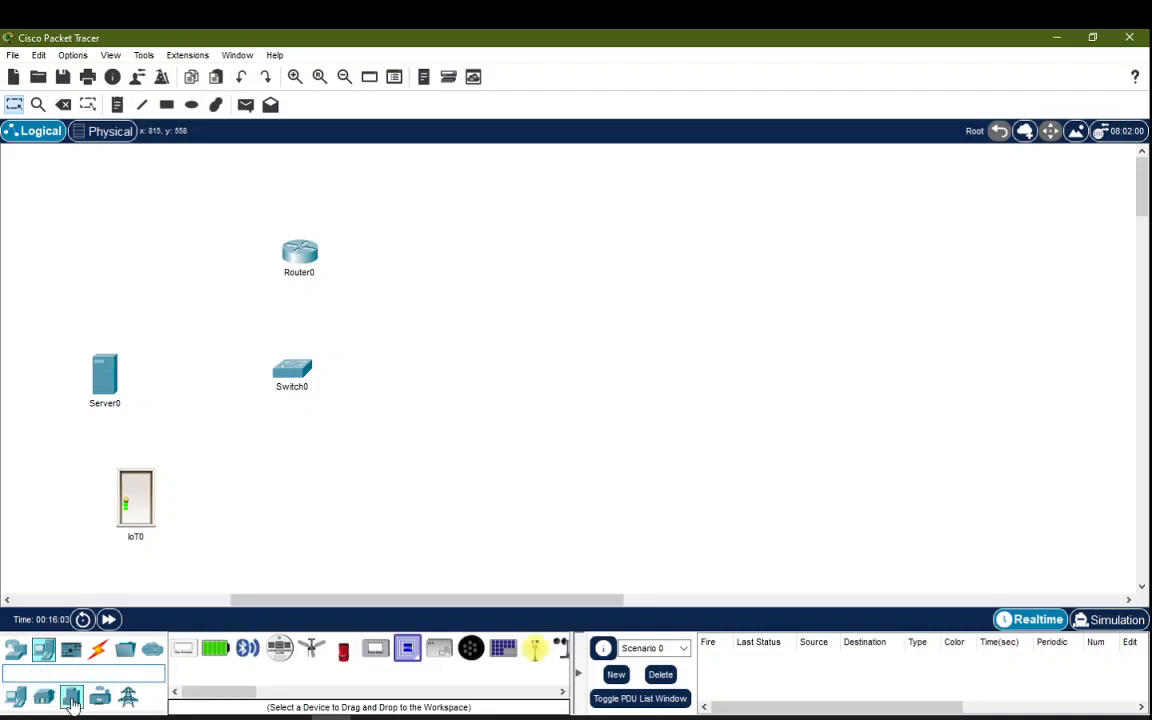
click(445, 651)
click(287, 487)
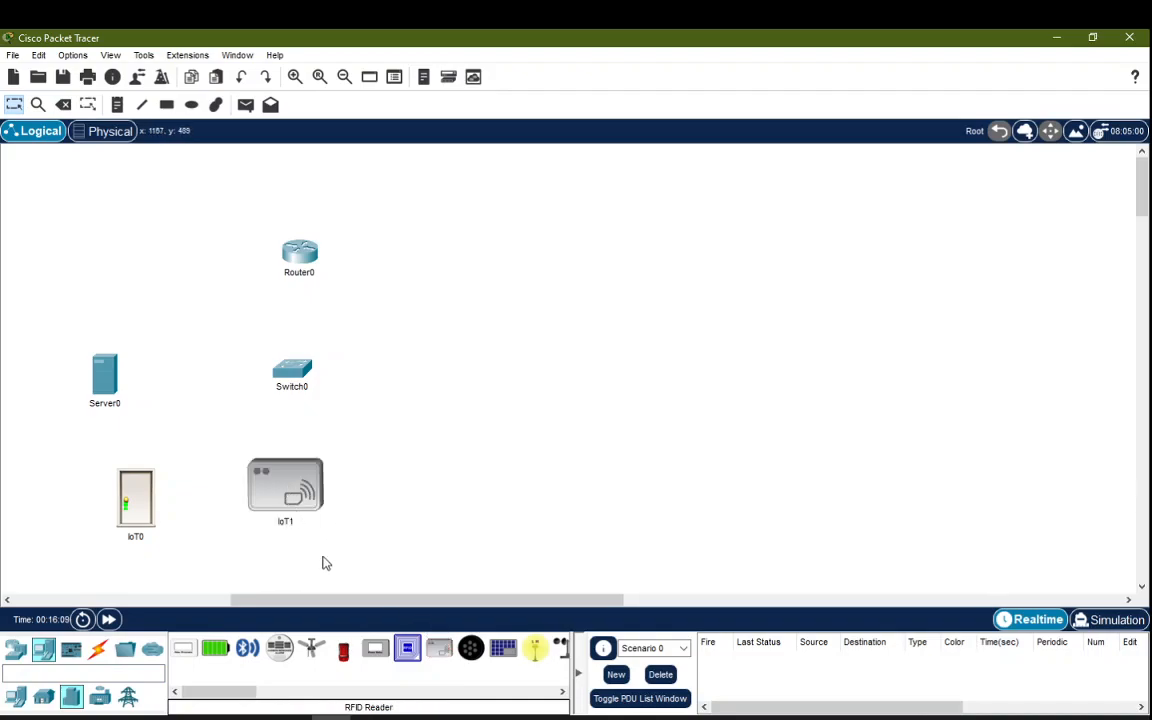
click(408, 652)
click(417, 512)
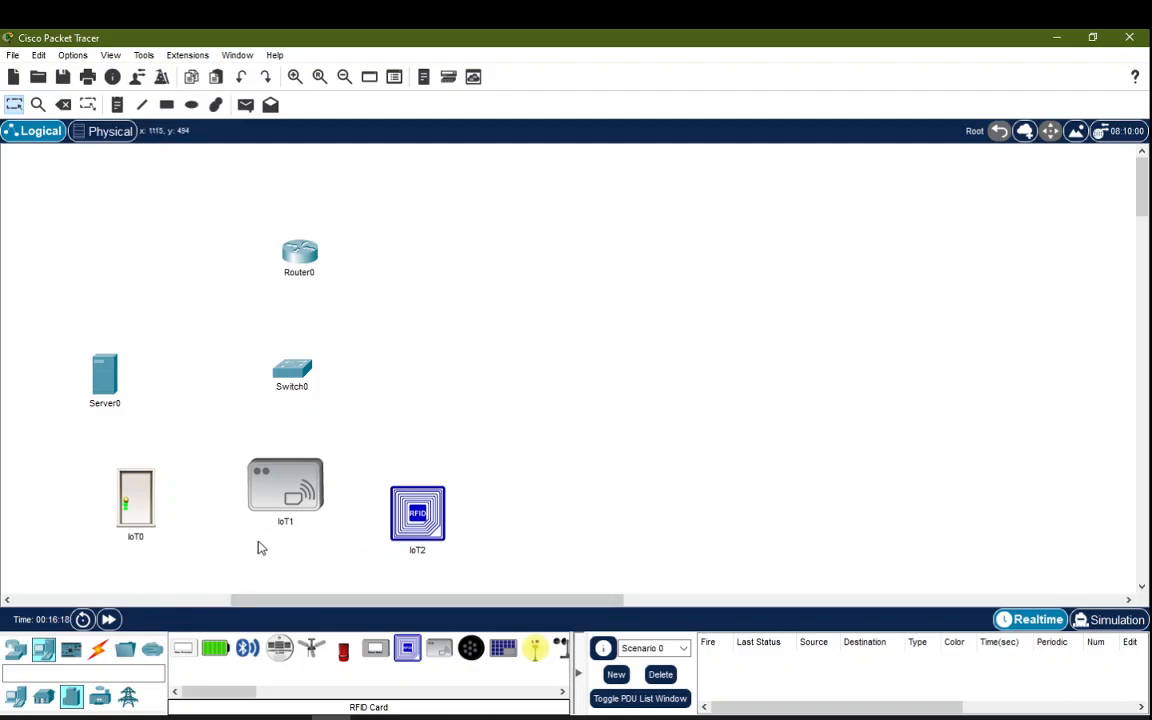
mouse_move(139, 546)
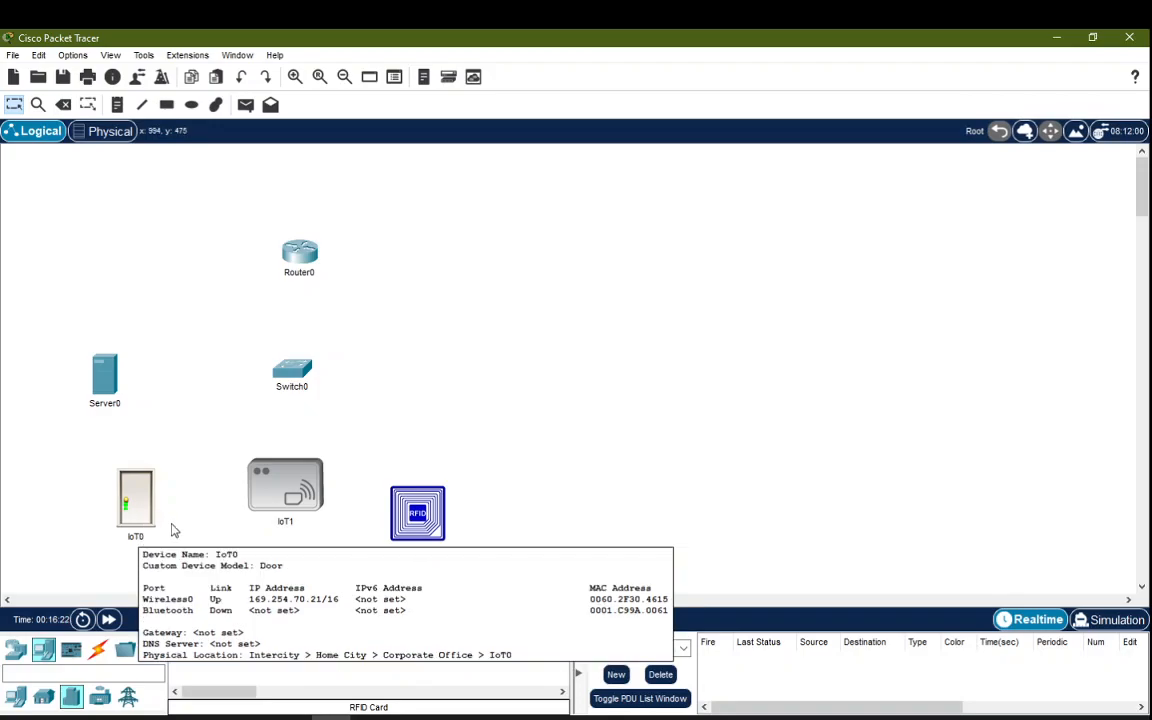
Step: Relabel IoT0, IoT1 and IoT2 as Door, RFIDReader and RFIDTag, then nudge RFIDReader
click(140, 539)
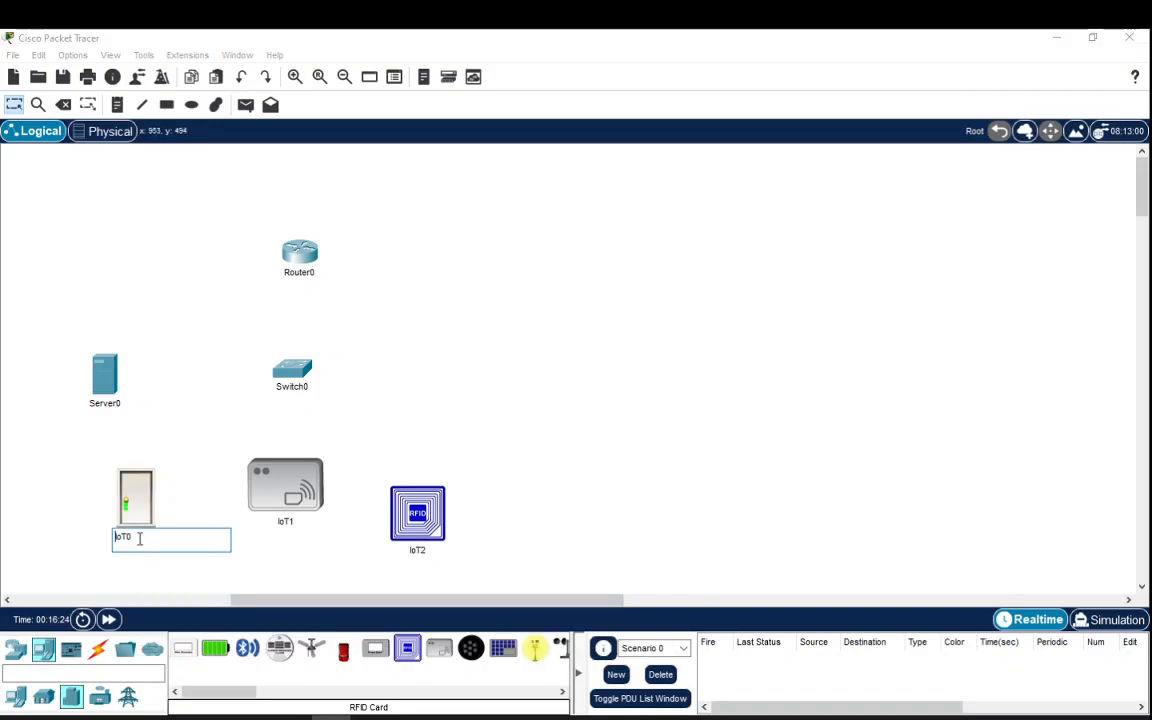
text(Door)
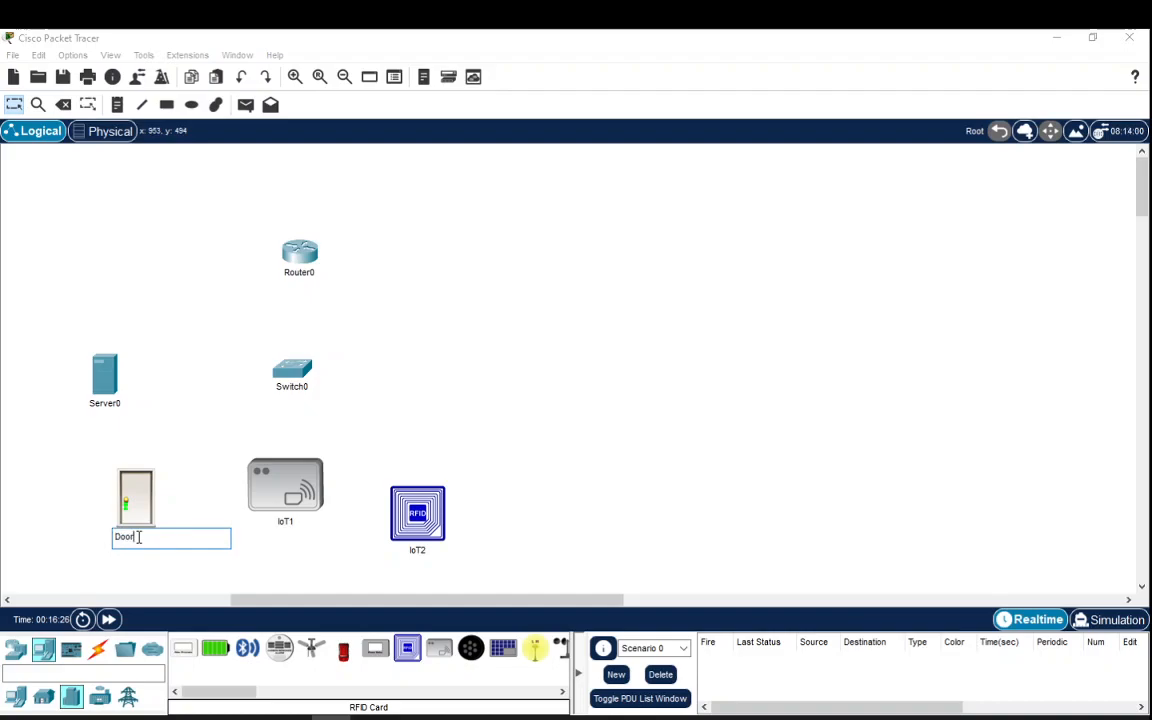
click(287, 522)
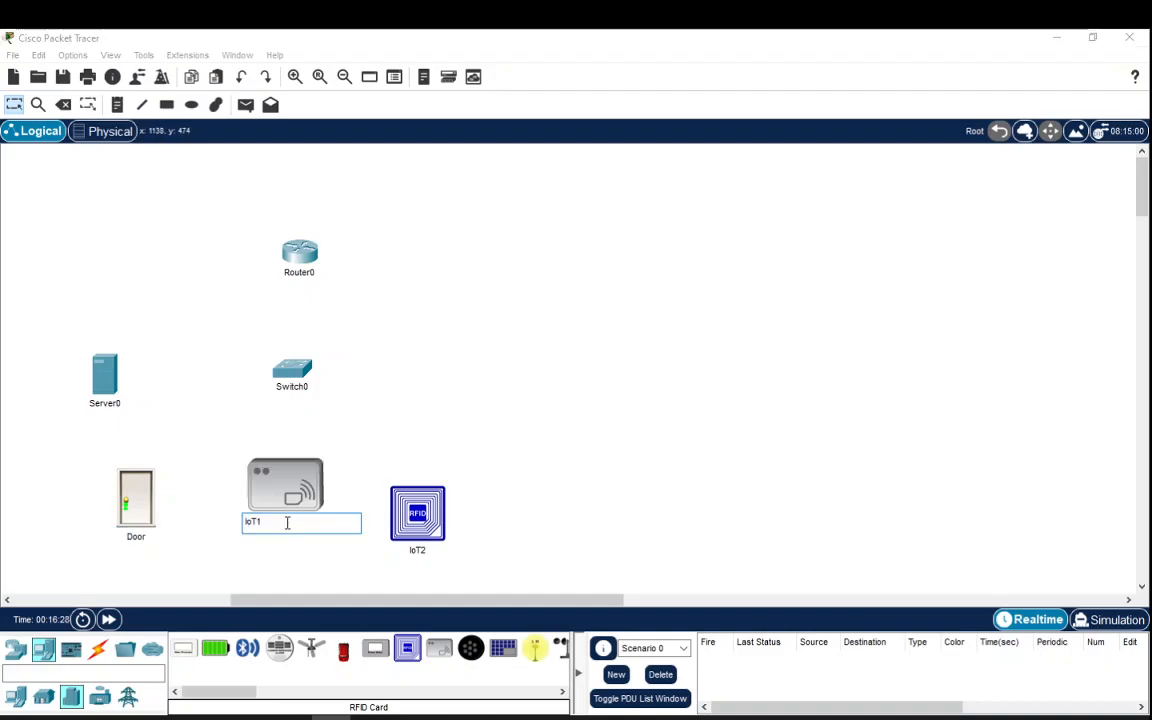
text(RFIDReader)
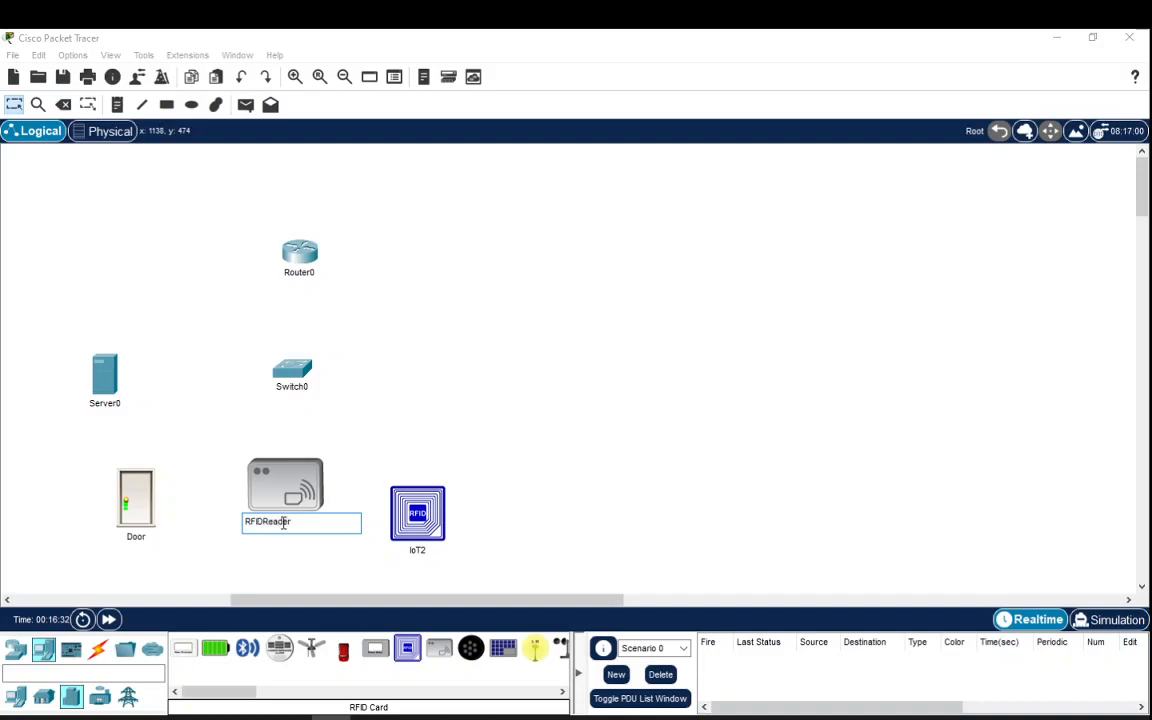
key(Return)
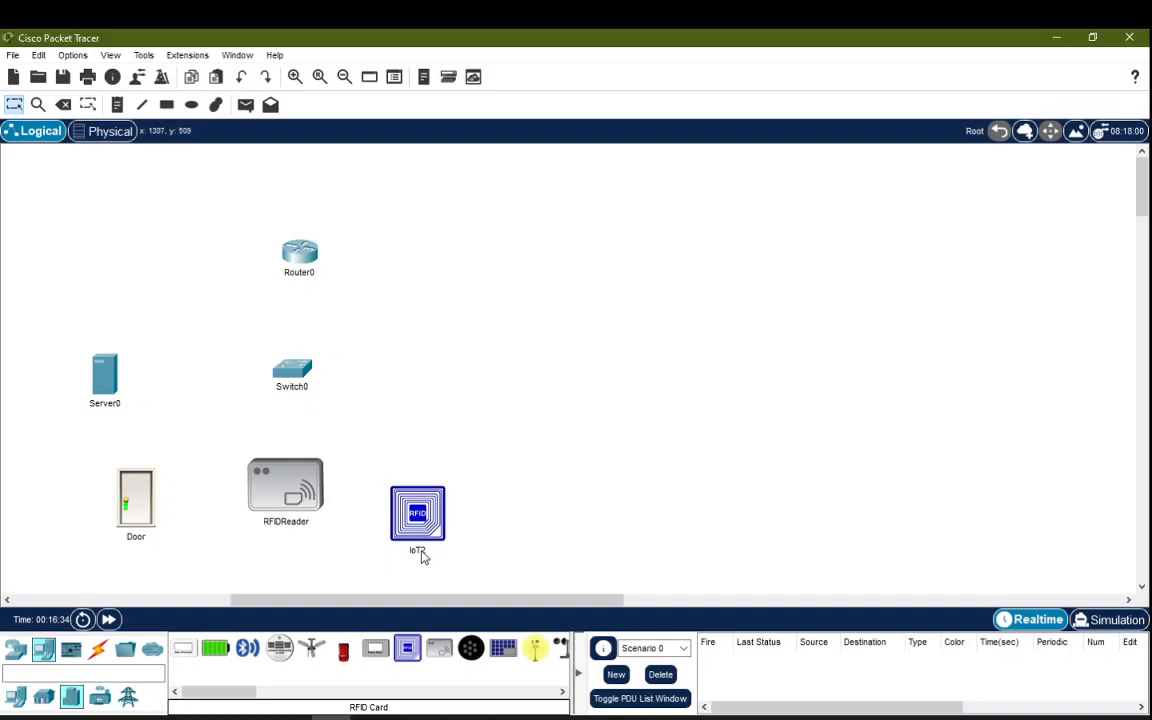
click(418, 550)
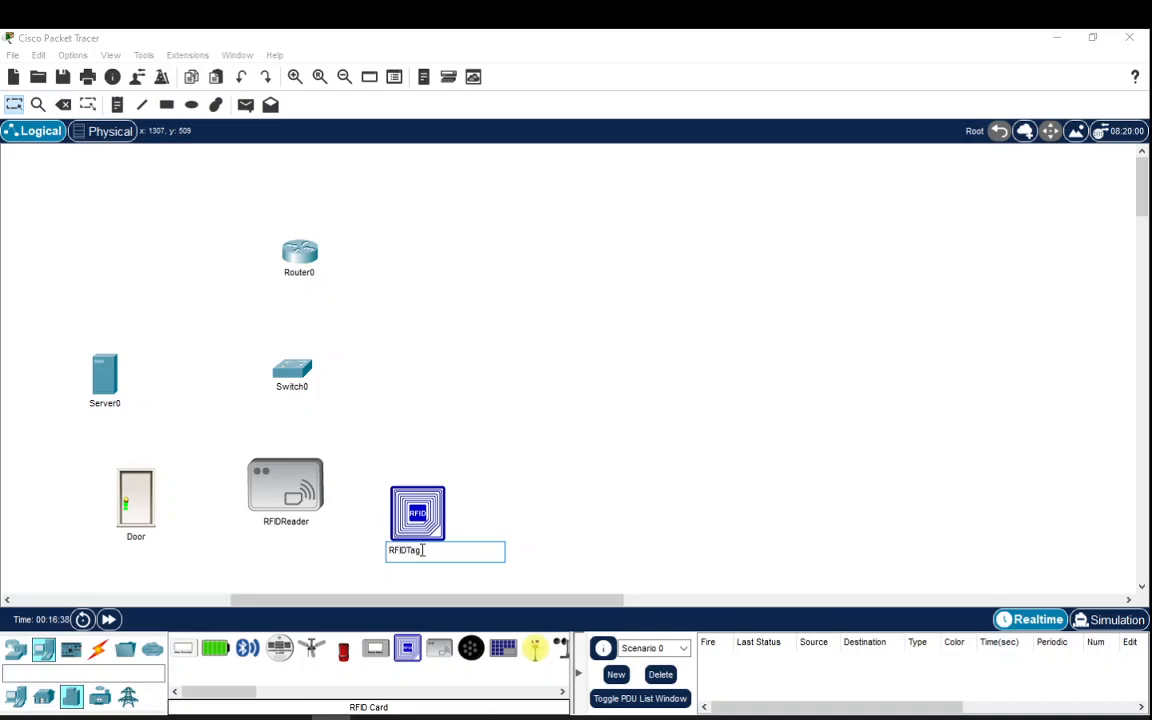
key(Return)
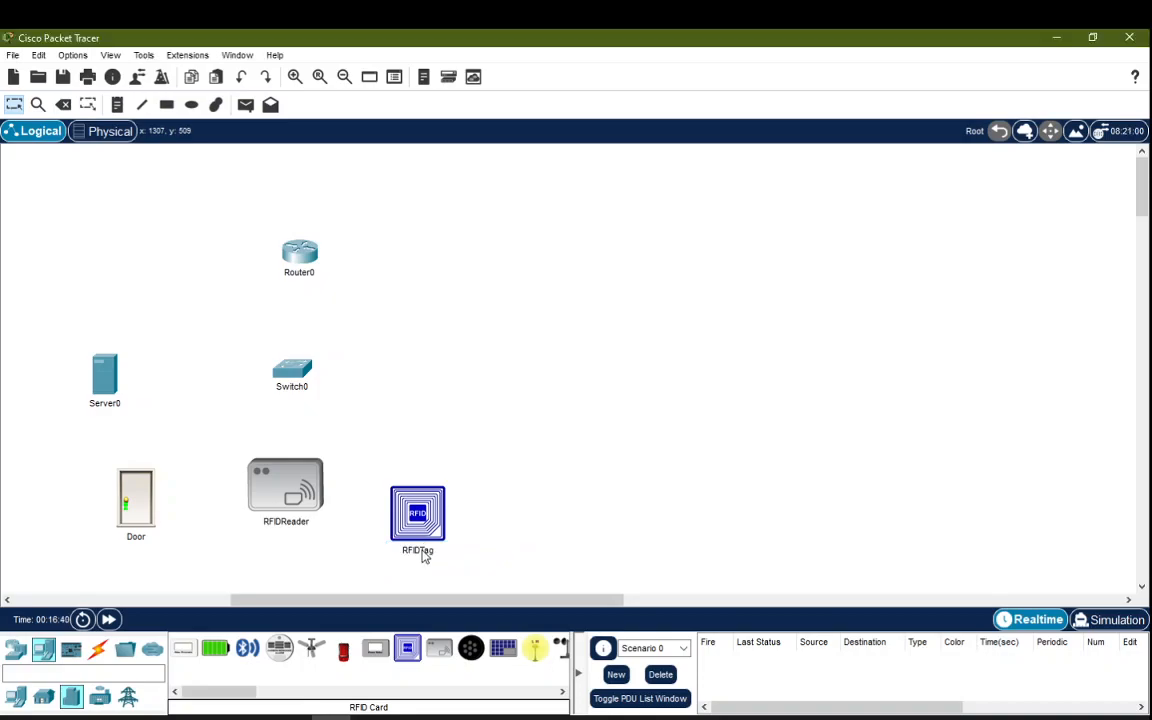
drag(313, 510, 295, 513)
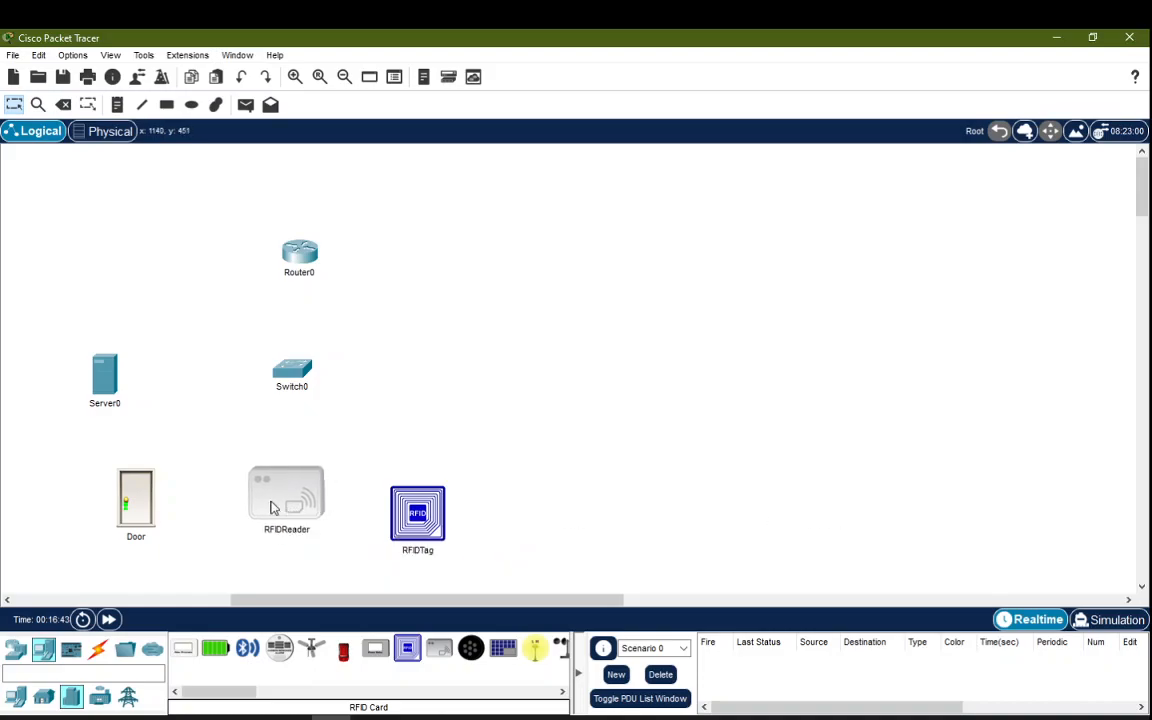
Step: Change the Door's network adapter to PT-IOT-NM-1CFE under Advanced I/O Config
click(138, 494)
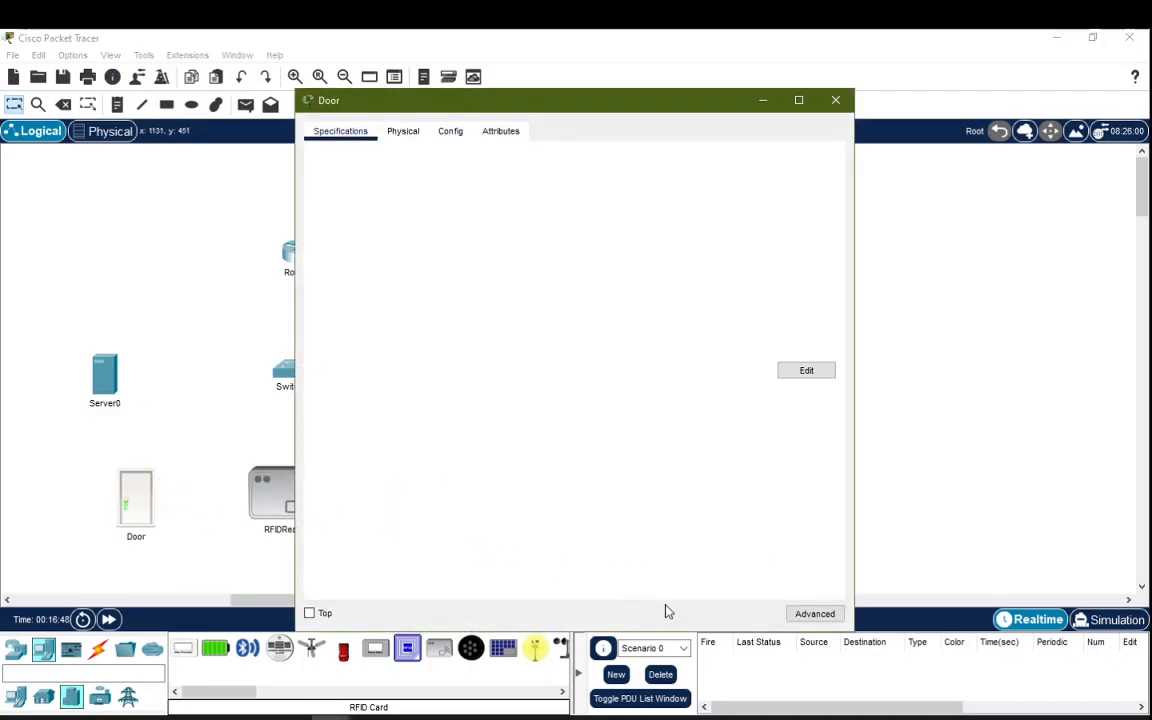
click(815, 615)
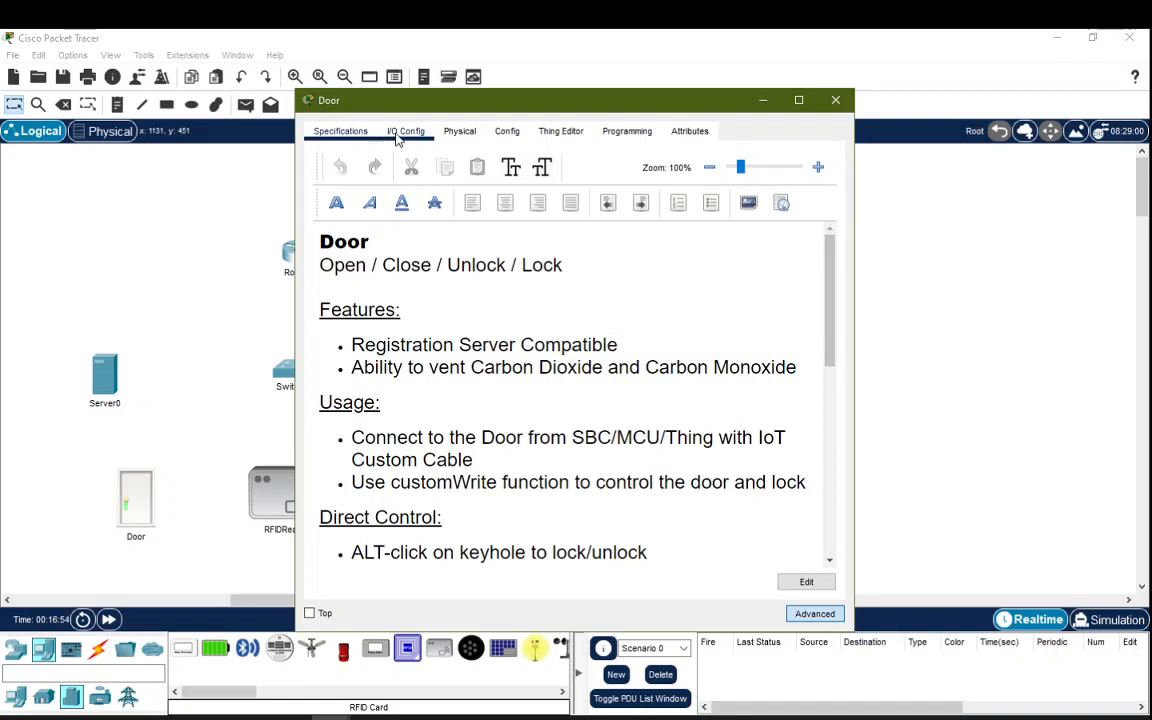
click(409, 136)
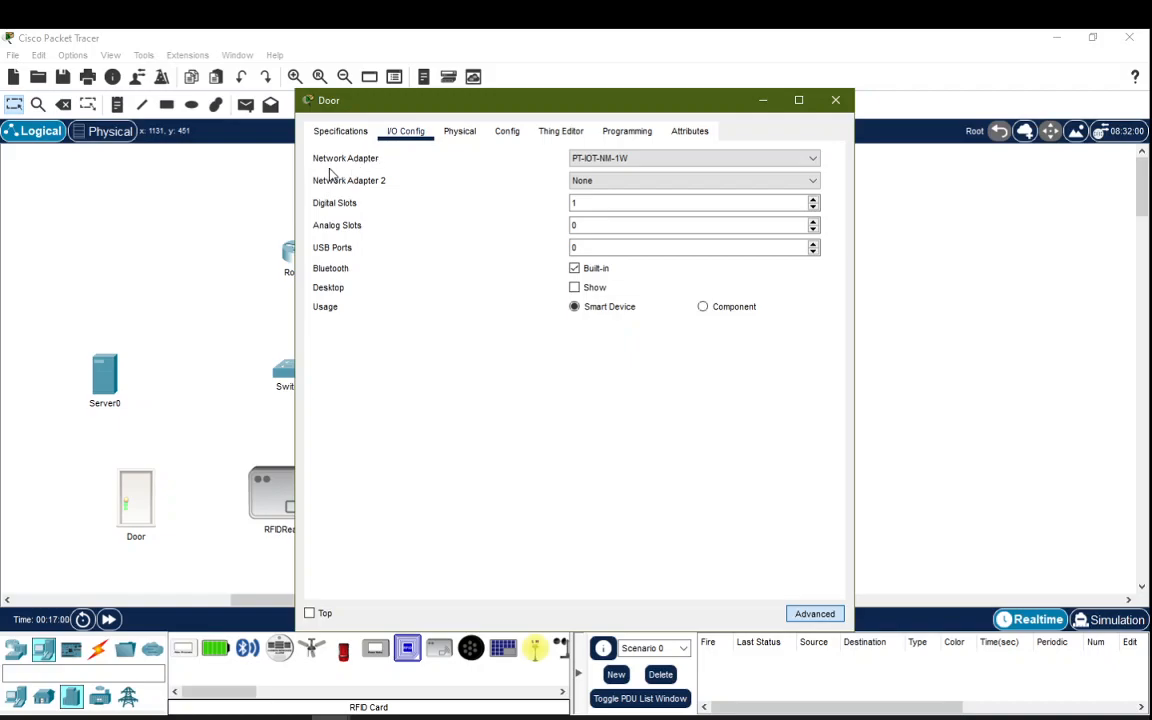
click(650, 160)
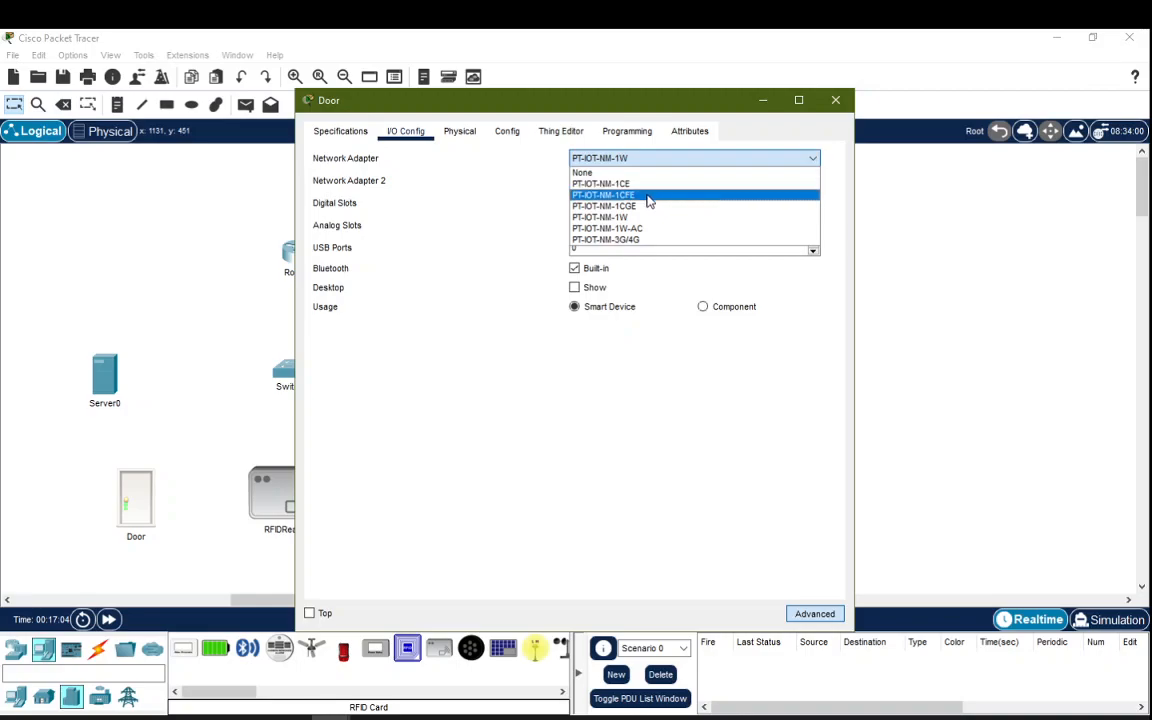
click(648, 199)
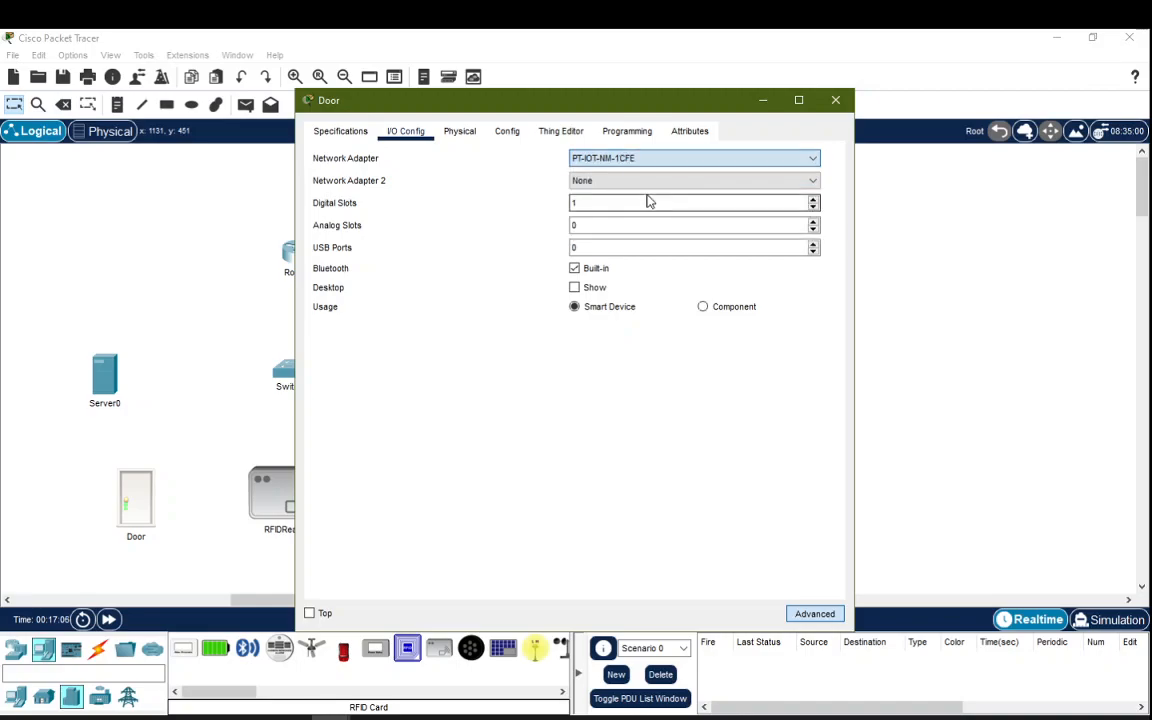
click(836, 101)
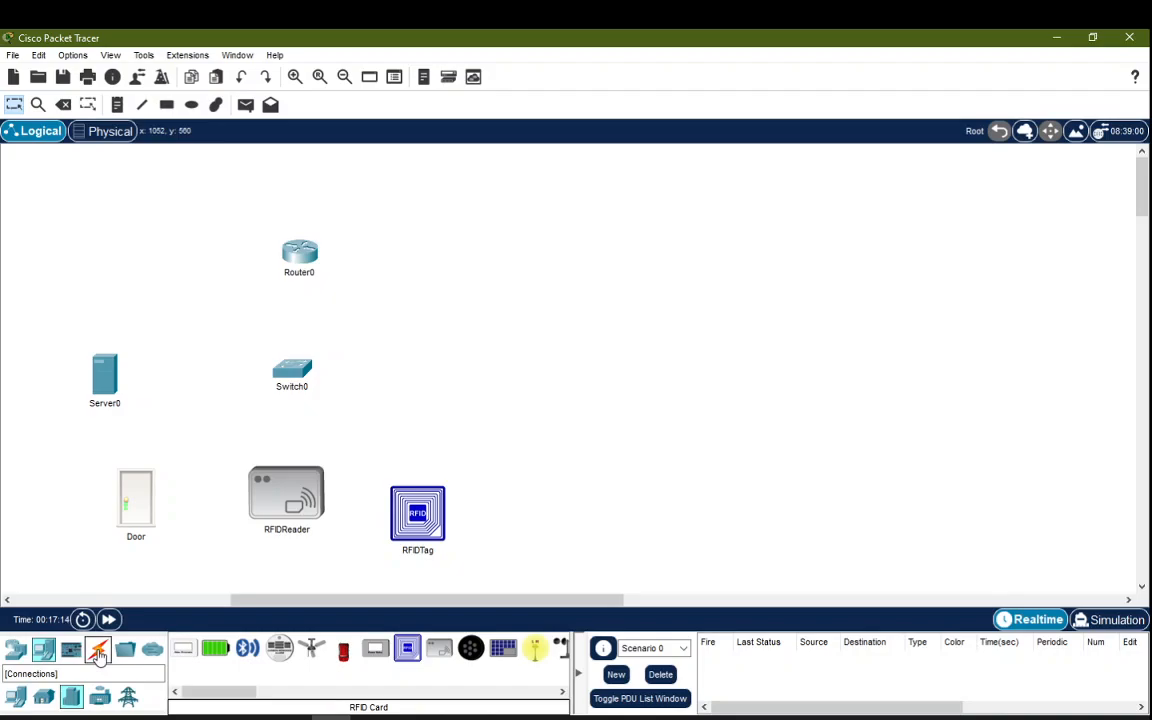
Step: Connect Switch0 to Door, RFIDReader, Router0 and Server0 with automatic cables
click(99, 652)
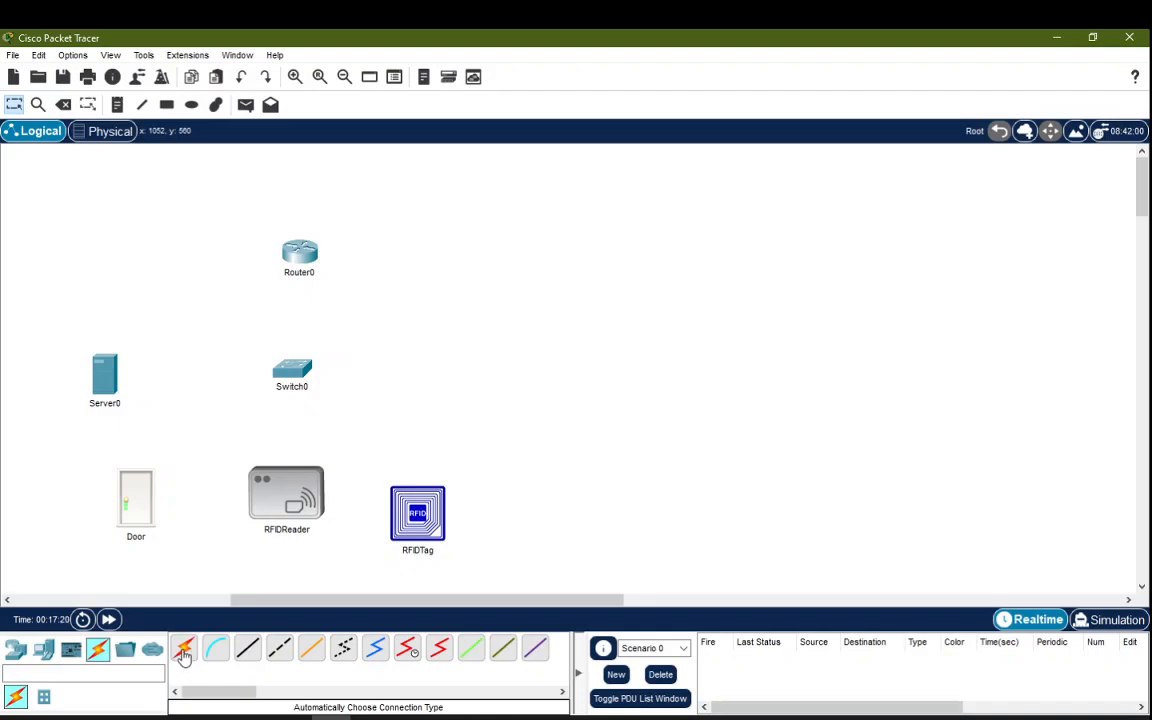
click(184, 652)
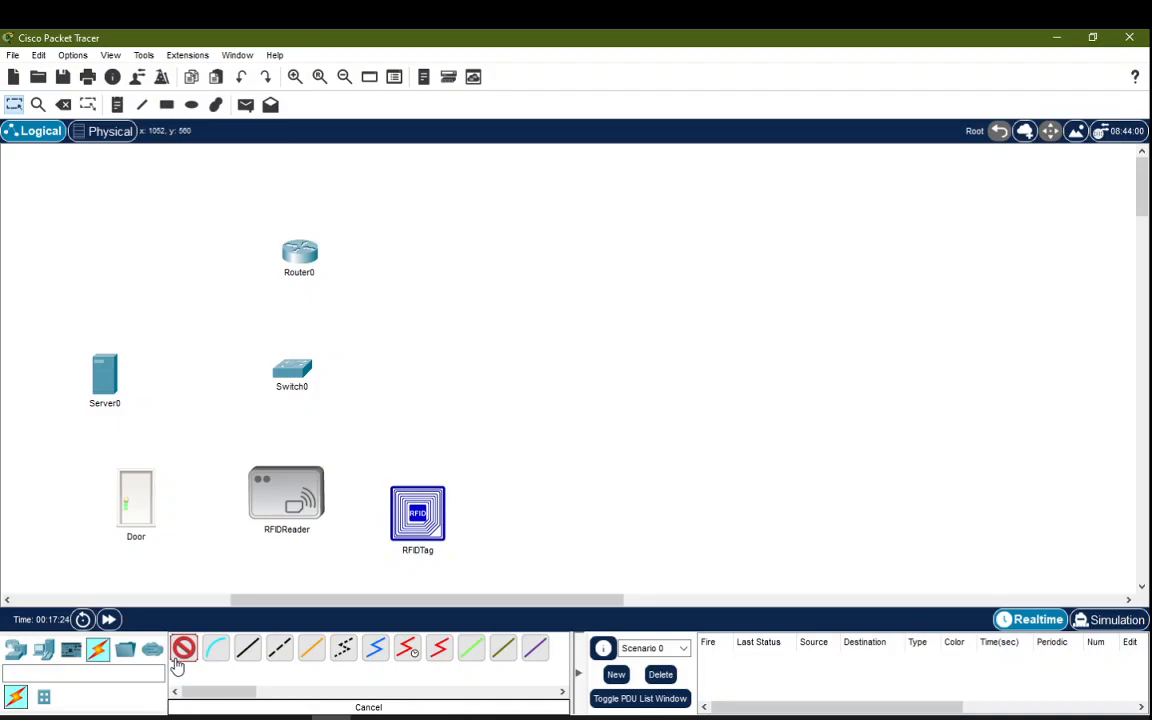
click(287, 372)
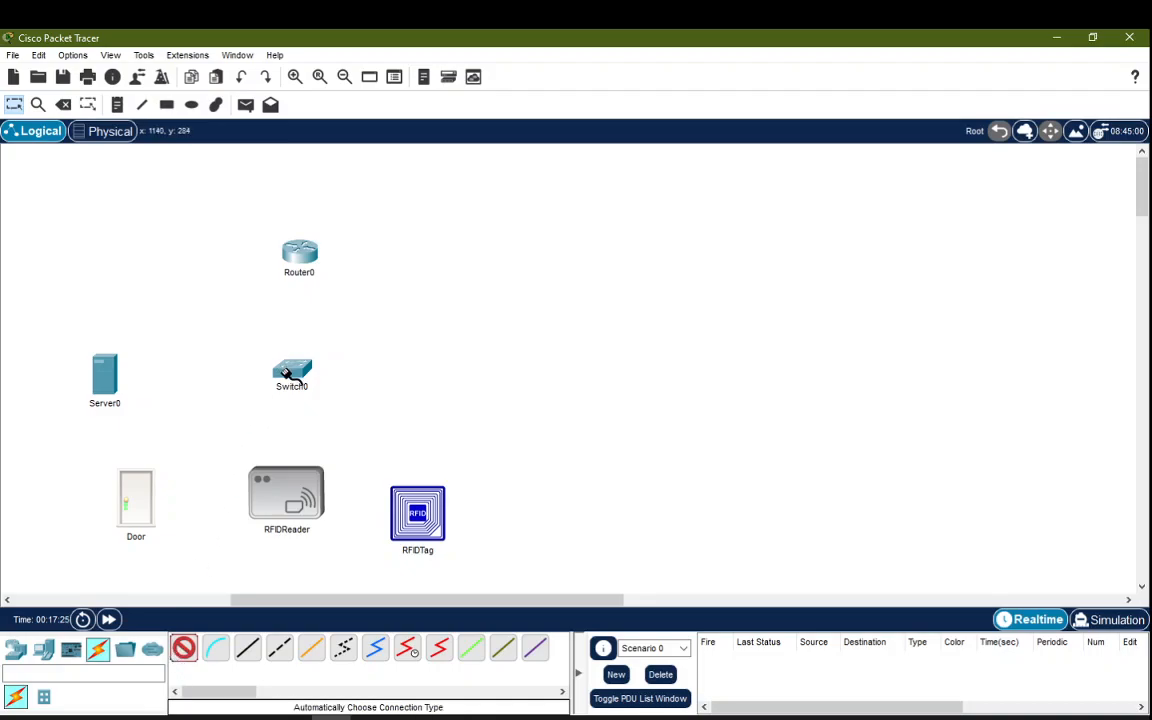
click(142, 494)
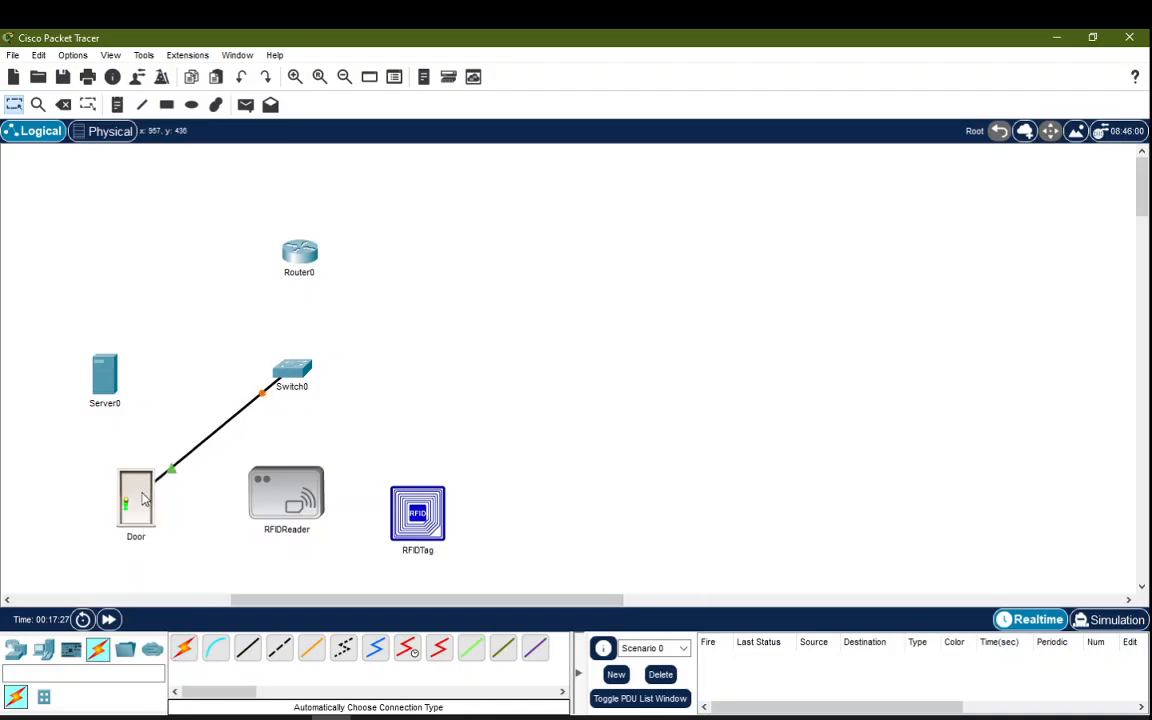
click(285, 372)
click(285, 490)
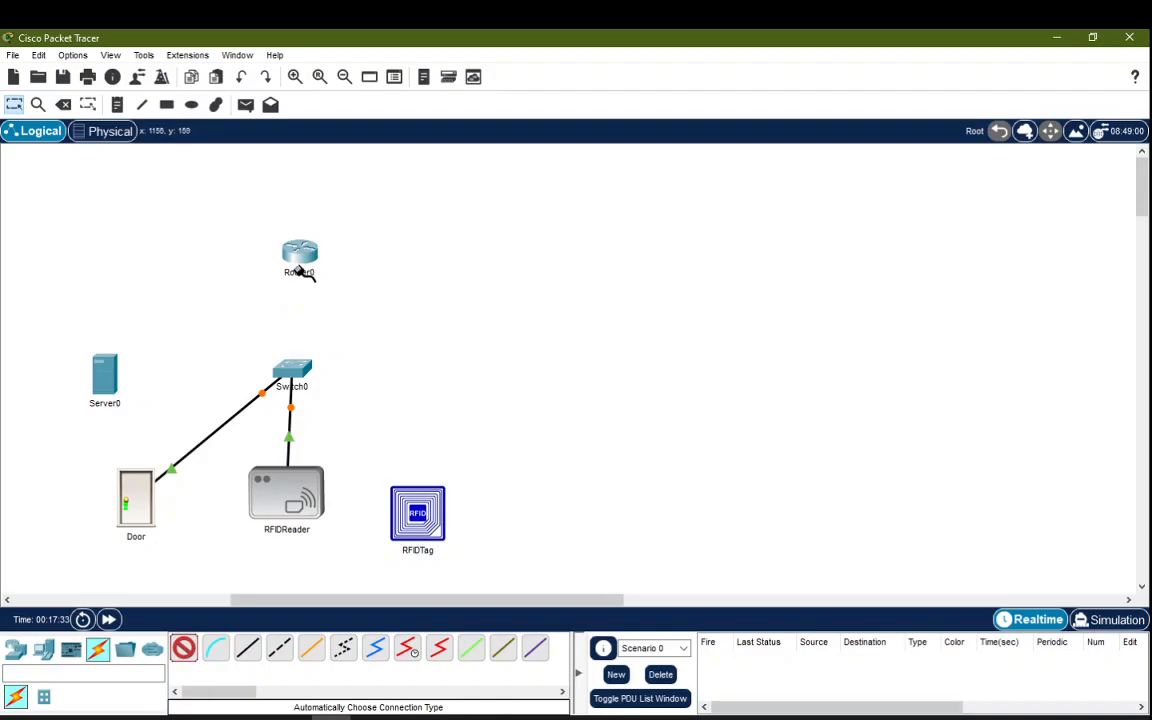
click(296, 372)
click(298, 262)
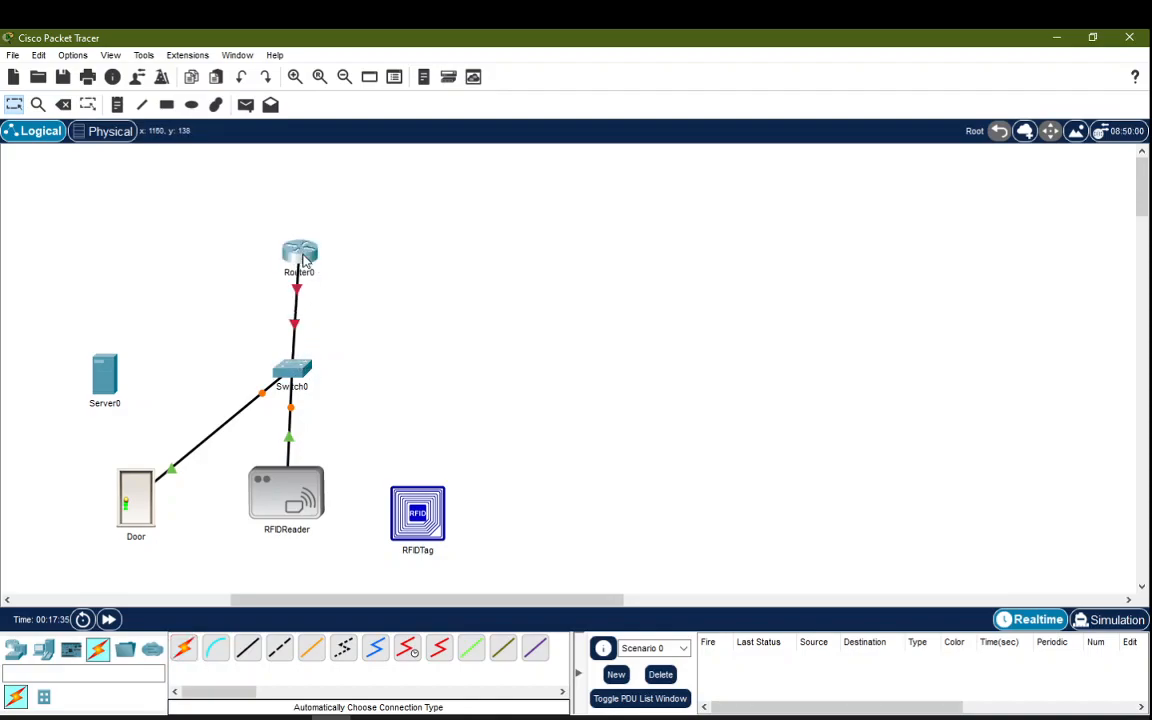
click(184, 650)
click(268, 372)
click(105, 375)
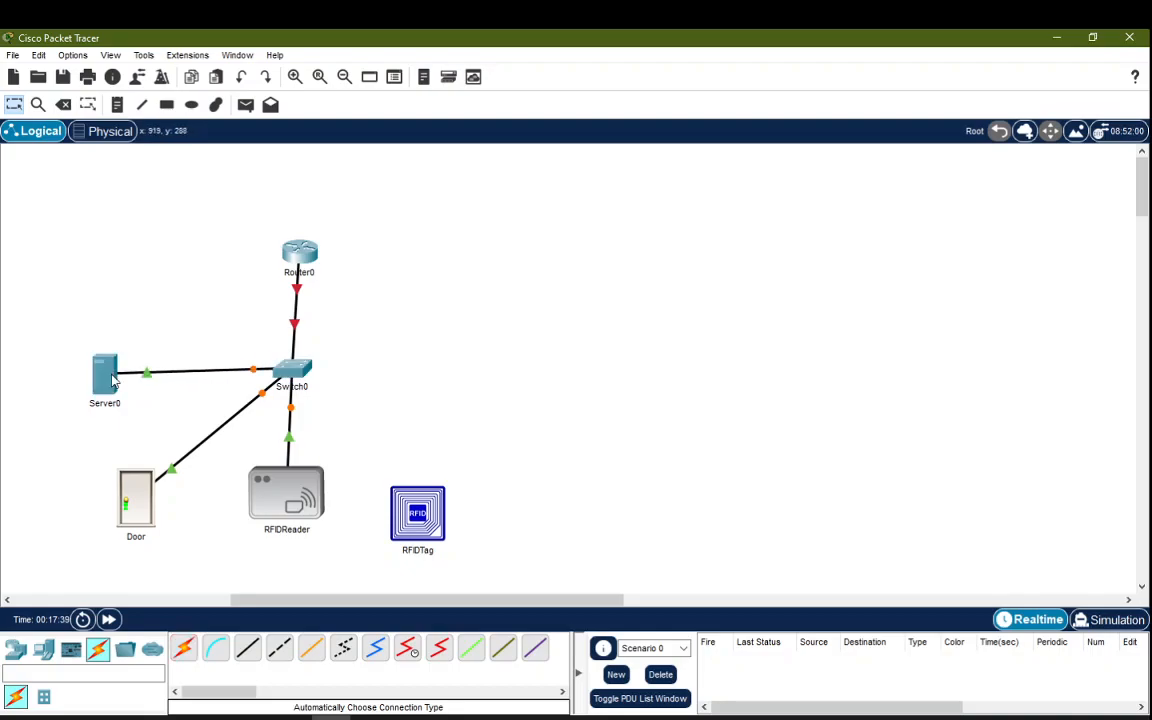
Step: Shift RFIDReader, Server0 and Router0 slightly to line up the layout
drag(296, 506, 307, 520)
drag(107, 393, 103, 390)
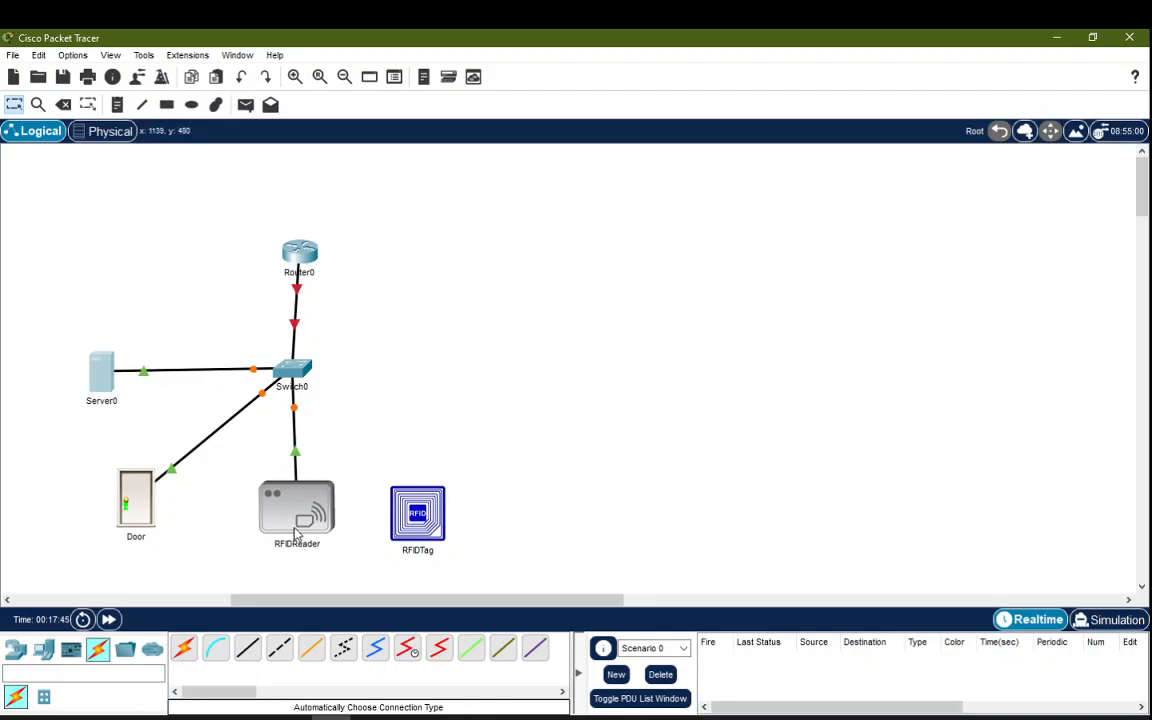
drag(307, 530, 298, 520)
drag(295, 252, 288, 255)
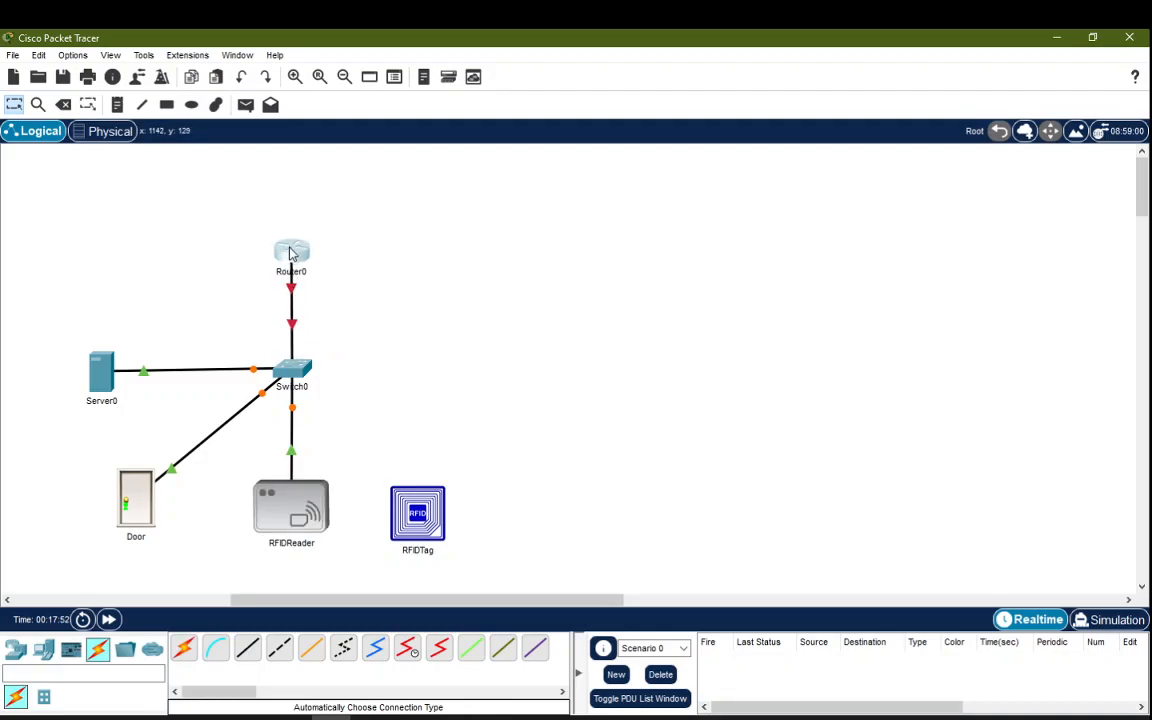
Step: Replace Router0's display name and Router hostname with R1 in the Config settings
click(291, 254)
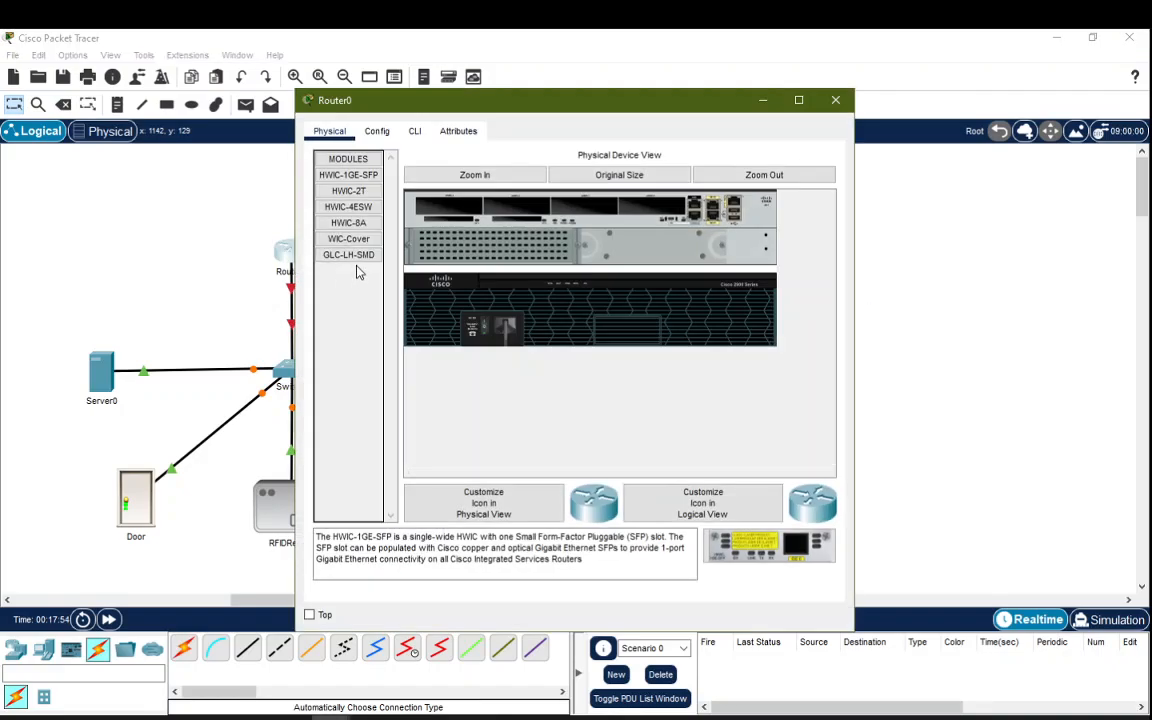
click(378, 132)
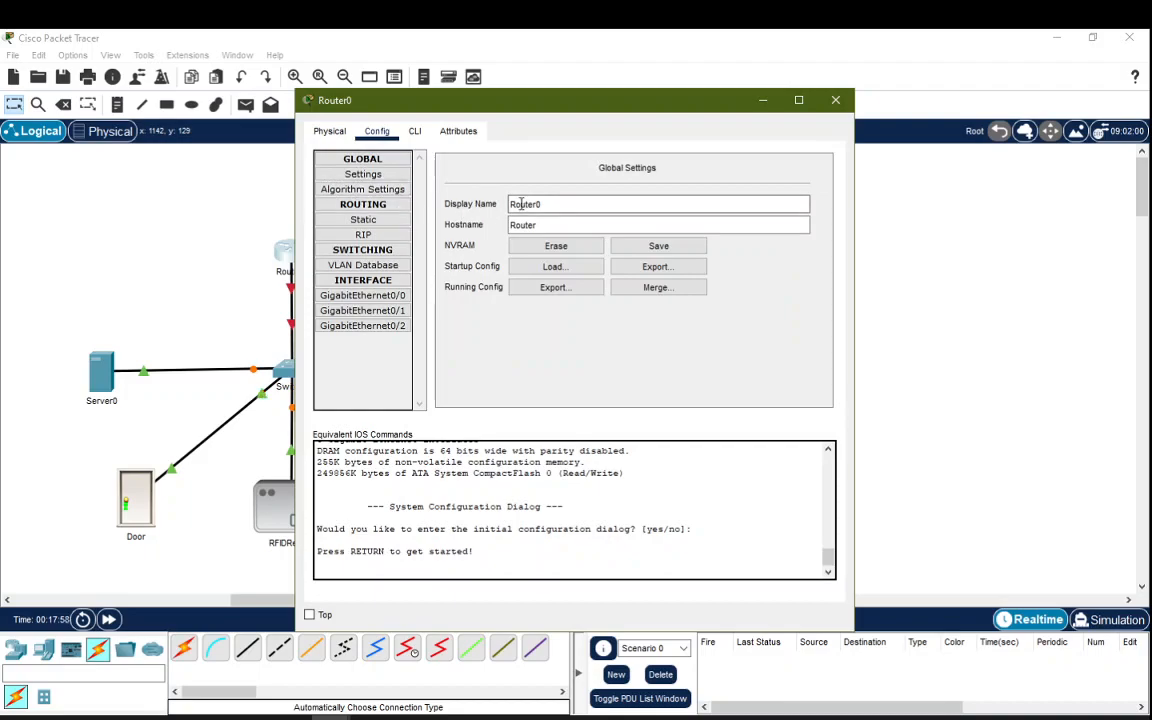
drag(555, 204, 488, 205)
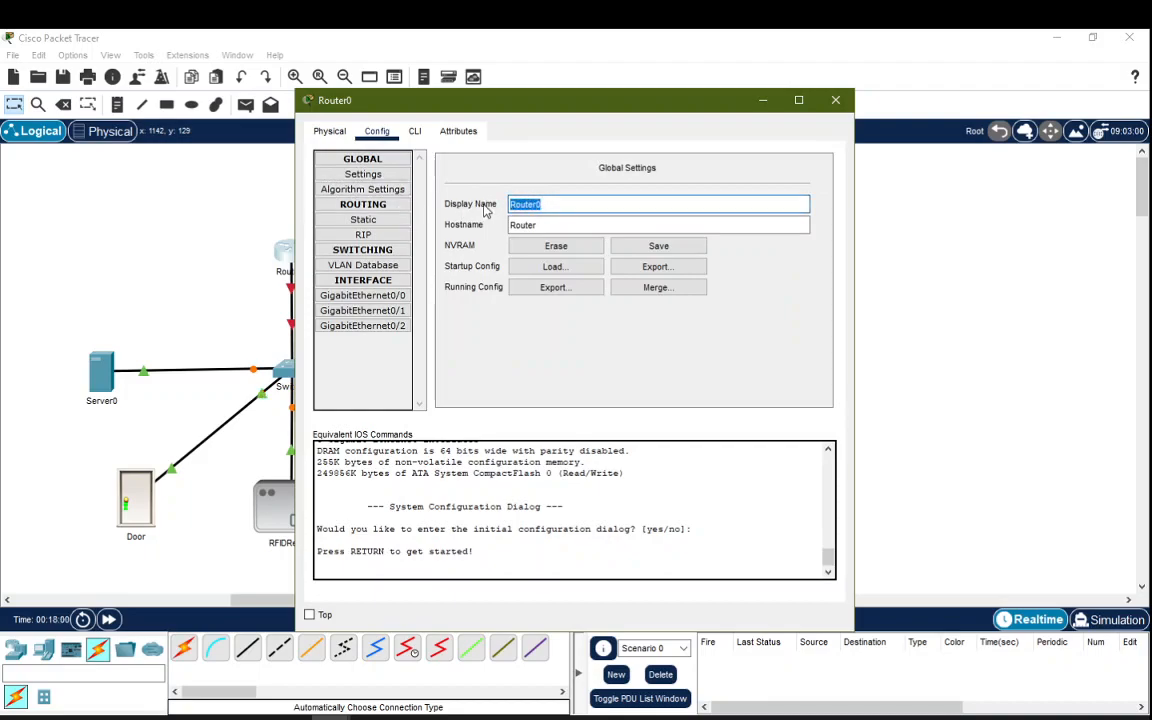
text(R1)
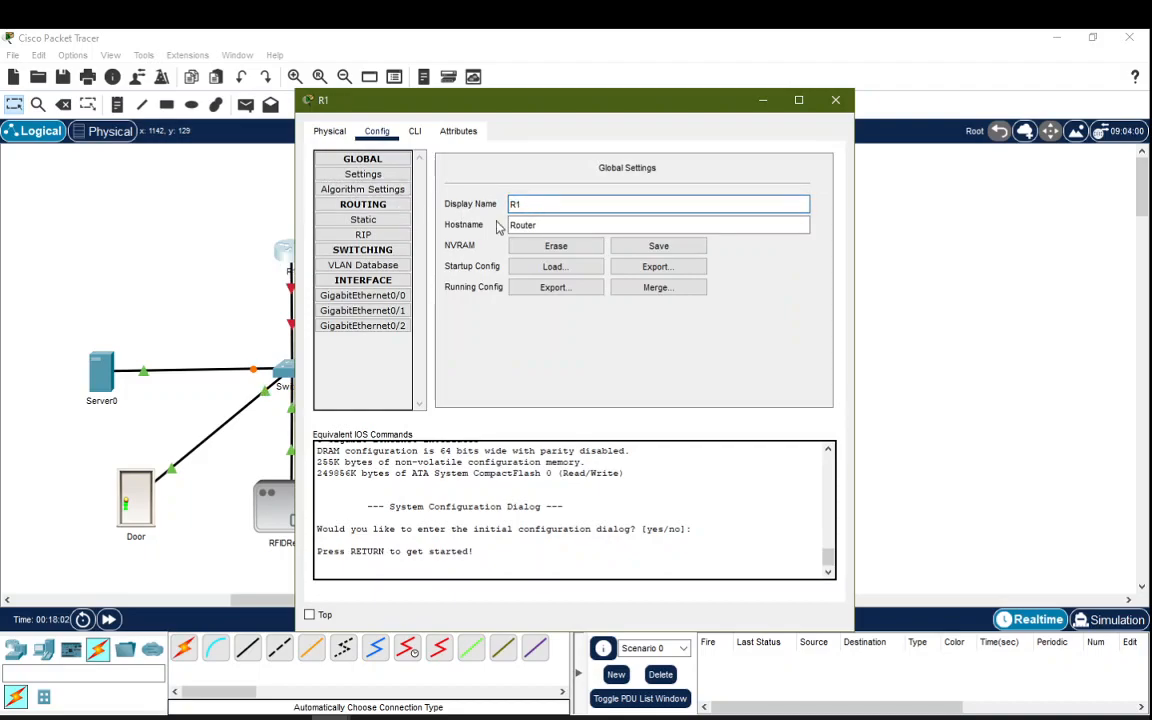
drag(545, 225, 460, 216)
text(R1)
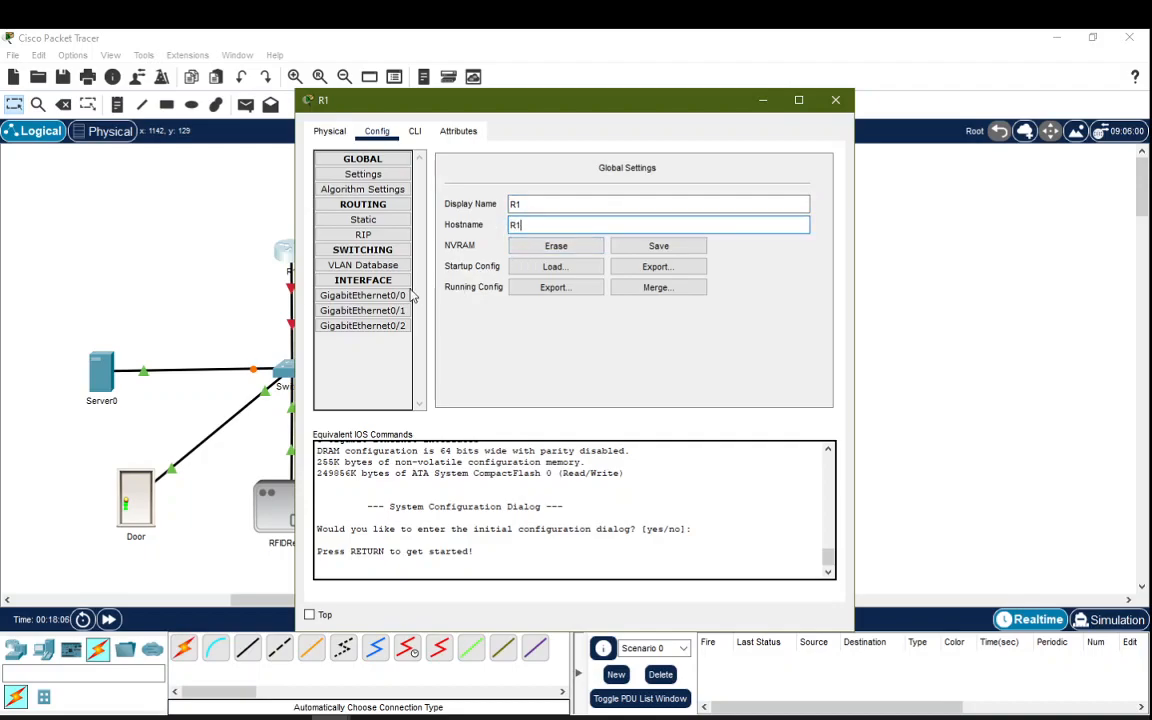
click(355, 298)
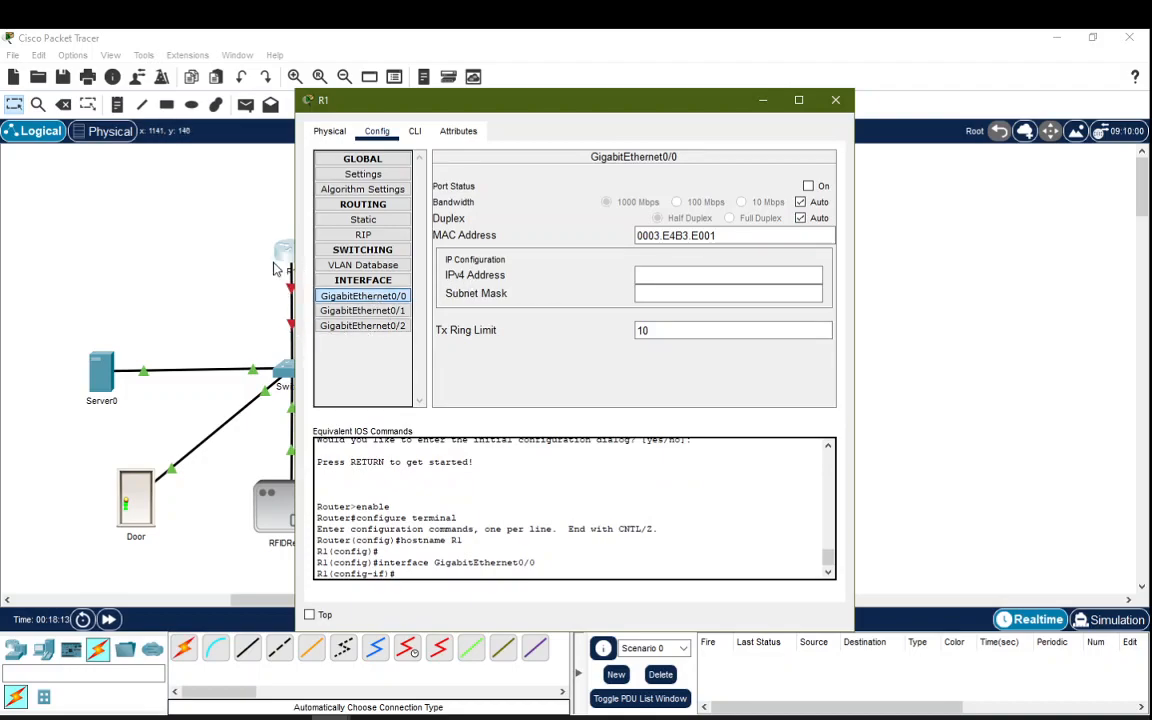
Step: Give GigabitEthernet0/0 address 192.168.1.1, mask 255.255.255.0, and switch the port on
click(671, 276)
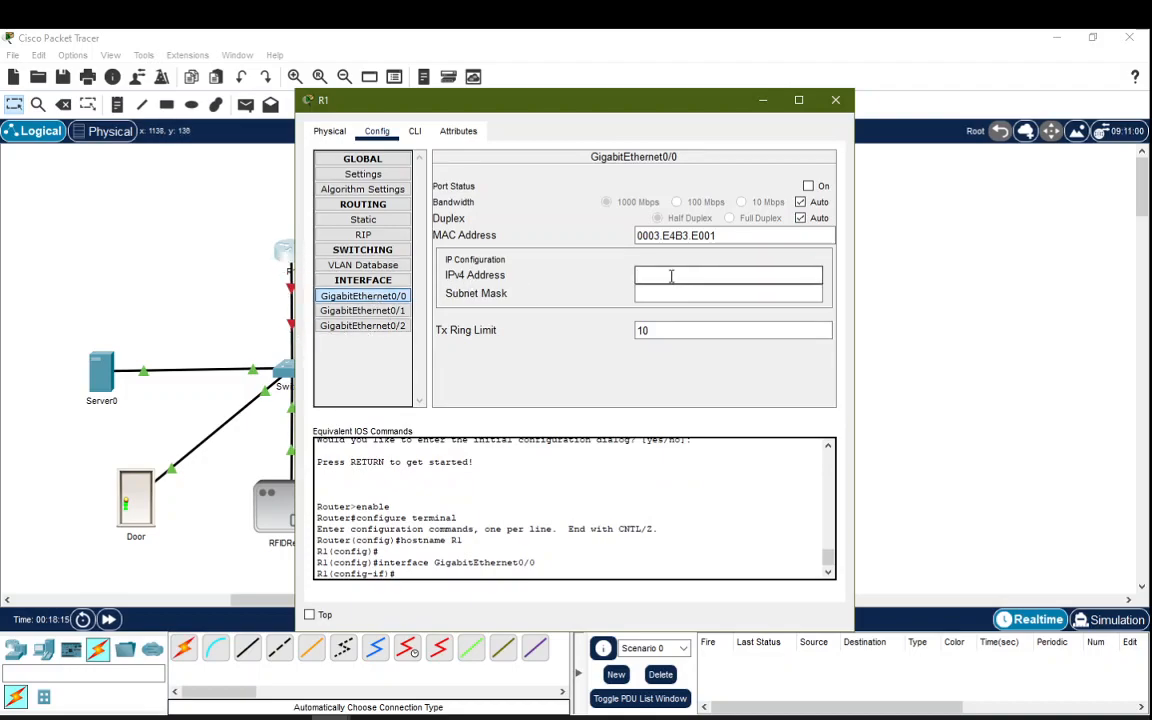
text(192)
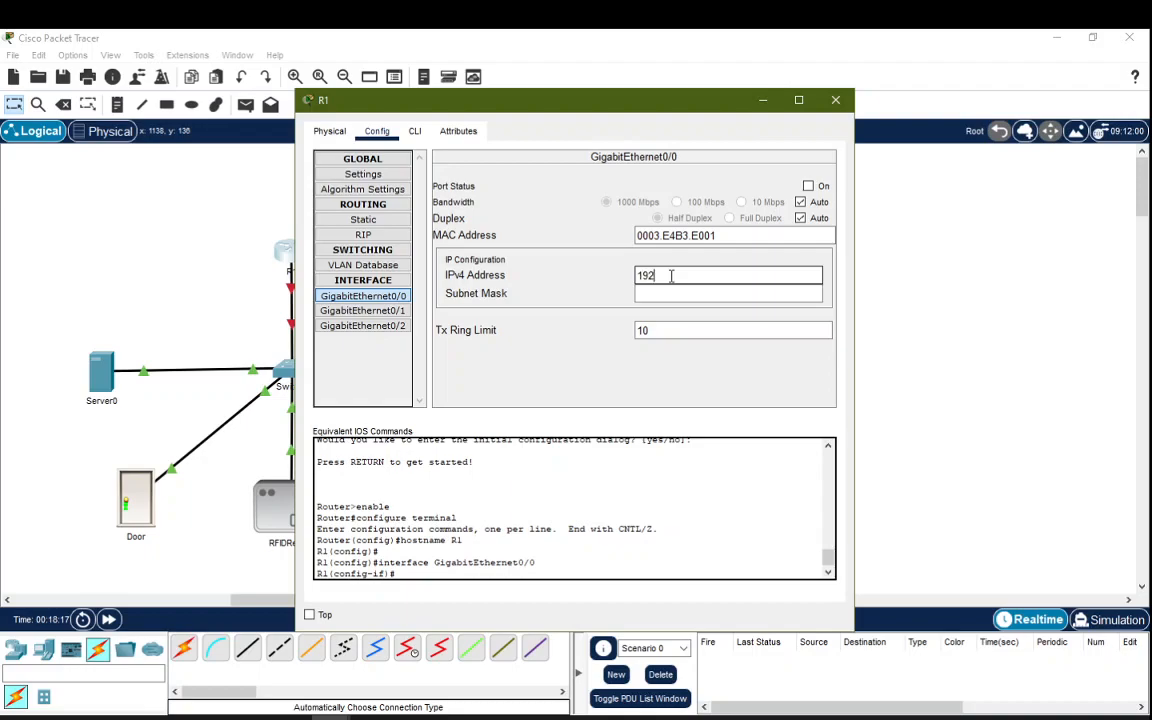
text(.168.1.1)
key(Tab)
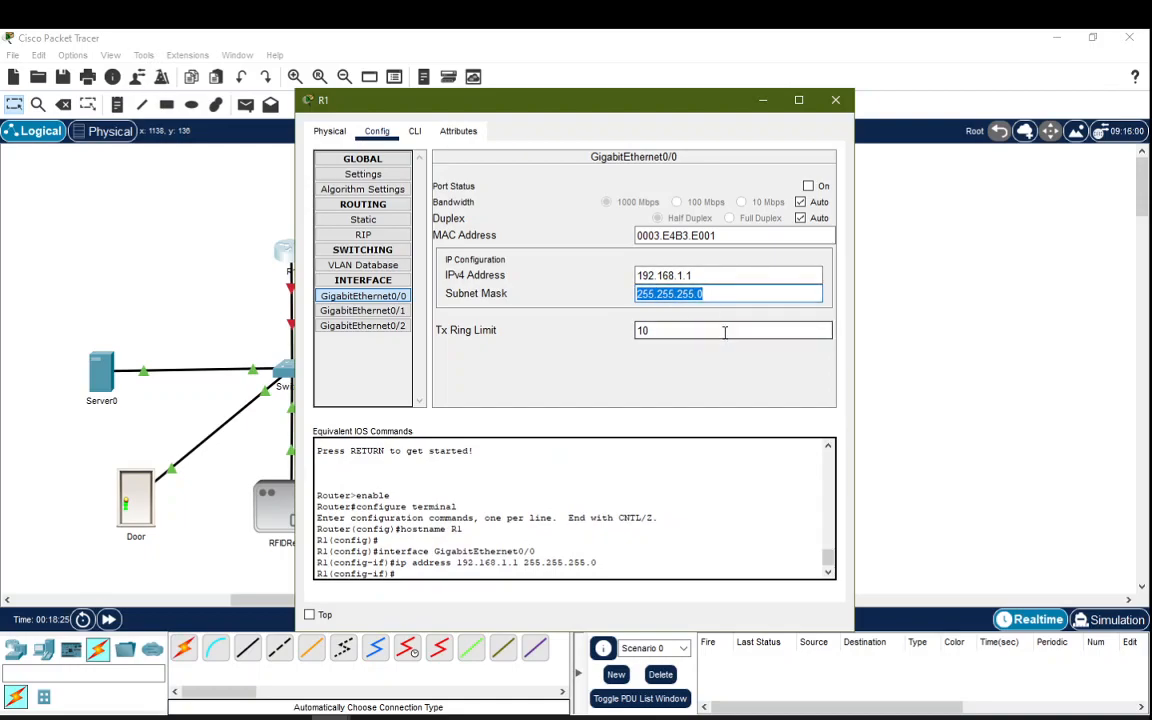
key(Return)
drag(567, 107, 700, 100)
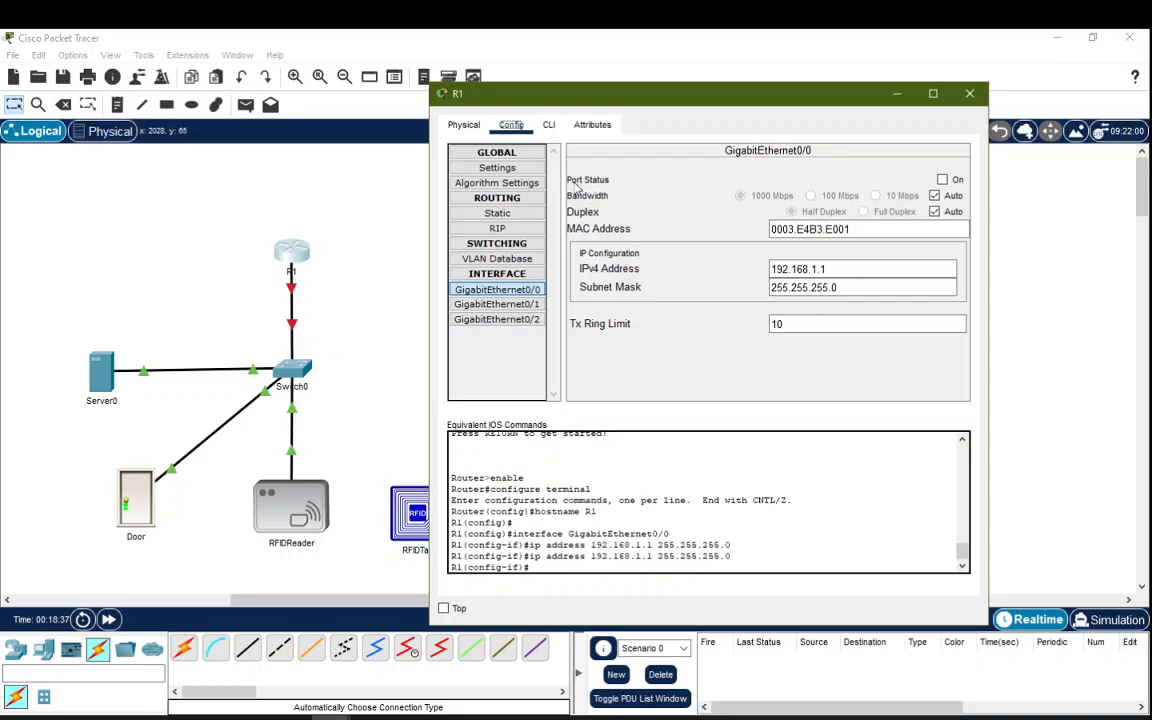
click(942, 180)
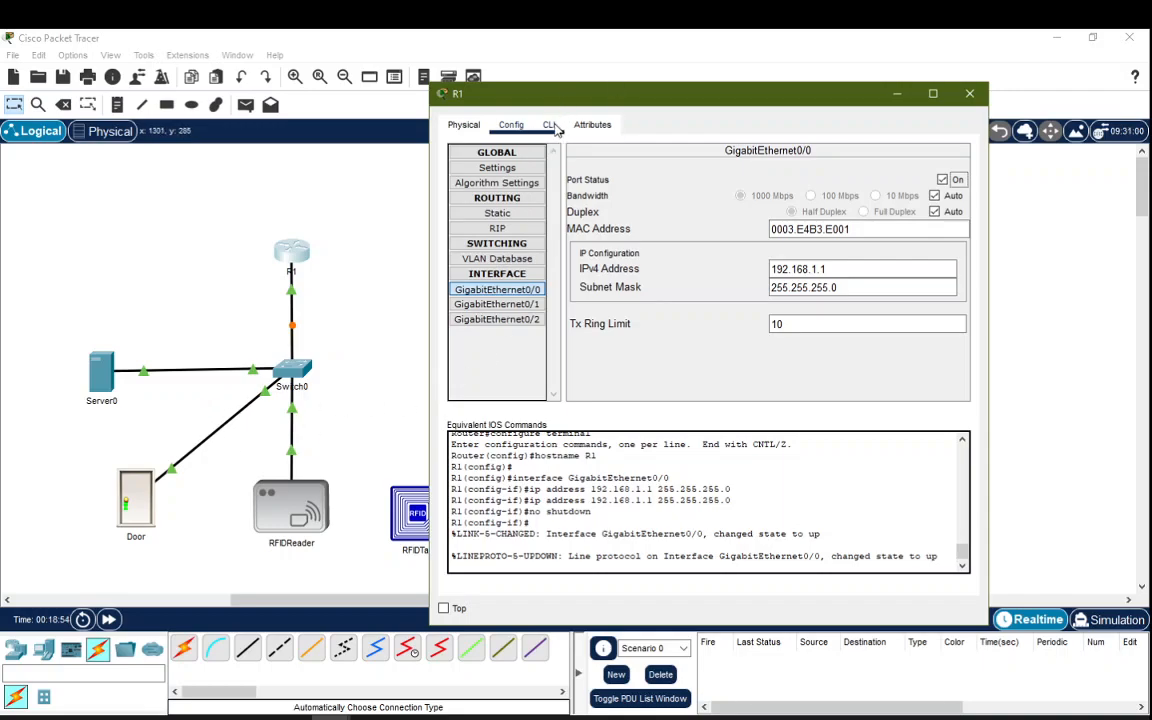
click(552, 126)
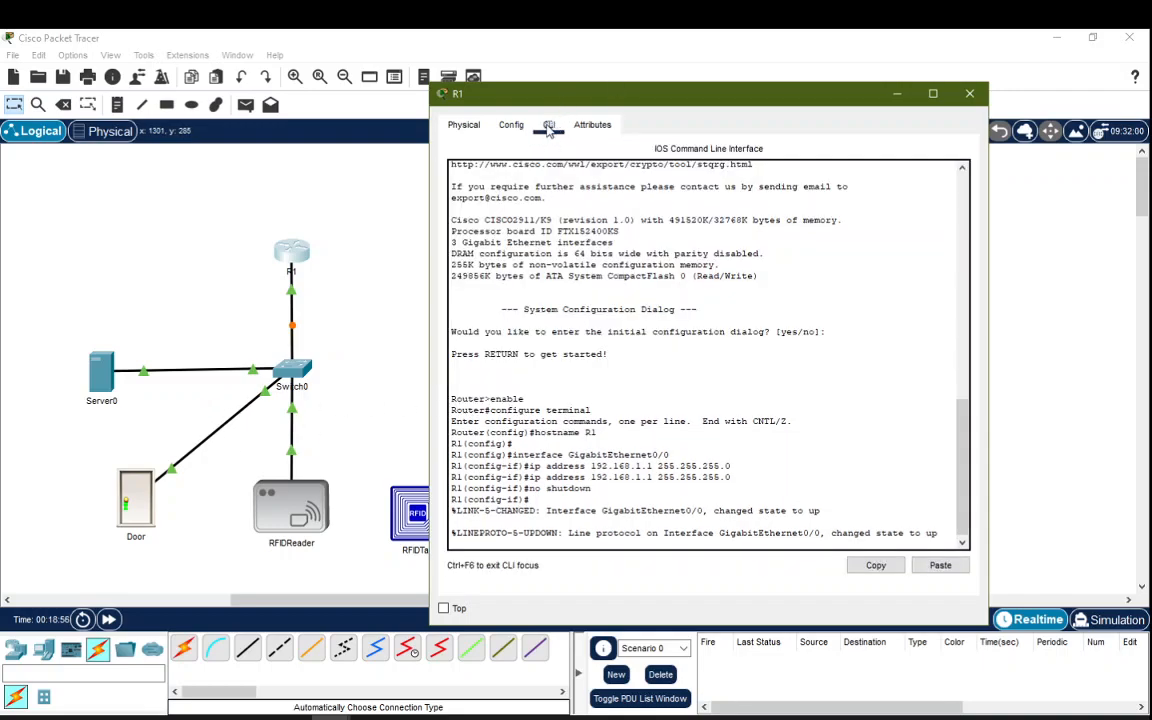
Step: Run 'ip dhcp pool iot' and 'network 192.168.1.1 255.255.255.0' in R1's CLI, then close R1
click(941, 532)
key(Return)
text(i)
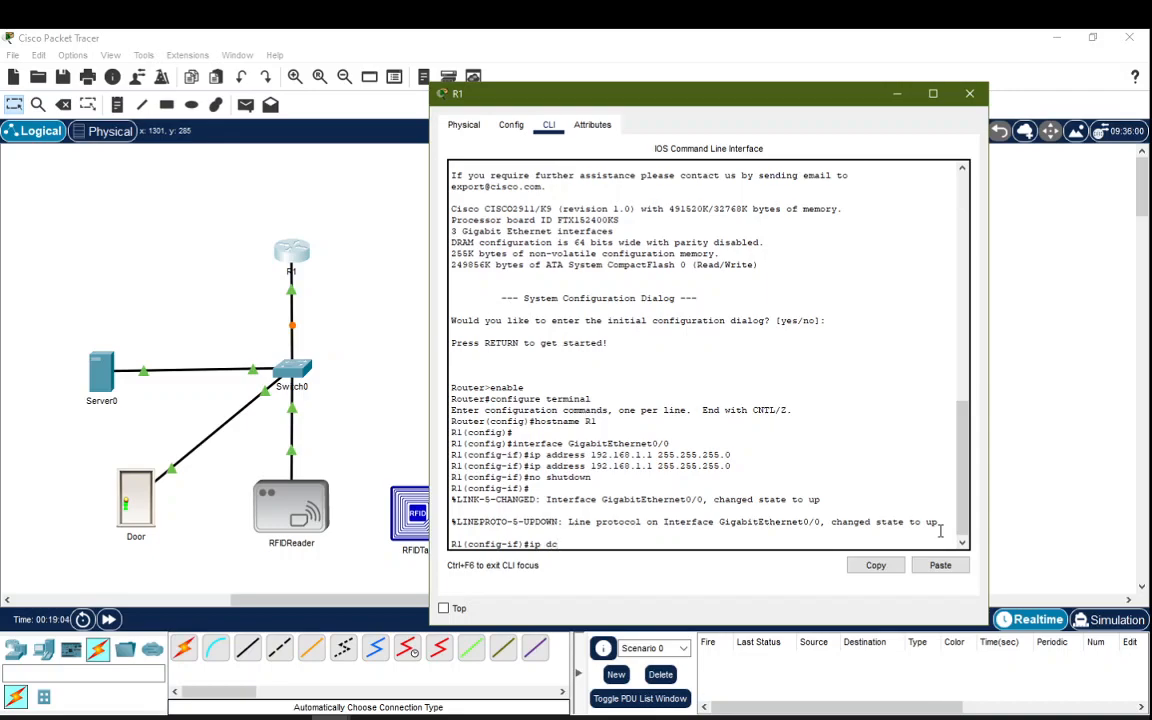
text(p dhcp pool iot)
key(Return)
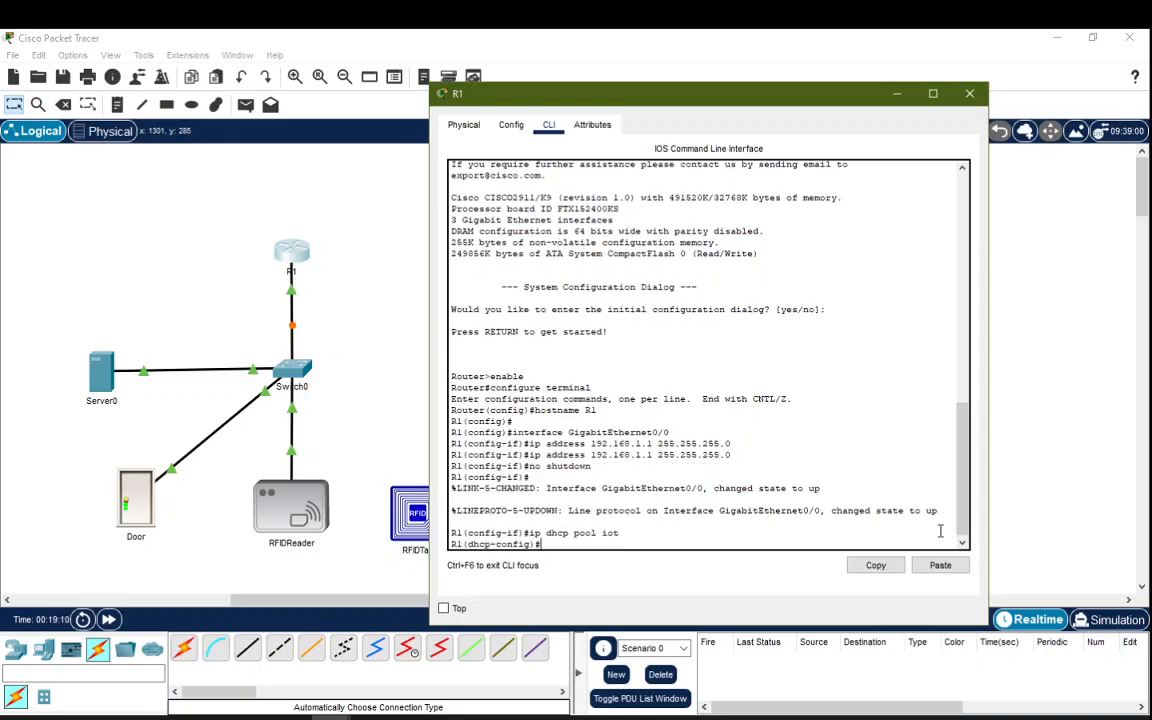
text(networ)
key(BackSpace)
text(ork 192.168.1.1 255.)
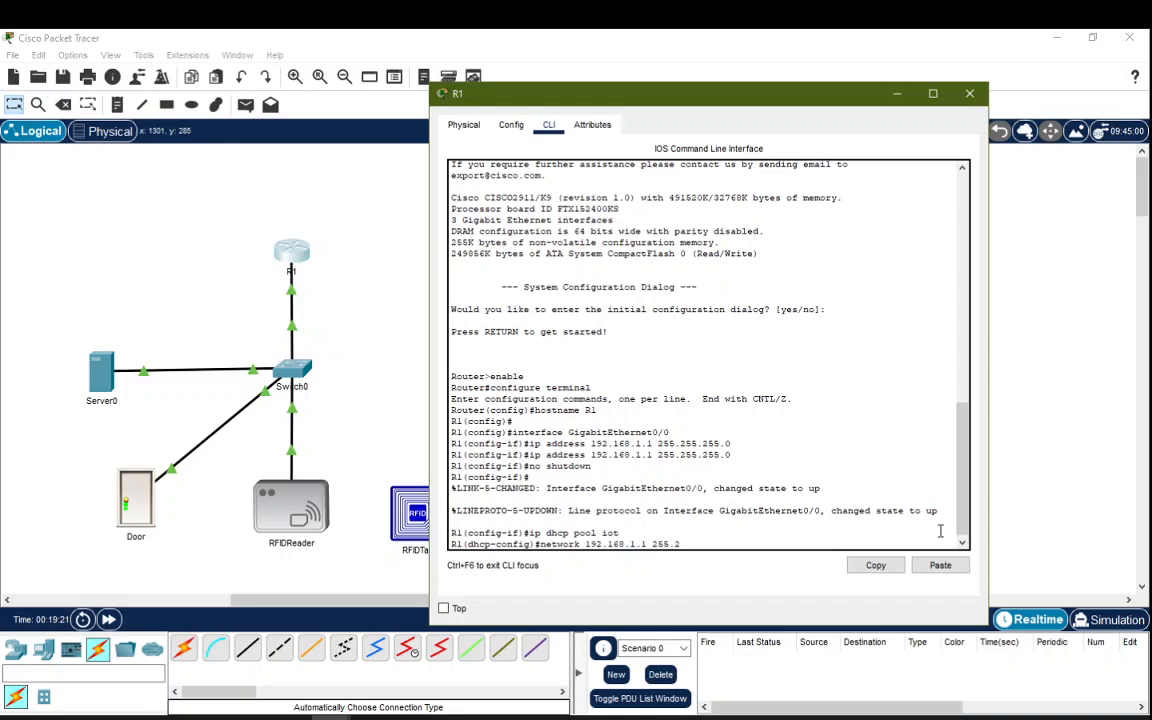
text(255.255.0)
key(Return)
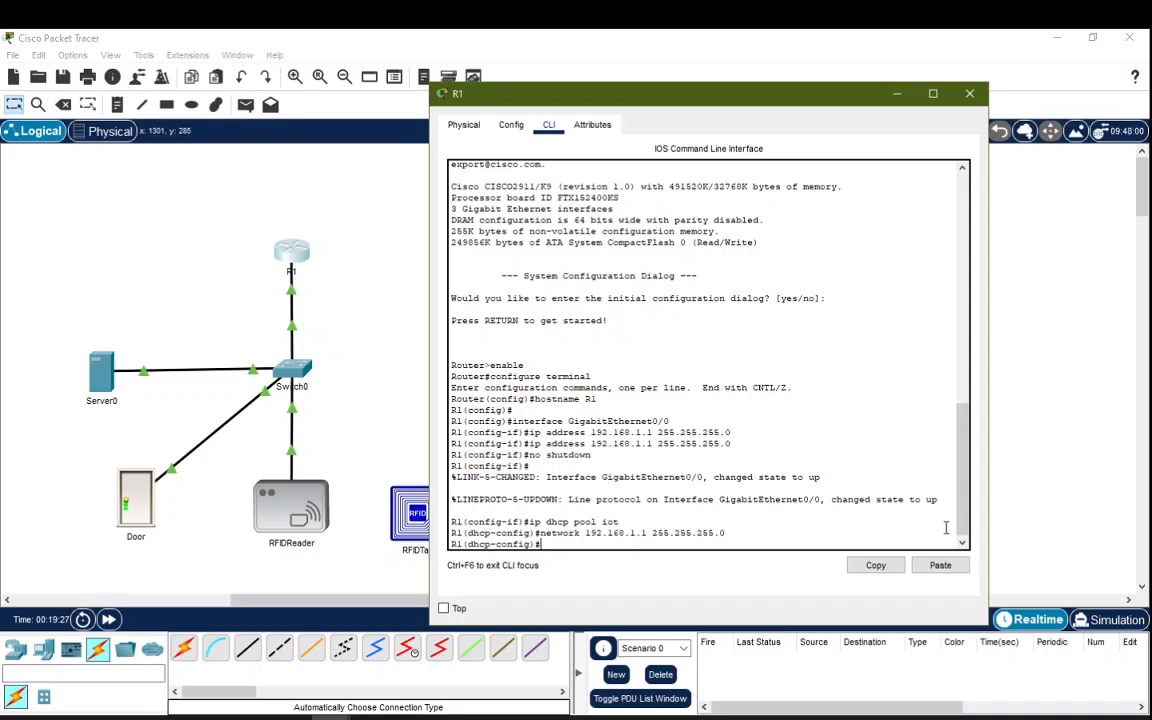
click(971, 94)
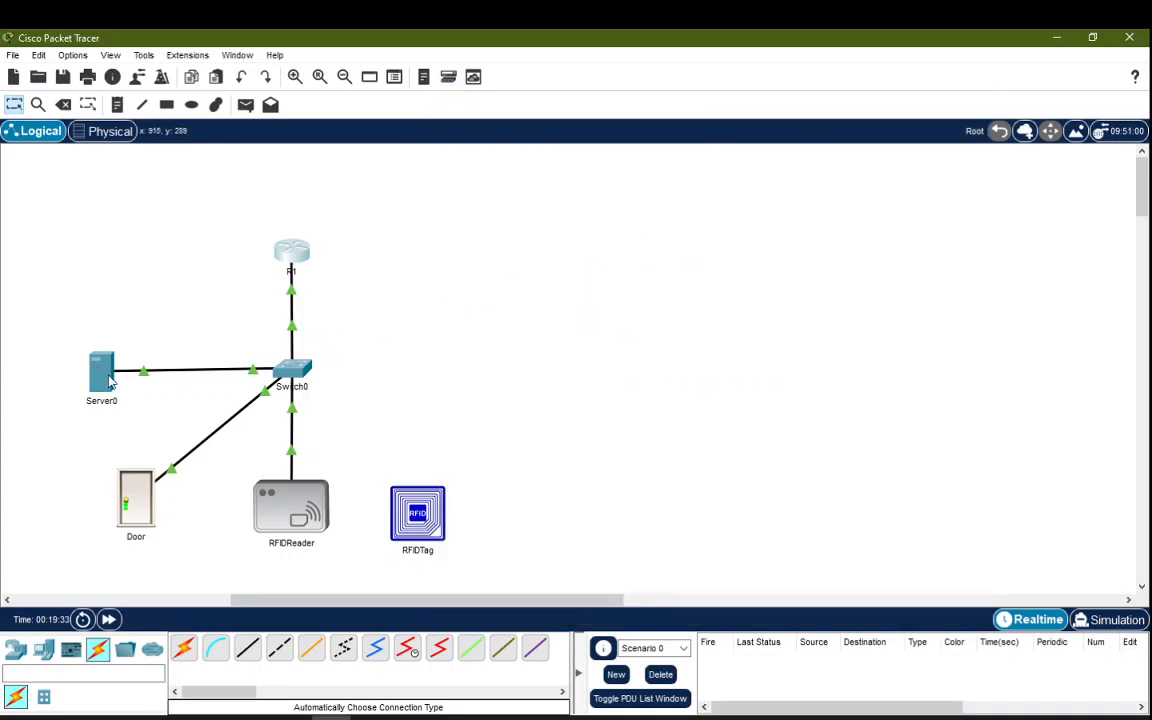
Step: Give Server0 IP 192.168.1.15, mask 255.255.255.0 and gateway 192.168.1.1
click(103, 375)
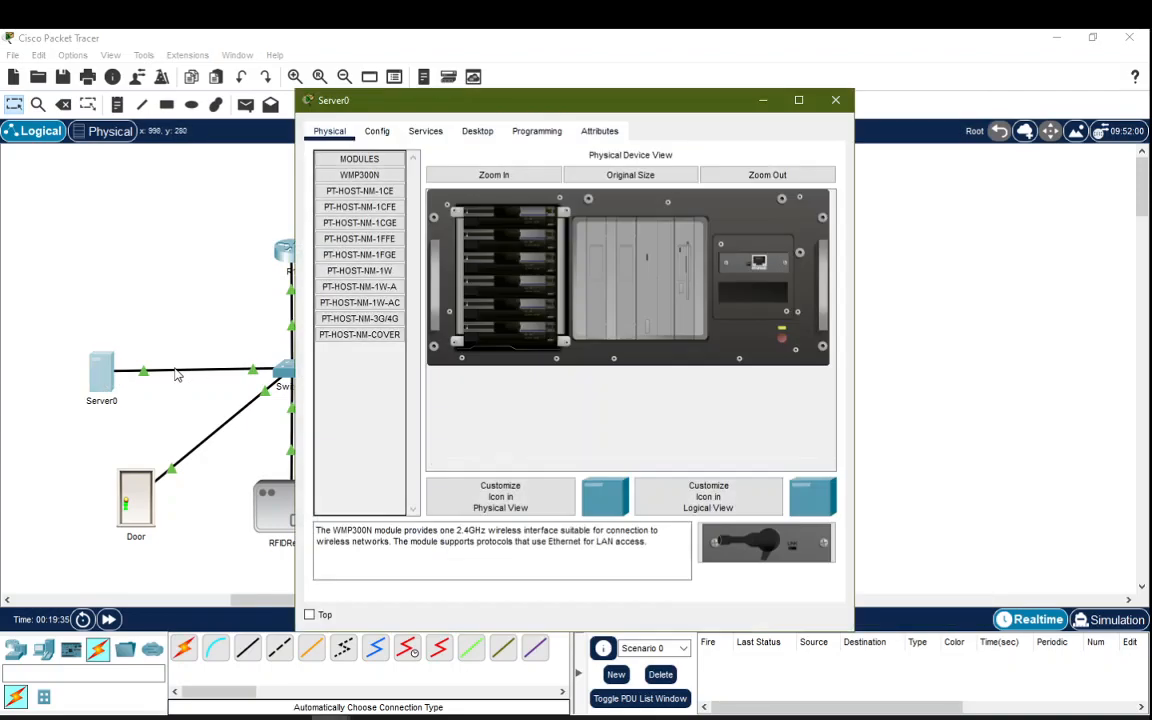
click(476, 133)
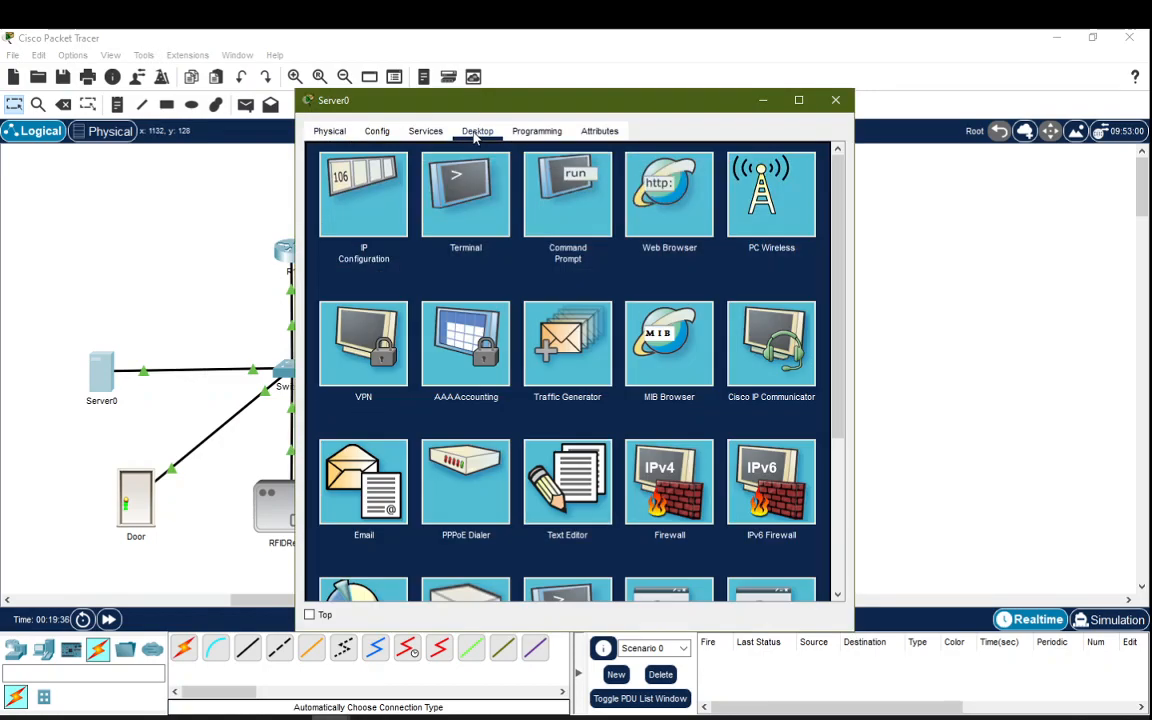
click(321, 167)
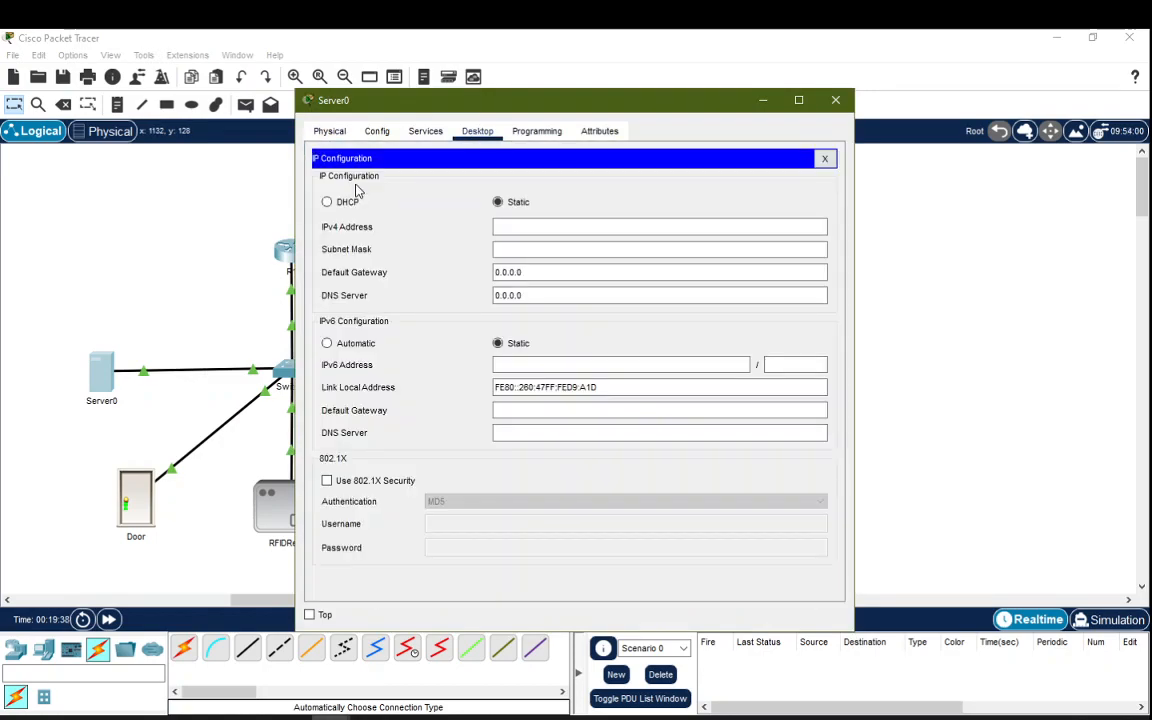
click(521, 228)
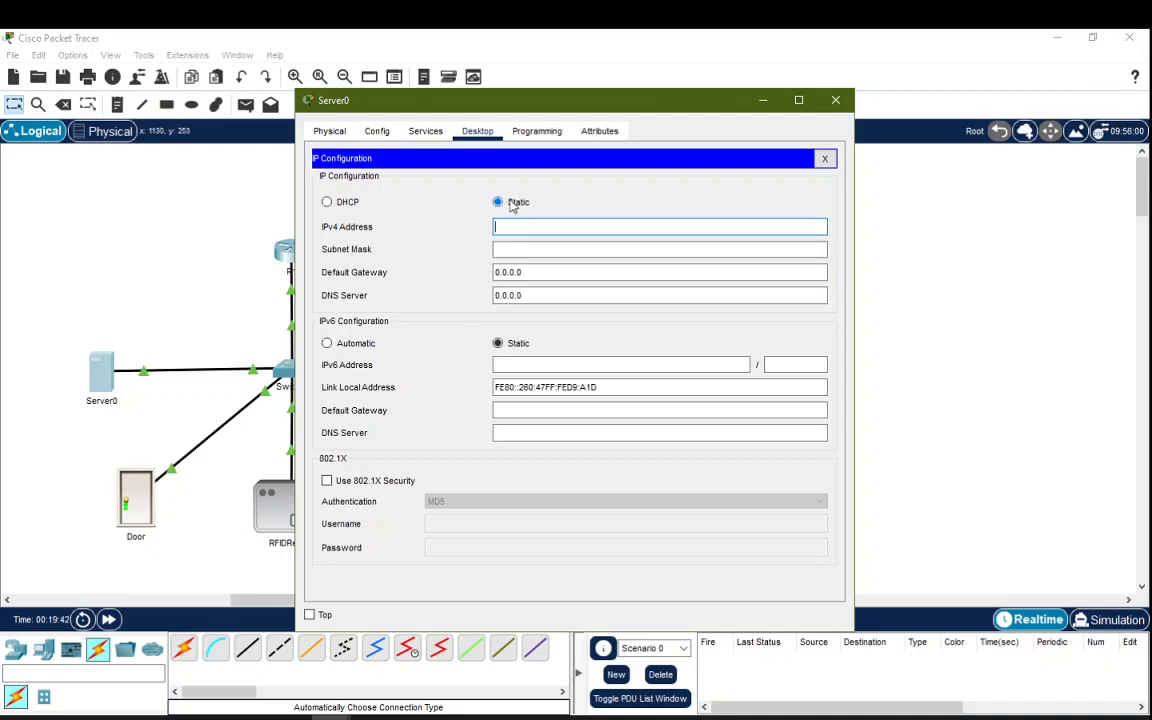
text(192.168.1.15)
key(Tab)
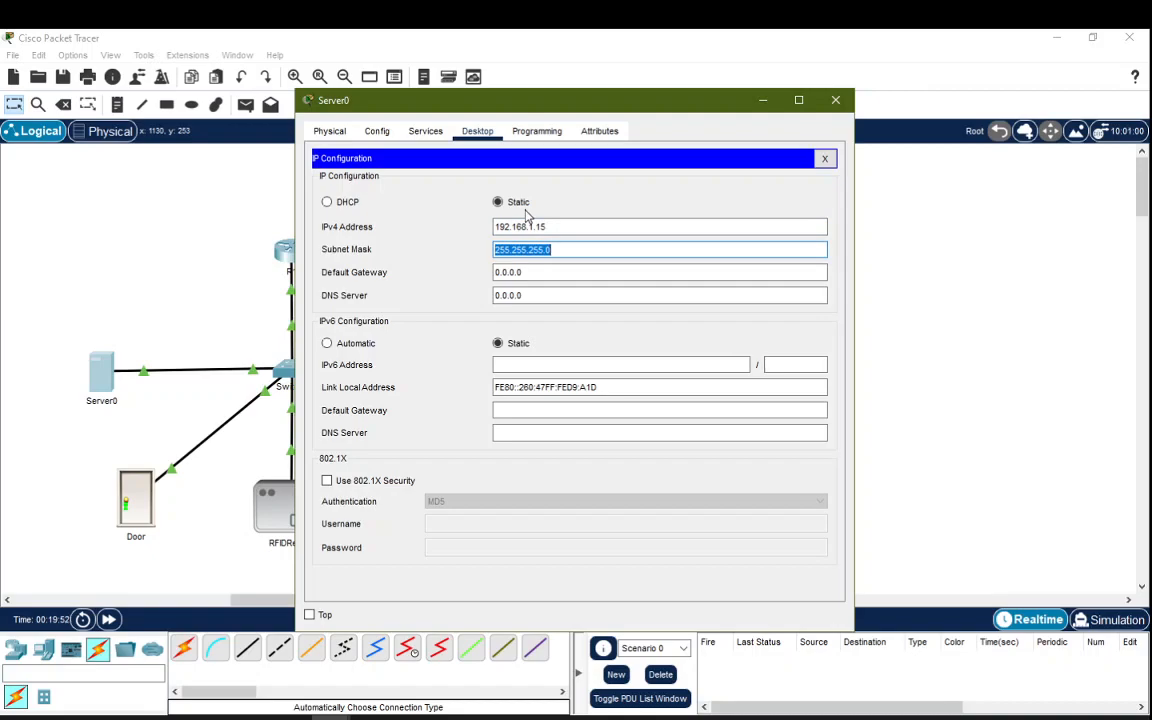
key(Tab)
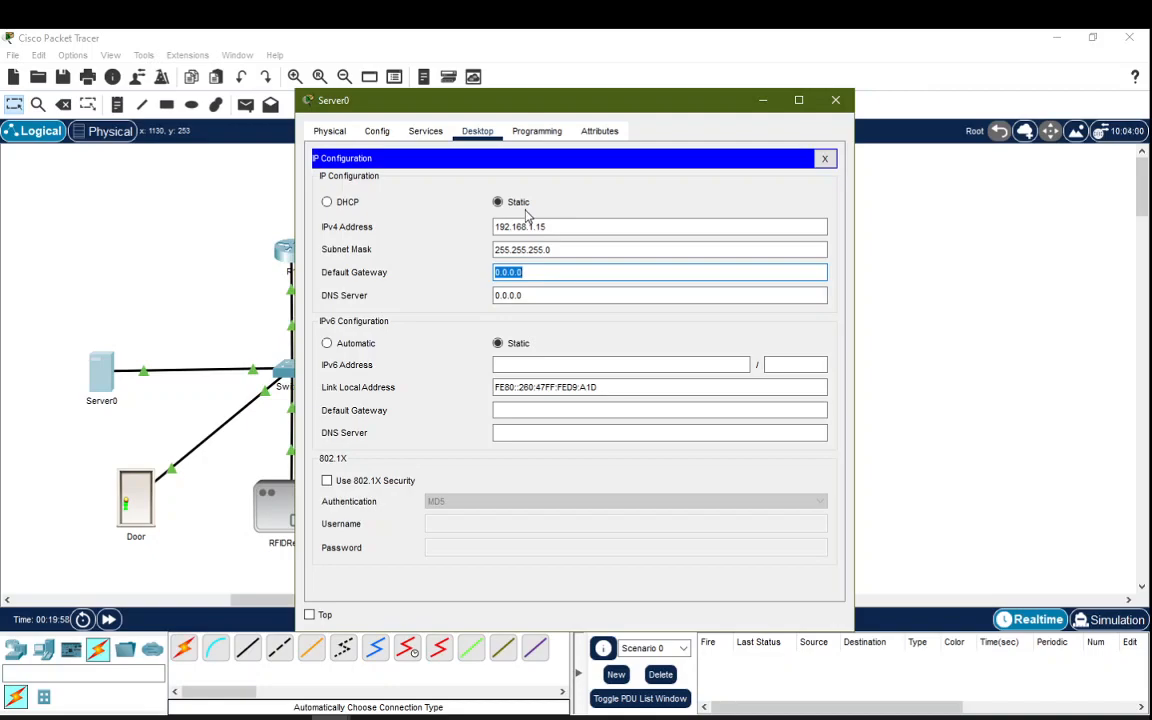
text(192.168.1.1)
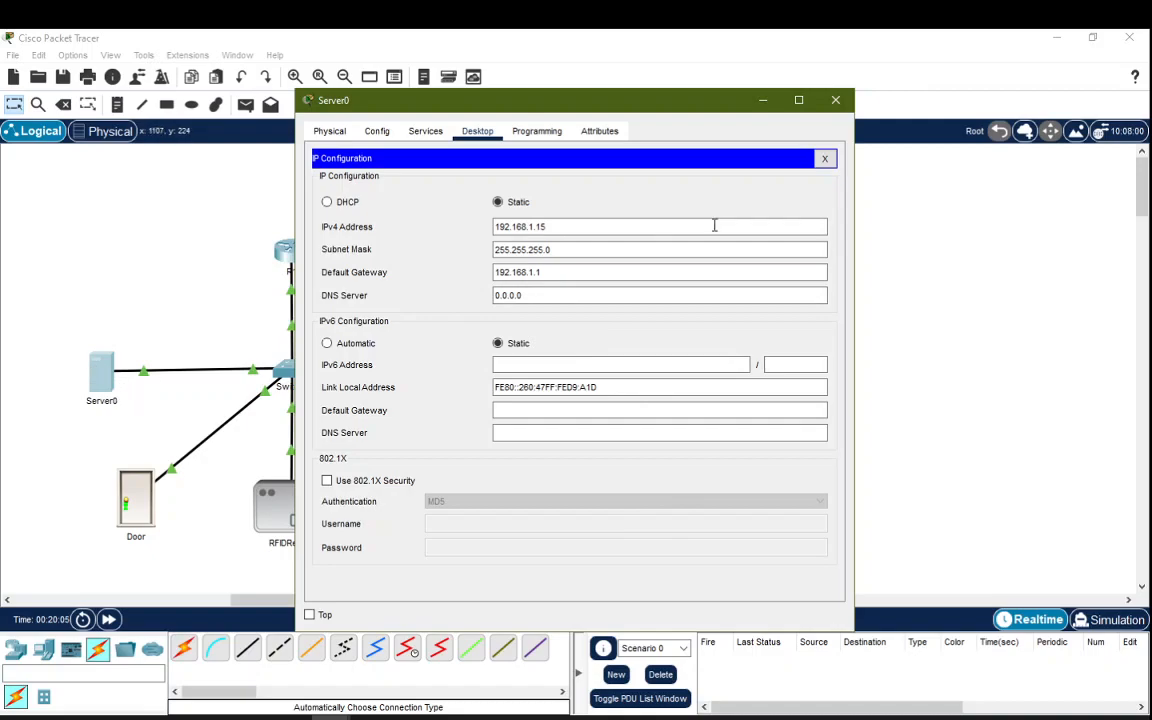
click(824, 160)
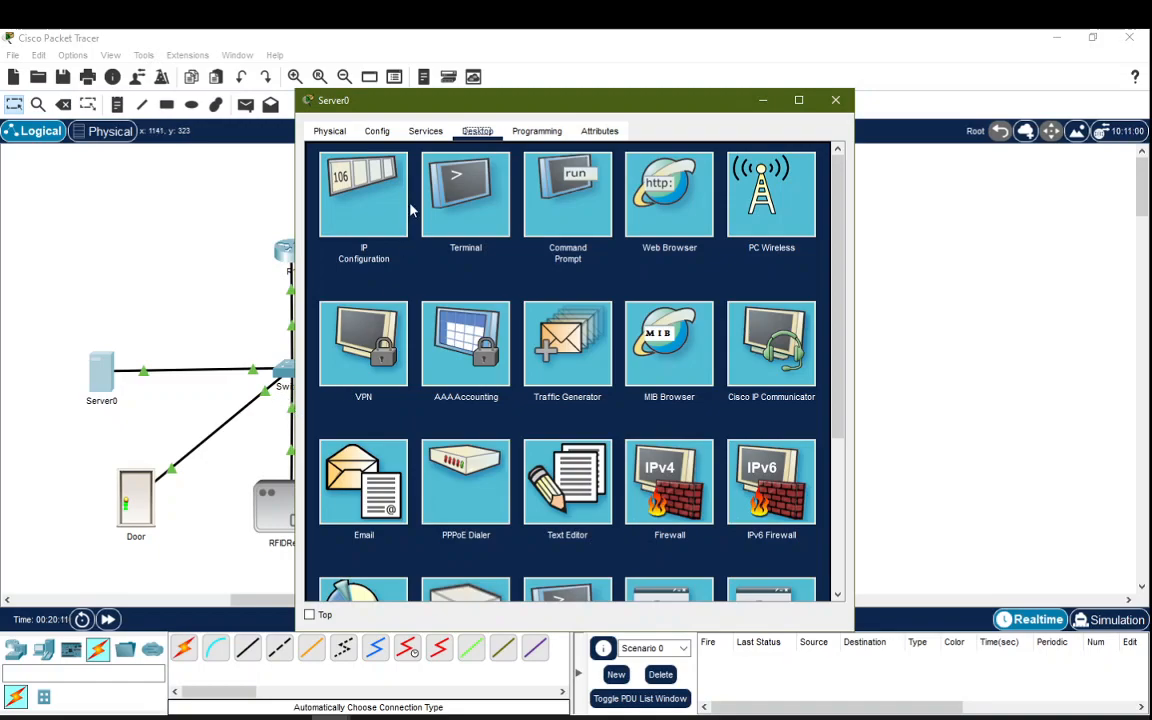
Step: Switch the Registration Server Service to On under Server0's Services > IoT
click(430, 132)
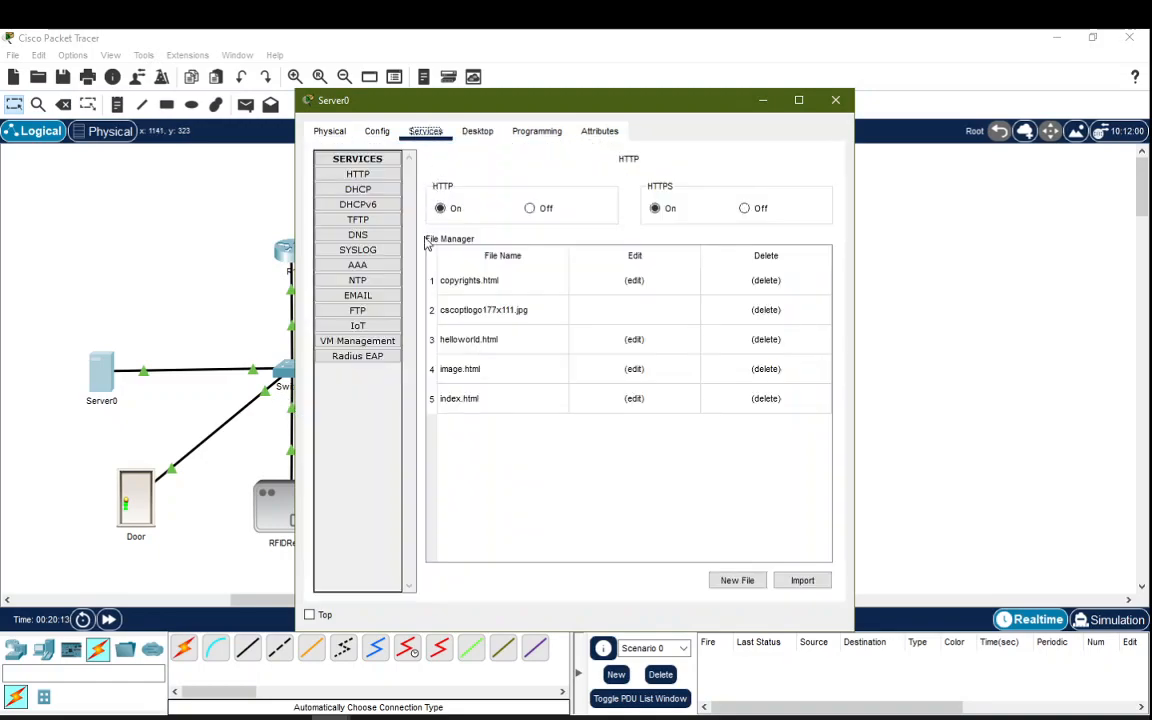
click(364, 328)
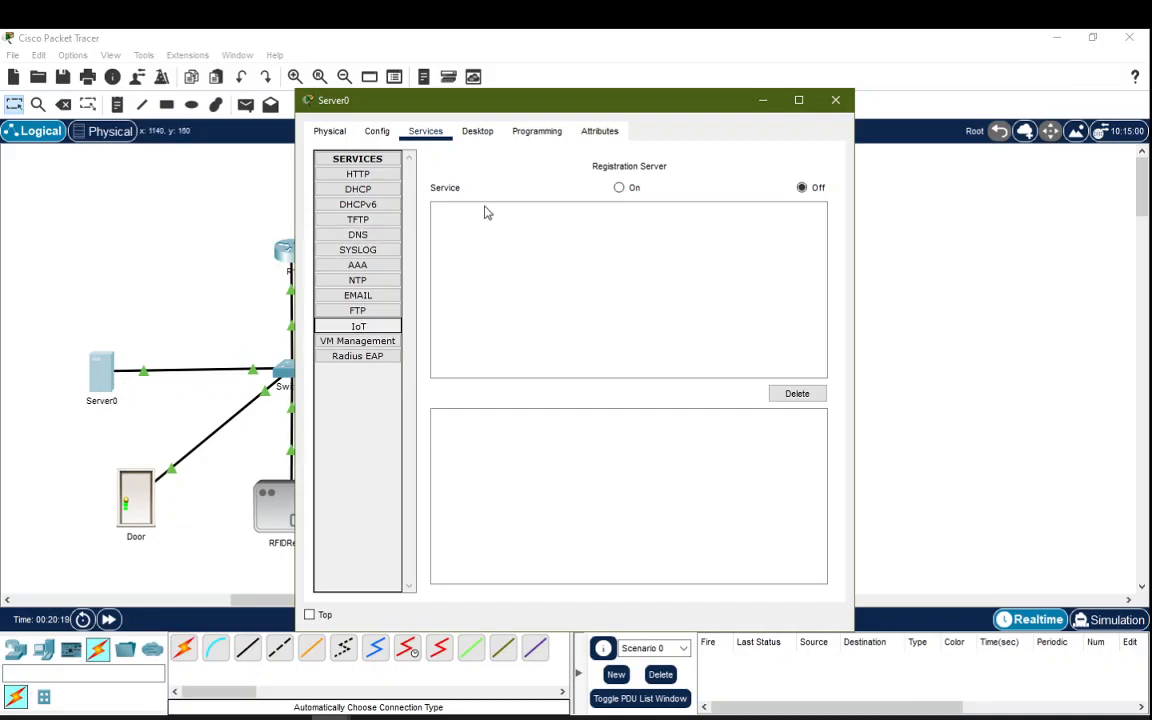
click(619, 189)
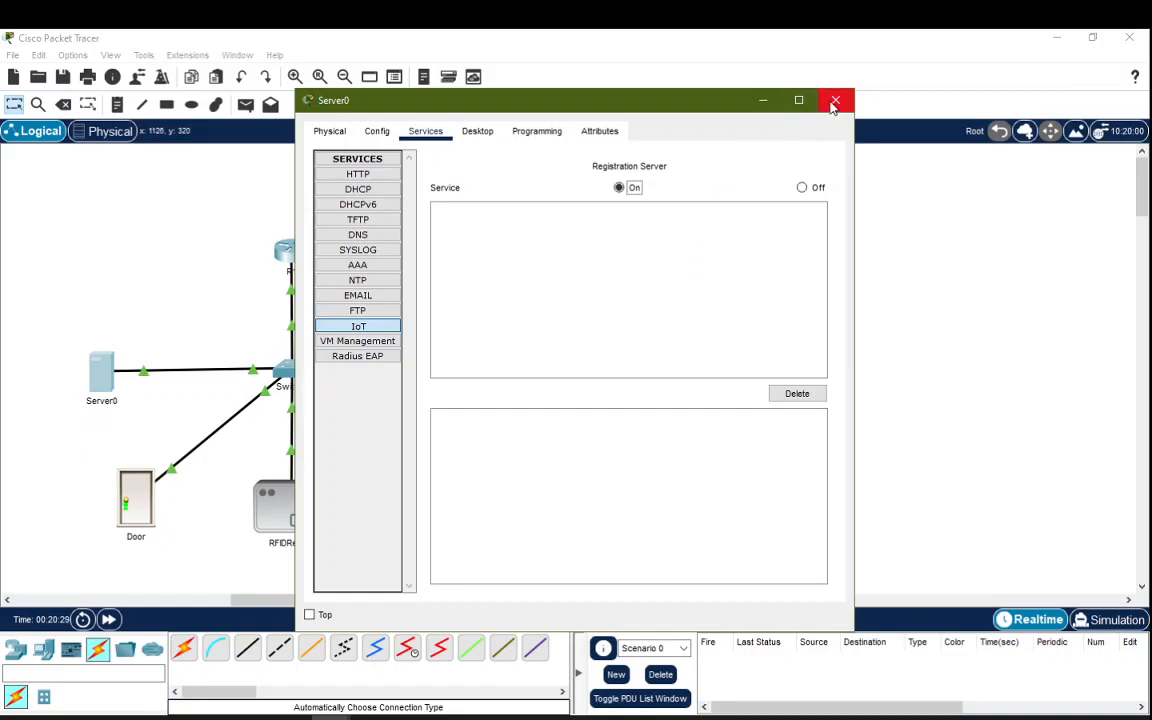
click(469, 136)
Step: Load the registration server at 192.168.1.15 in Server0's web browser
click(478, 136)
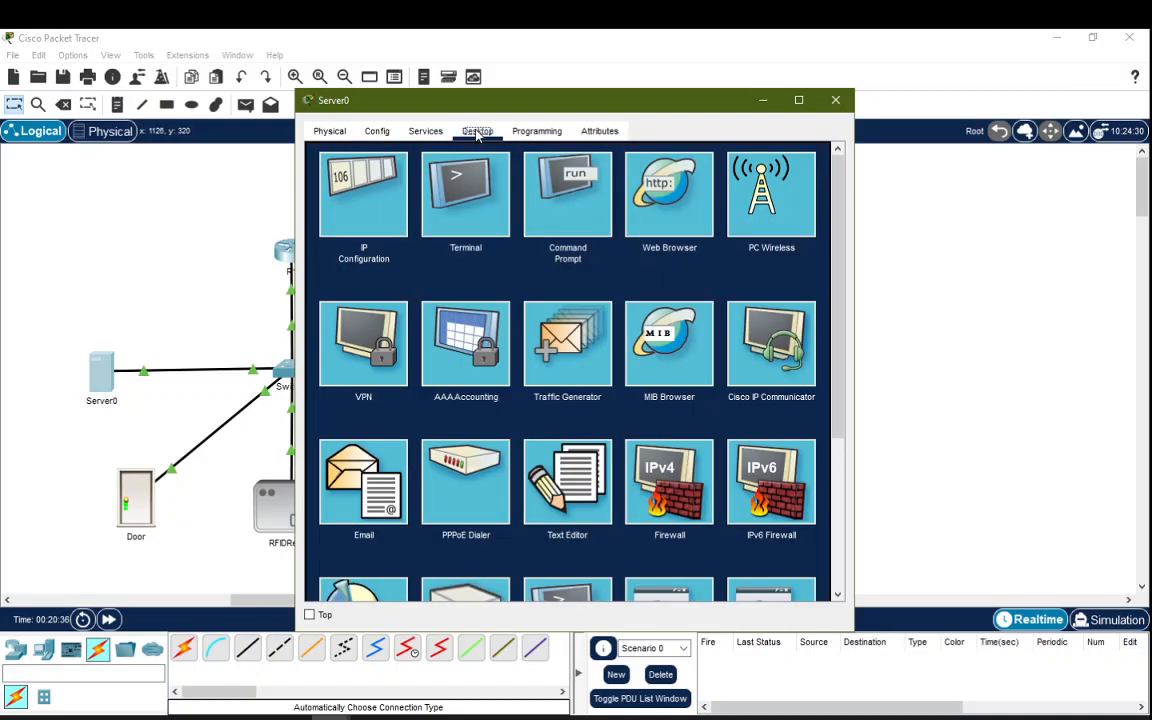
click(665, 190)
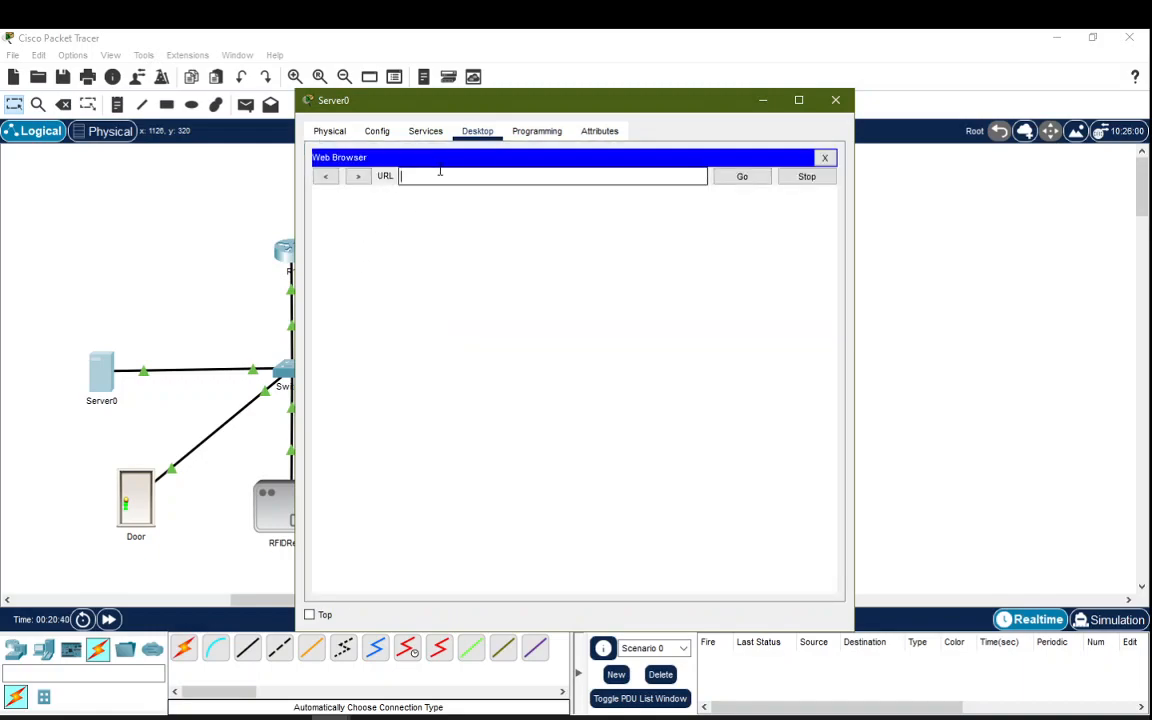
text(192.168.1.15)
key(Return)
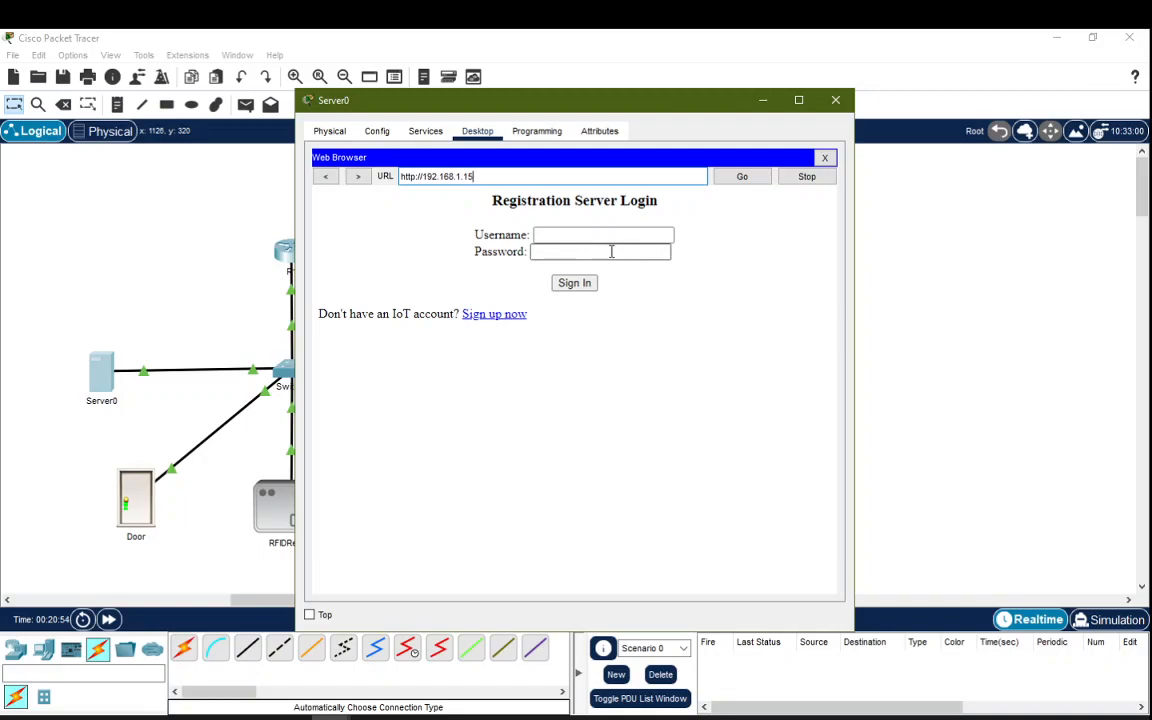
Step: Sign up a new IoT server account with username admin and a password
click(490, 316)
click(541, 233)
text(admin)
key(Tab)
text(admi)
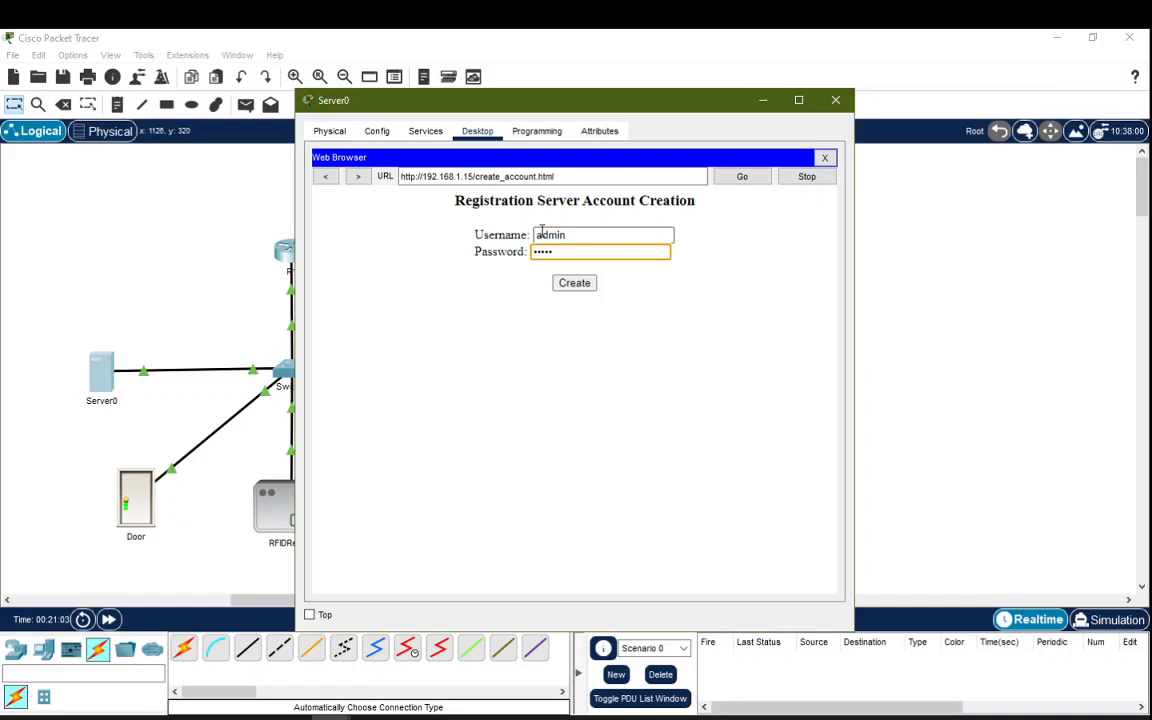
click(584, 287)
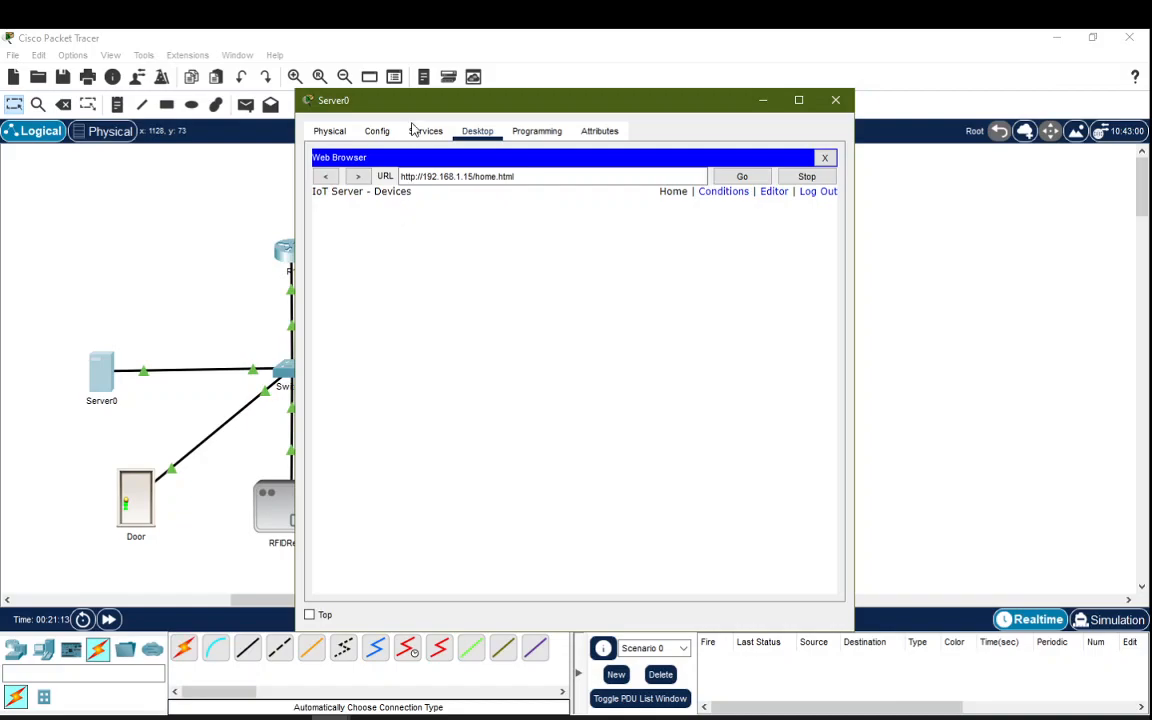
drag(453, 103, 627, 103)
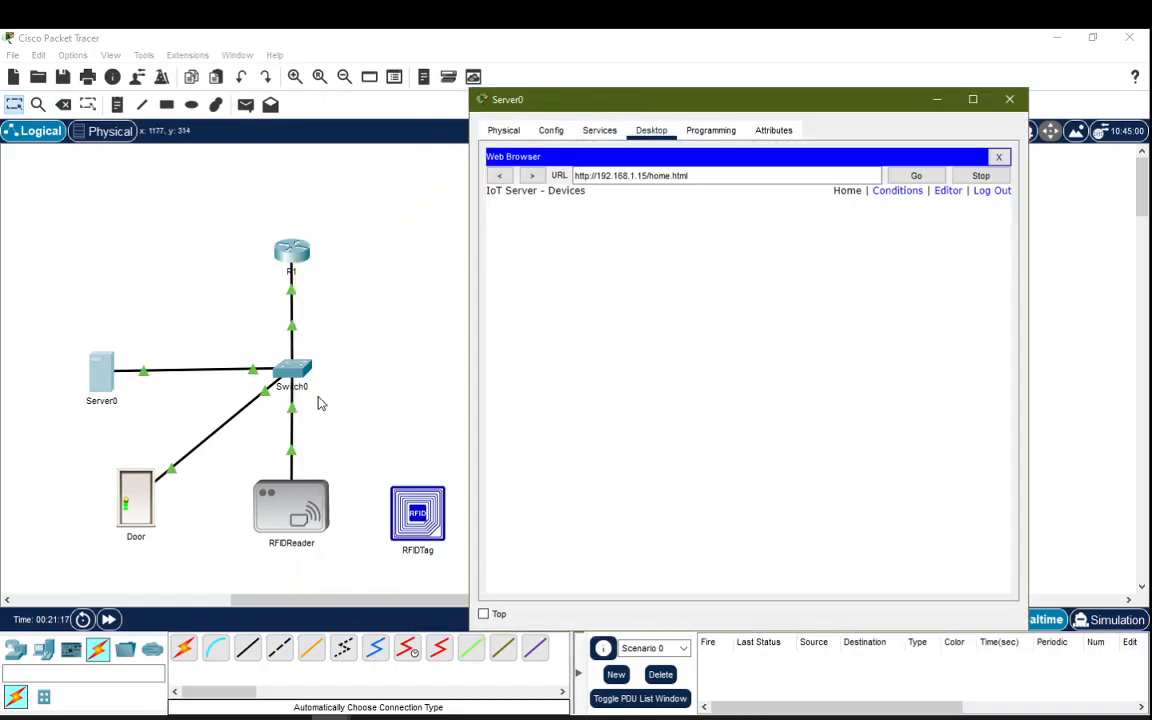
Step: Set the Door's IP configuration to DHCP
click(136, 504)
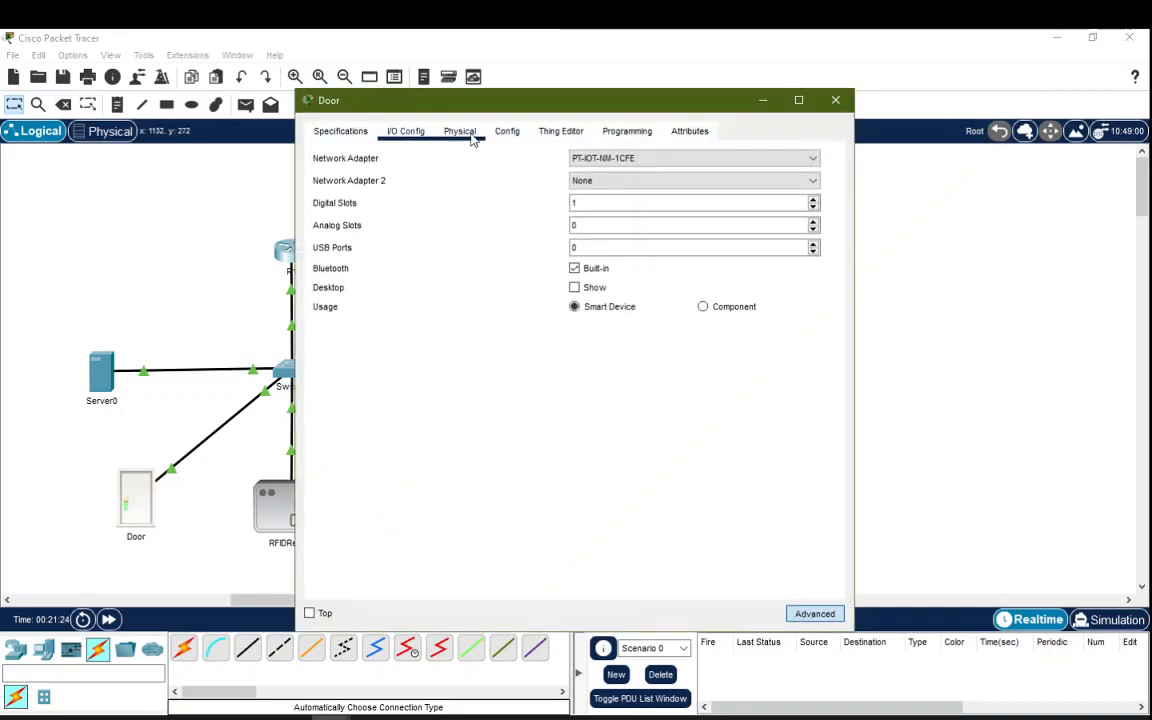
click(507, 131)
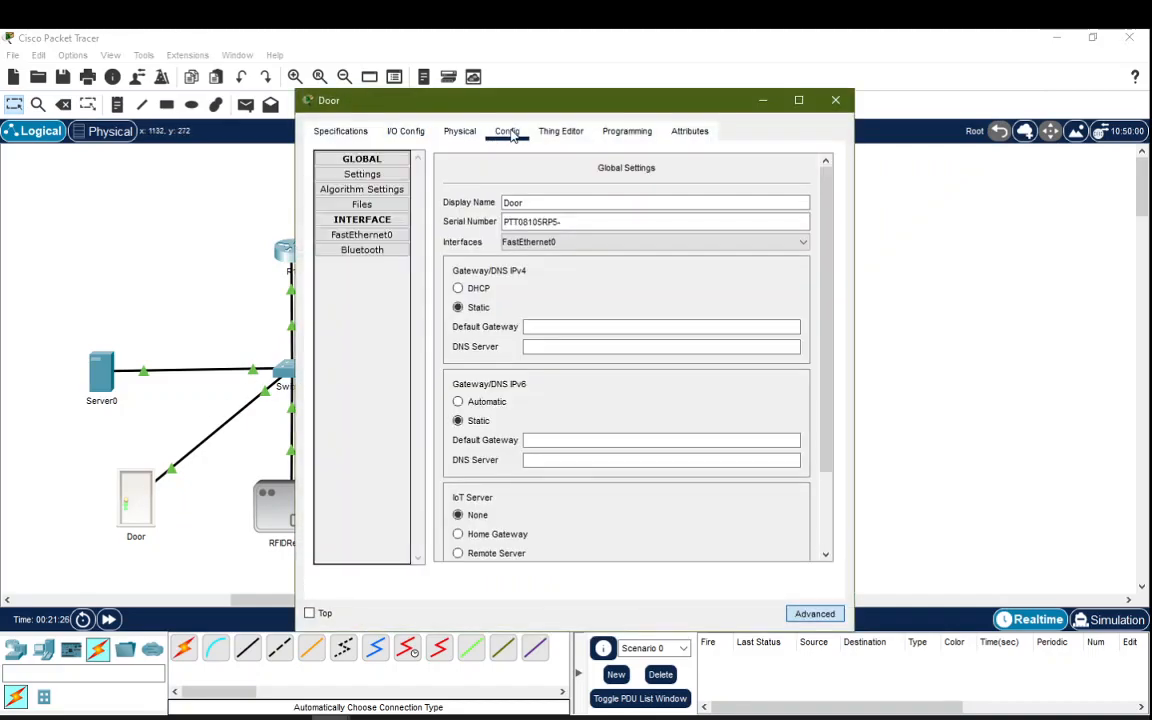
click(476, 292)
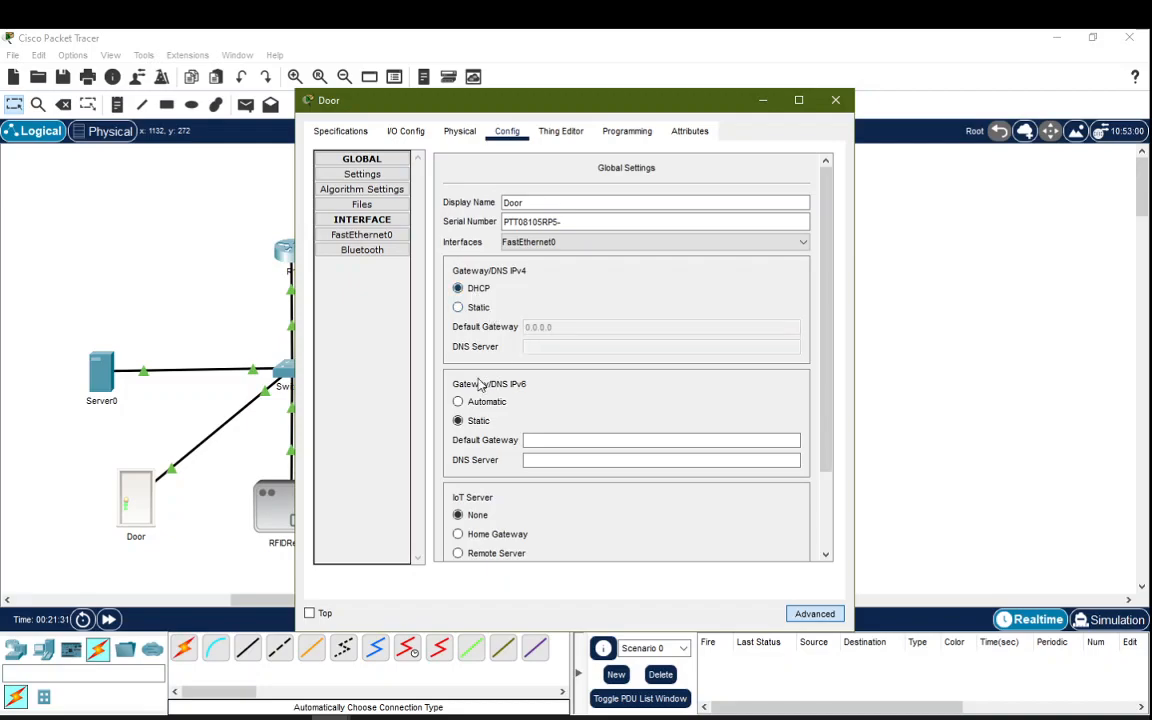
scroll(470, 410, down, 3)
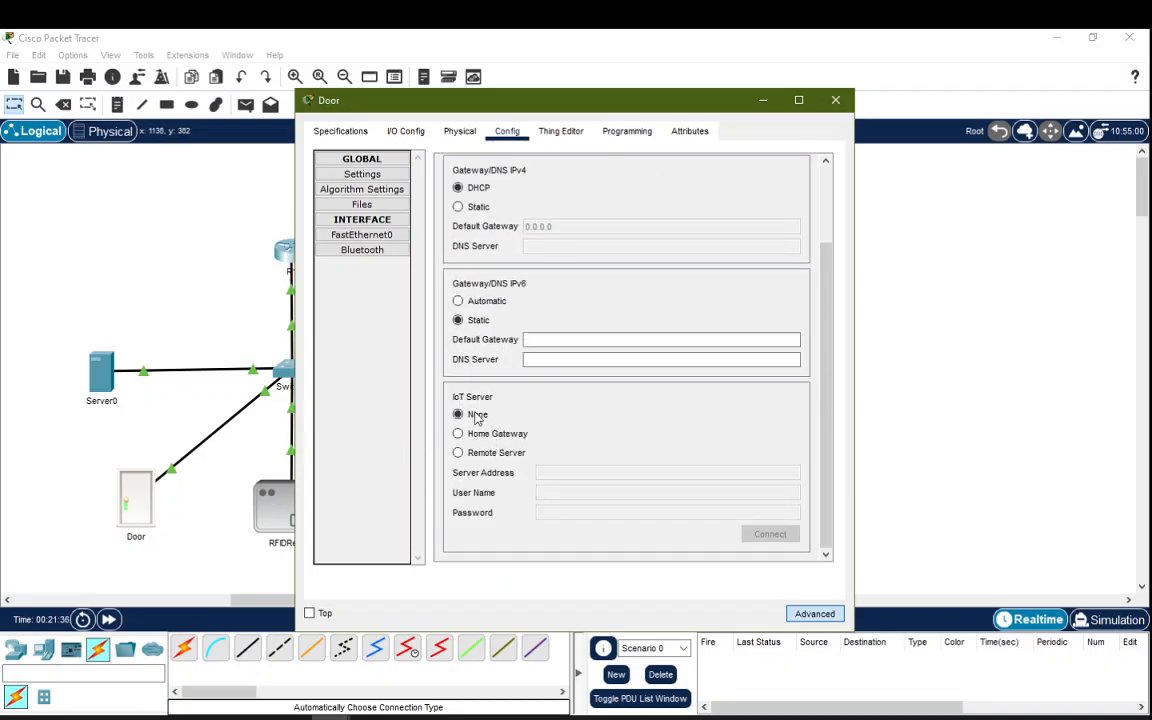
Step: Connect the Door to remote IoT server 192.168.1.15 using the admin account
click(458, 453)
click(562, 472)
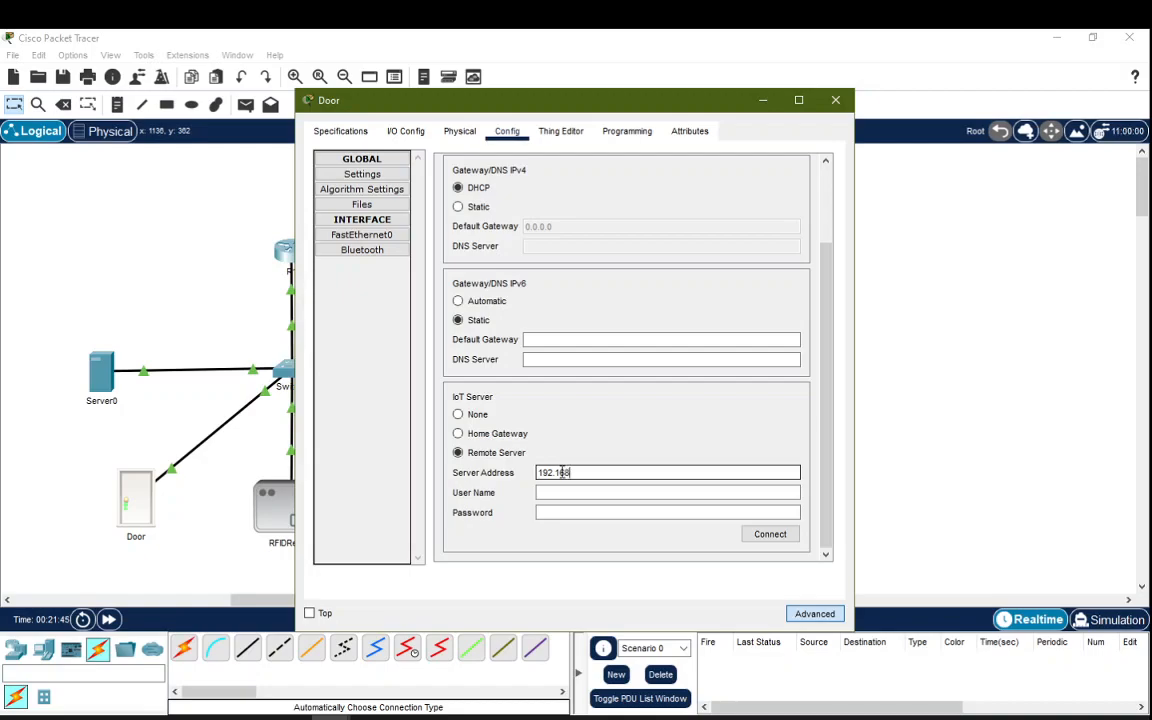
text(192.168.1.15)
key(Tab)
text(admin)
key(Tab)
text(a)
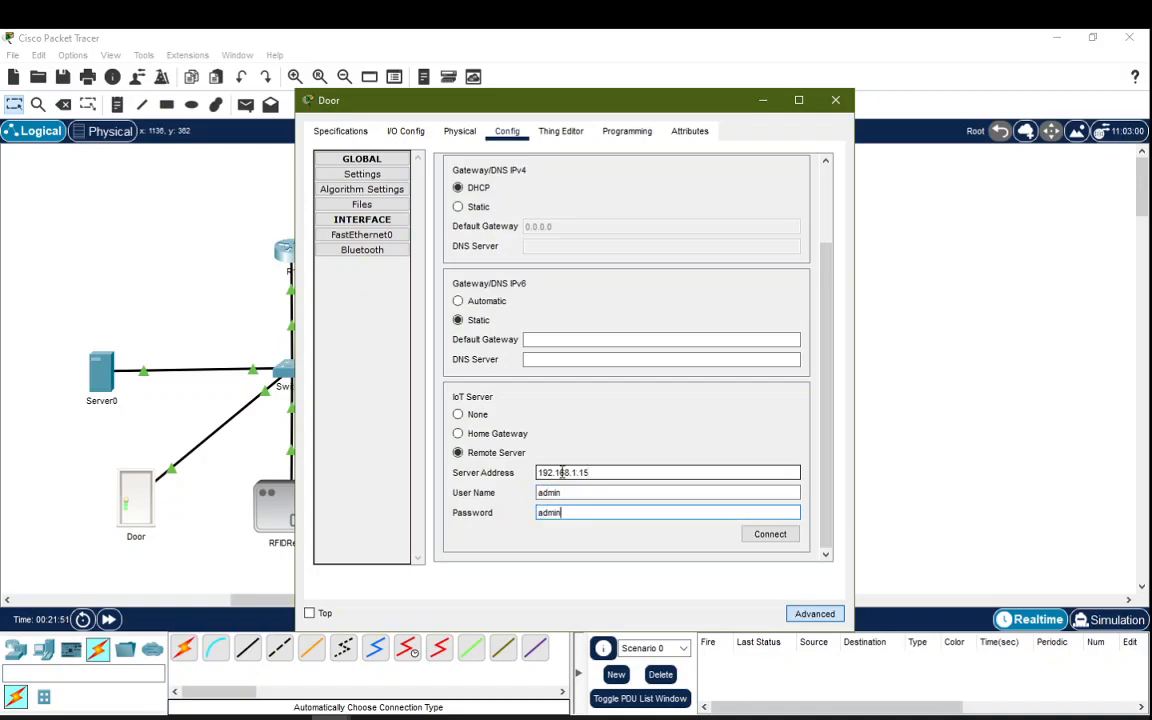
click(781, 537)
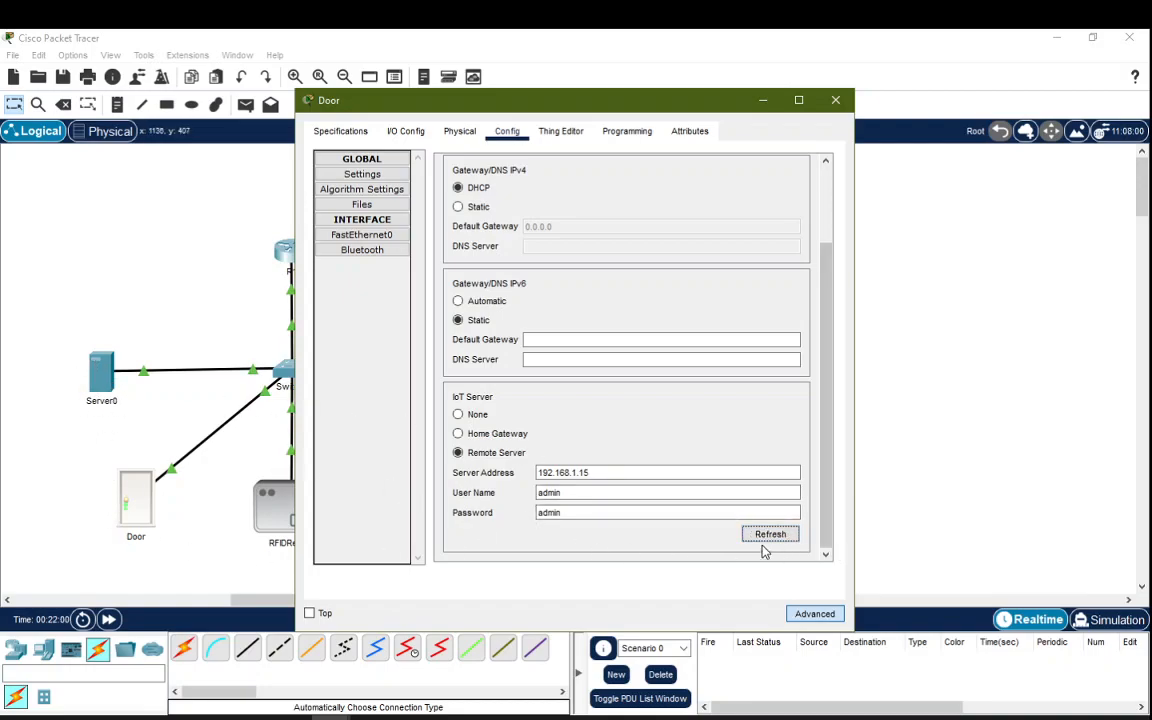
Step: Confirm the Door now appears in Server0's registered device list
click(835, 100)
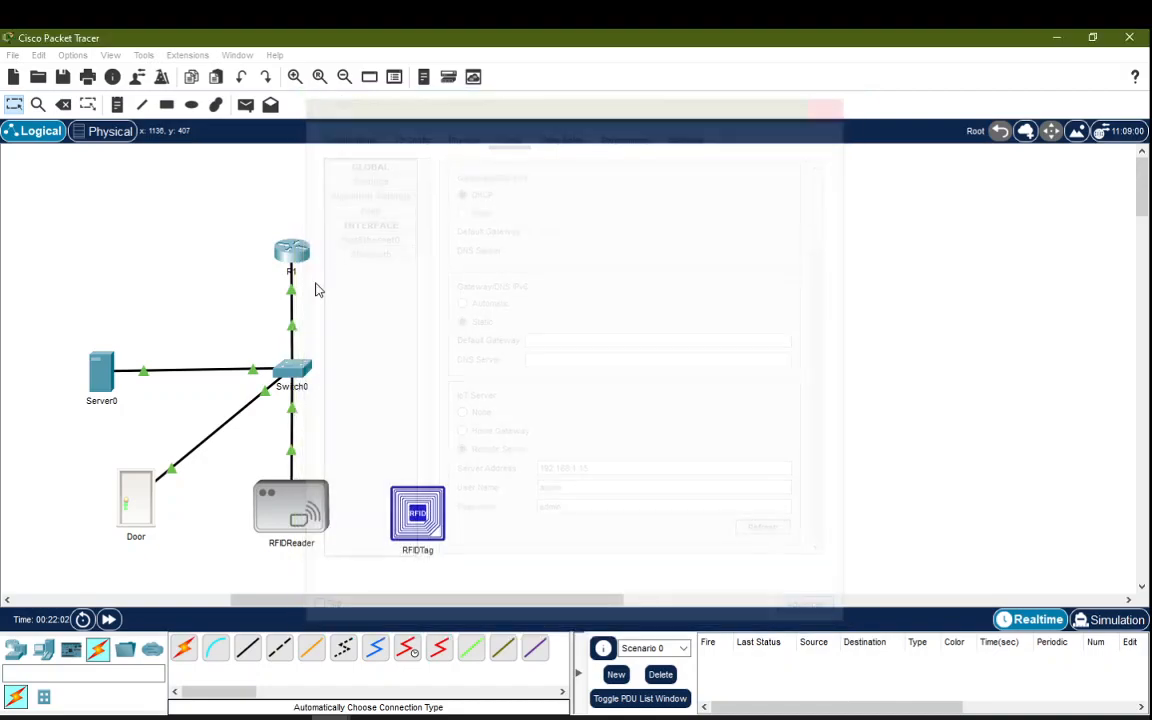
click(104, 376)
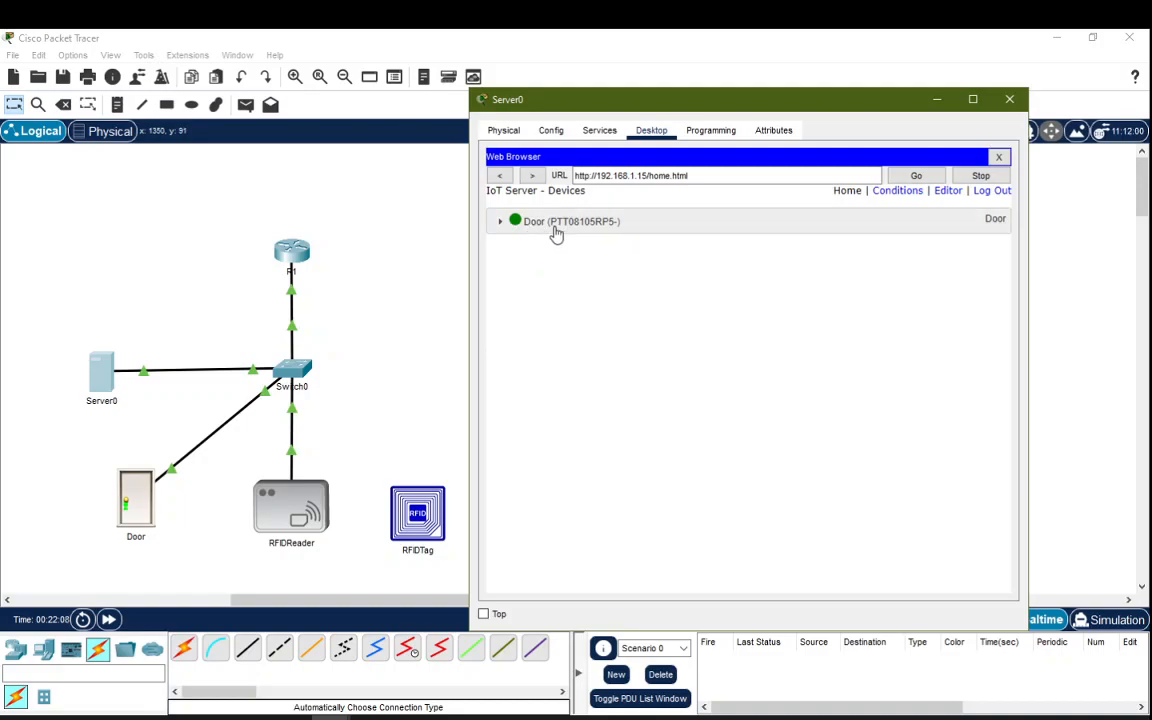
click(298, 517)
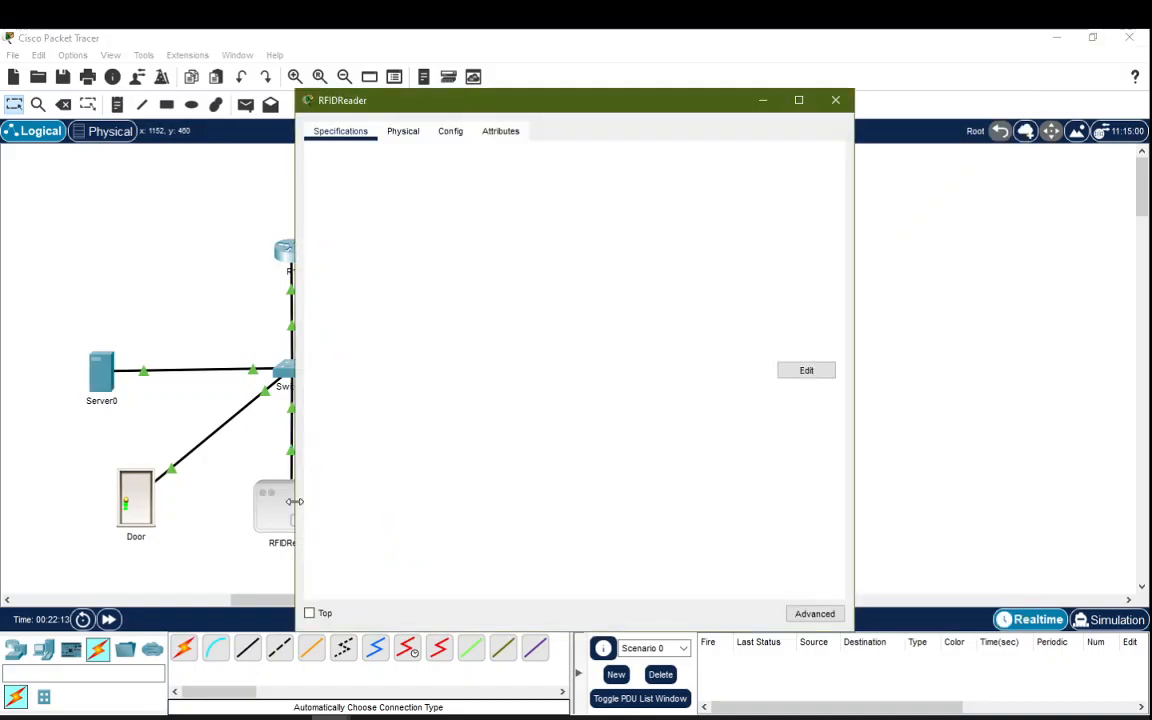
Step: Set the RFIDReader's IP configuration to DHCP
click(452, 132)
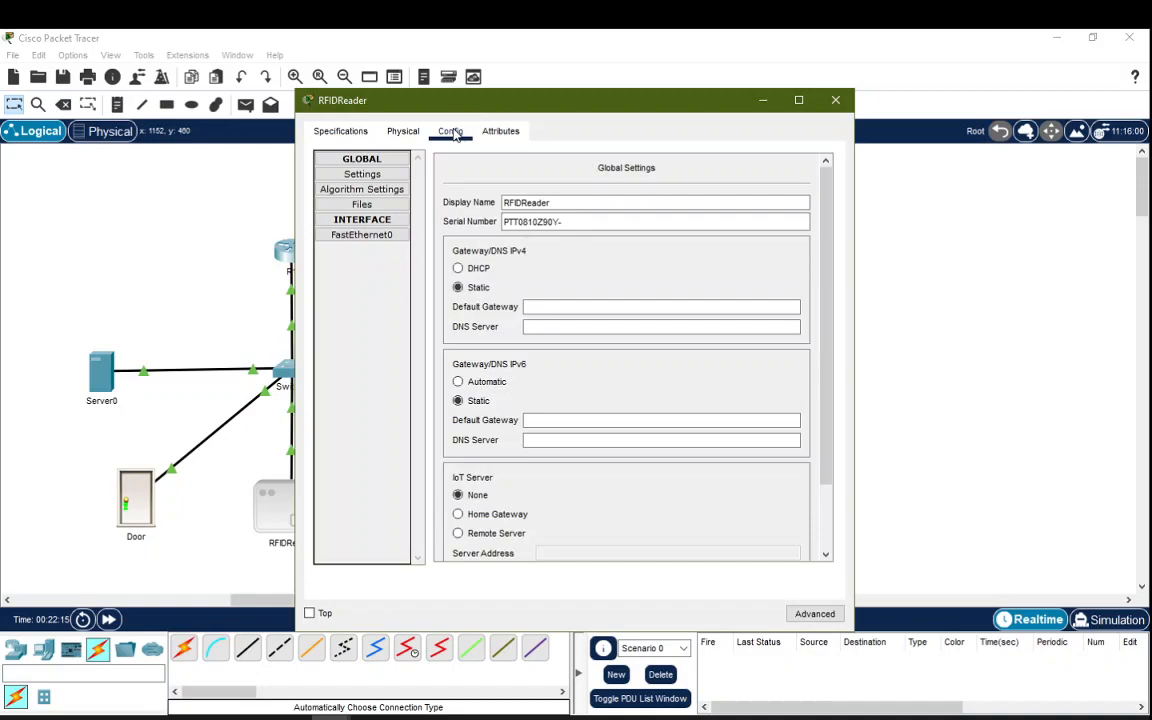
click(460, 268)
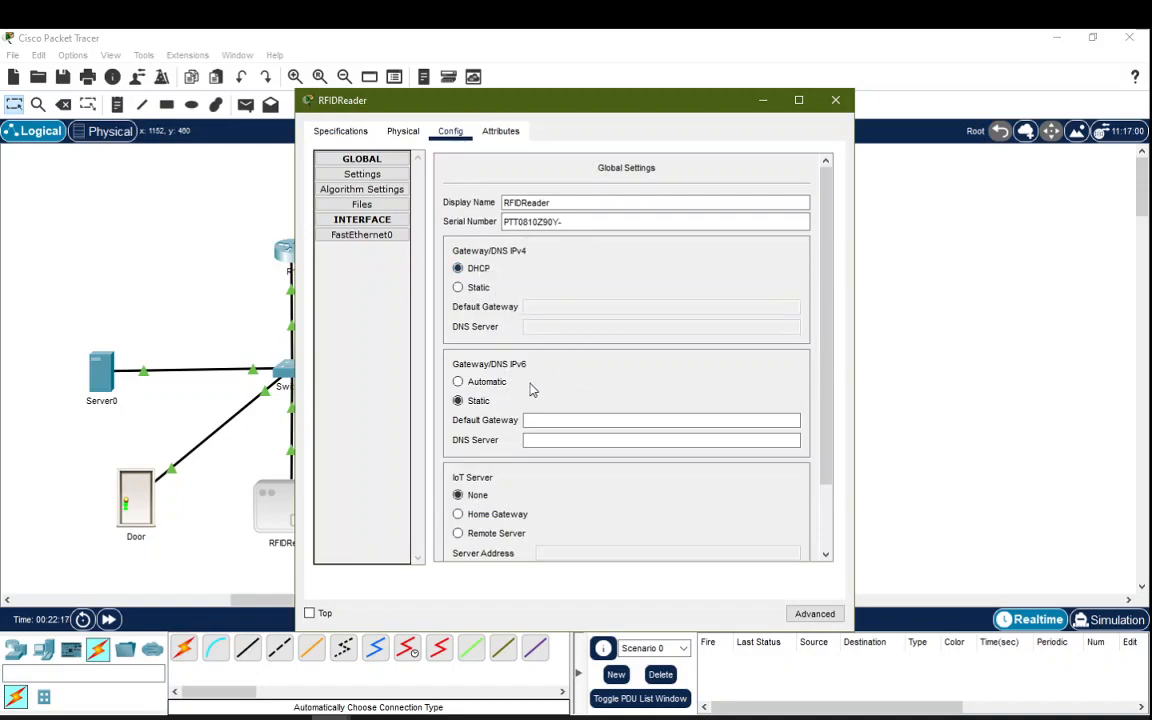
scroll(505, 385, down, 2)
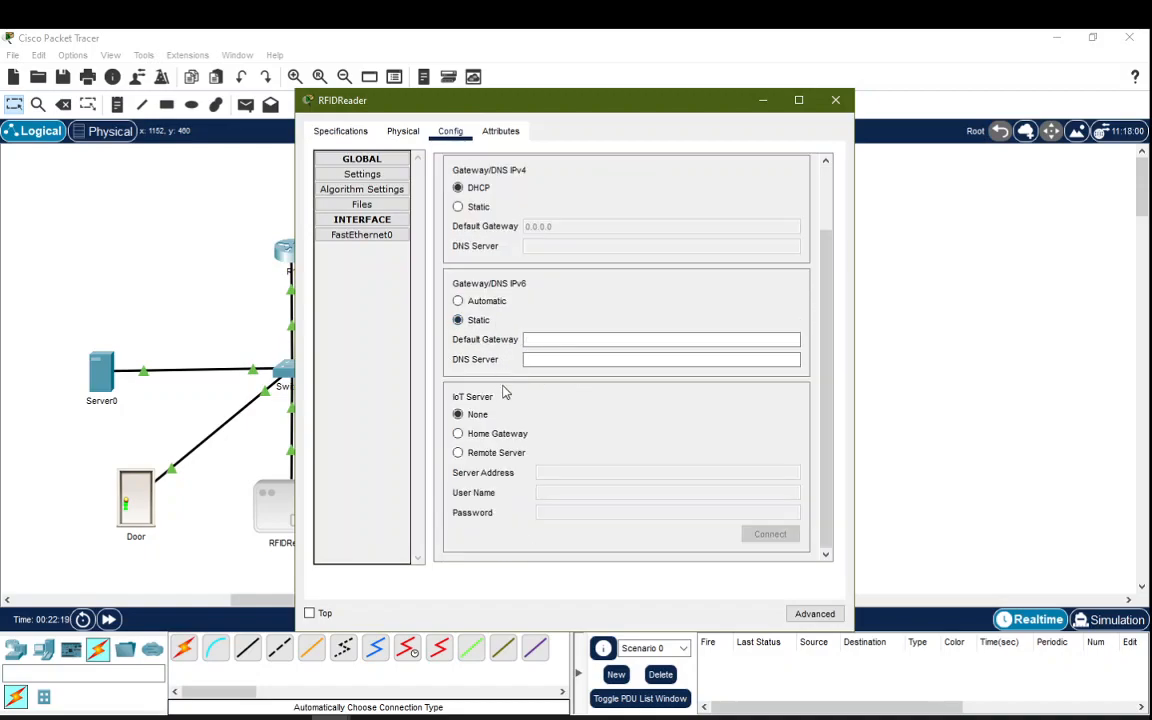
Step: Connect the RFIDReader to remote IoT server 192.168.1.15 with the admin account
click(497, 455)
click(549, 472)
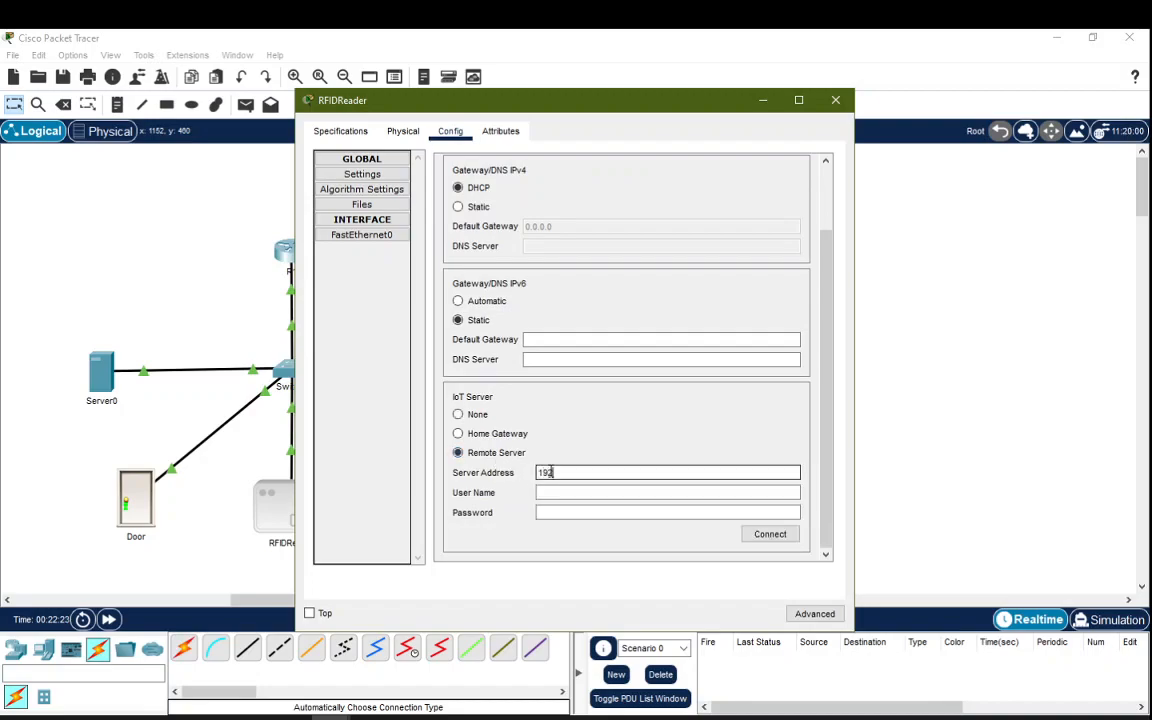
text(192.168.1.15)
key(Tab)
text(admin)
key(Tab)
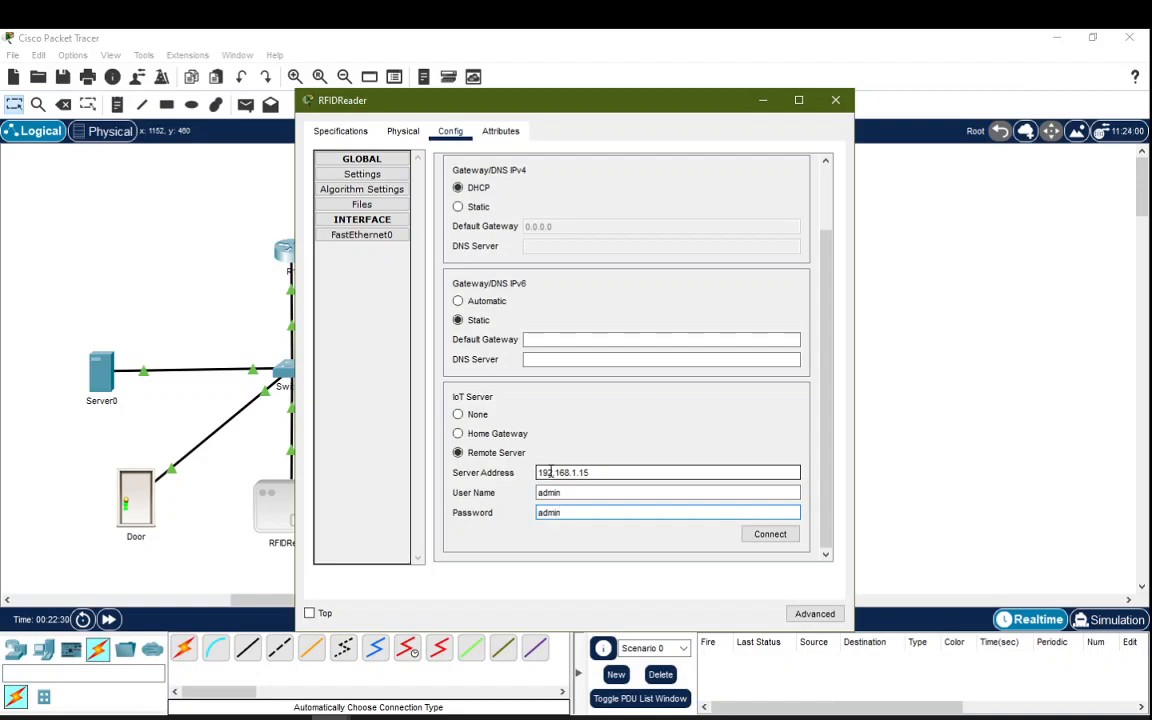
click(766, 534)
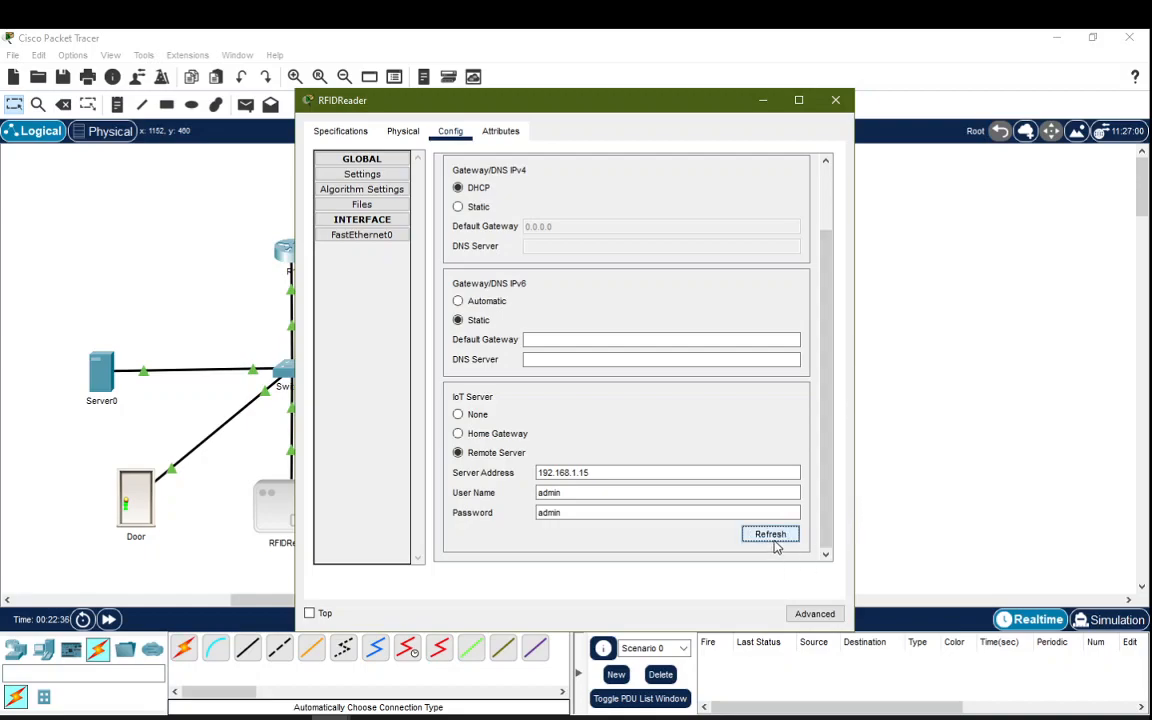
click(835, 100)
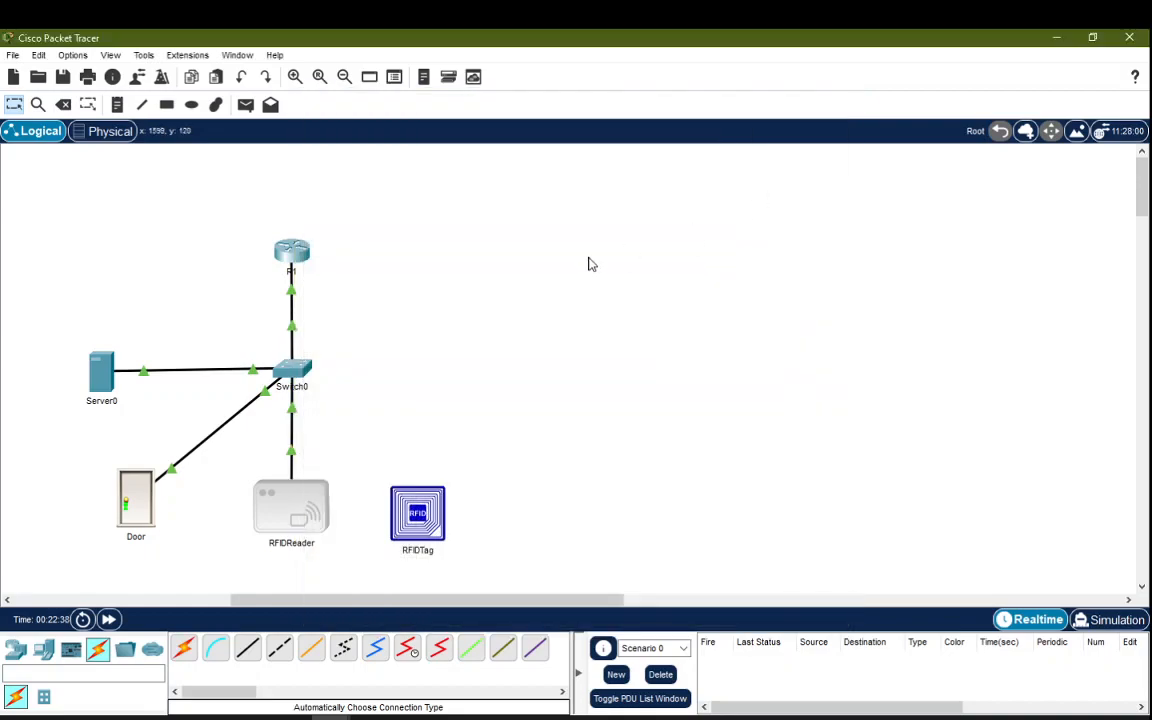
Step: Verify Door and RFIDReader are registered, place RFIDTag beside the reader, and open Conditions
click(100, 377)
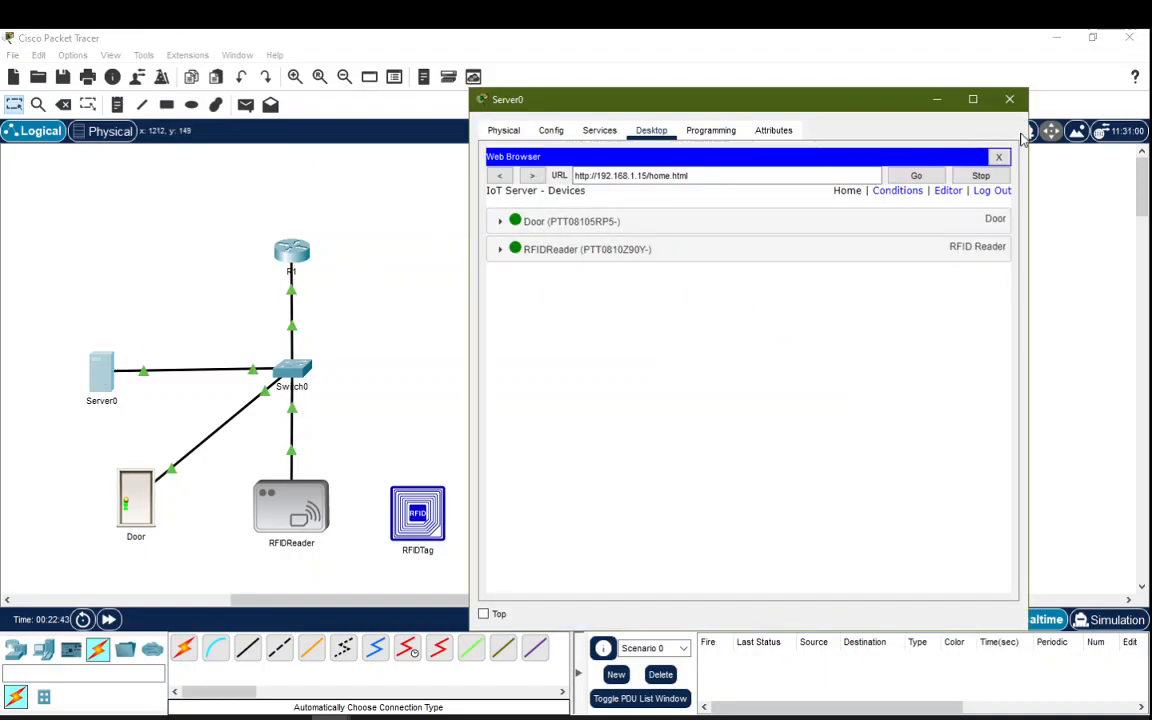
click(391, 409)
drag(405, 500, 428, 526)
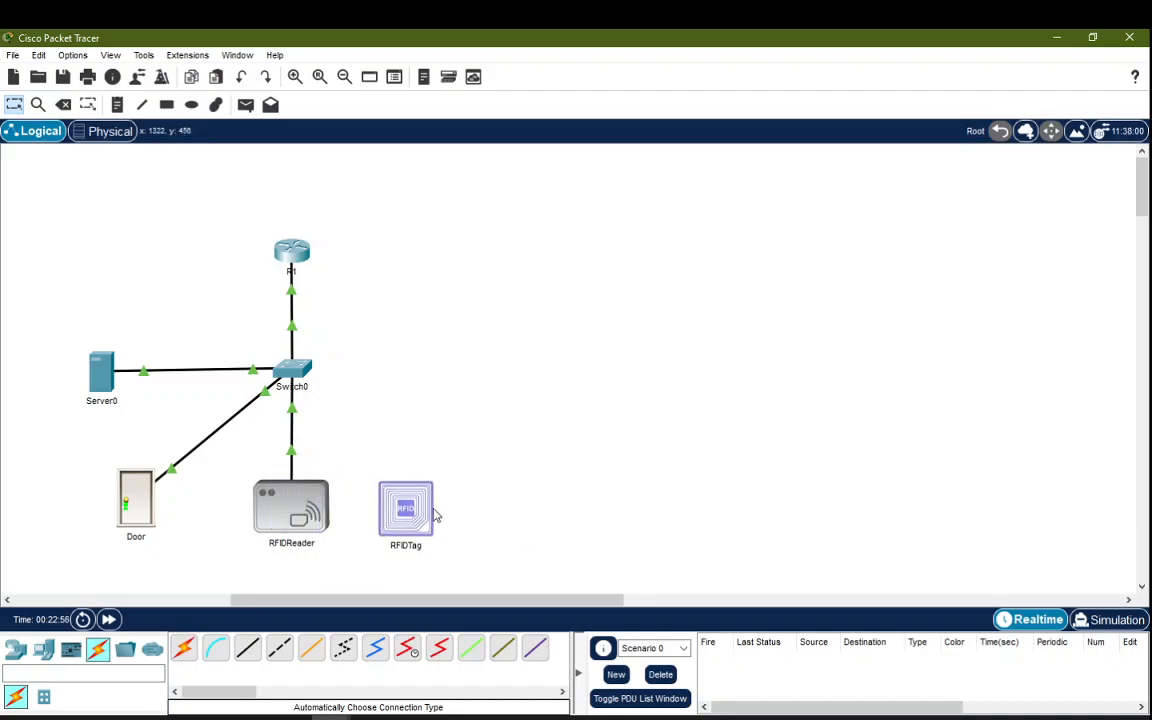
click(100, 391)
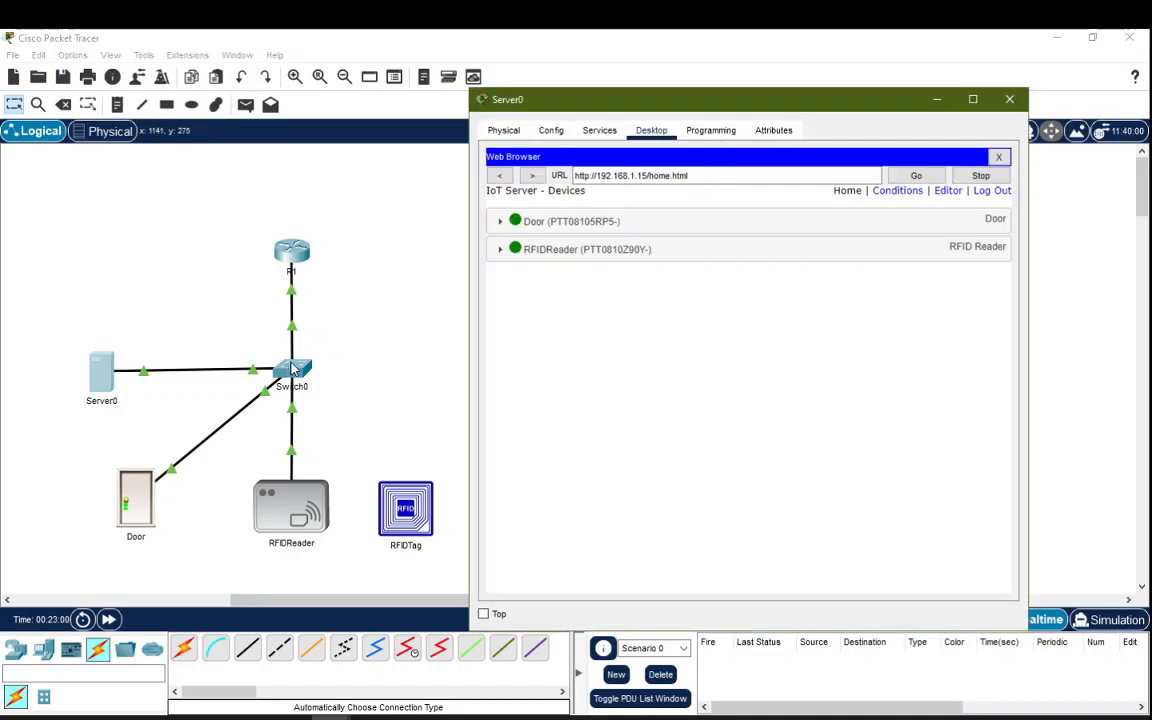
click(899, 196)
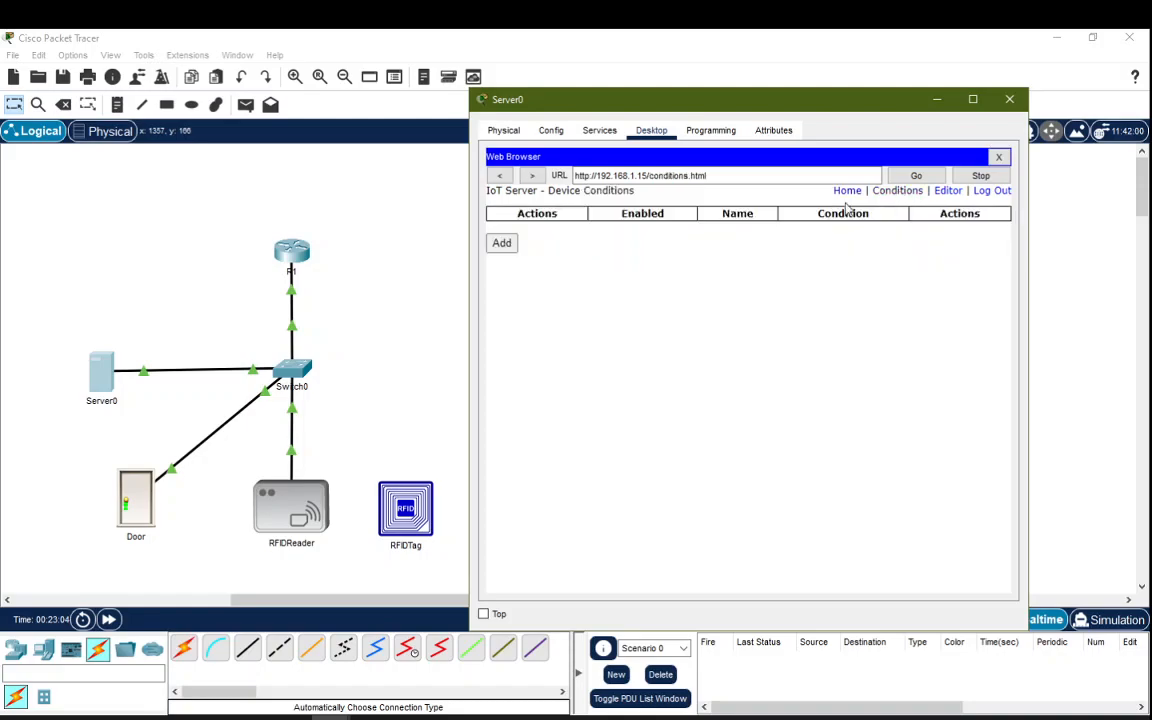
Step: Create rule RFIDValid: if RFIDReader Card ID = 1001, set RFIDReader Status to Valid
click(502, 245)
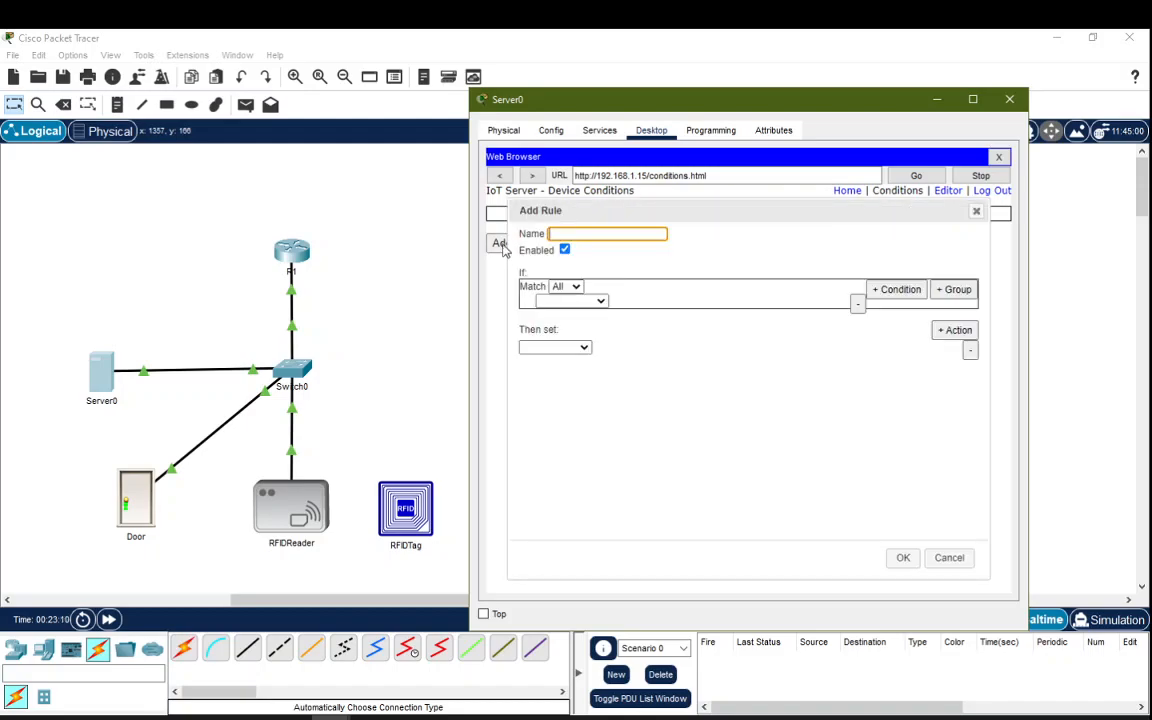
text(RFIDValid)
click(595, 301)
click(586, 327)
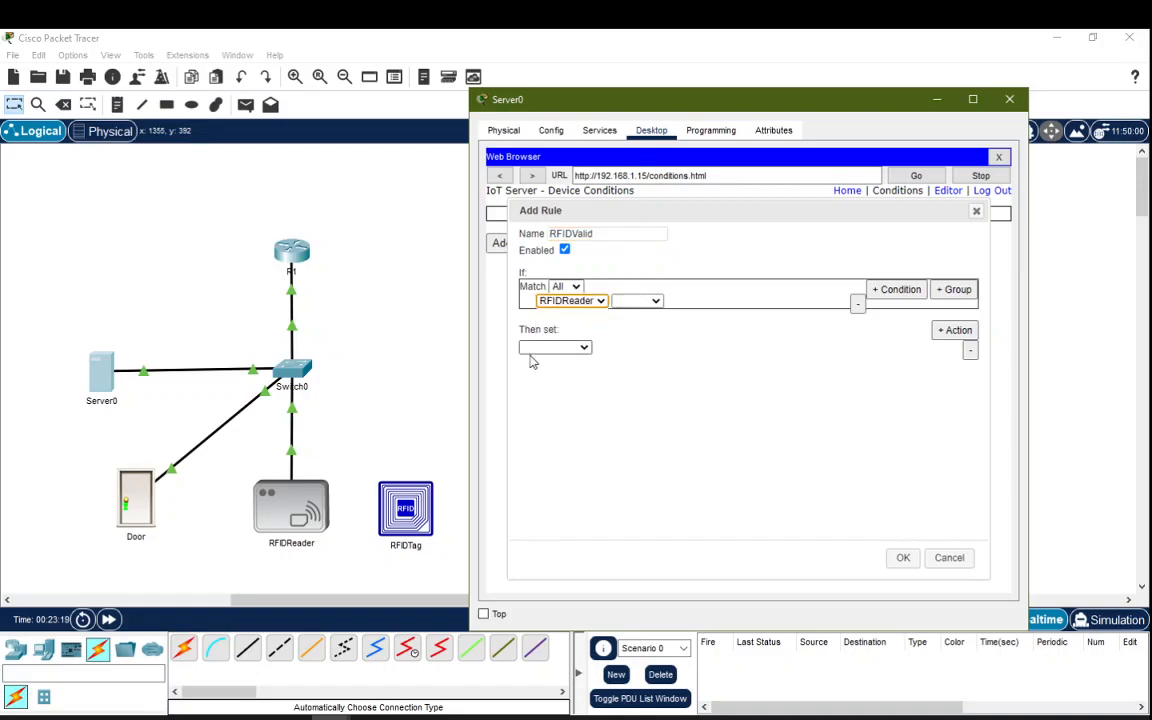
click(655, 301)
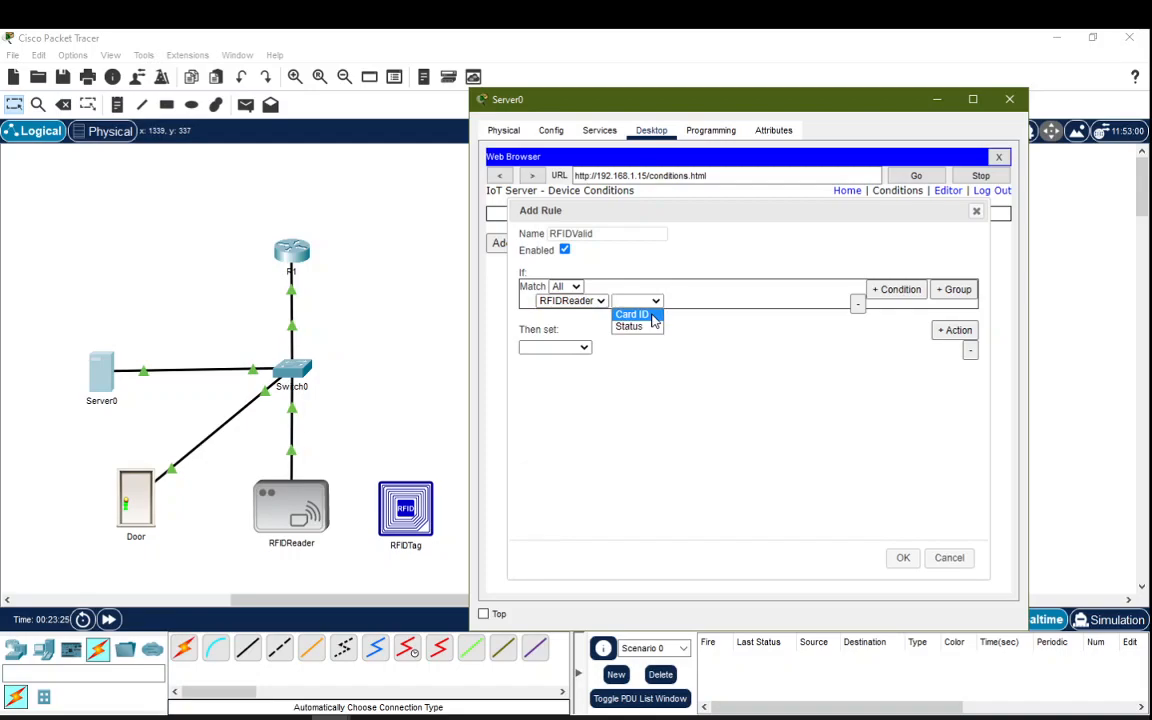
click(652, 316)
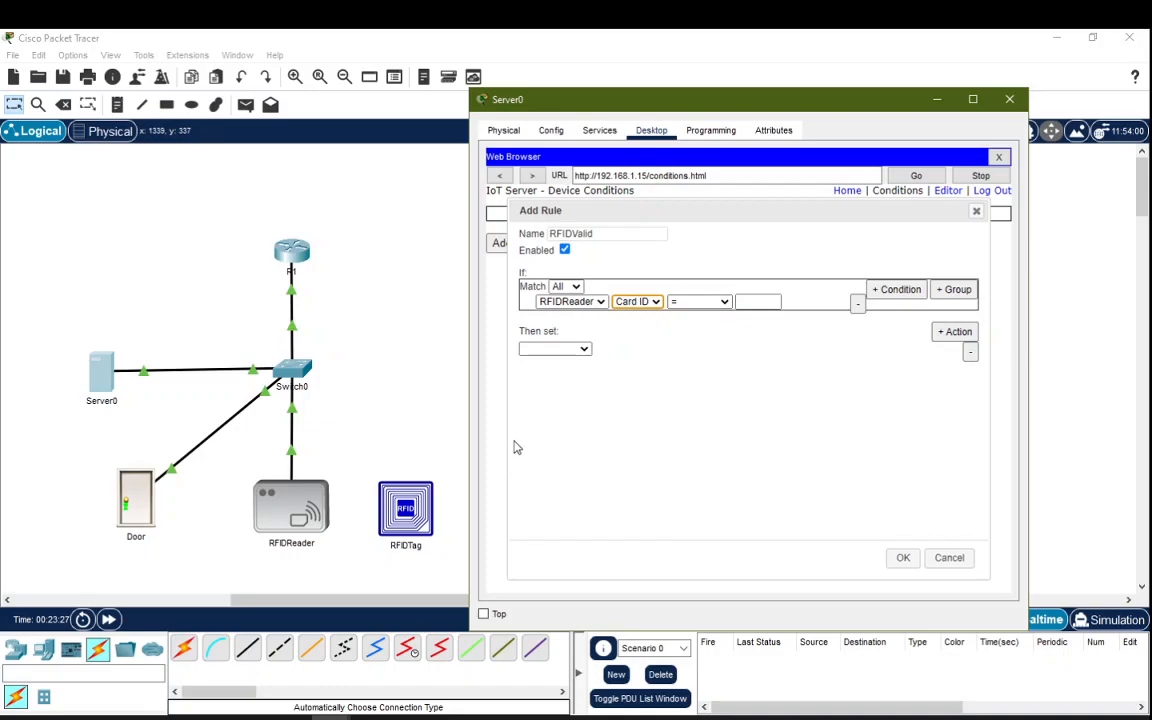
click(759, 301)
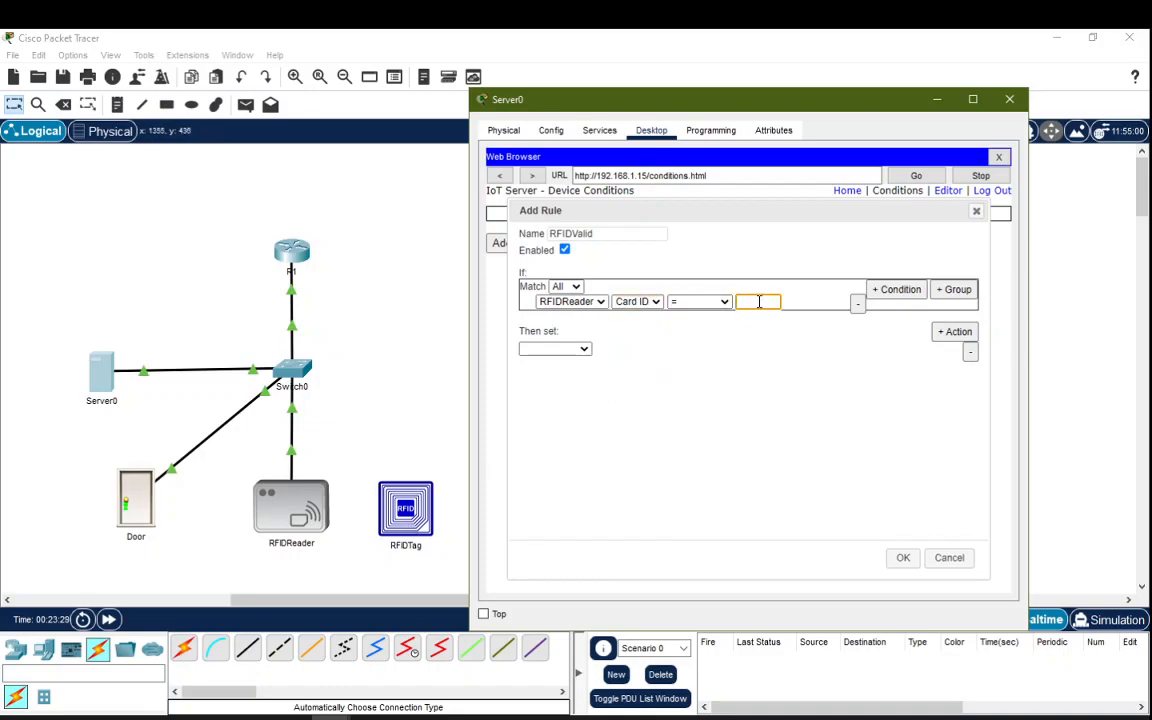
click(580, 348)
click(552, 374)
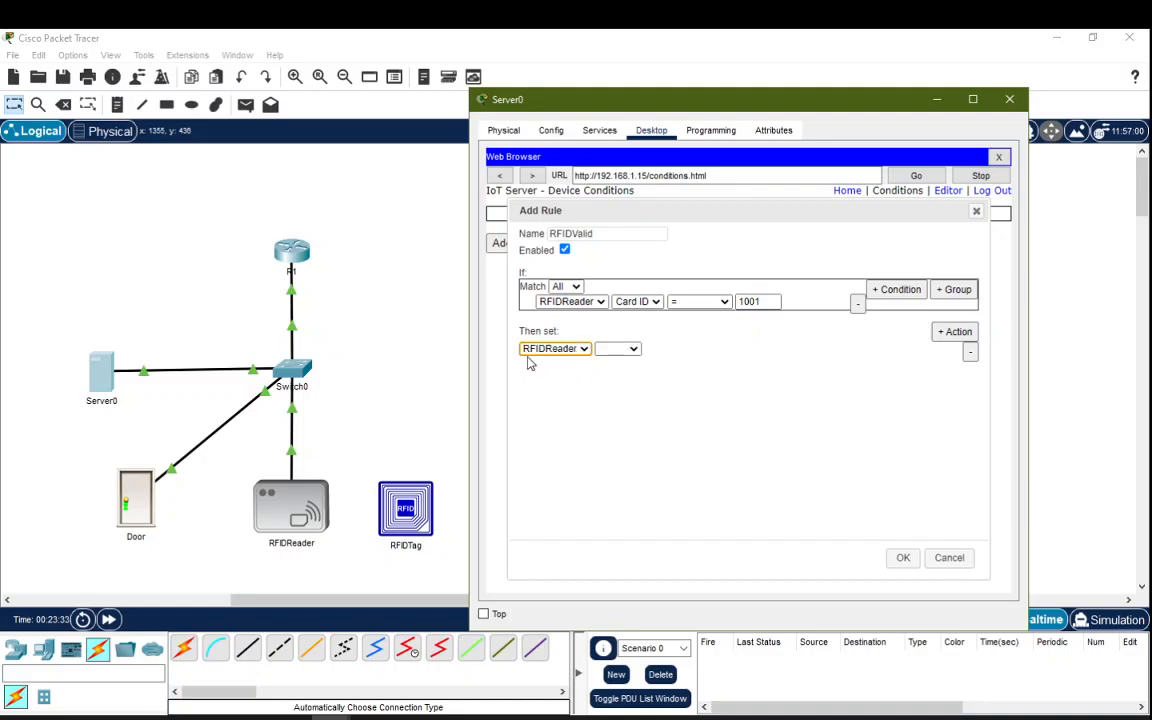
click(630, 348)
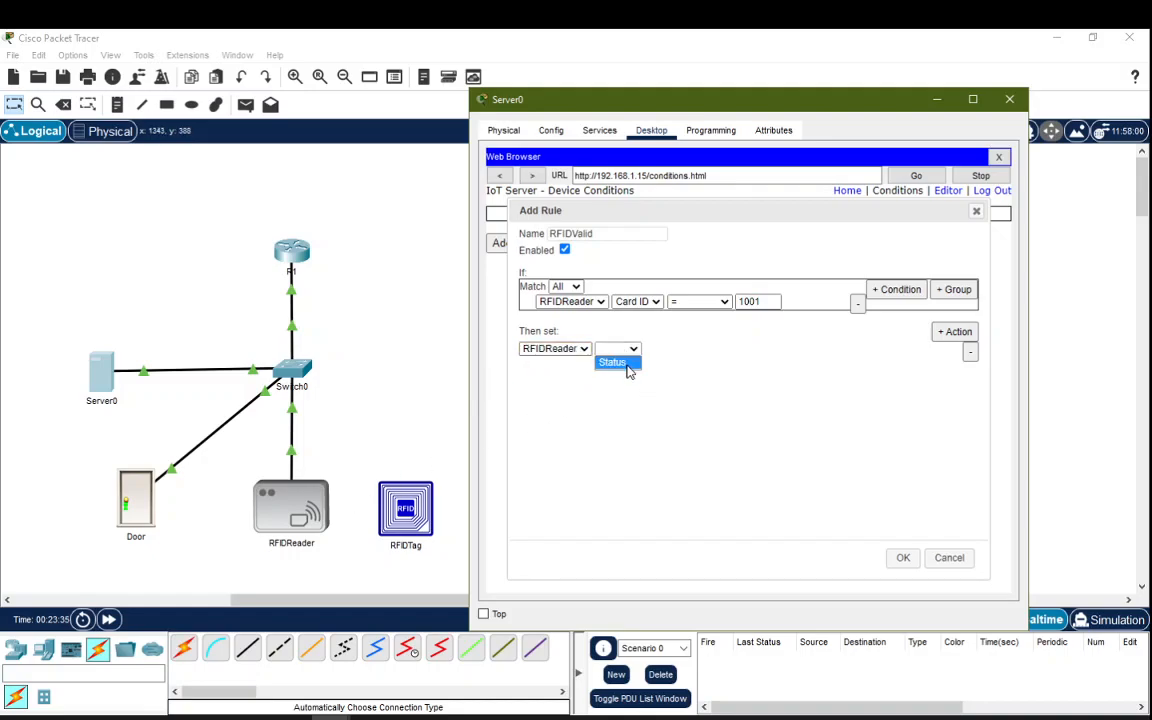
click(628, 370)
click(900, 557)
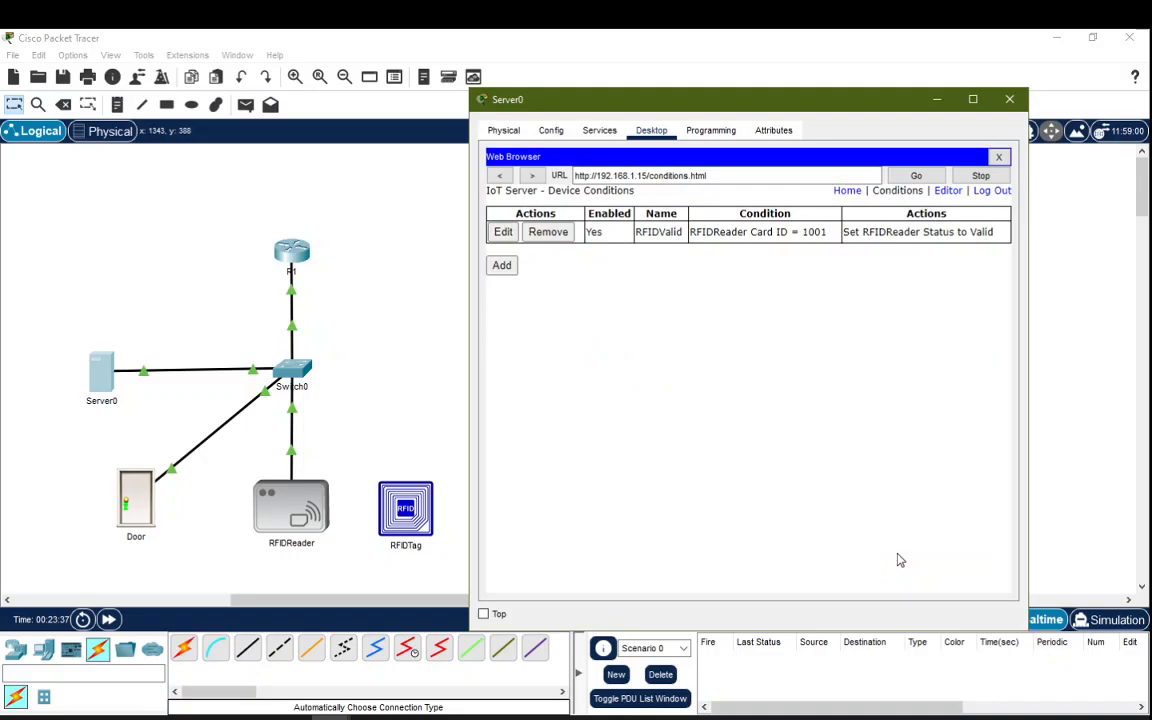
Step: Start rule RFIDInvalid with the condition RFIDReader Card ID != 1001
click(501, 266)
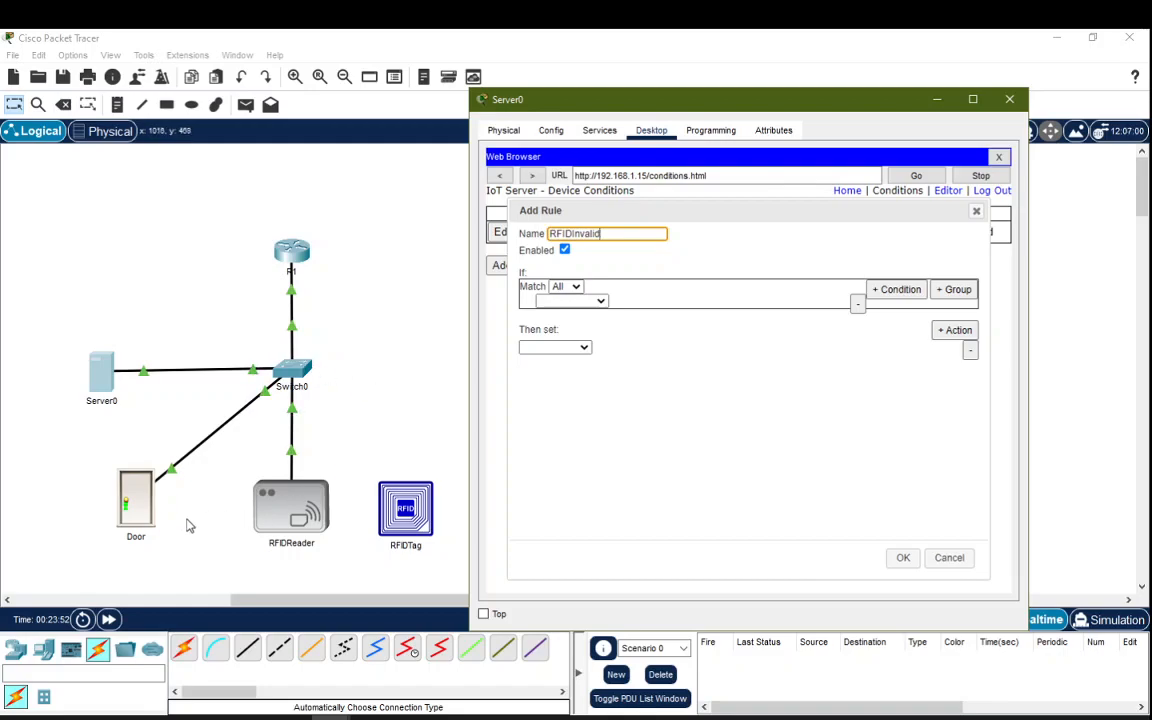
click(599, 302)
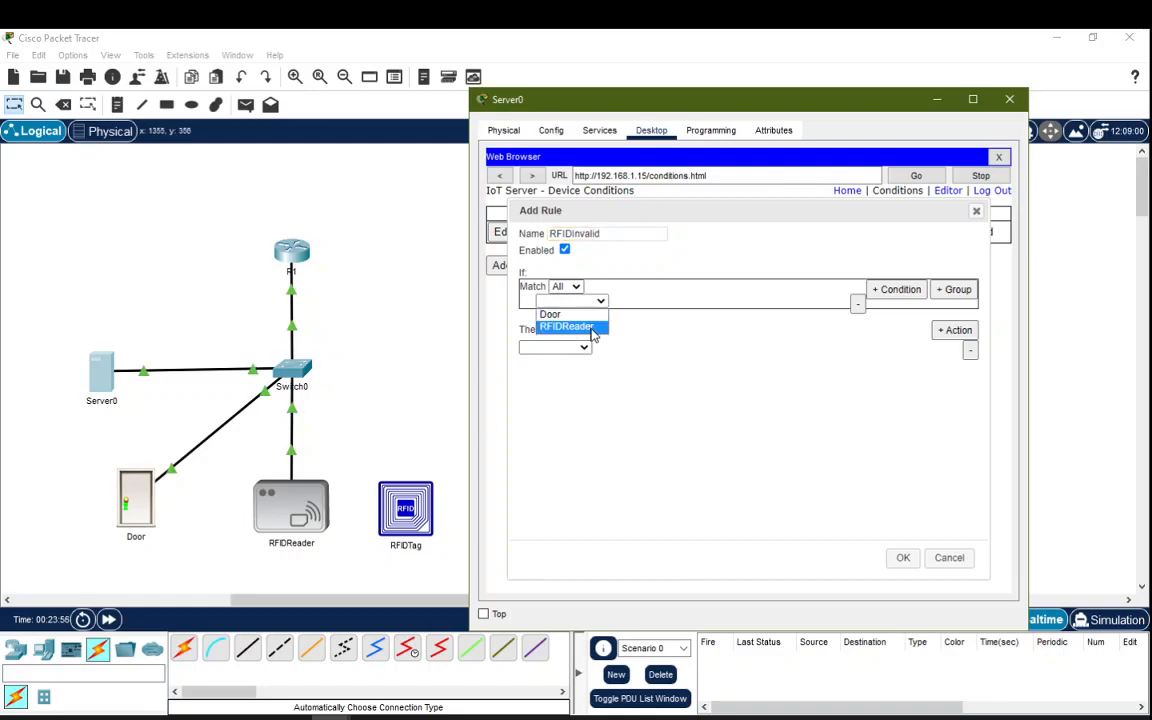
click(590, 328)
click(638, 301)
click(645, 313)
click(708, 302)
click(681, 327)
click(747, 302)
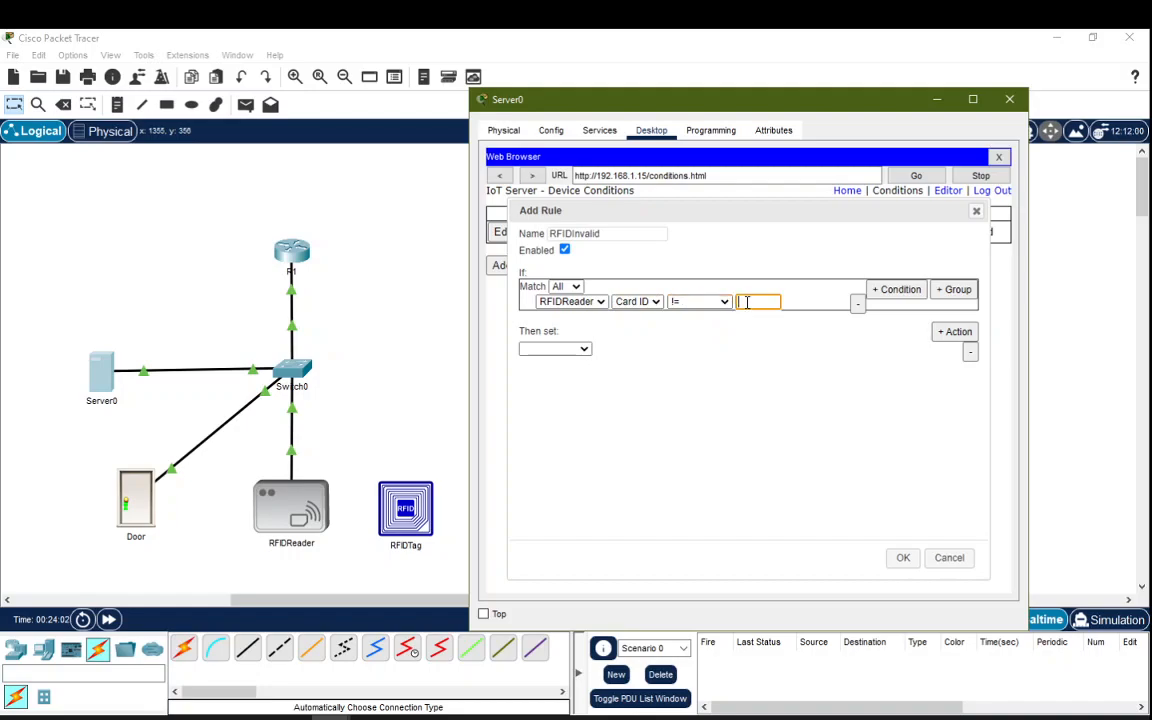
Step: Make the rule set RFIDReader Status to Invalid and save it
click(555, 348)
click(552, 374)
click(617, 348)
click(618, 362)
click(680, 348)
click(673, 374)
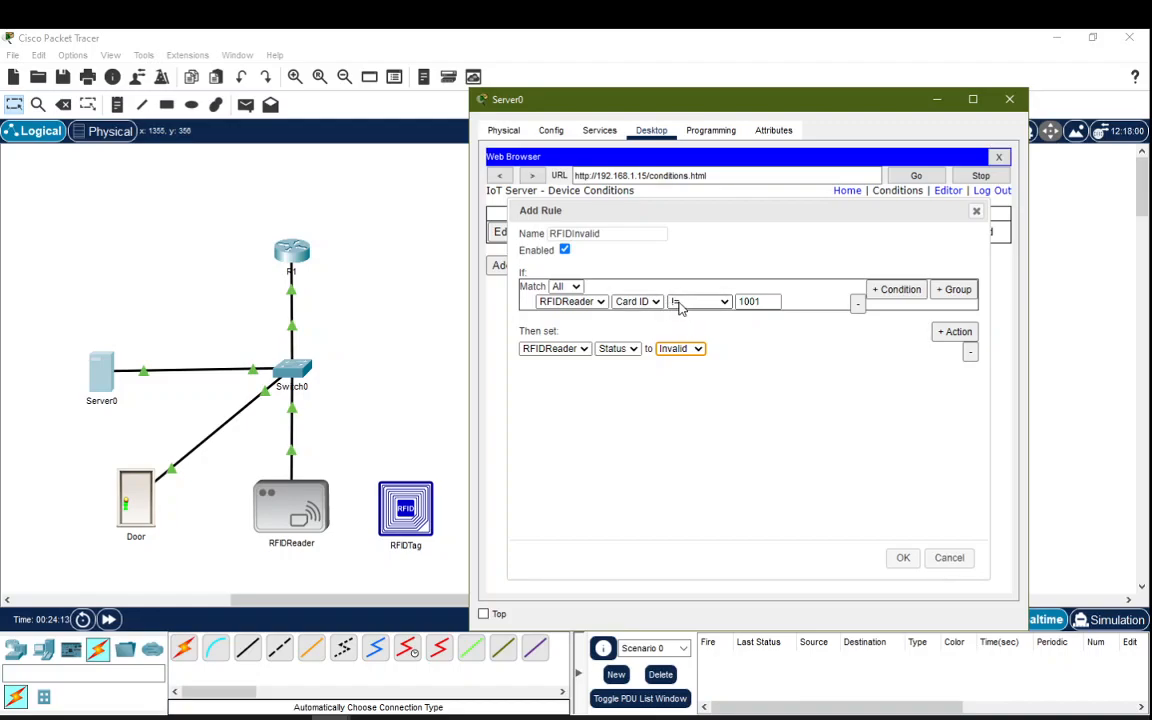
click(903, 557)
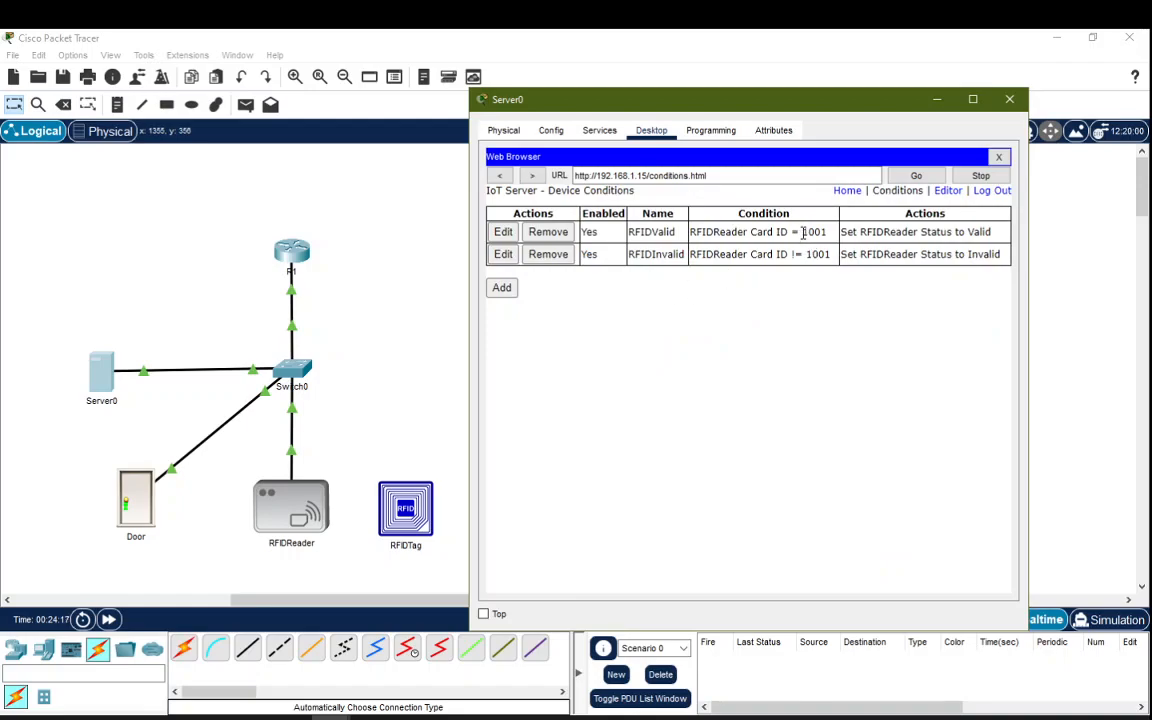
drag(790, 232, 805, 232)
Step: Create rule DoorOpen: when RFIDReader Status is Valid, set Door Lock to Unlock
drag(788, 254, 812, 252)
click(500, 289)
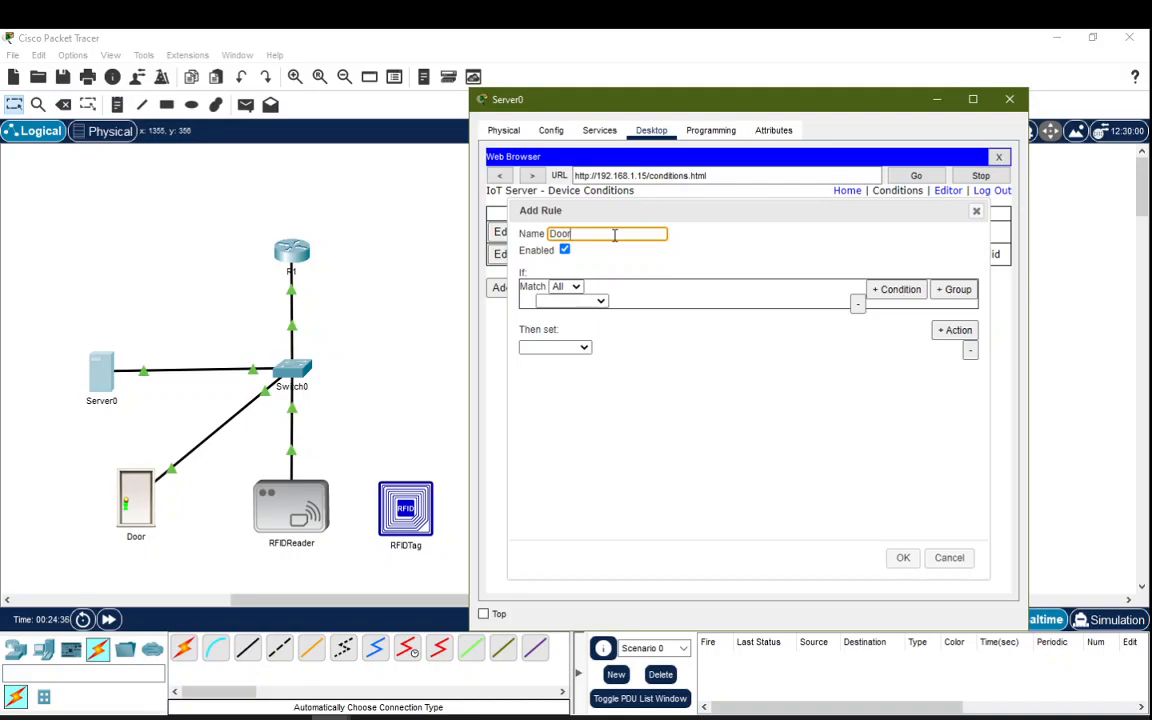
click(600, 301)
click(560, 327)
click(640, 303)
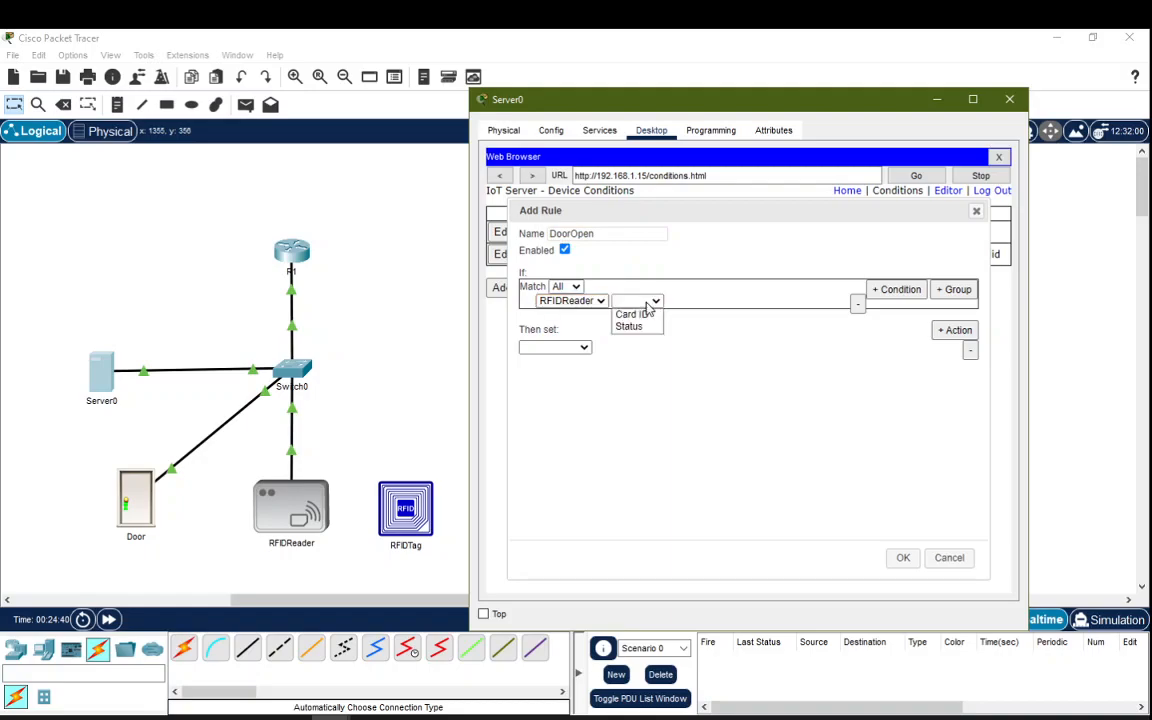
click(642, 328)
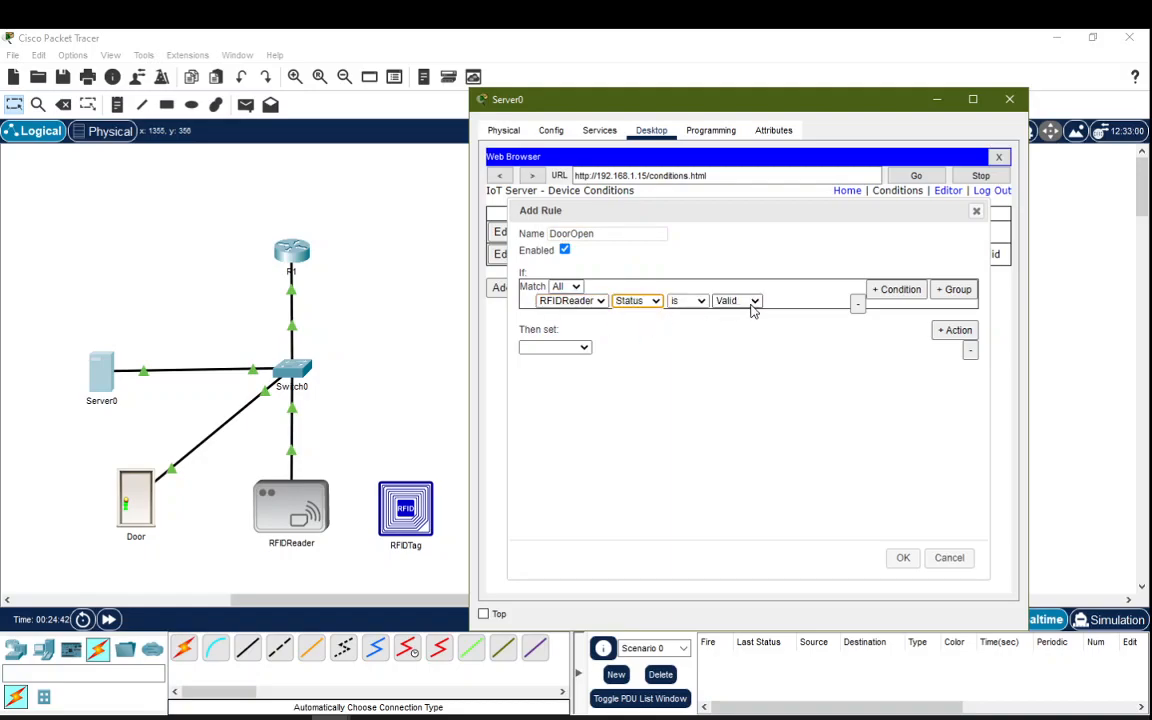
click(555, 347)
click(545, 359)
click(612, 349)
click(610, 362)
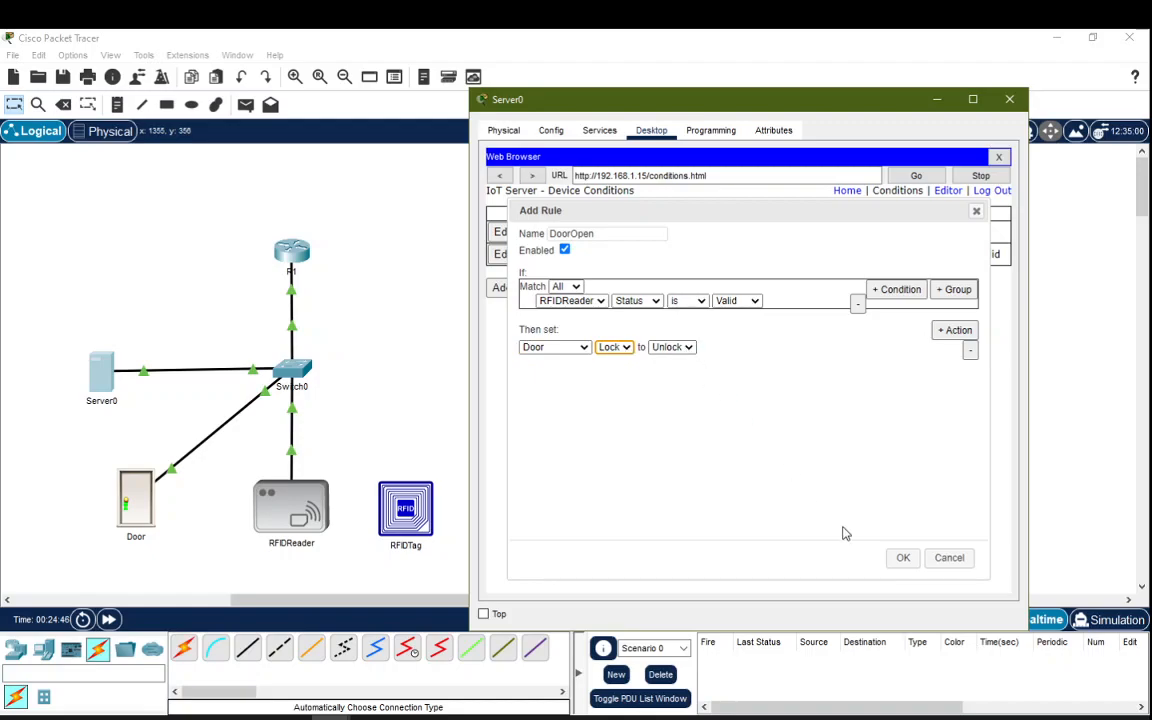
click(902, 557)
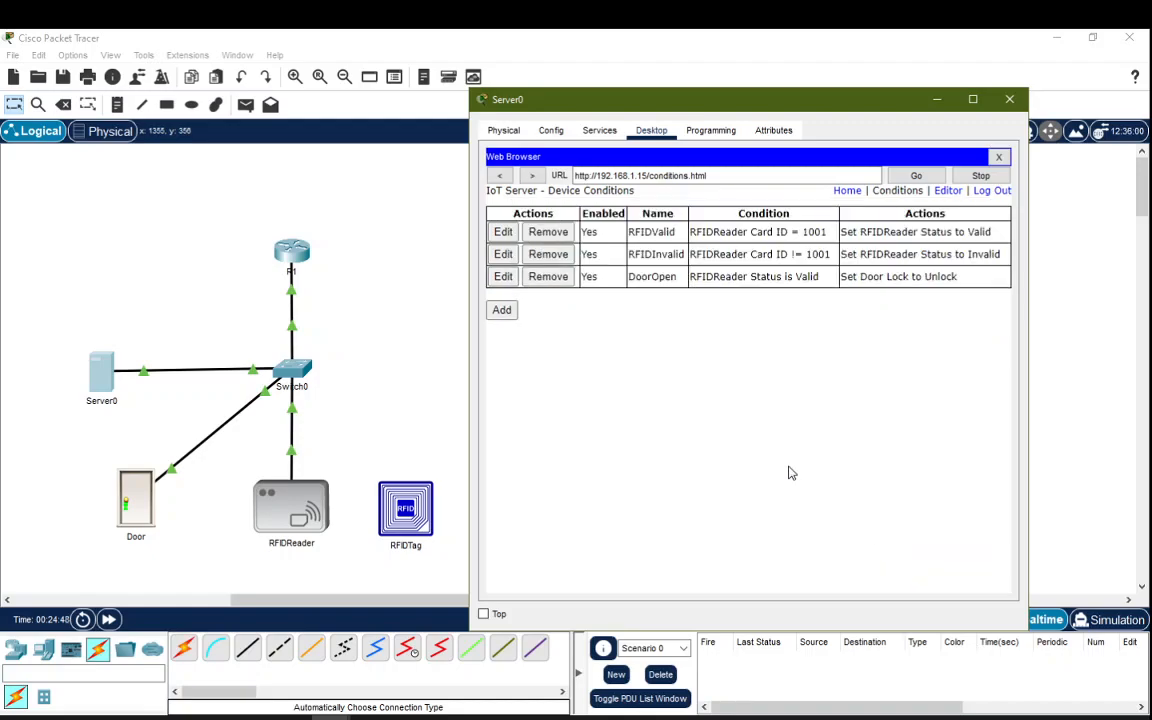
Step: Start rule DoorLock with the condition RFIDReader Status is Invalid
click(501, 310)
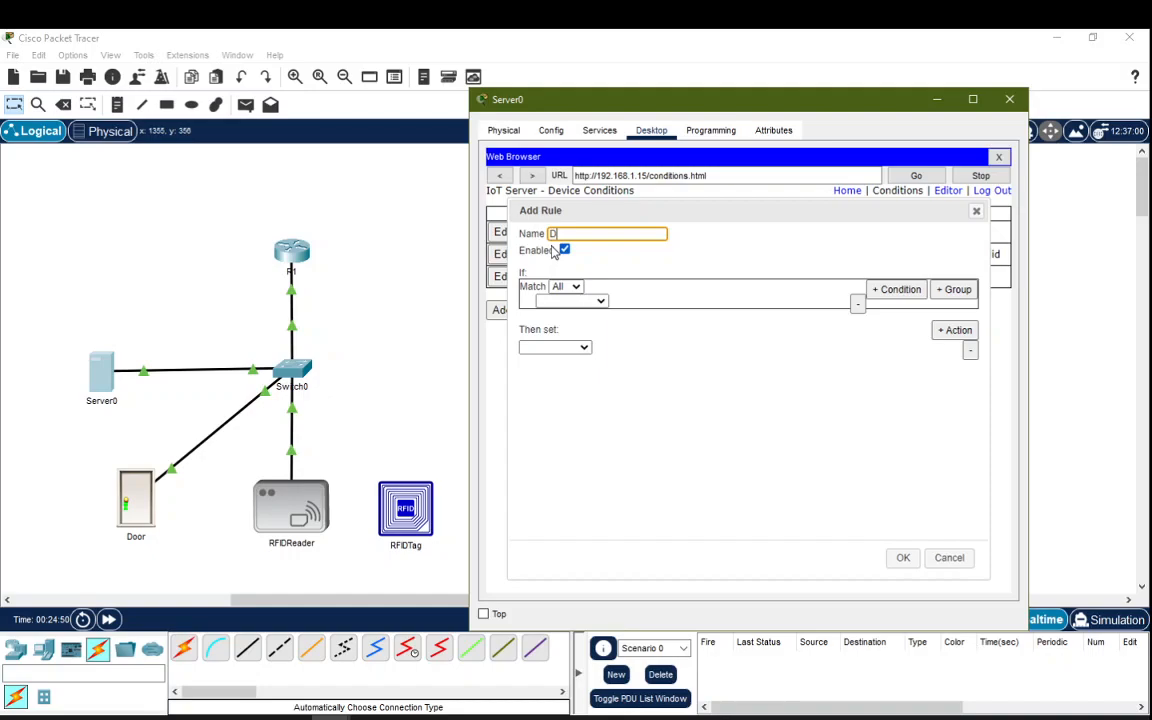
text(DoorLoc)
click(580, 301)
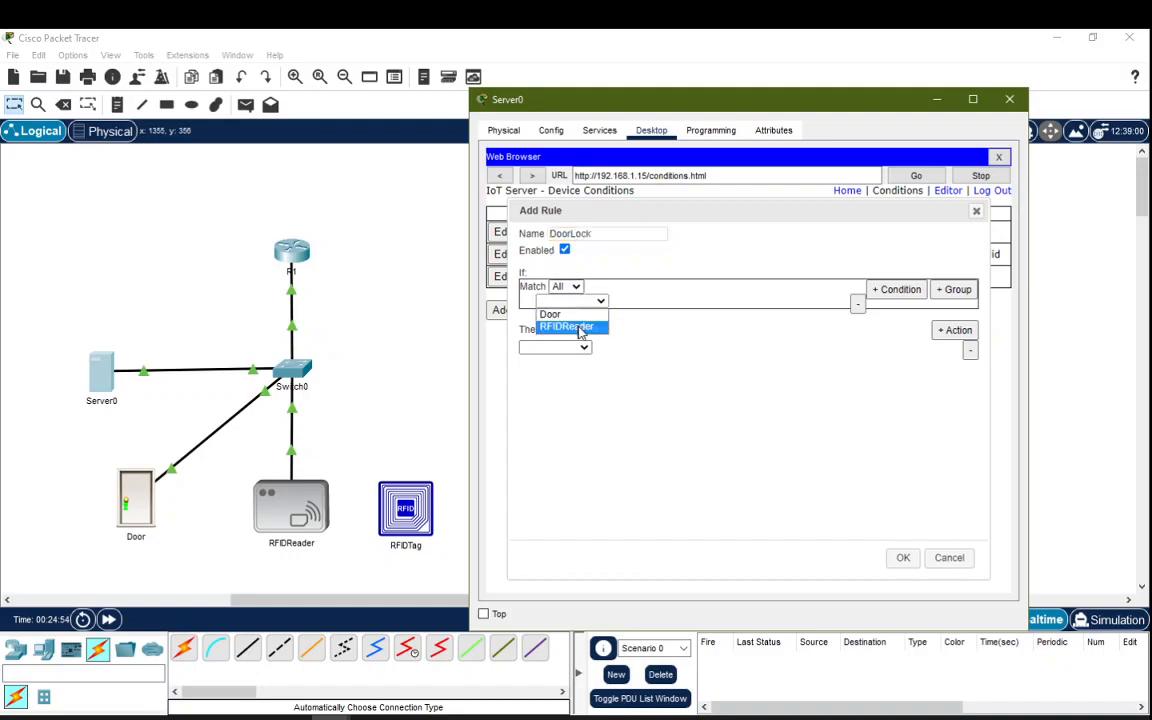
click(584, 326)
click(632, 303)
click(643, 328)
click(738, 301)
click(738, 327)
Step: Make the rule set Door Lock to Lock, save it, and close Server0
click(553, 347)
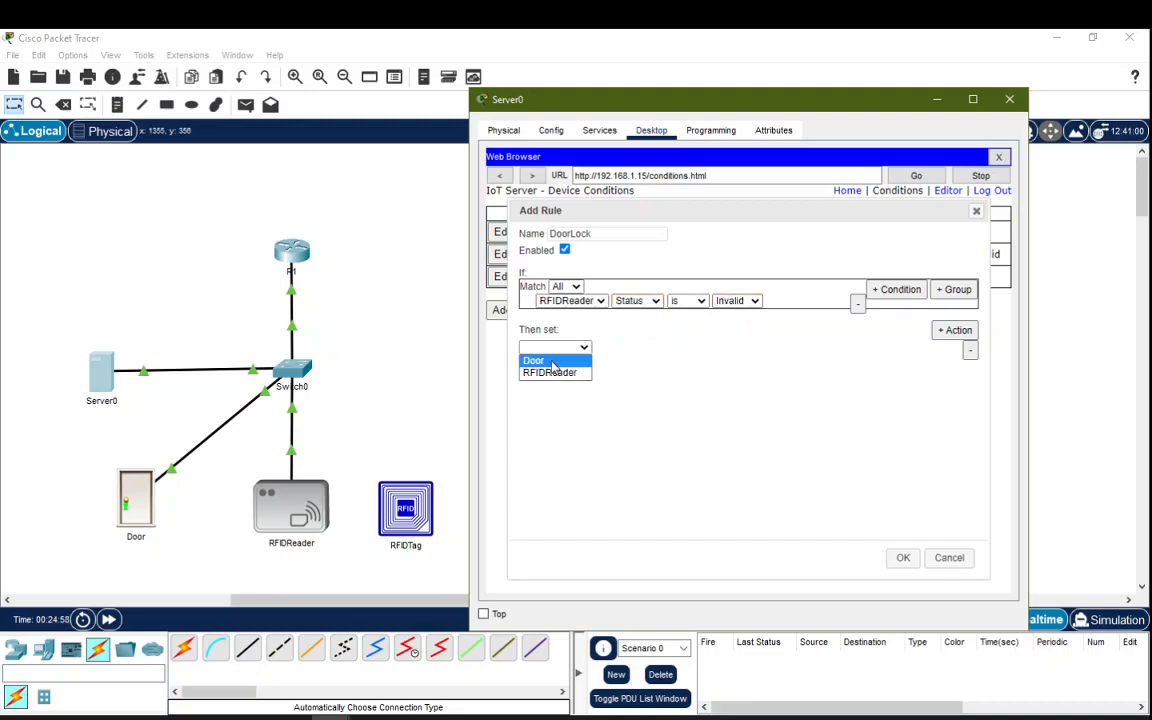
click(540, 360)
click(625, 347)
click(624, 369)
click(614, 347)
click(605, 318)
click(672, 347)
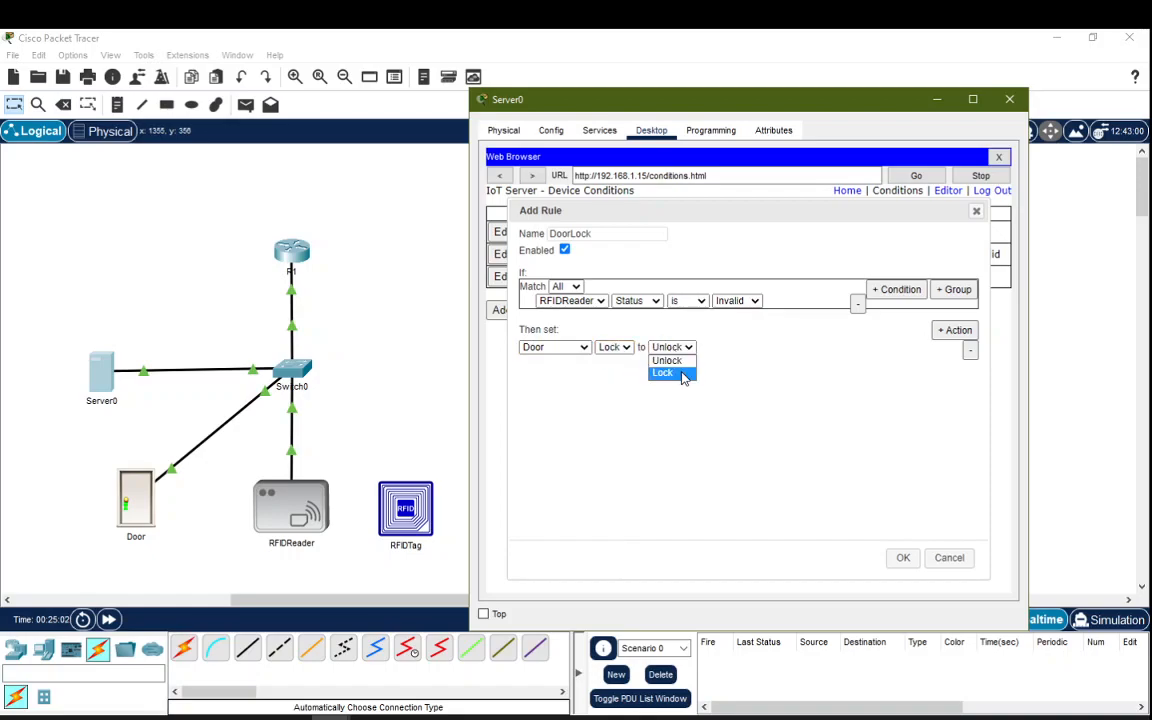
click(666, 373)
click(903, 558)
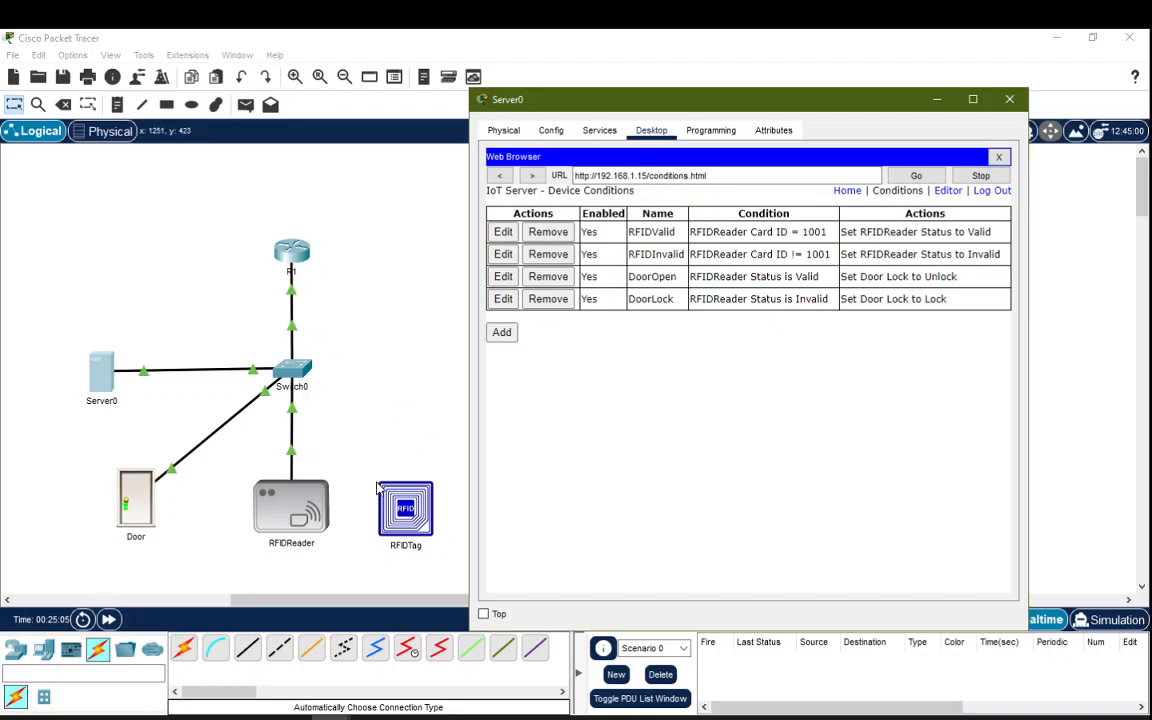
click(1008, 101)
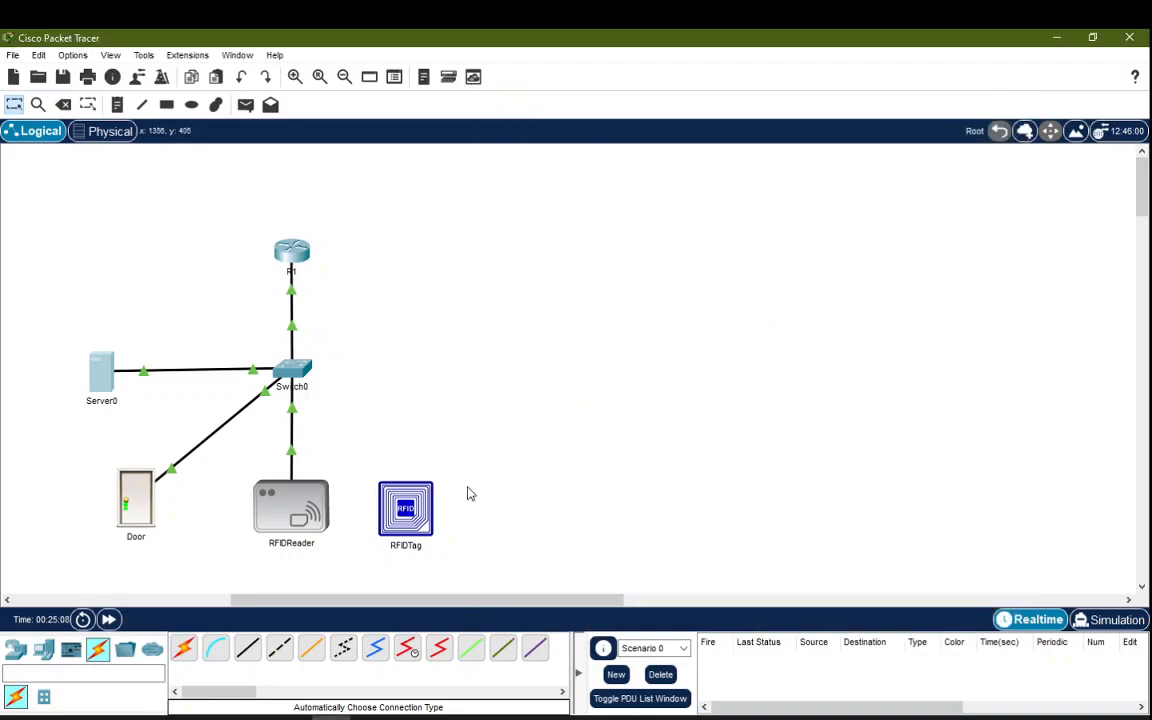
Step: Change the RFIDTag's CardID attribute from 1001 to 500 and close its window
click(417, 509)
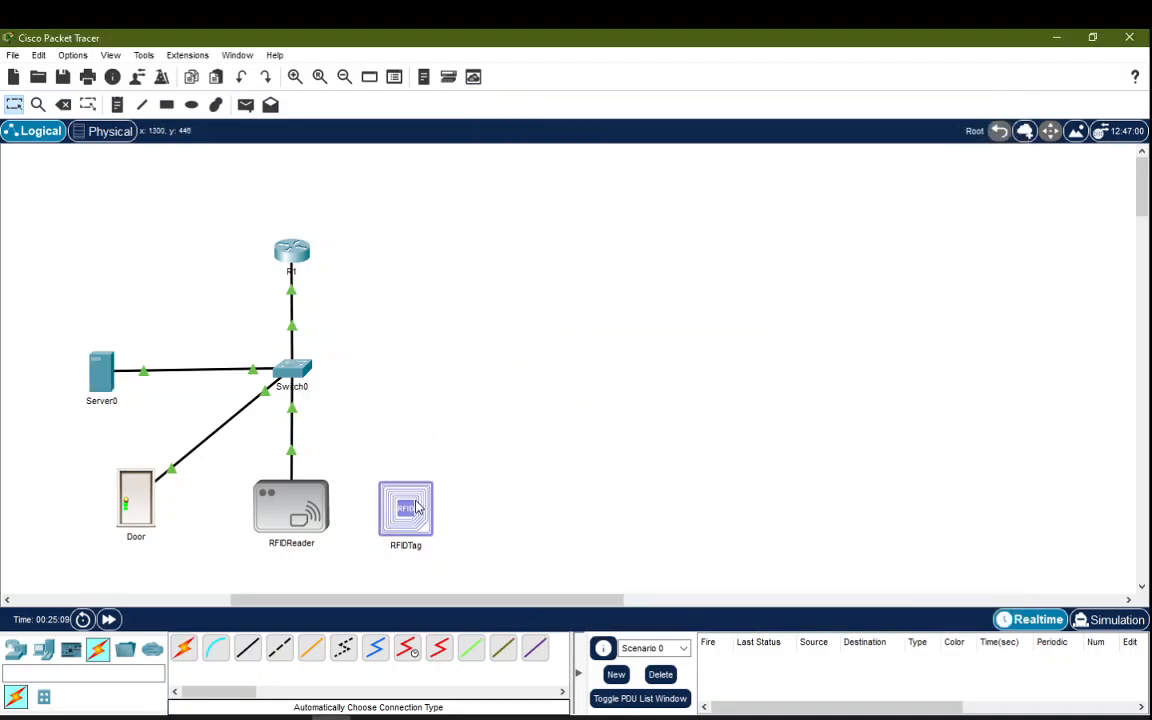
drag(528, 110, 677, 97)
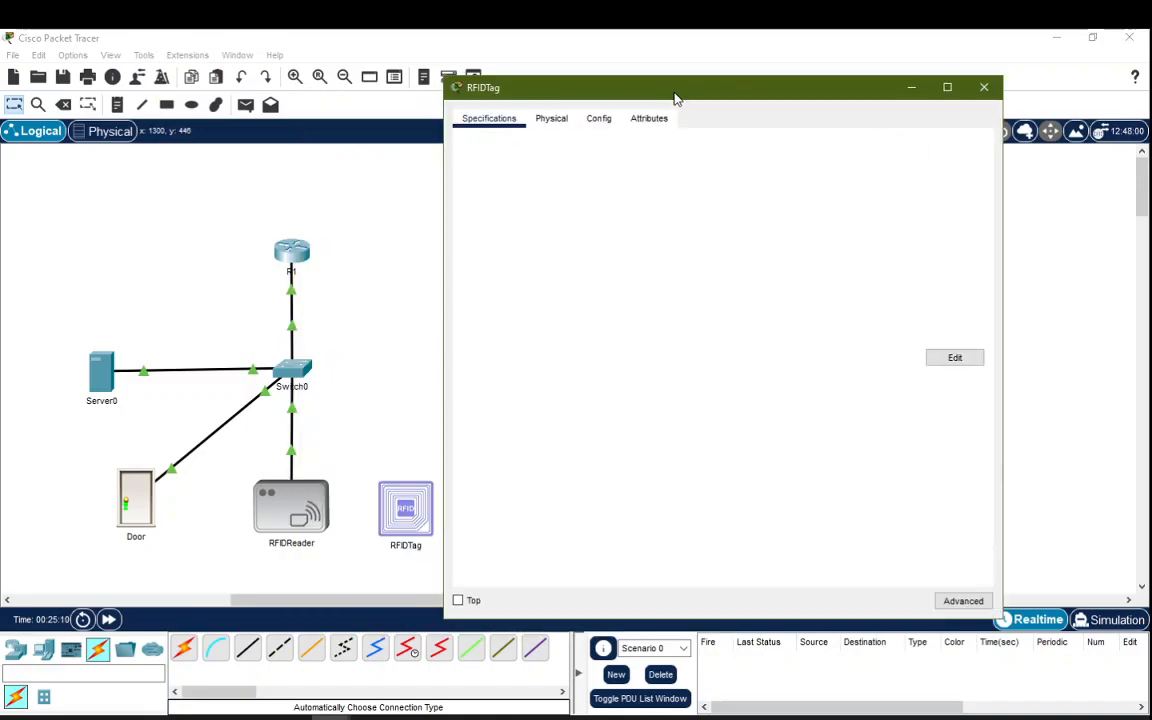
click(647, 120)
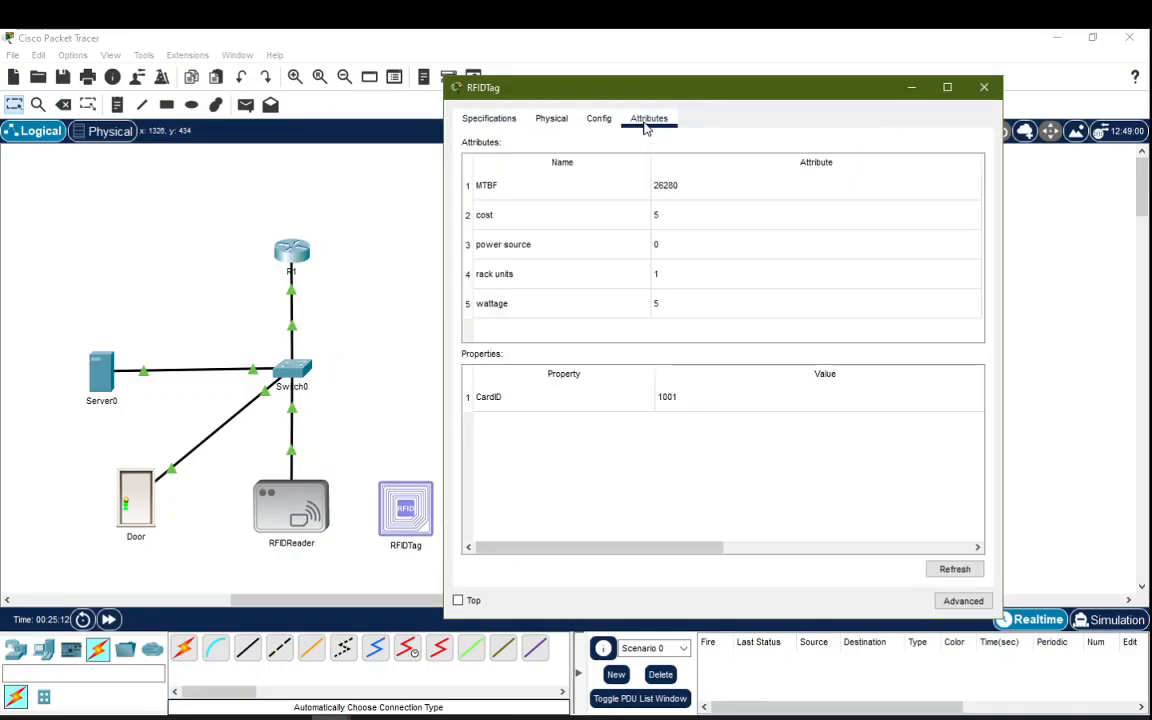
click(673, 407)
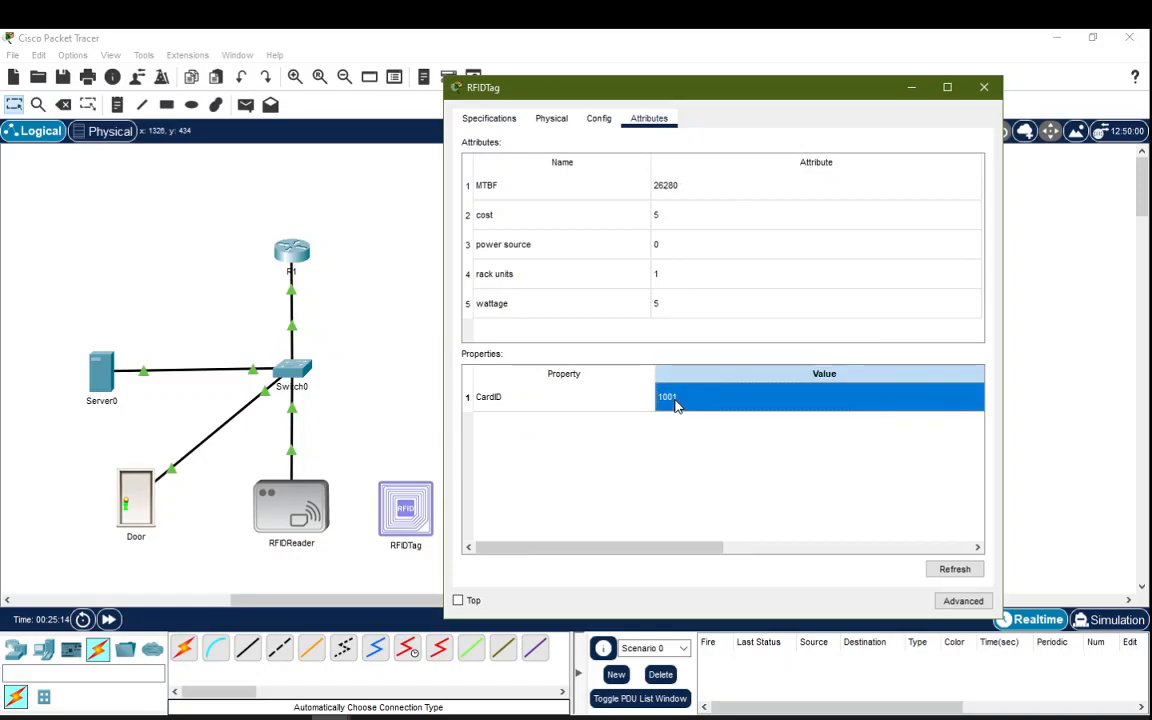
click(670, 399)
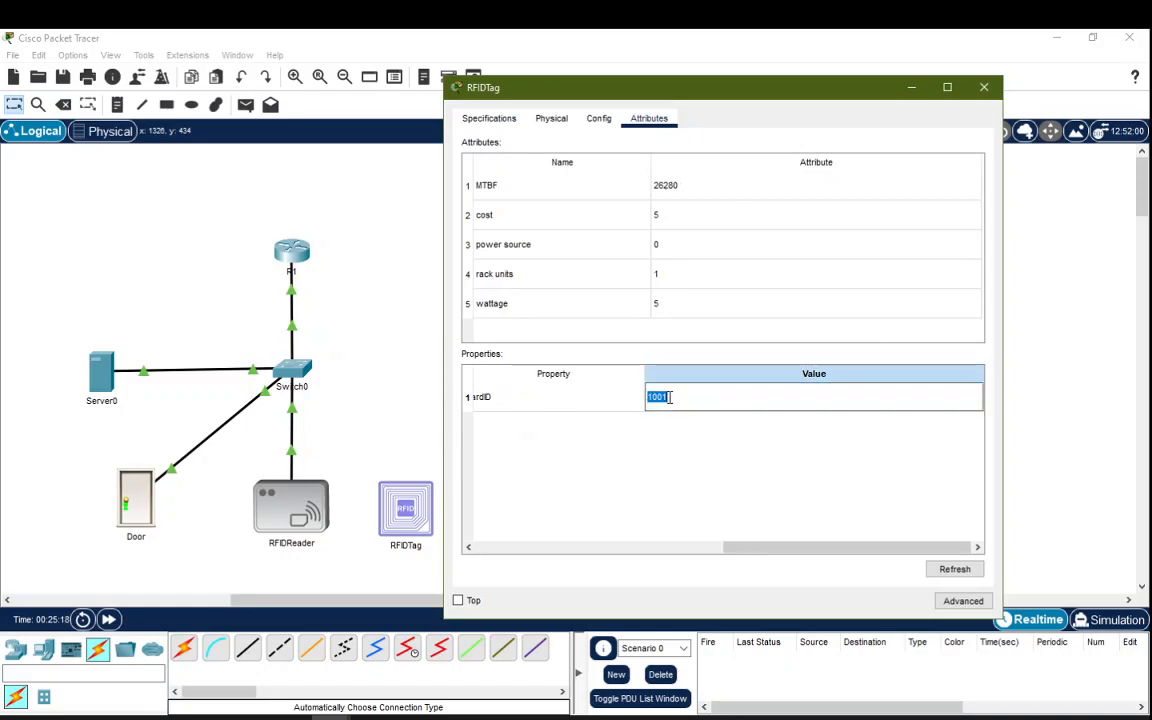
text(500)
click(751, 305)
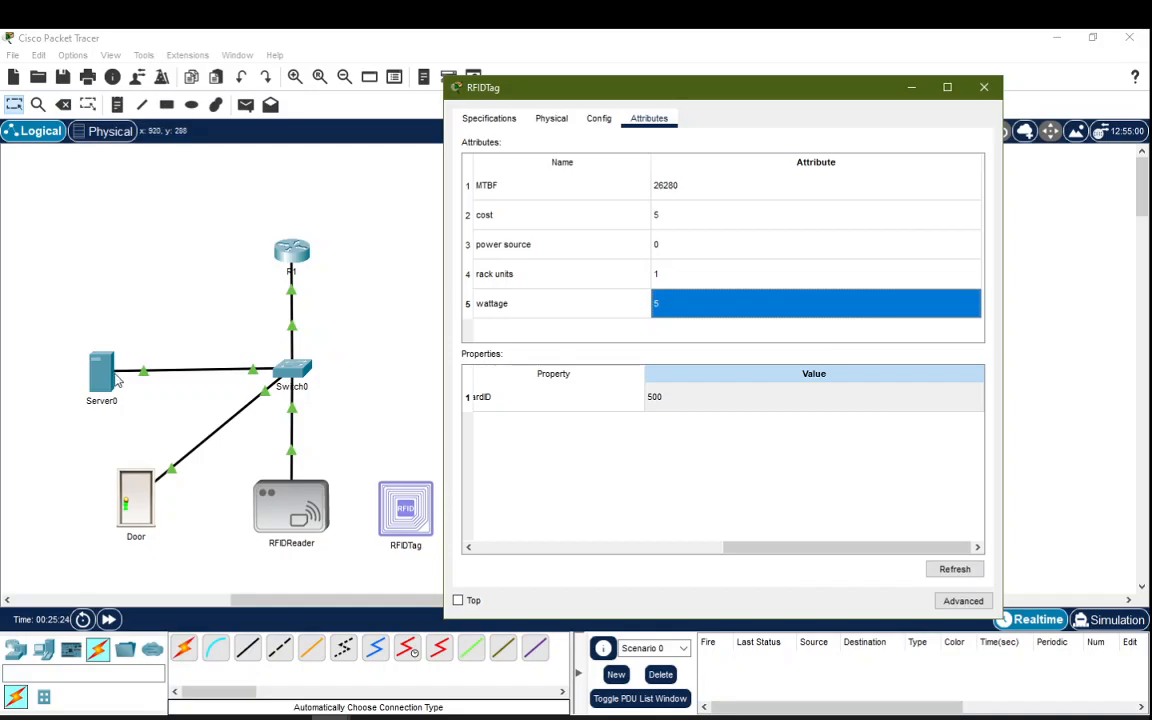
click(984, 87)
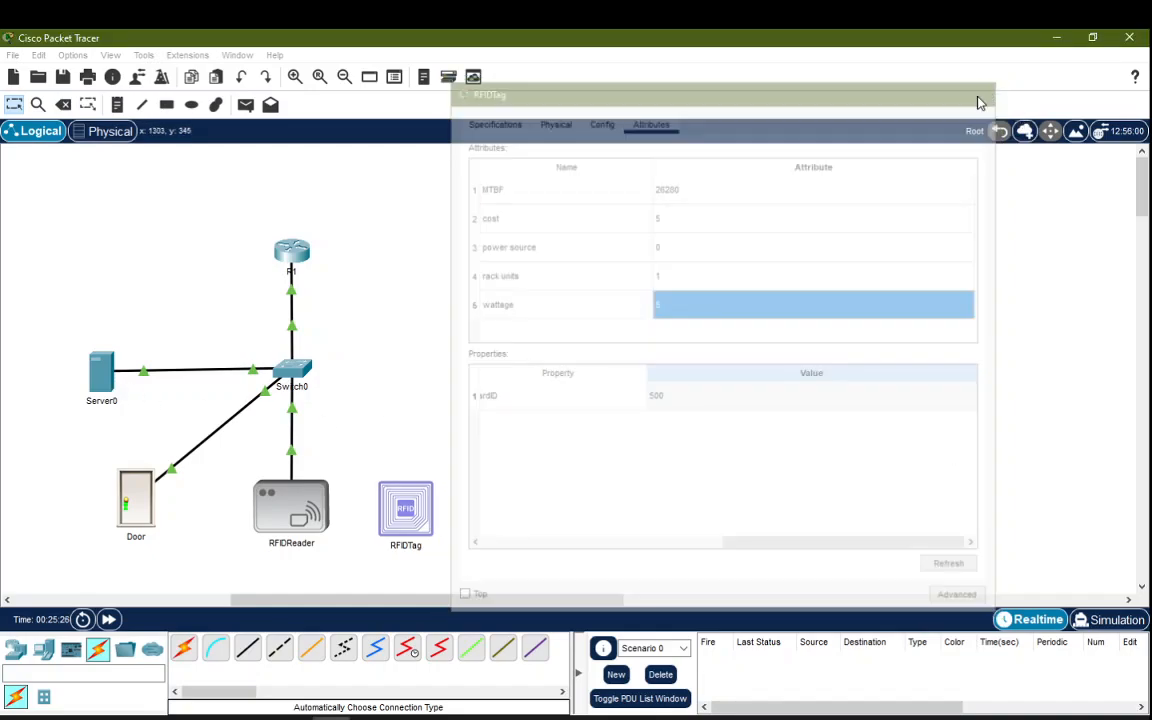
Step: Set the RFIDTag's CardID to 100, then test it against the reader and move it away
click(415, 512)
click(835, 100)
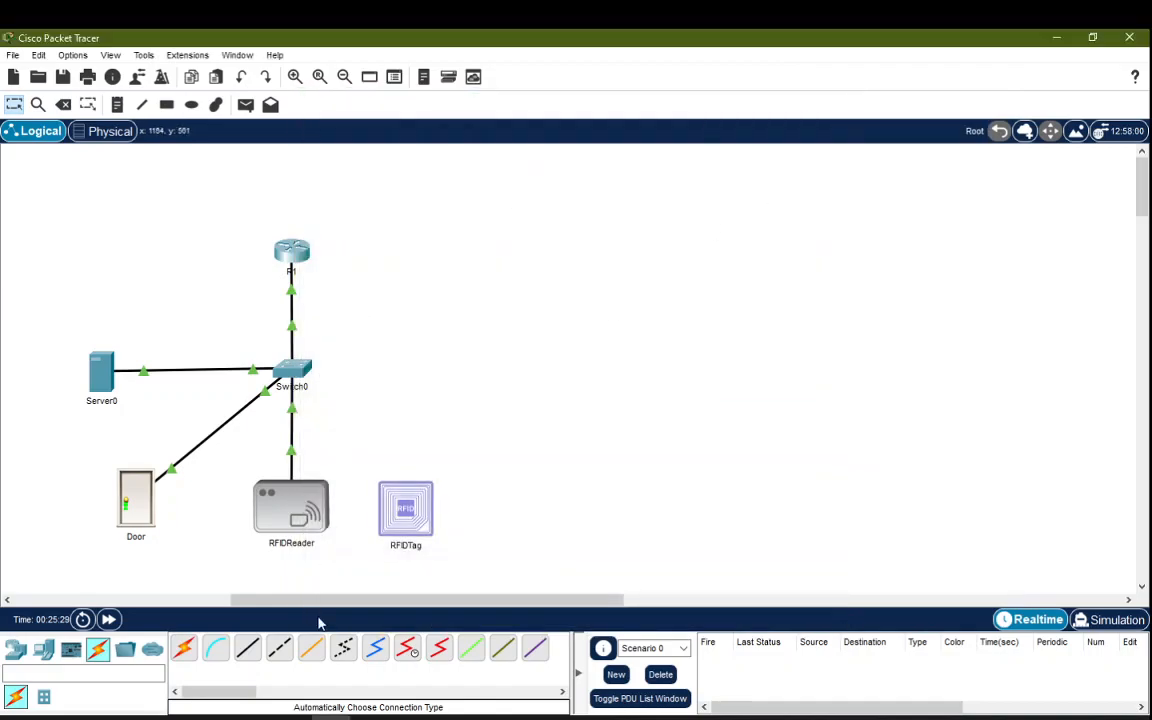
drag(418, 531, 440, 522)
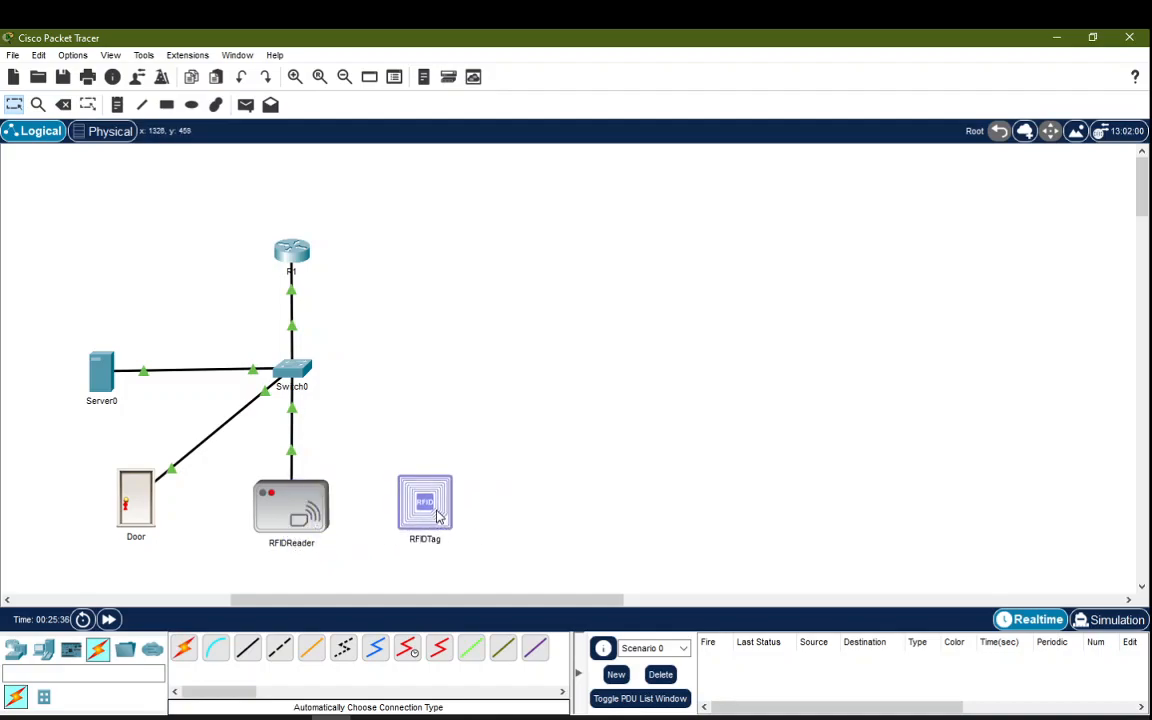
click(437, 516)
click(520, 414)
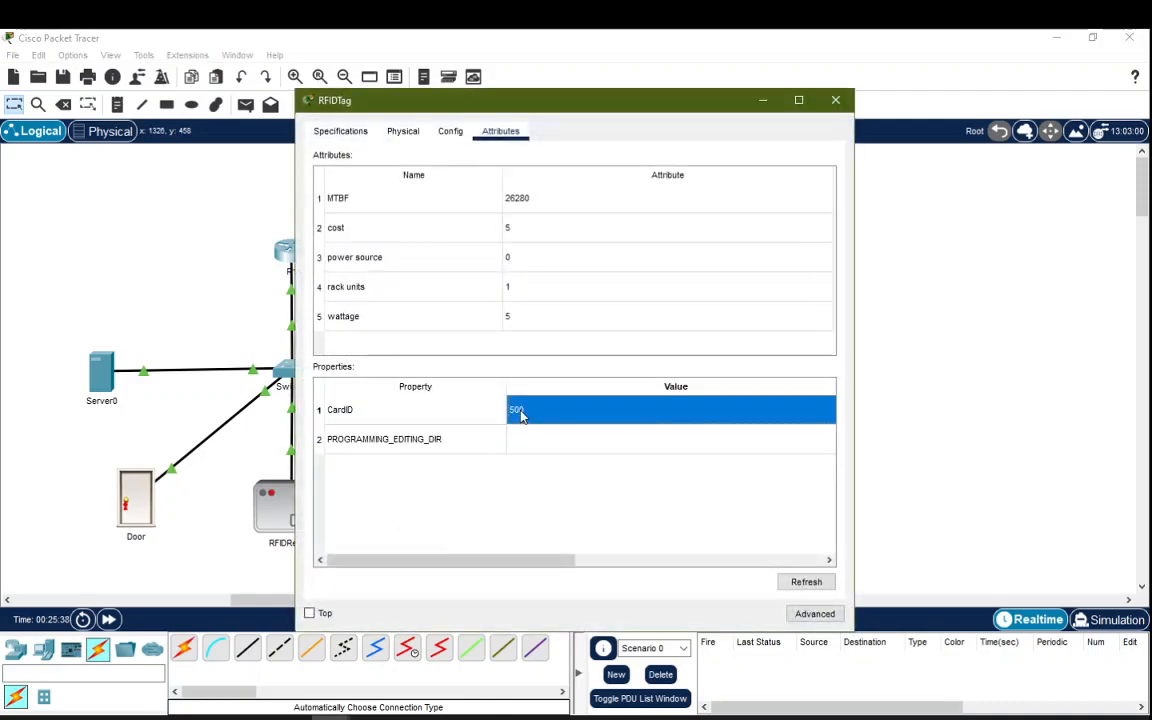
text(1001)
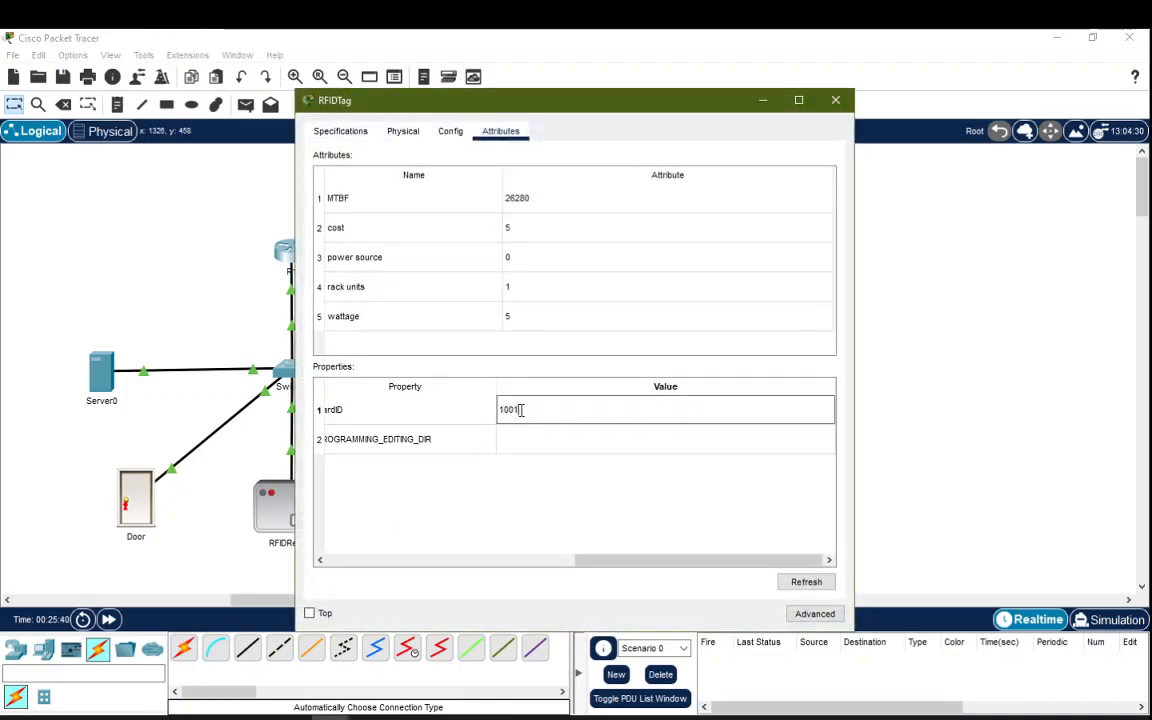
click(836, 100)
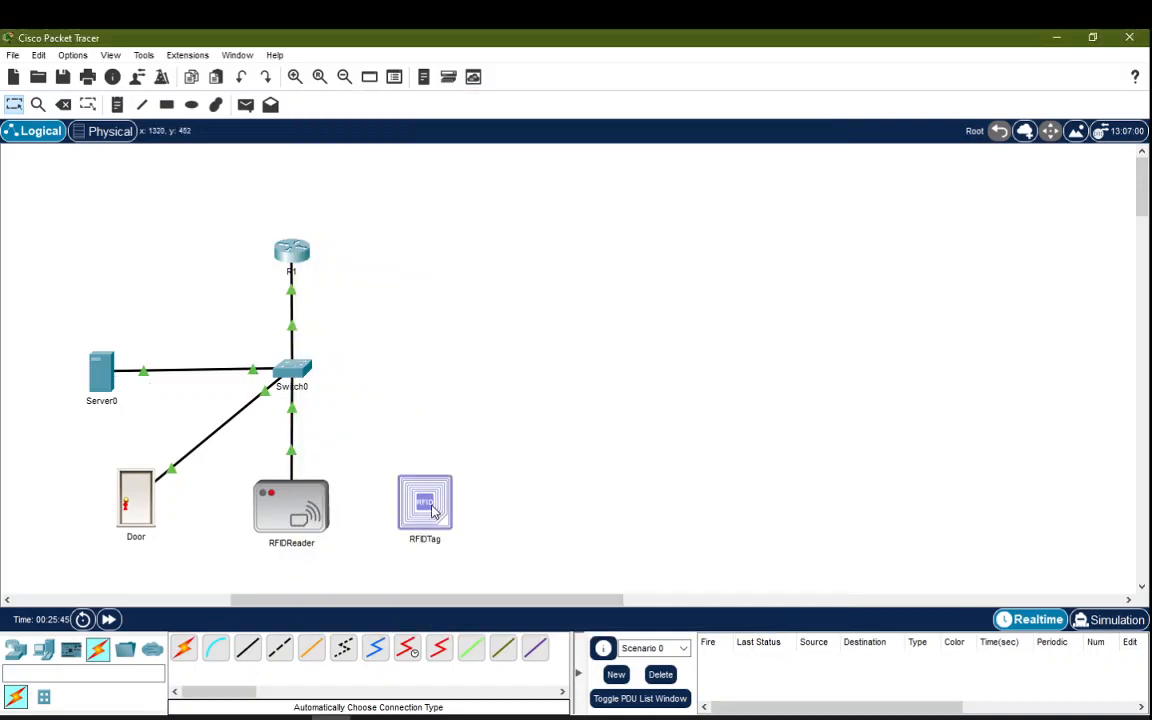
drag(440, 512, 334, 516)
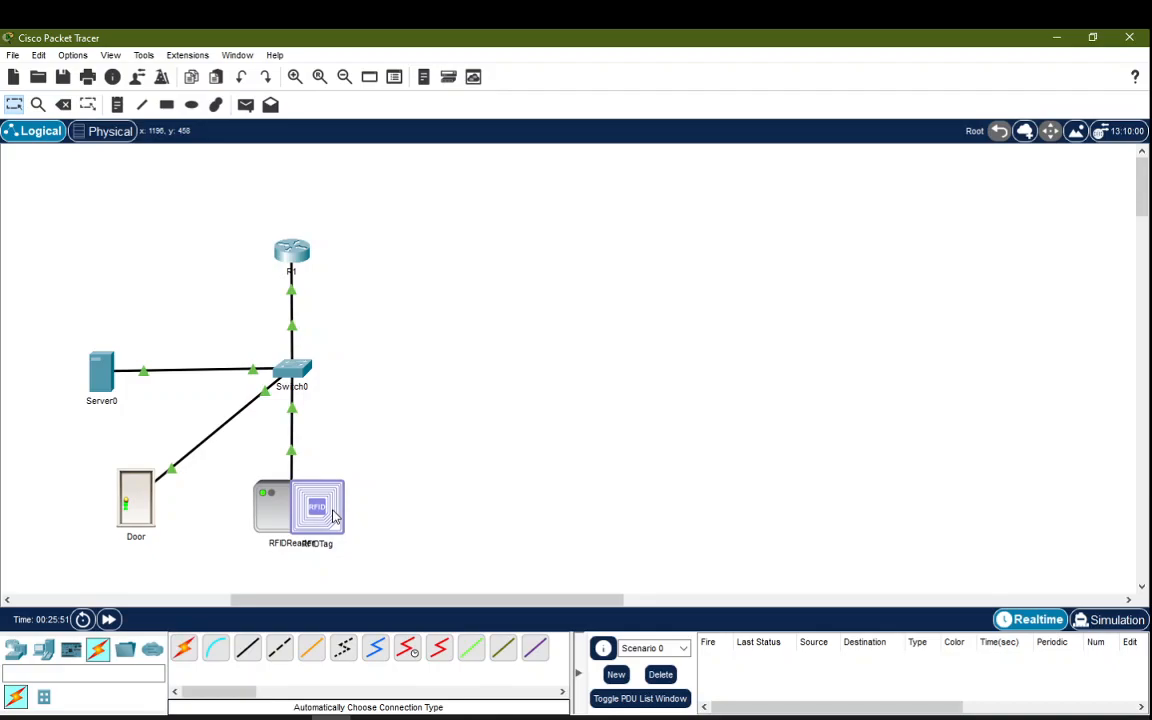
drag(334, 516, 445, 528)
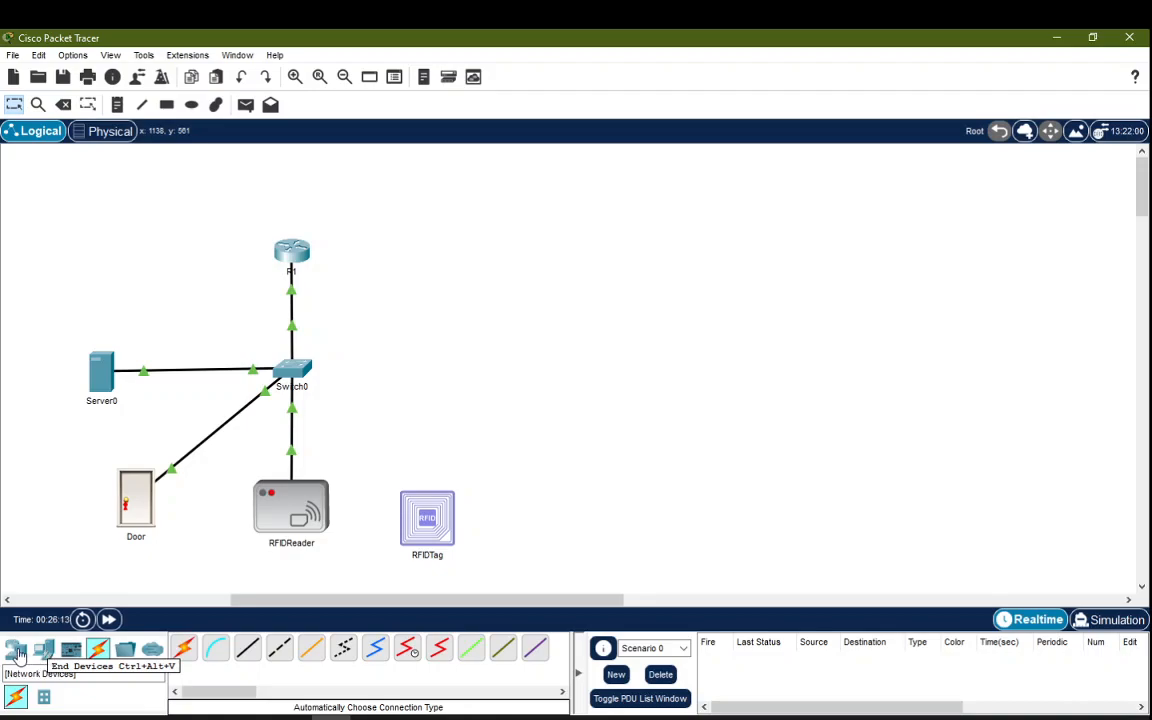
Step: Place a Portable Music Player from End Devices > Home and name it MusicPlayer
click(44, 651)
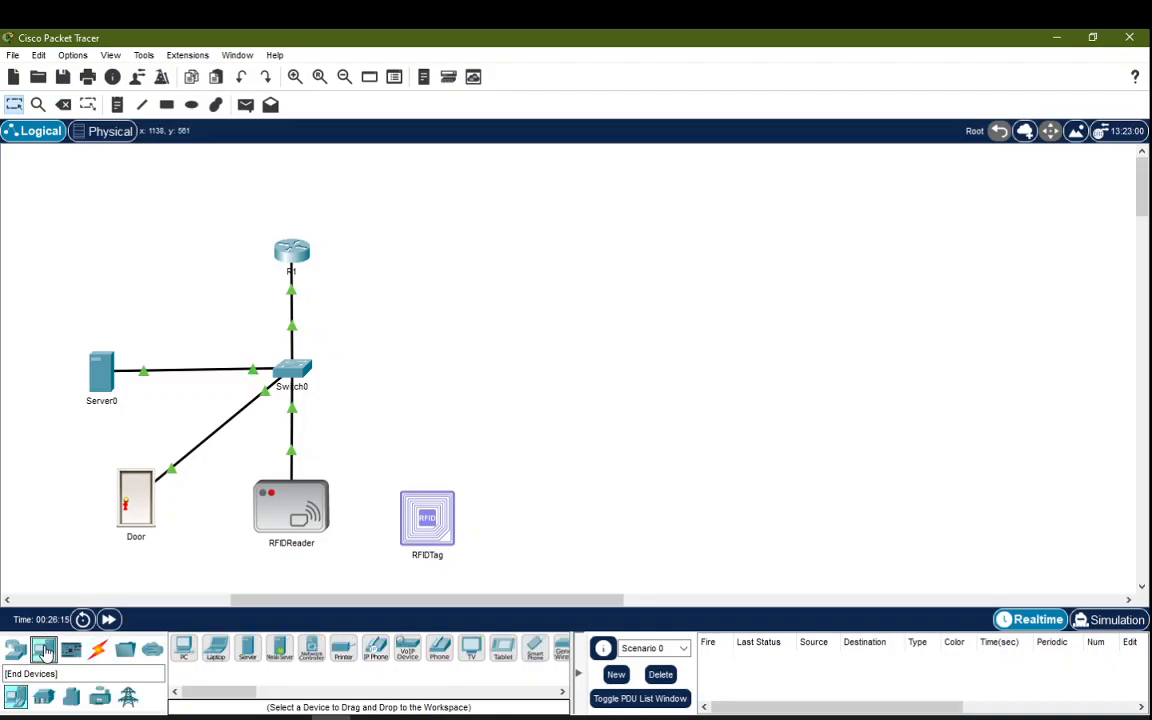
click(44, 698)
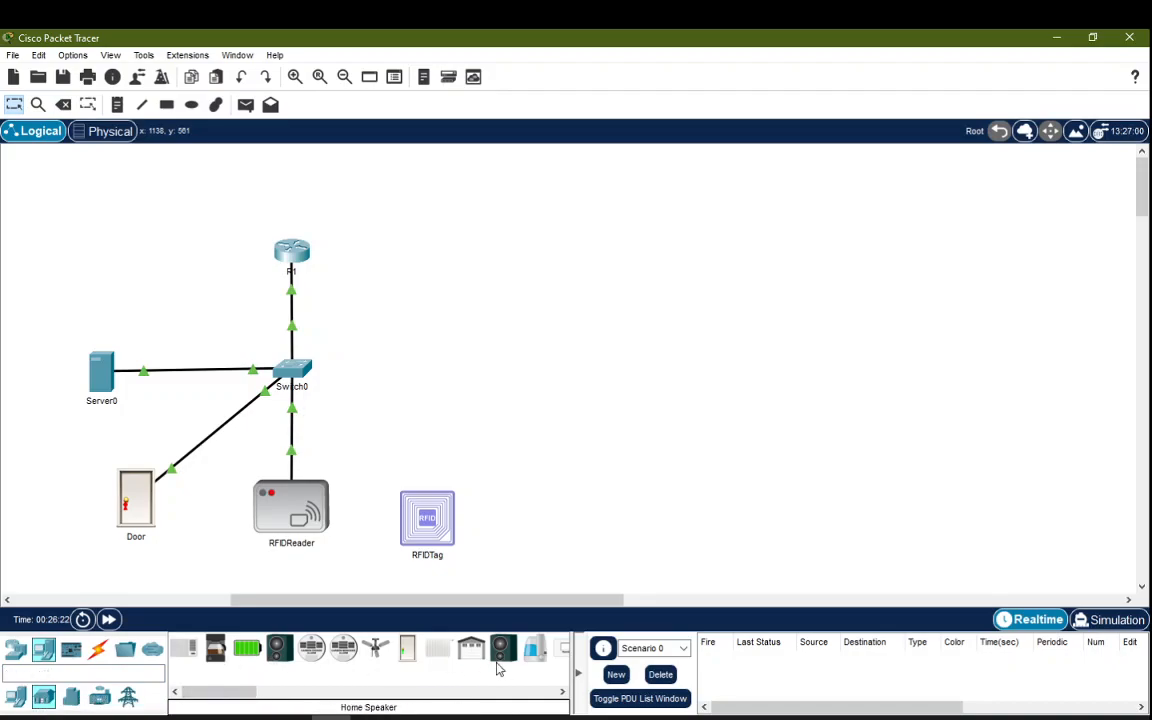
drag(244, 694, 265, 705)
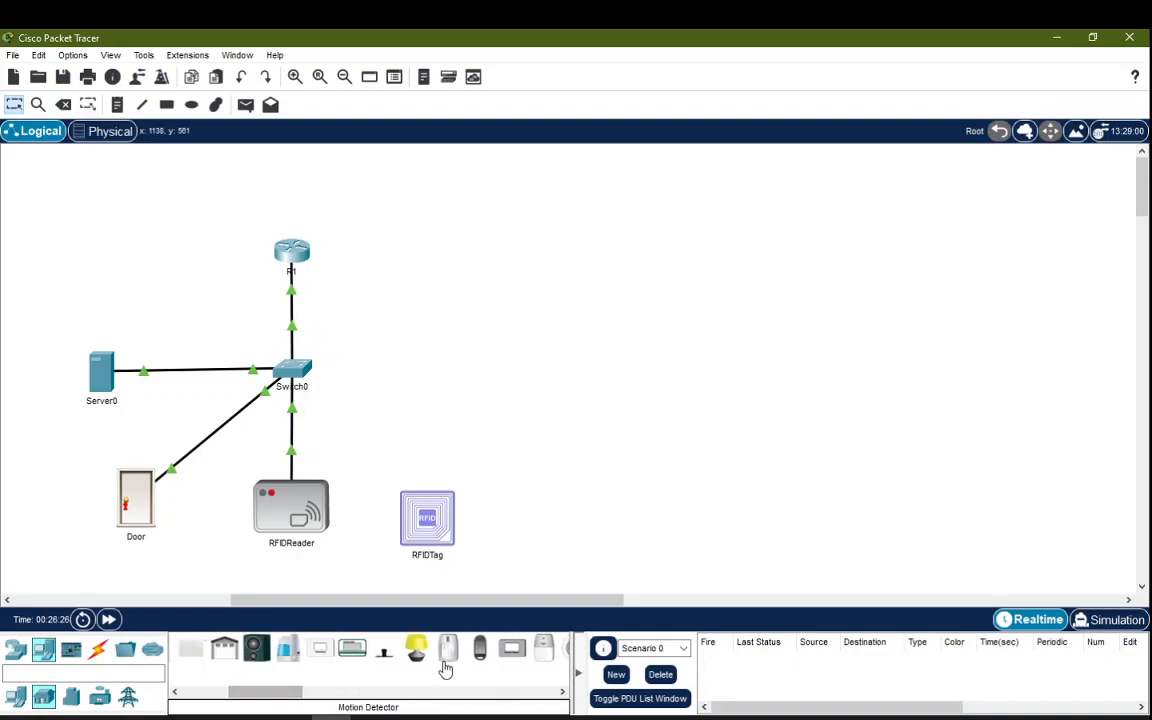
drag(480, 655, 526, 322)
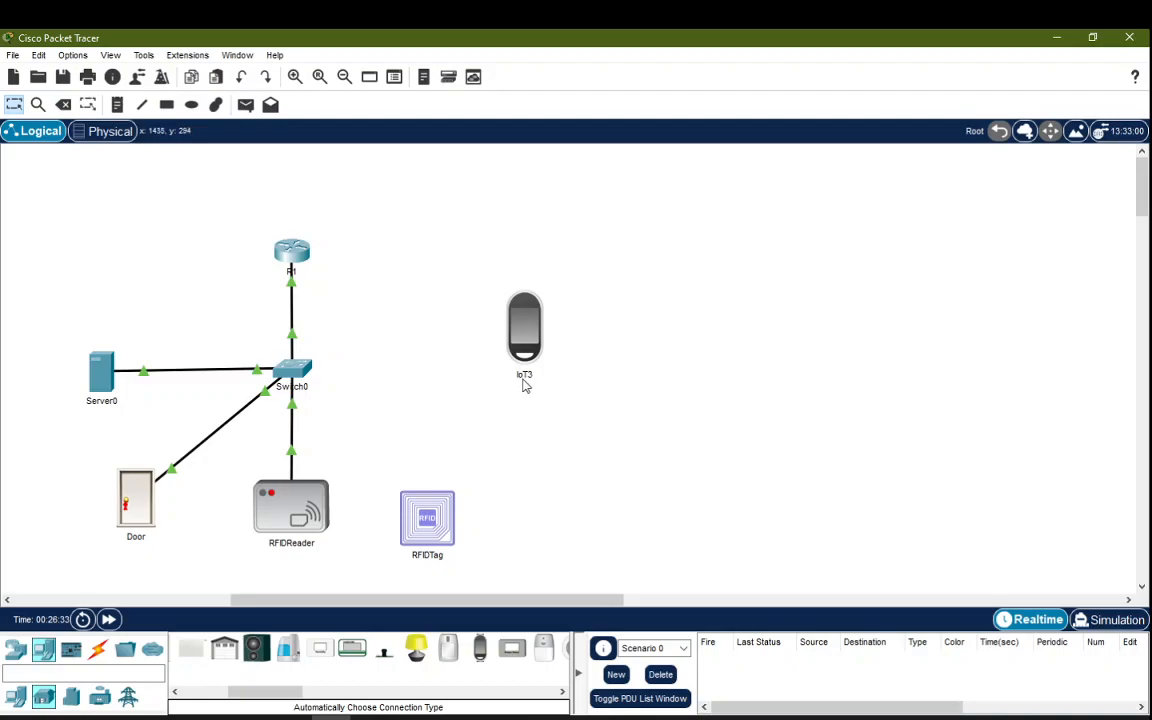
click(527, 376)
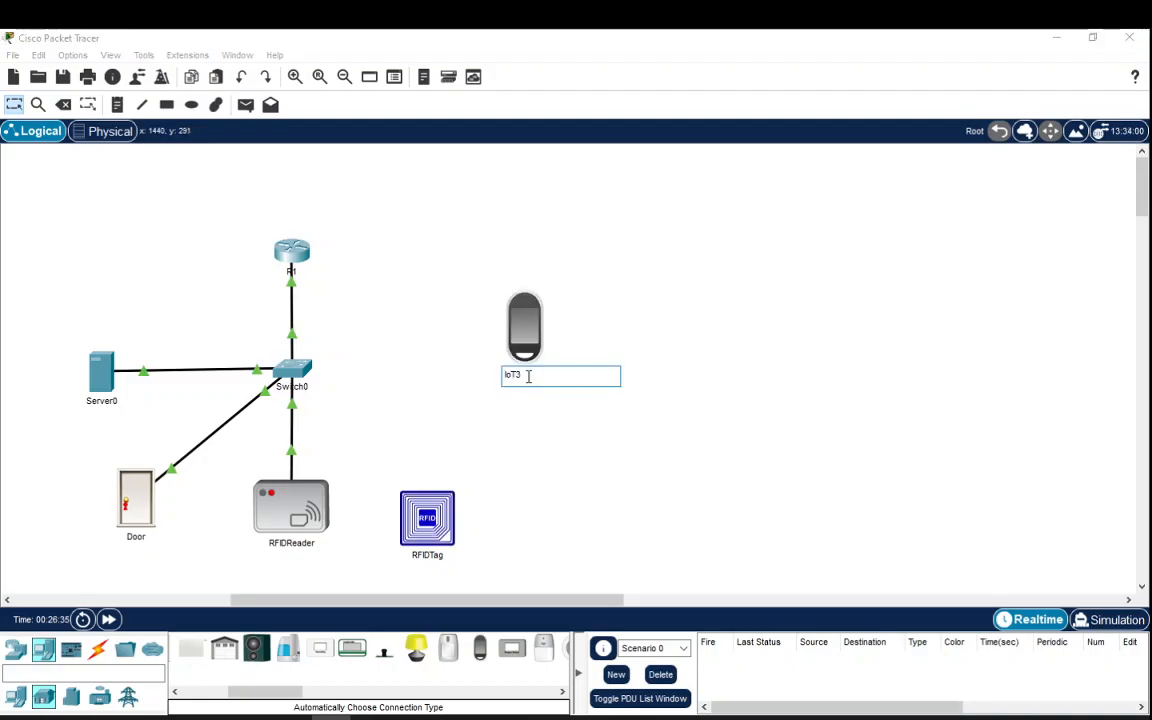
text(MusicPlayer)
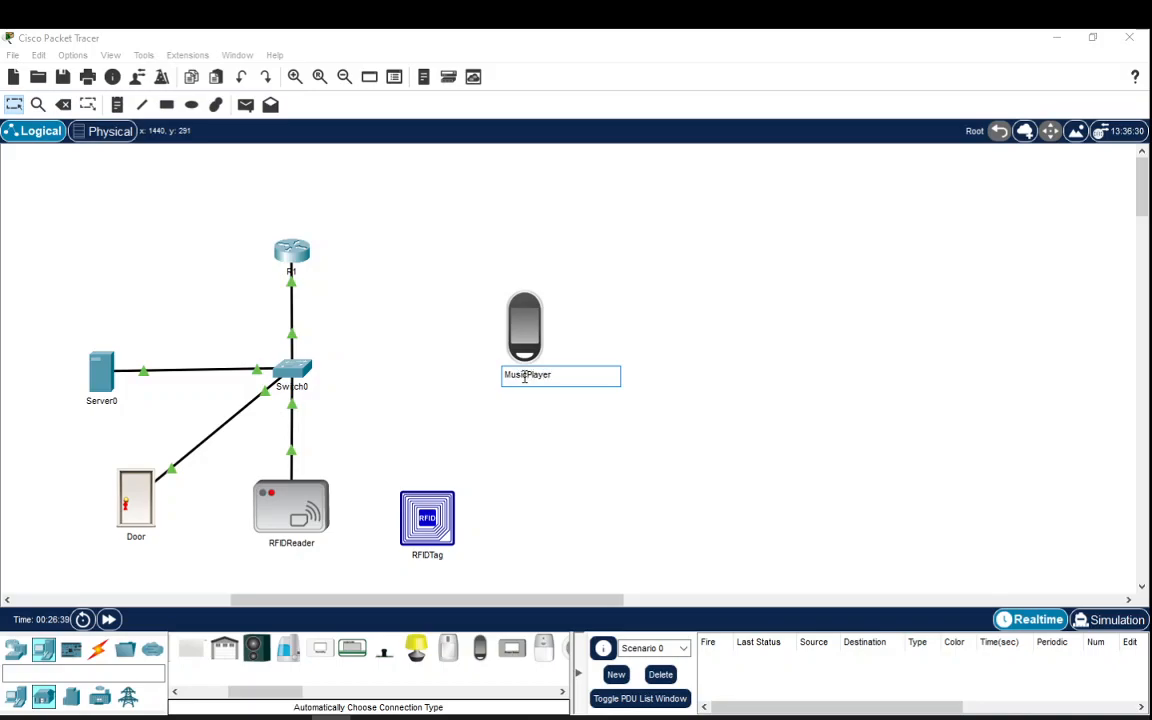
key(Return)
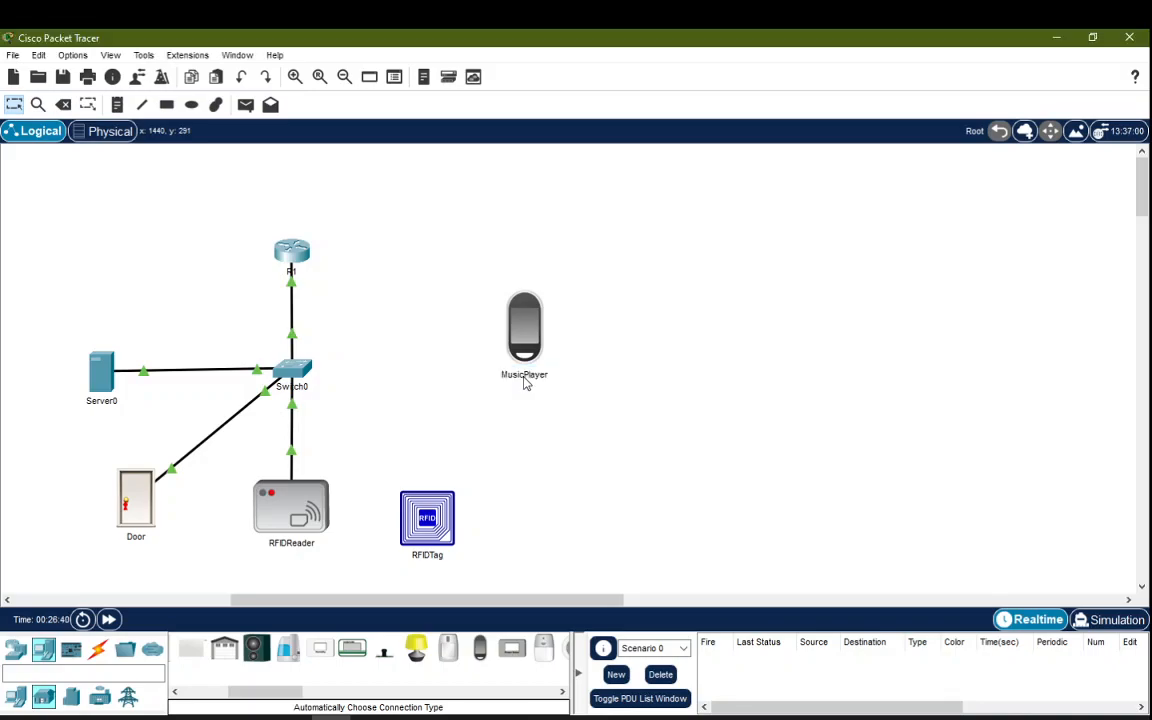
Step: Add a Bluetooth speaker named BSpeaker under MusicPlayer and move RFIDTag below the door
drag(287, 692, 238, 707)
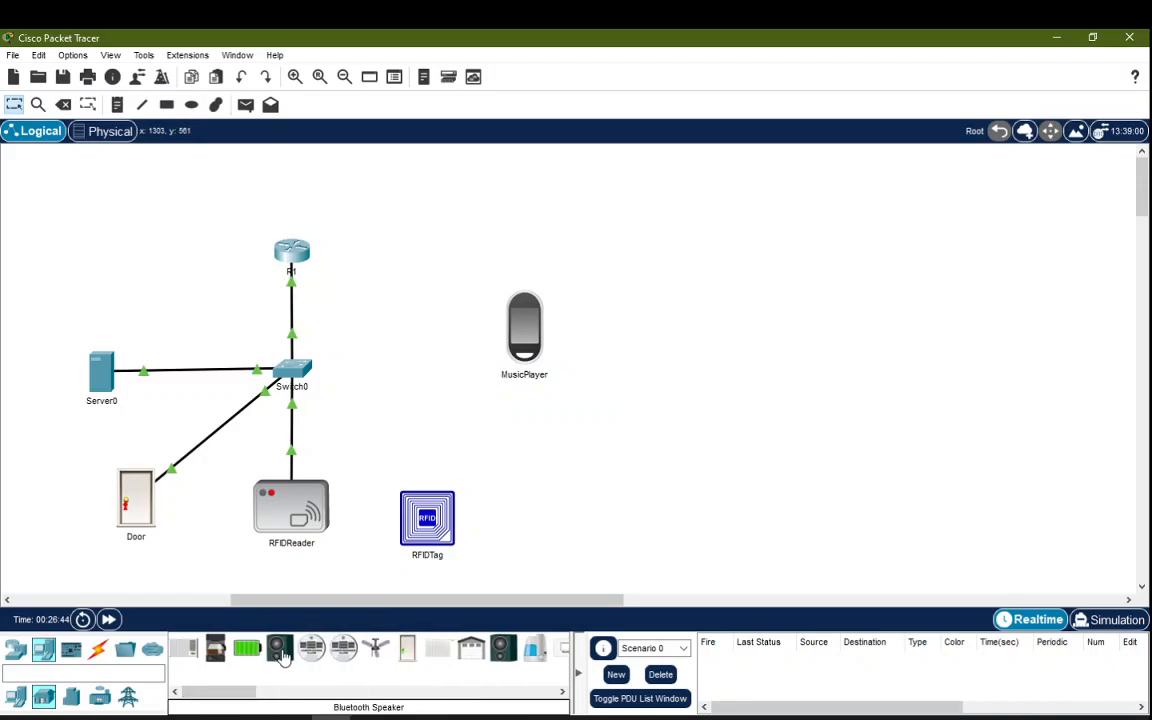
drag(281, 655, 551, 476)
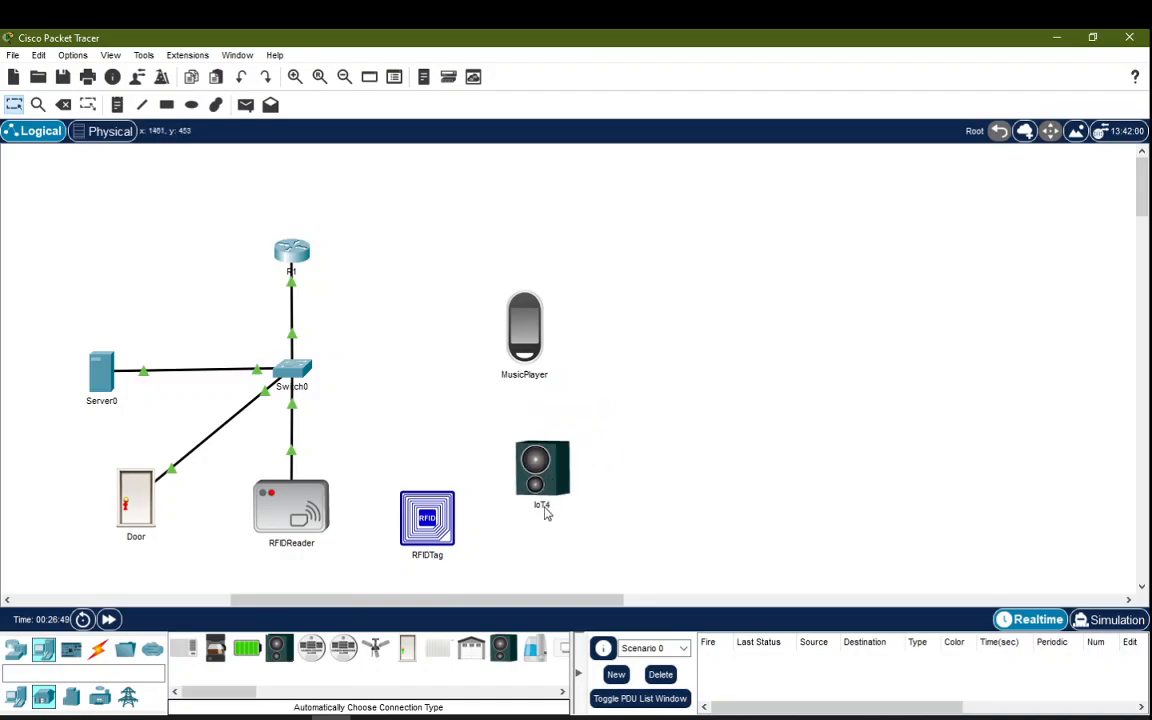
click(541, 507)
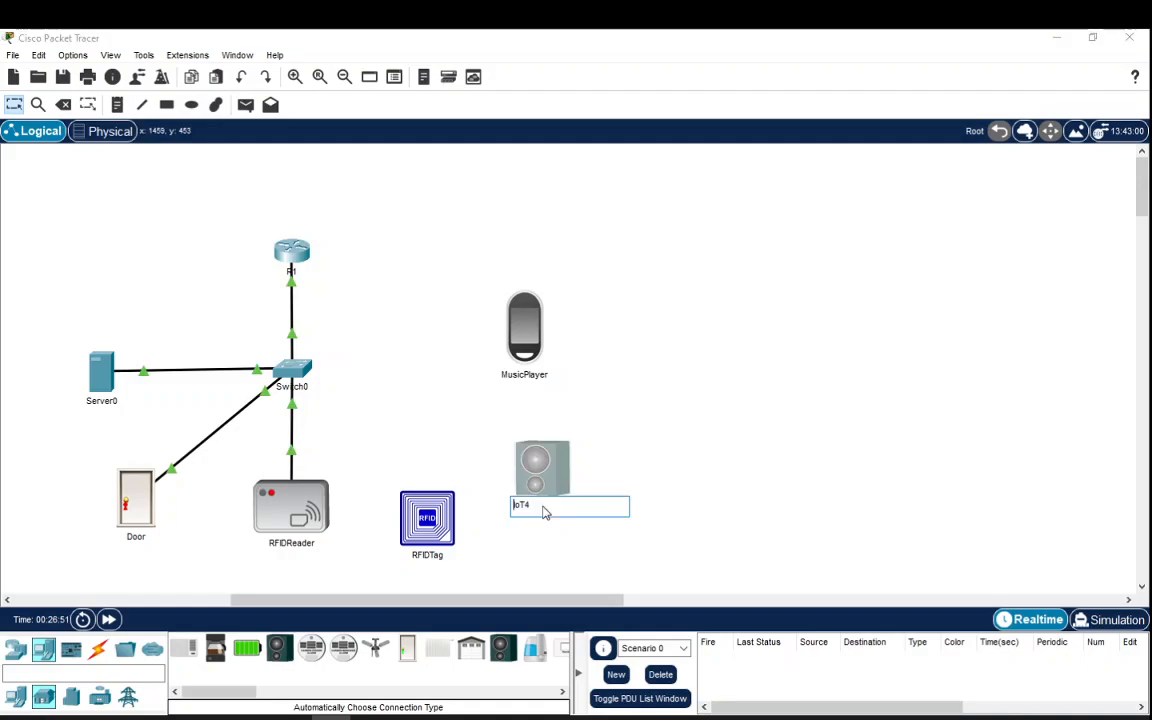
text(B)
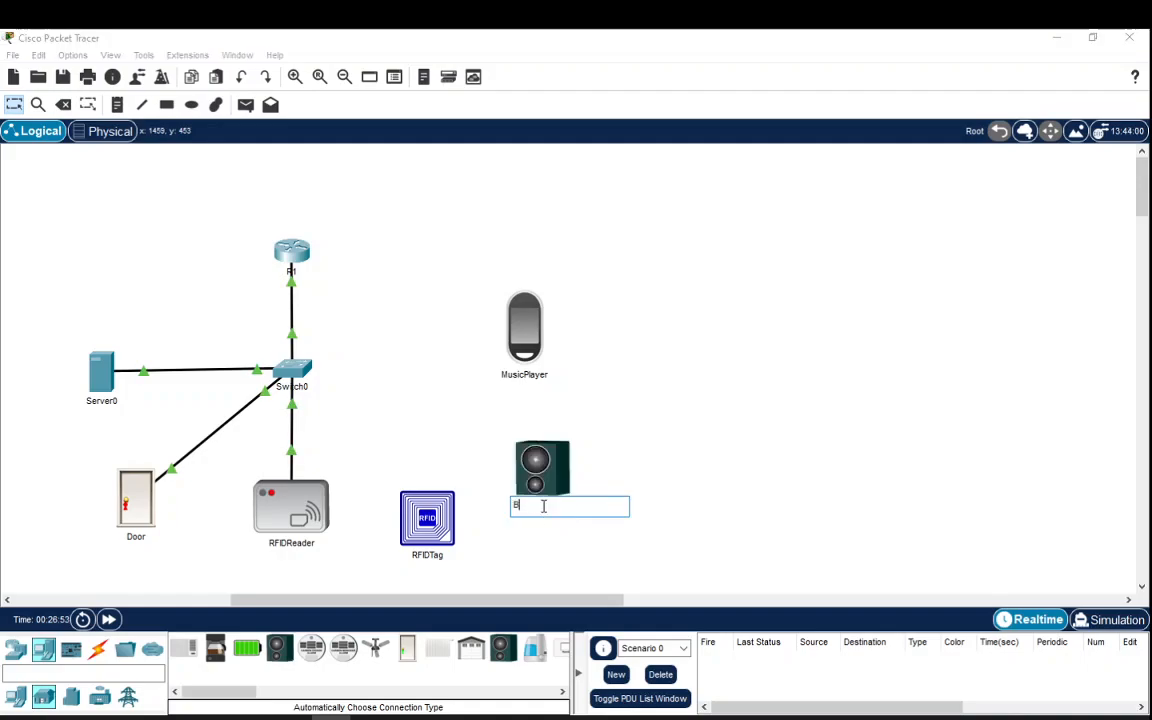
text(Speaker)
click(561, 548)
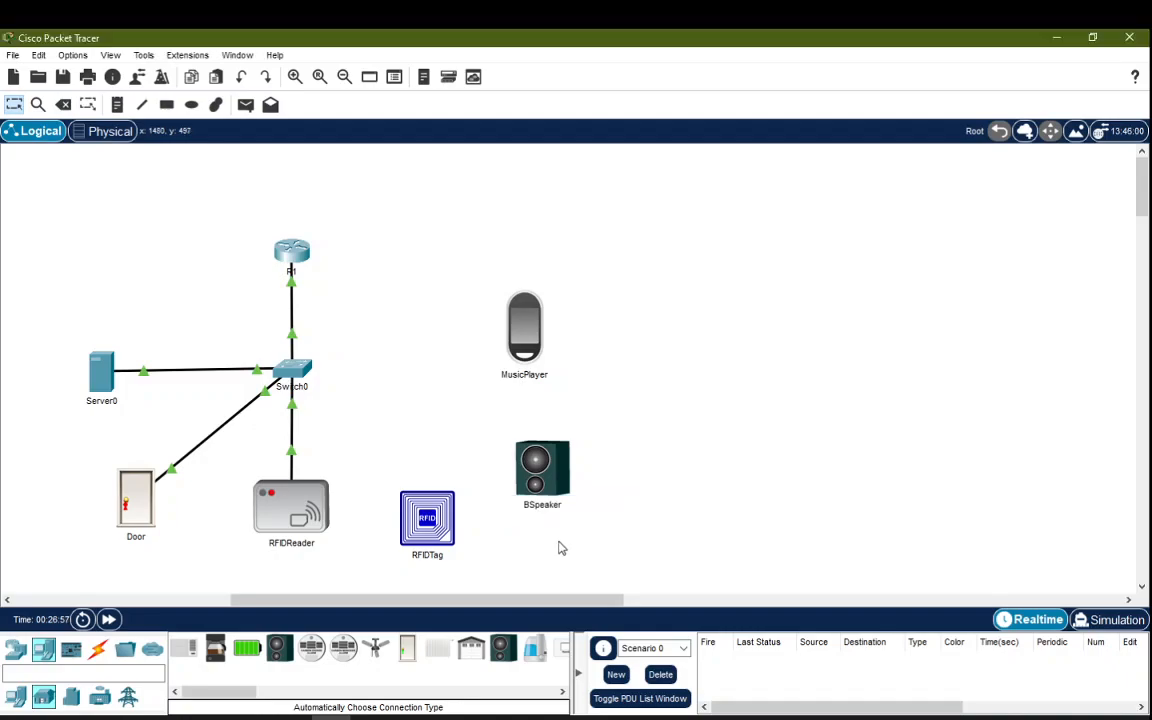
drag(552, 481, 535, 483)
drag(420, 517, 198, 563)
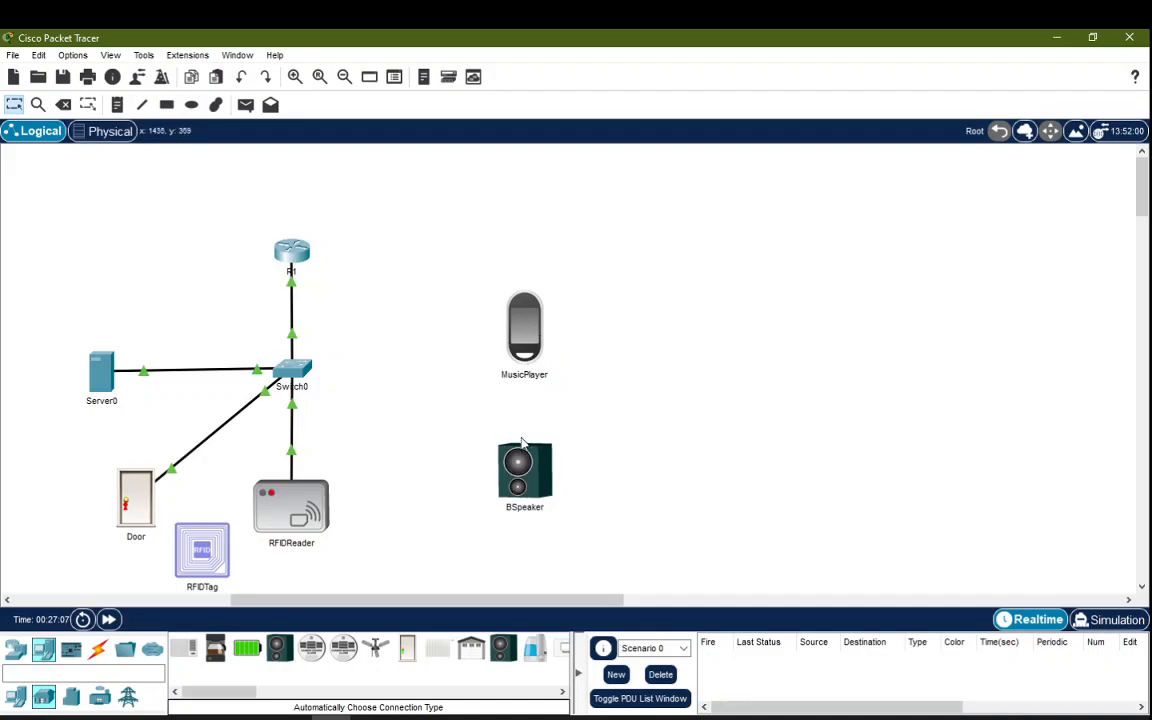
Step: Turn MusicPlayer's Bluetooth port on under Config > Bluetooth and close its window
click(527, 333)
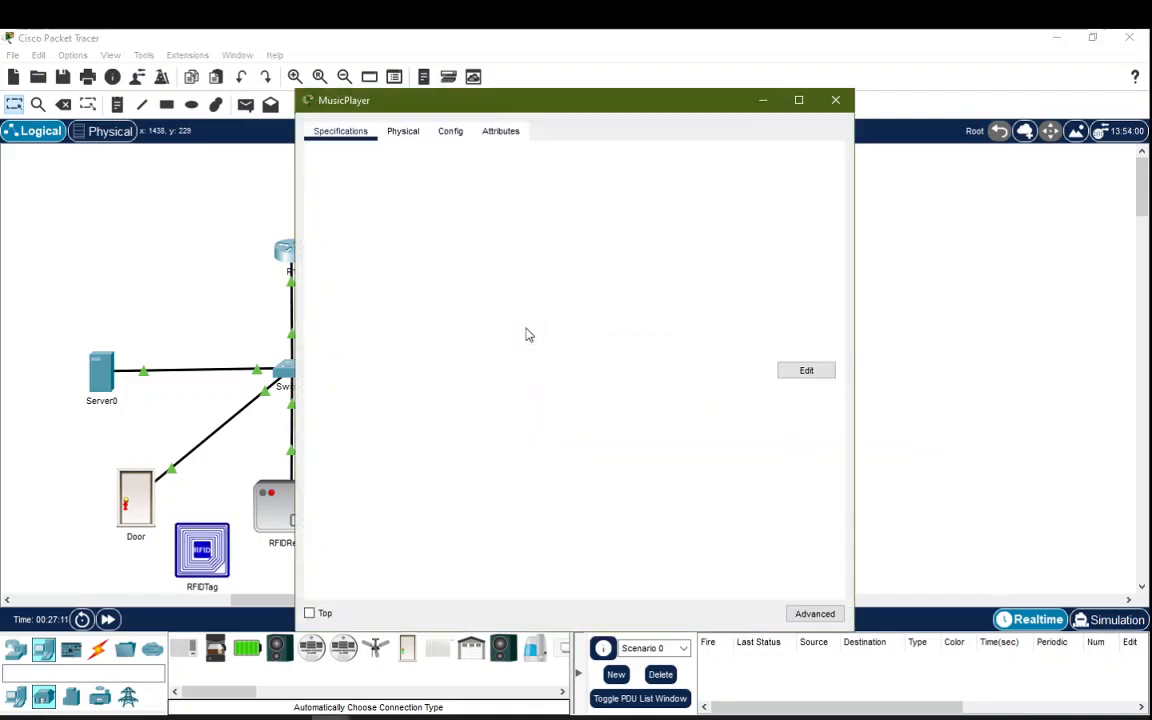
click(450, 135)
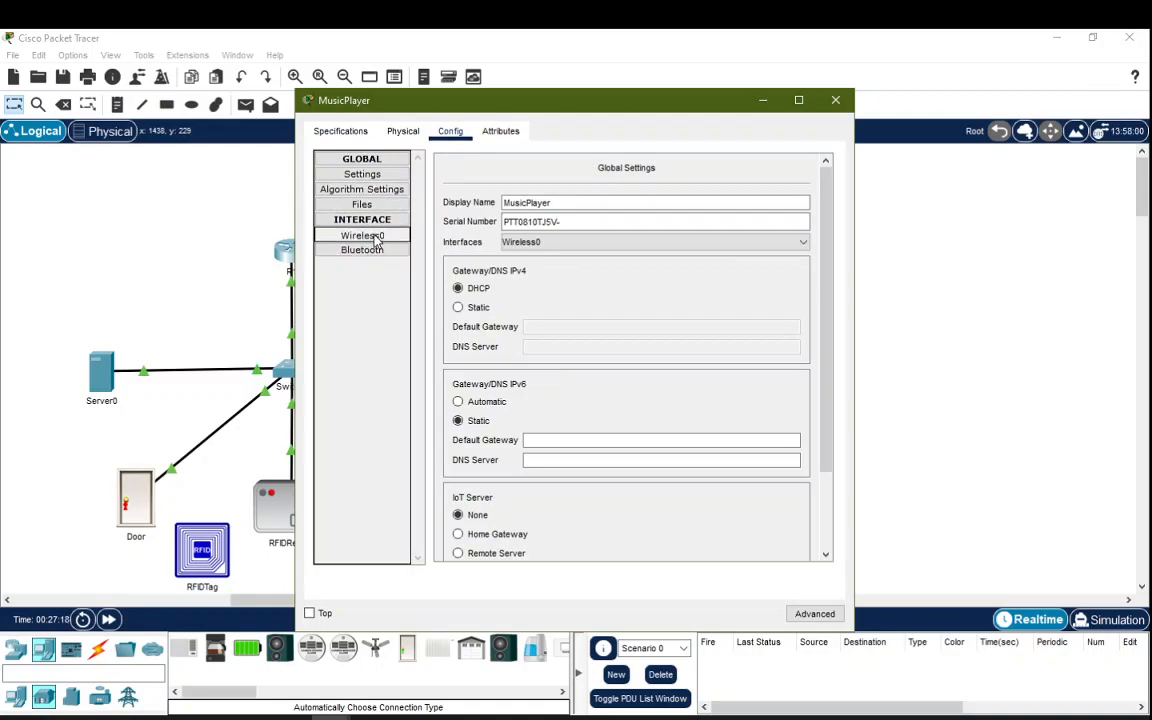
click(377, 238)
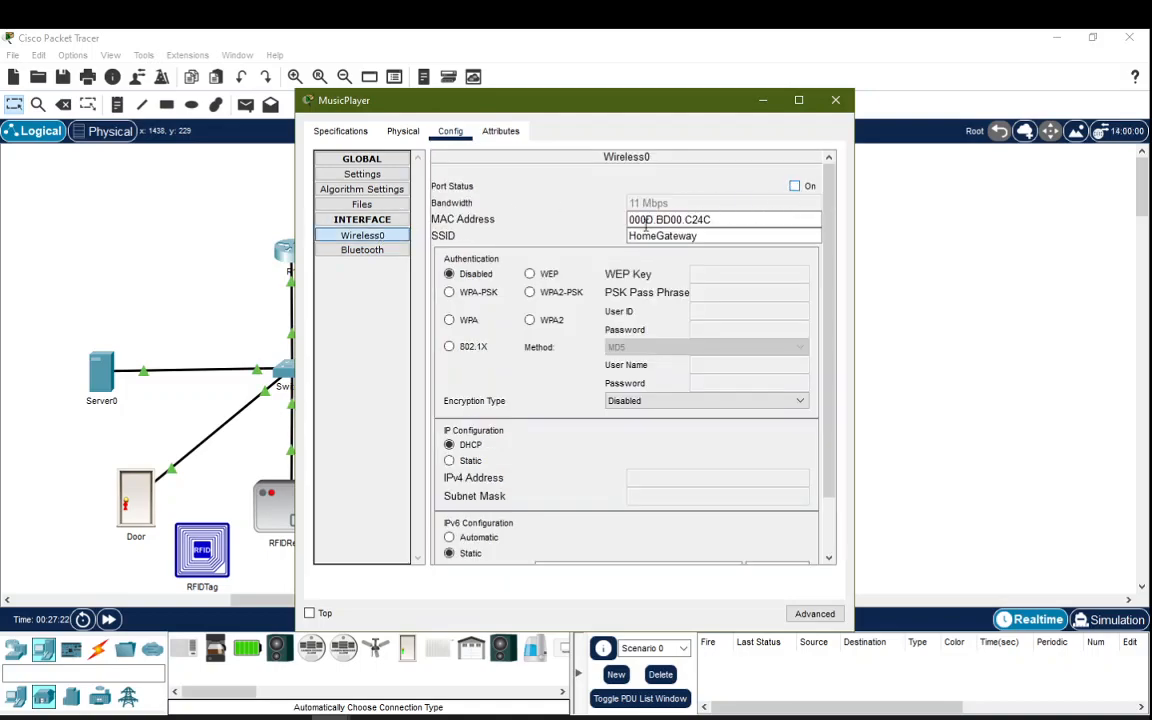
click(388, 254)
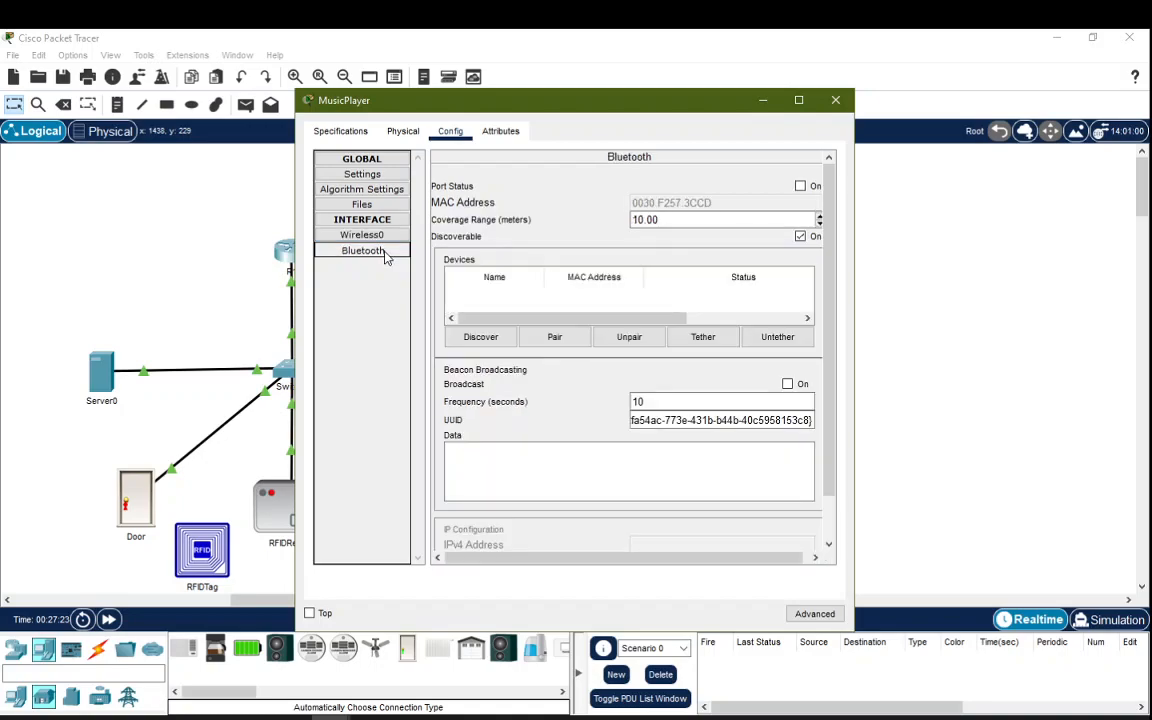
click(801, 188)
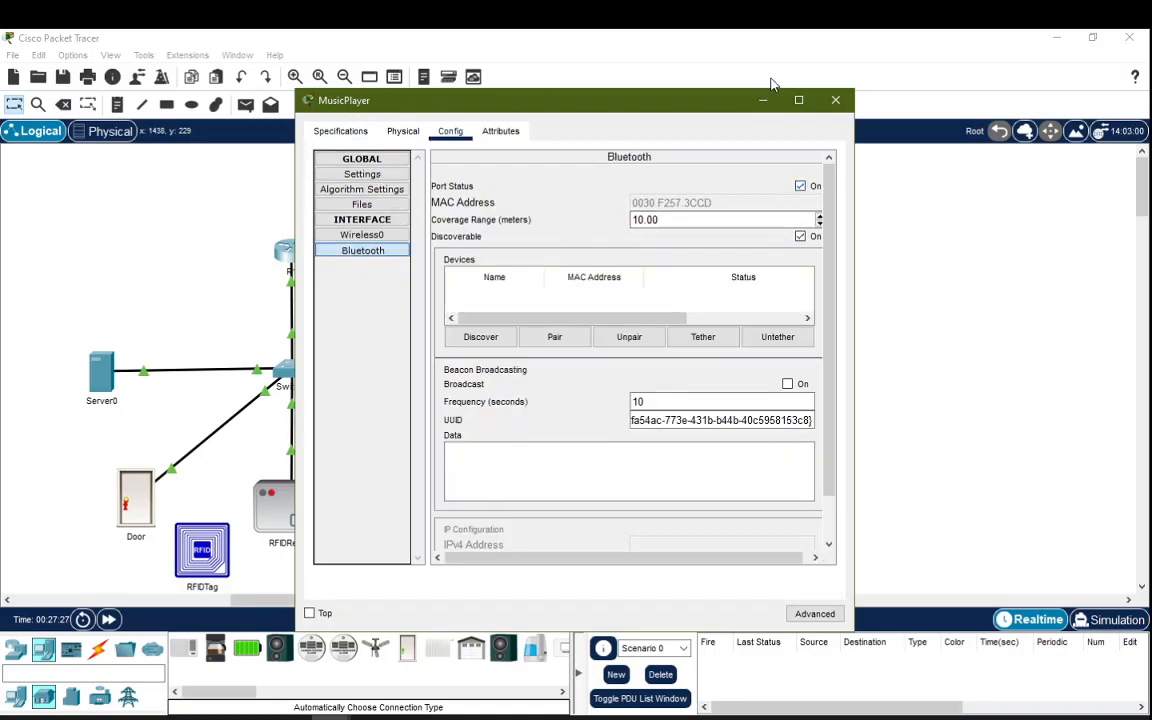
click(836, 101)
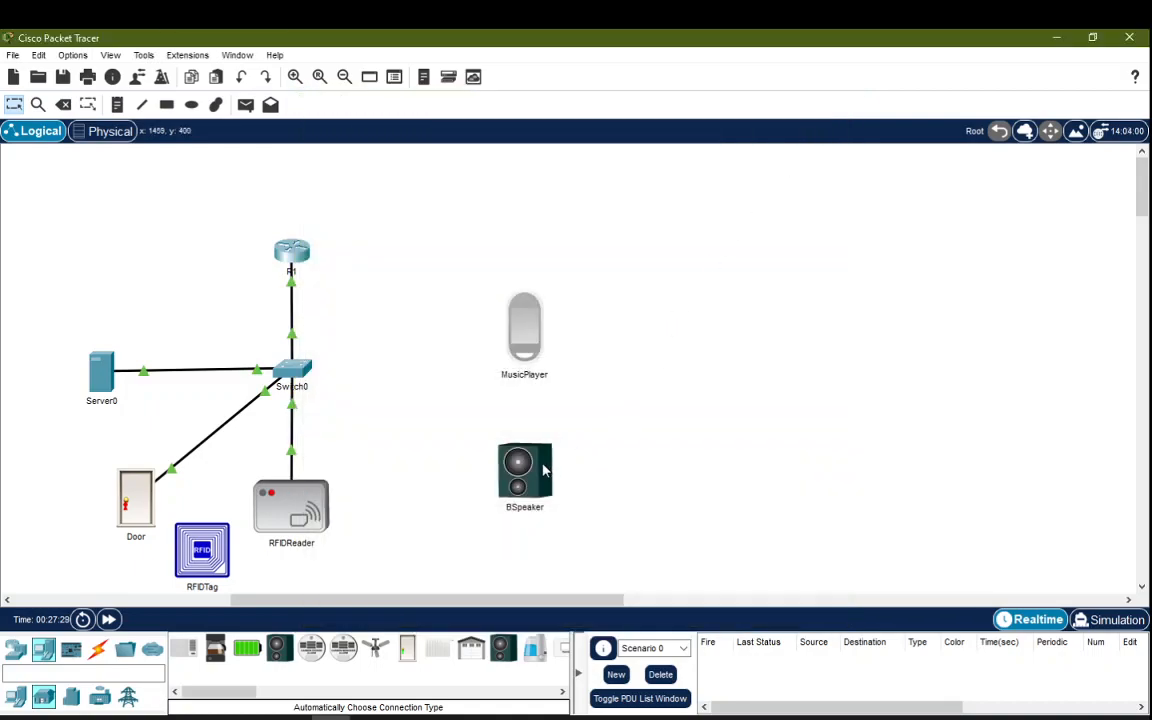
Step: Turn BSpeaker's Wireless0 port off and its Bluetooth port on
click(551, 473)
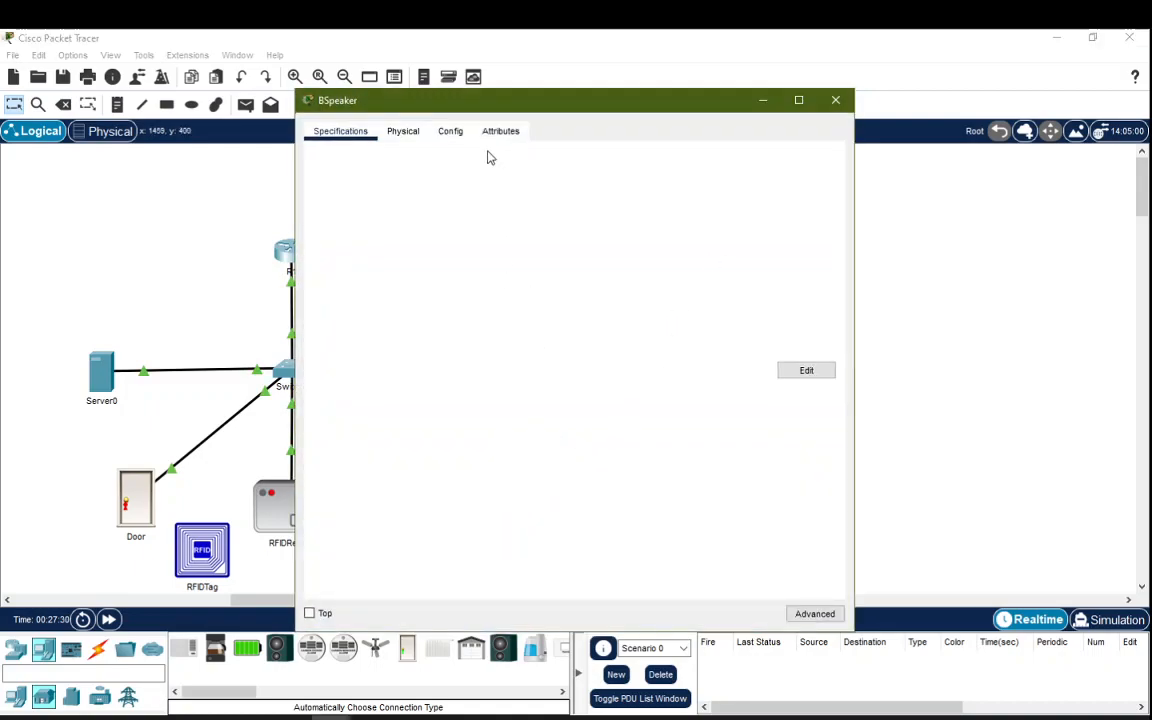
click(450, 131)
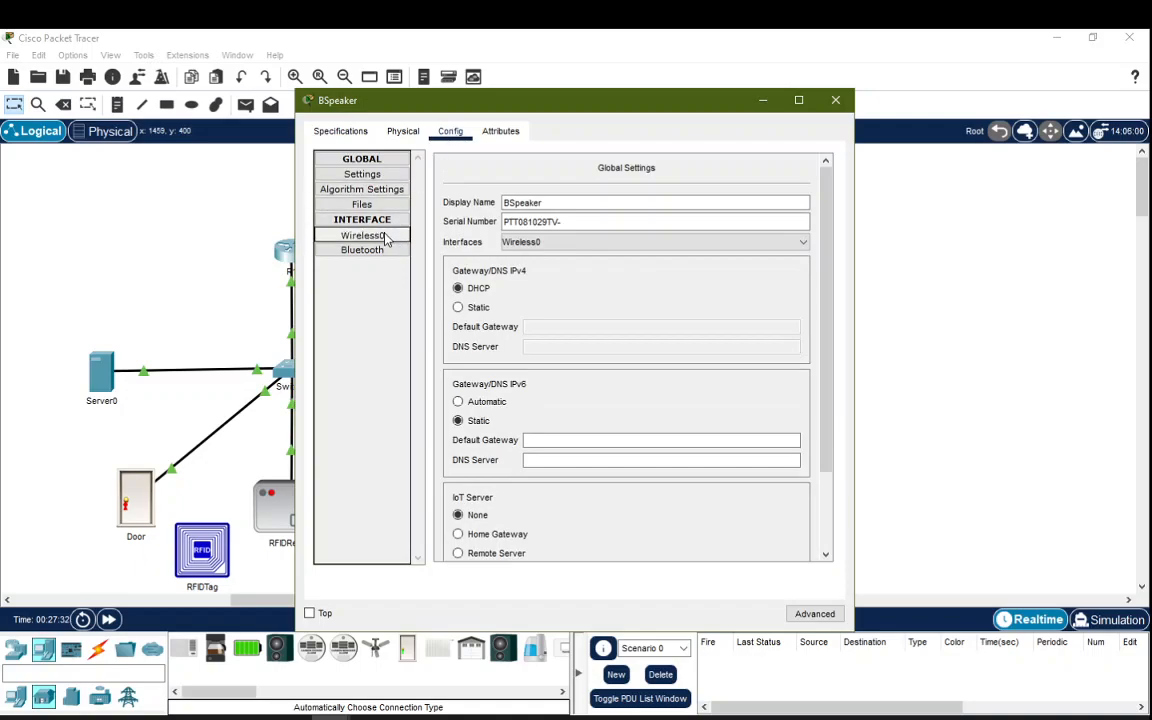
click(375, 234)
click(795, 187)
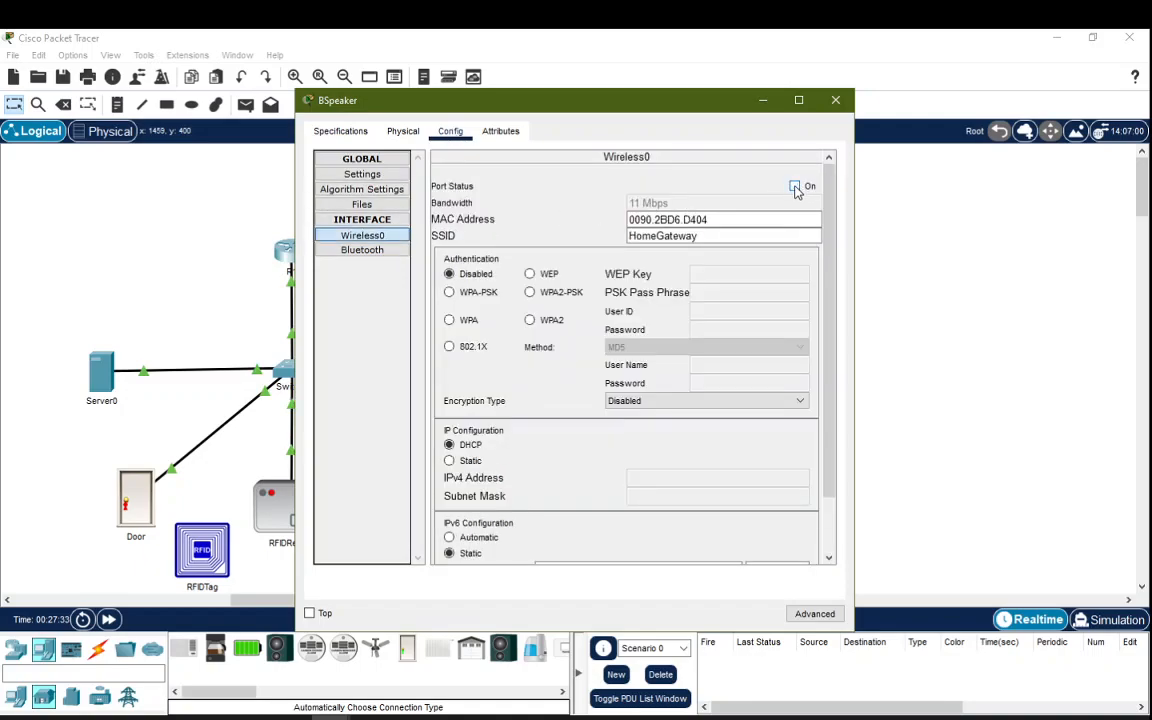
click(380, 254)
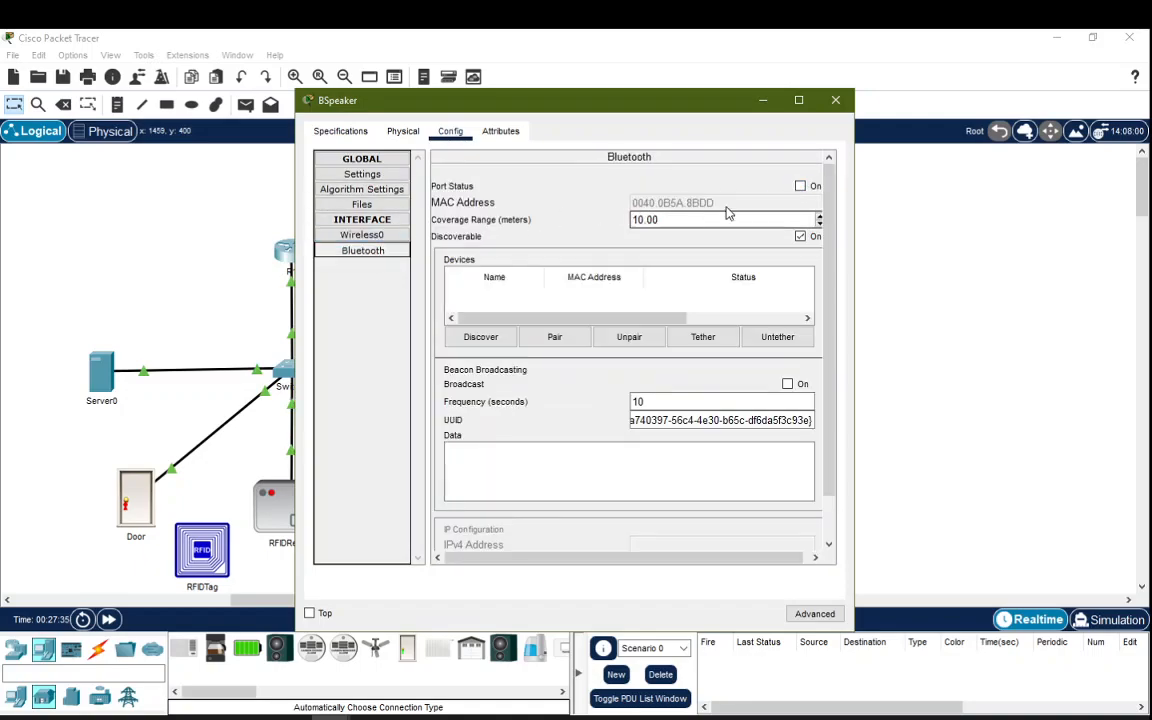
click(800, 187)
Step: Discover nearby Bluetooth devices, pair BSpeaker with MusicPlayer, and close the window
drag(630, 103, 893, 83)
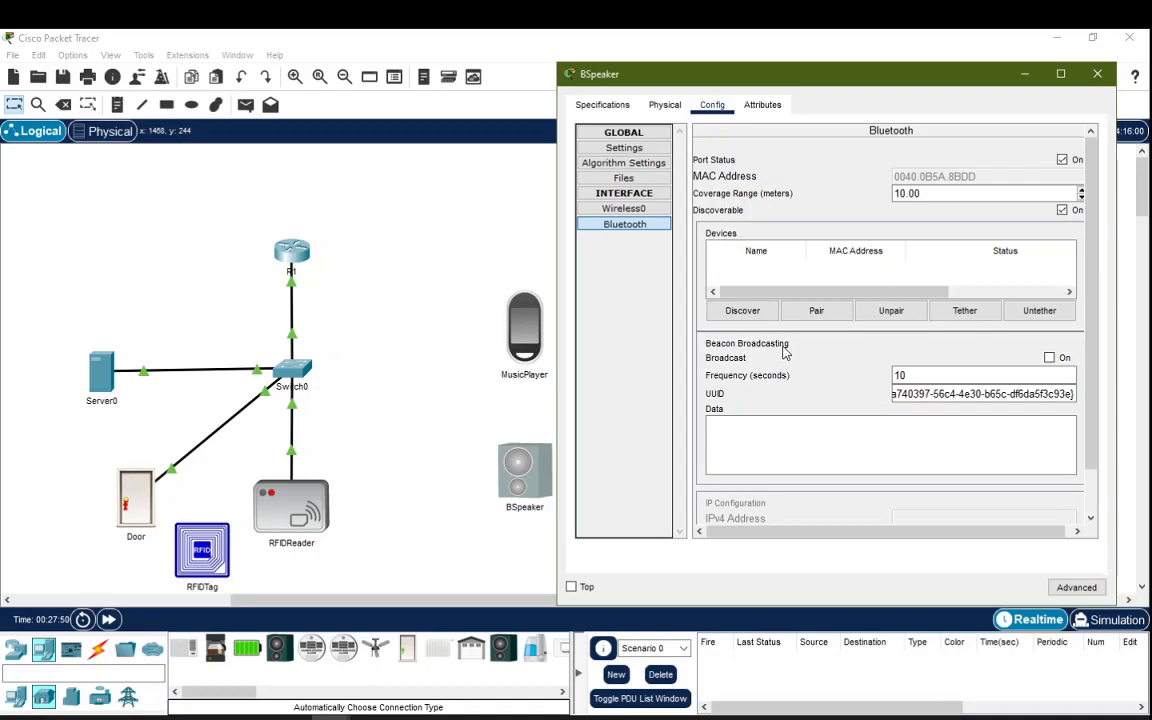
click(742, 311)
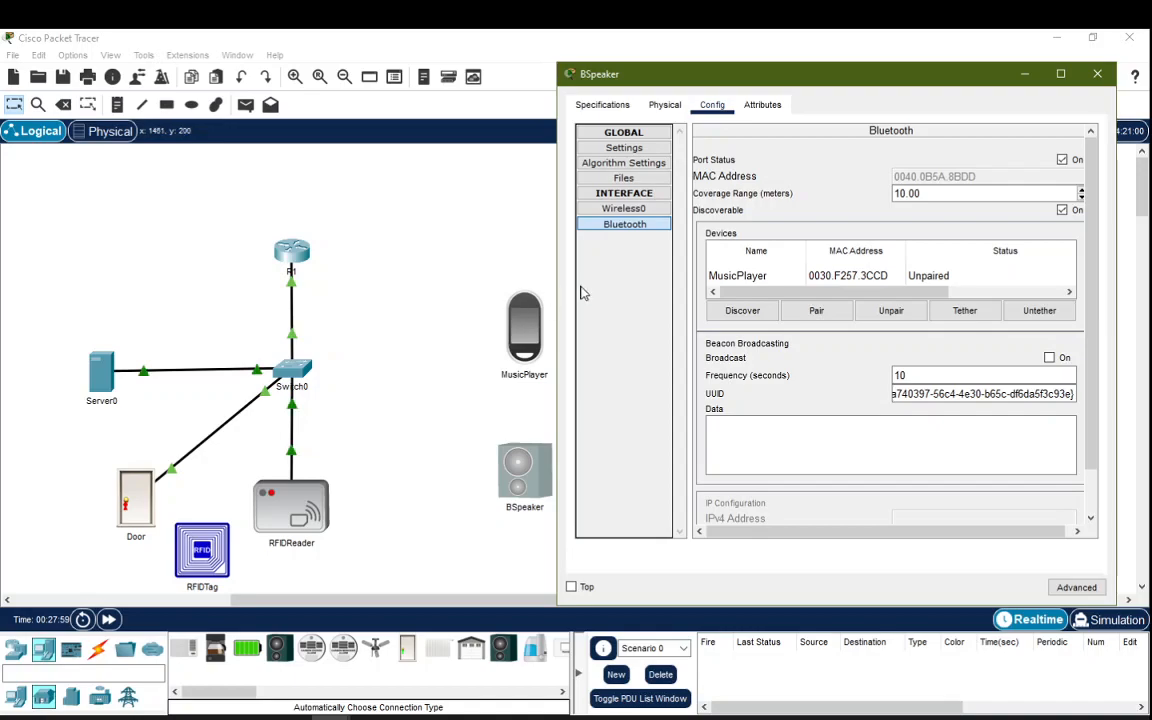
click(756, 280)
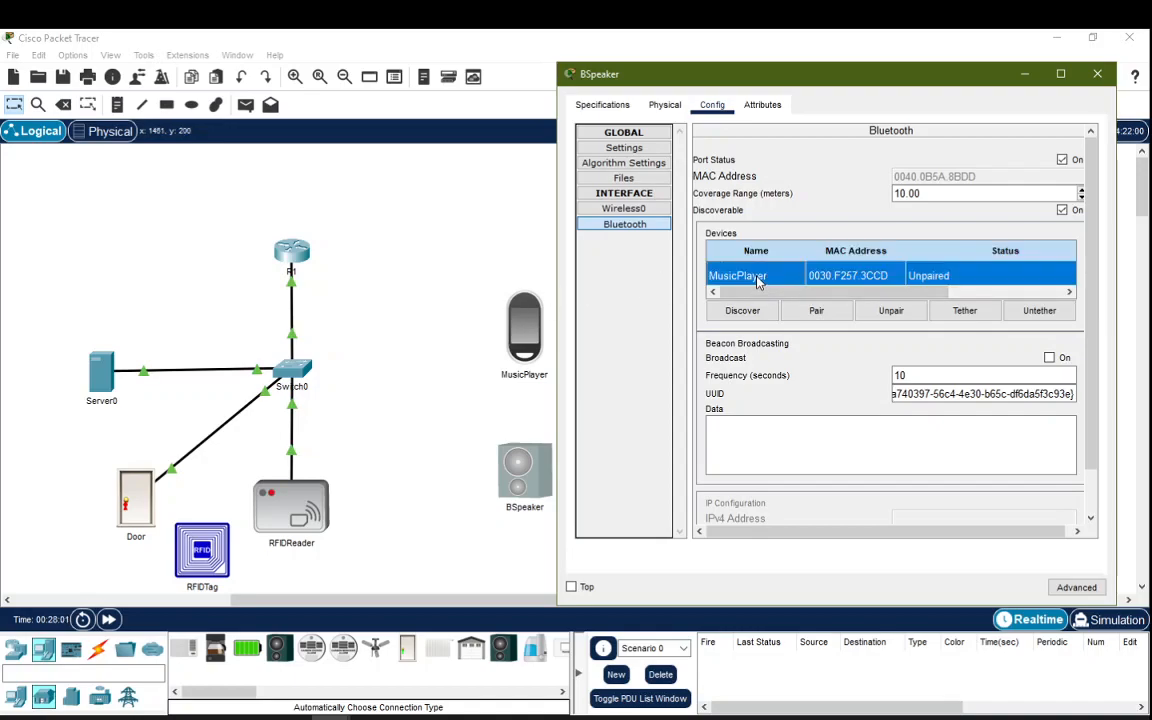
click(818, 311)
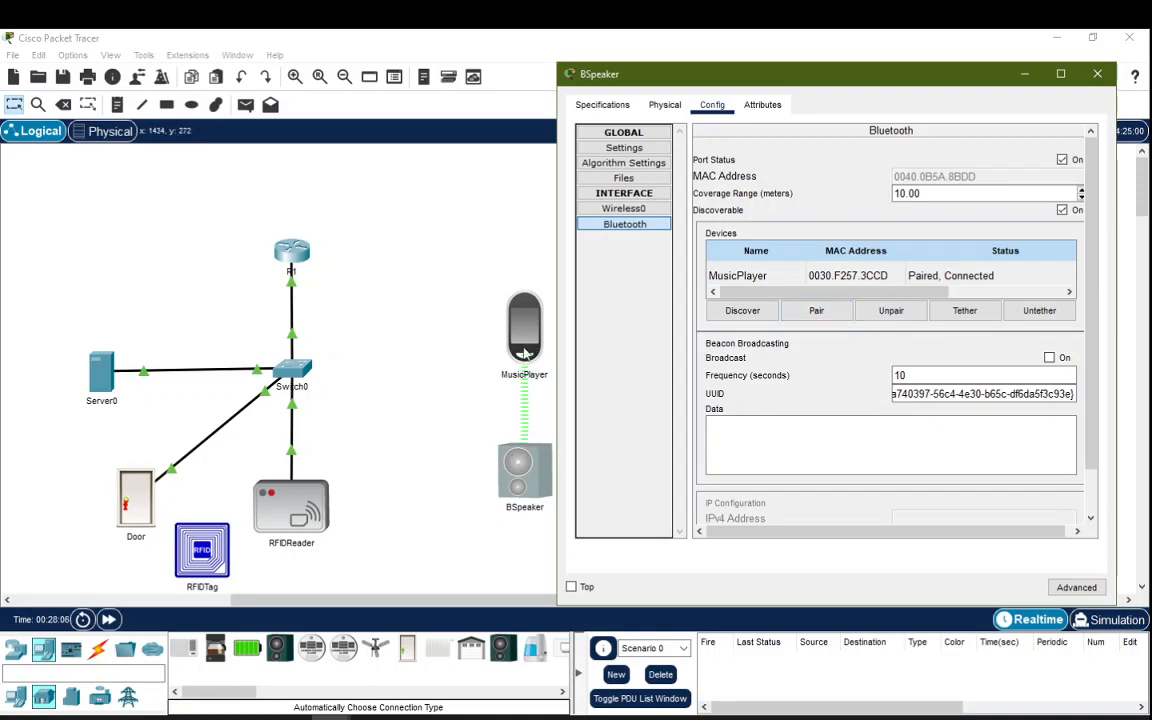
click(1097, 78)
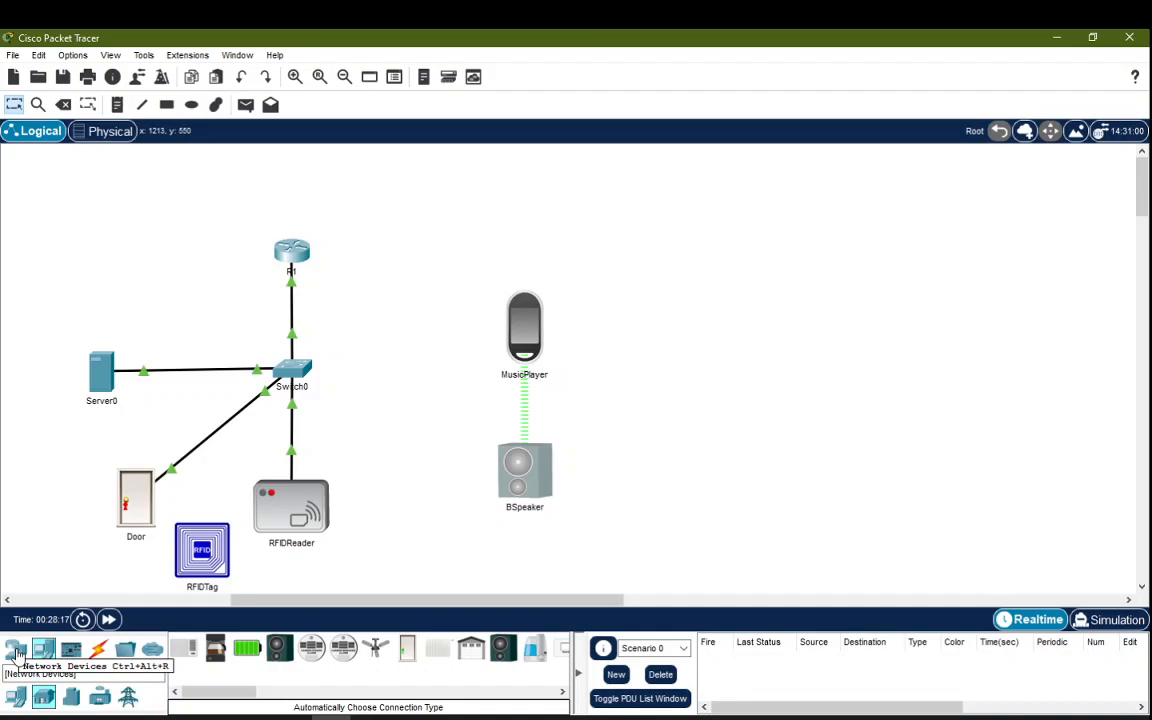
Step: Place a Home Gateway from Wireless Devices between Switch0 and MusicPlayer and open its window
click(16, 651)
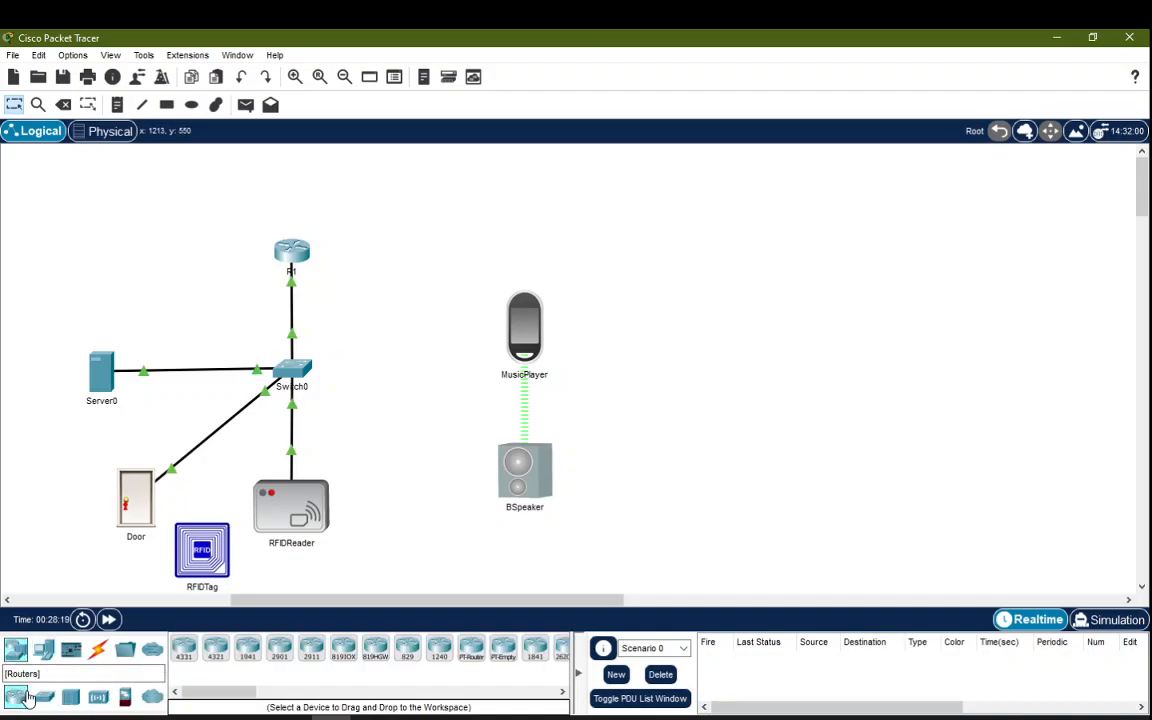
click(99, 699)
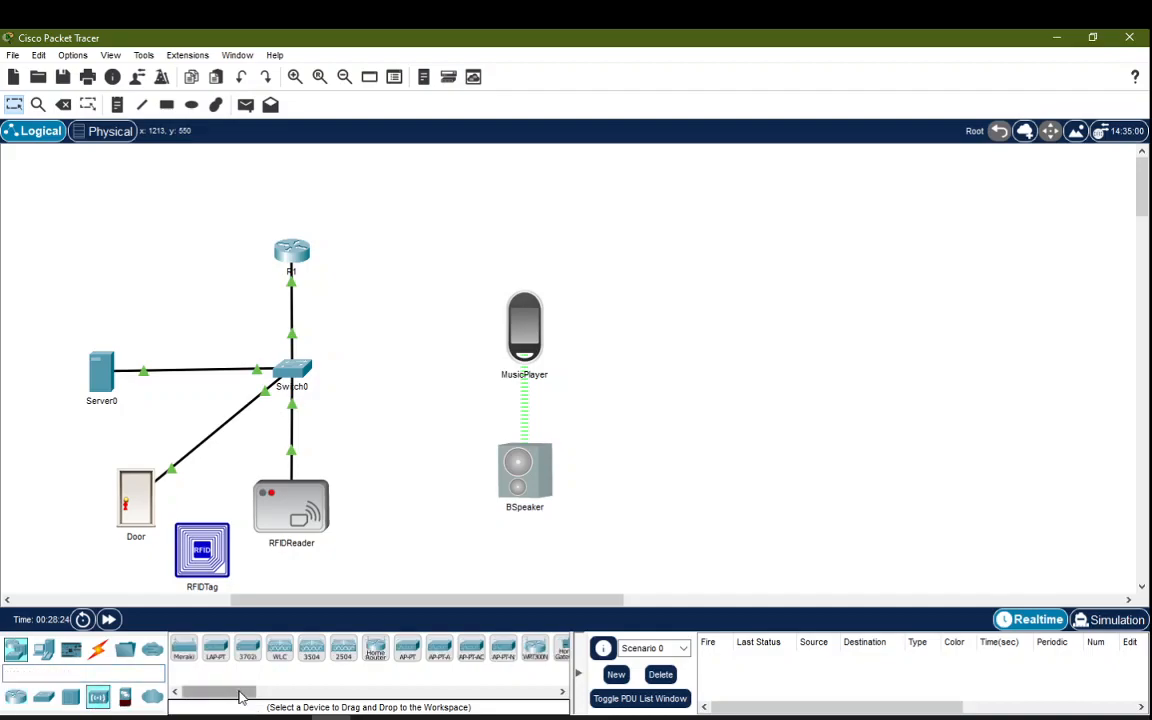
drag(247, 692, 287, 697)
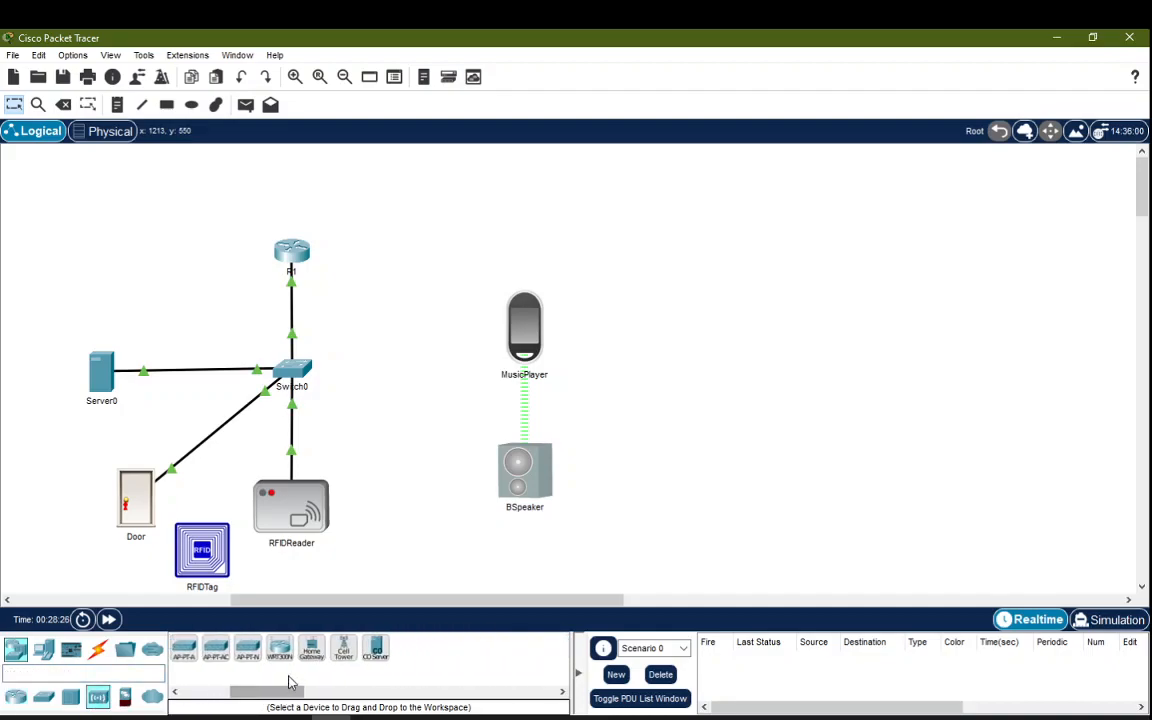
click(313, 654)
click(391, 367)
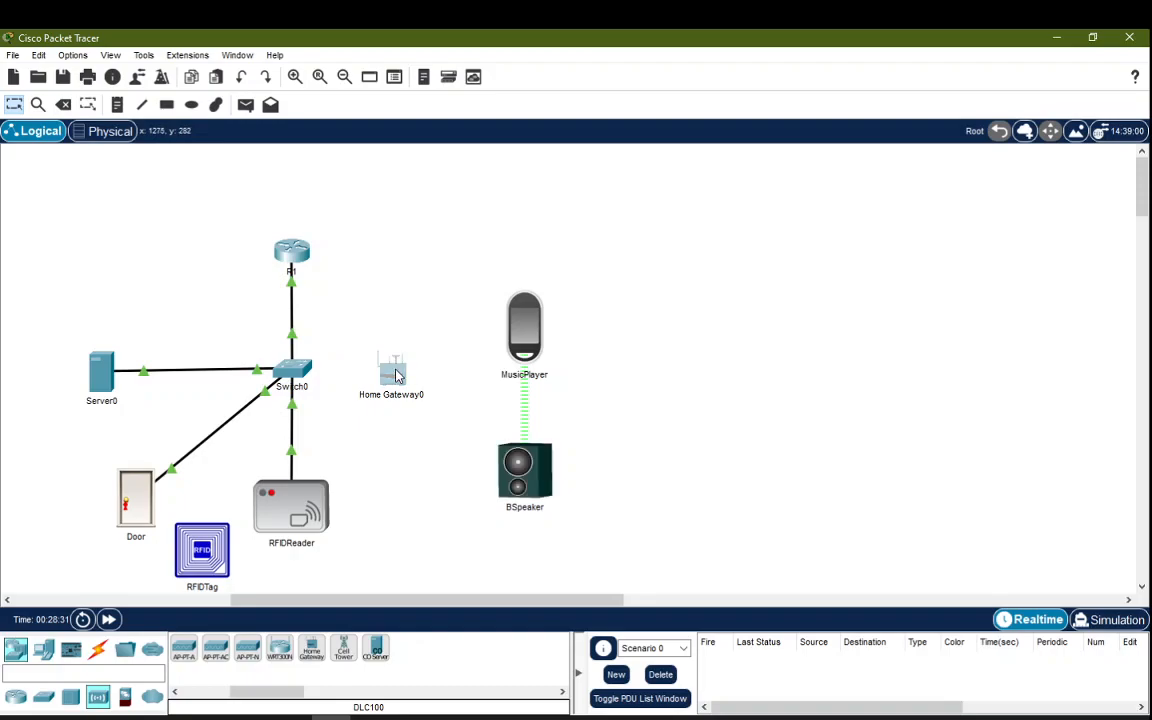
click(391, 370)
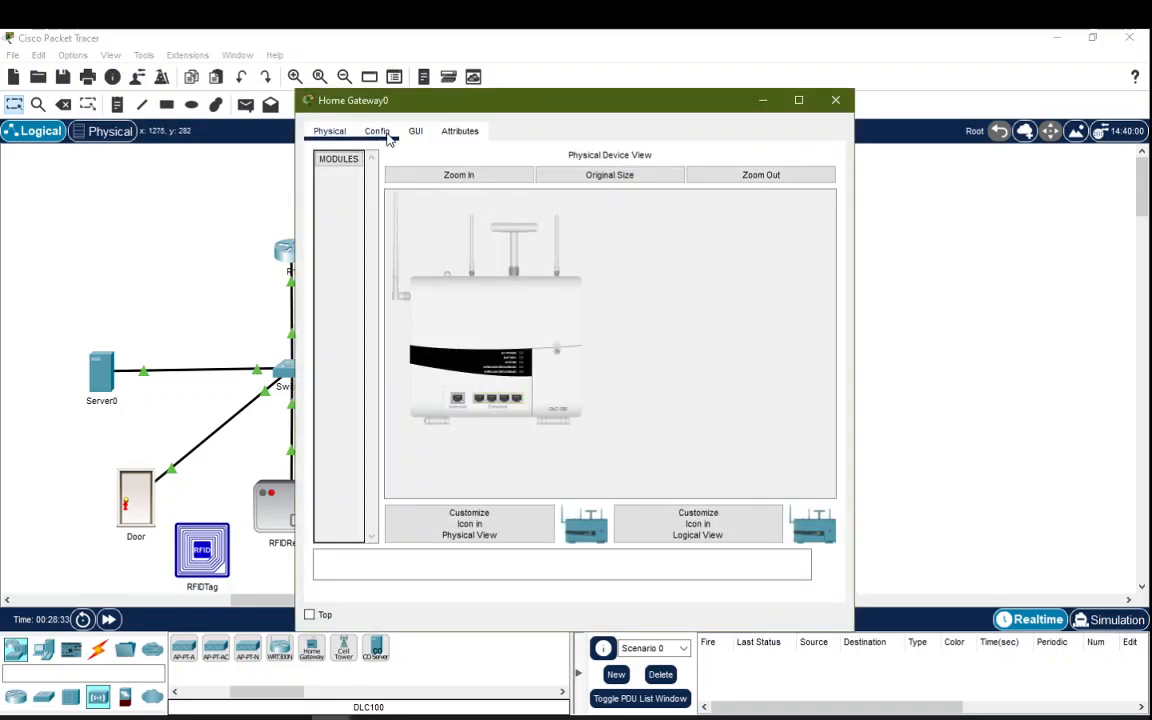
Step: Check Home Gateway0's HomeGateway SSID, LAN 192.168.25.1/255.255.255.0 and DHCP Internet settings, then close it
click(388, 138)
click(380, 253)
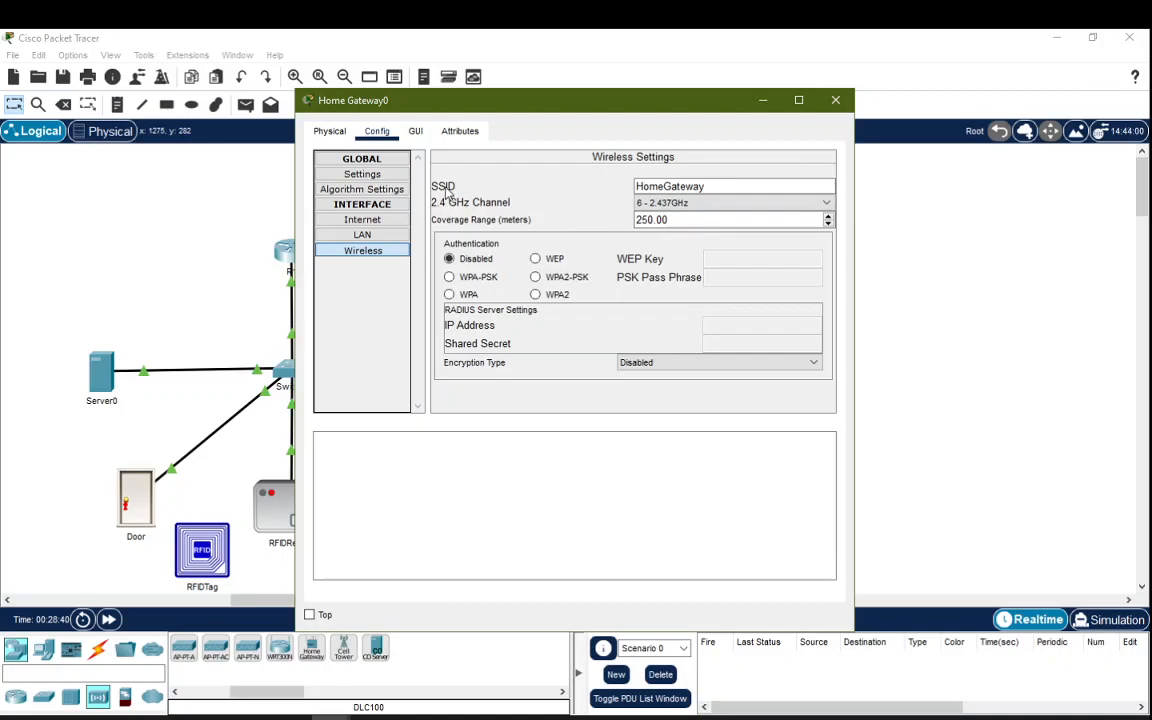
click(707, 186)
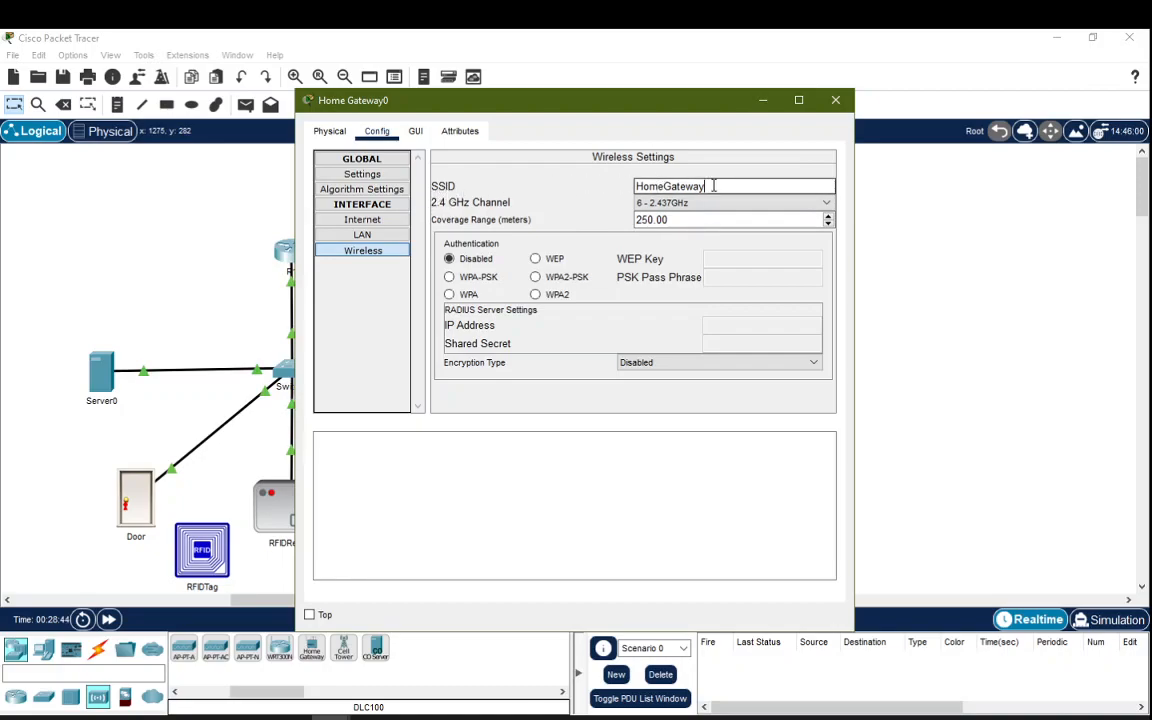
double_click(715, 186)
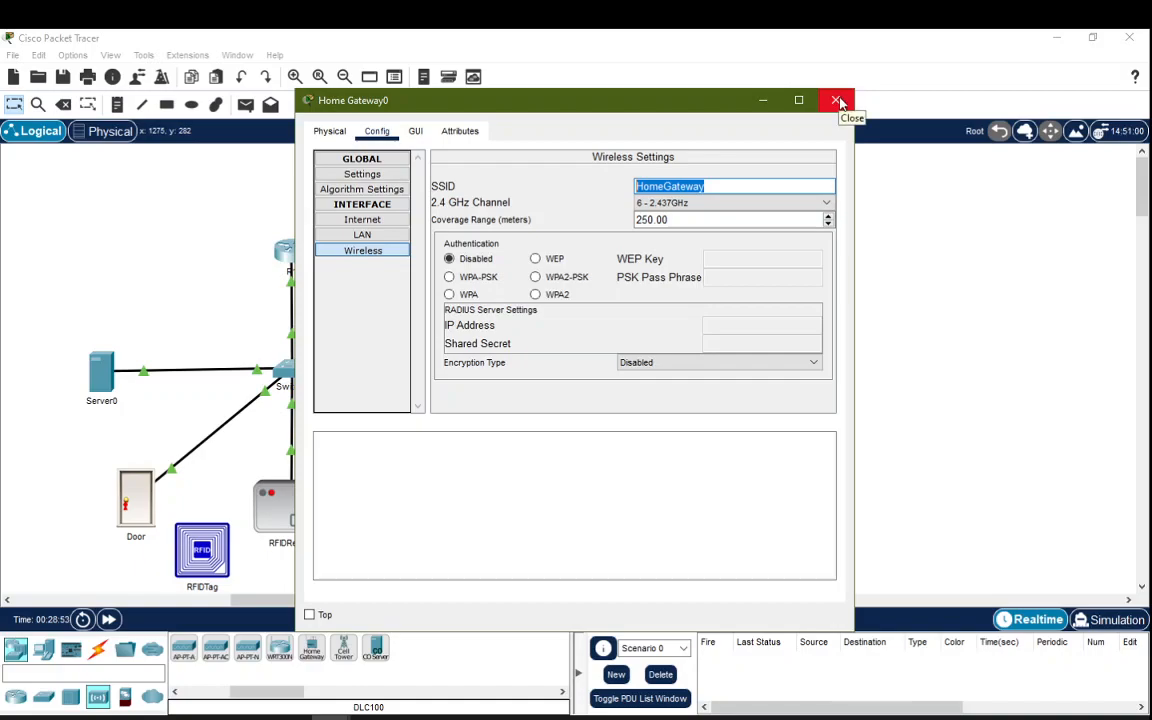
click(362, 234)
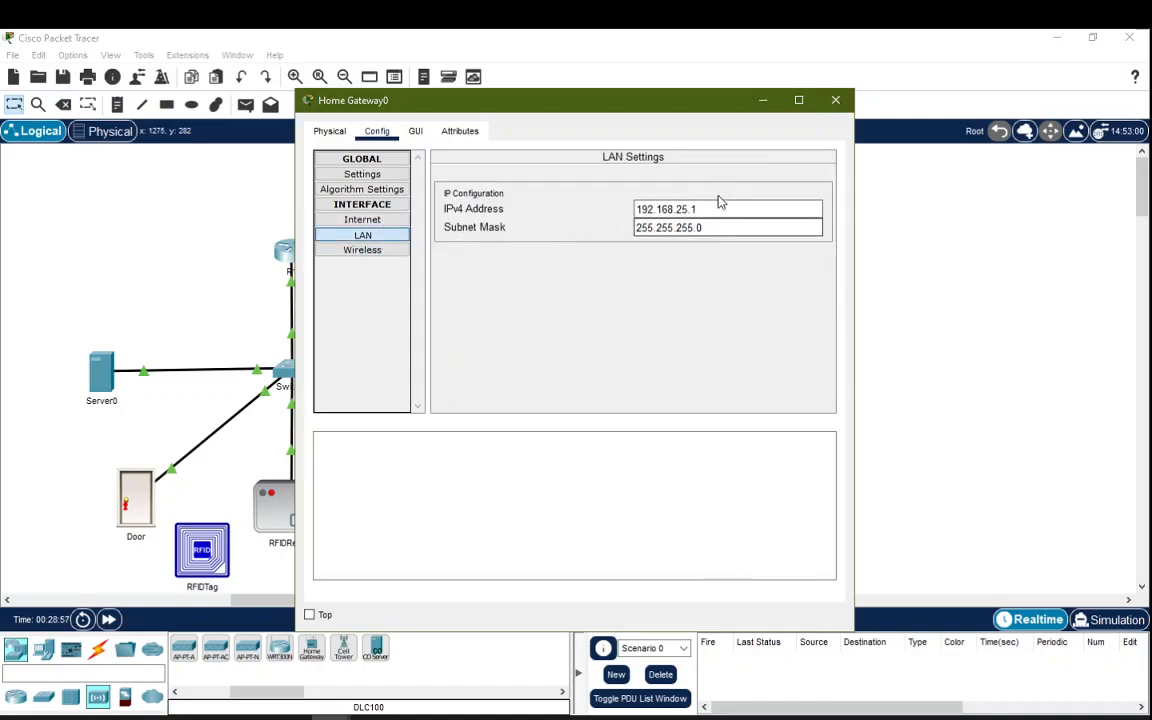
click(363, 221)
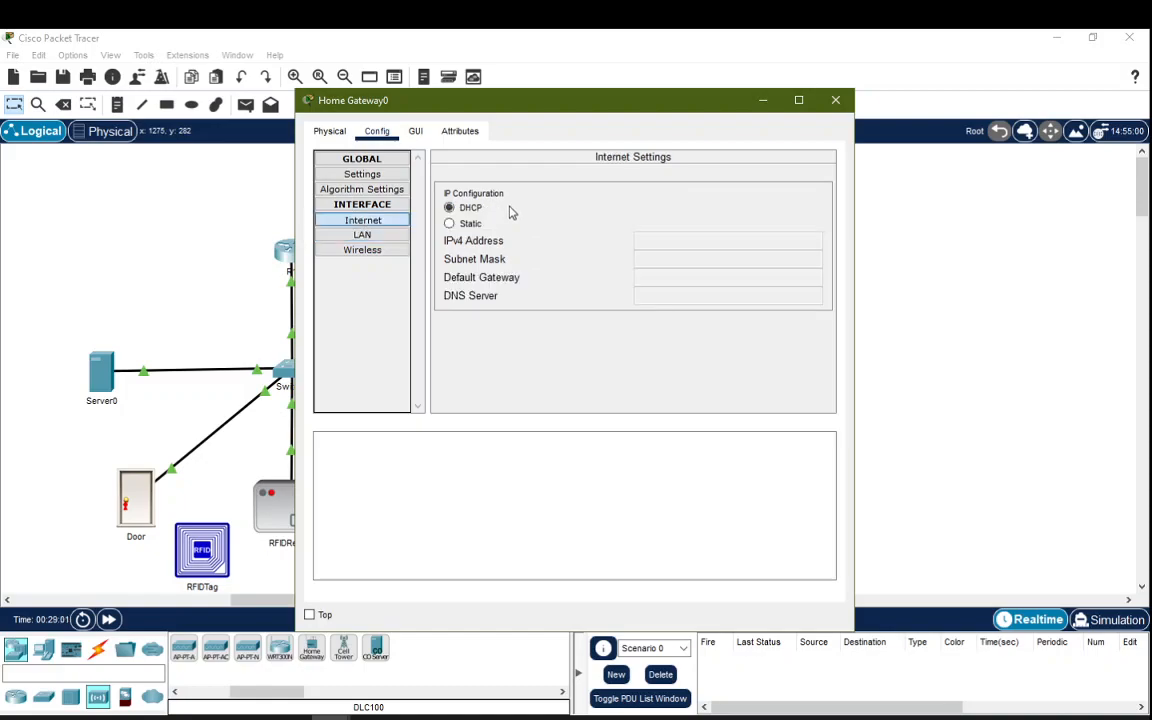
click(838, 102)
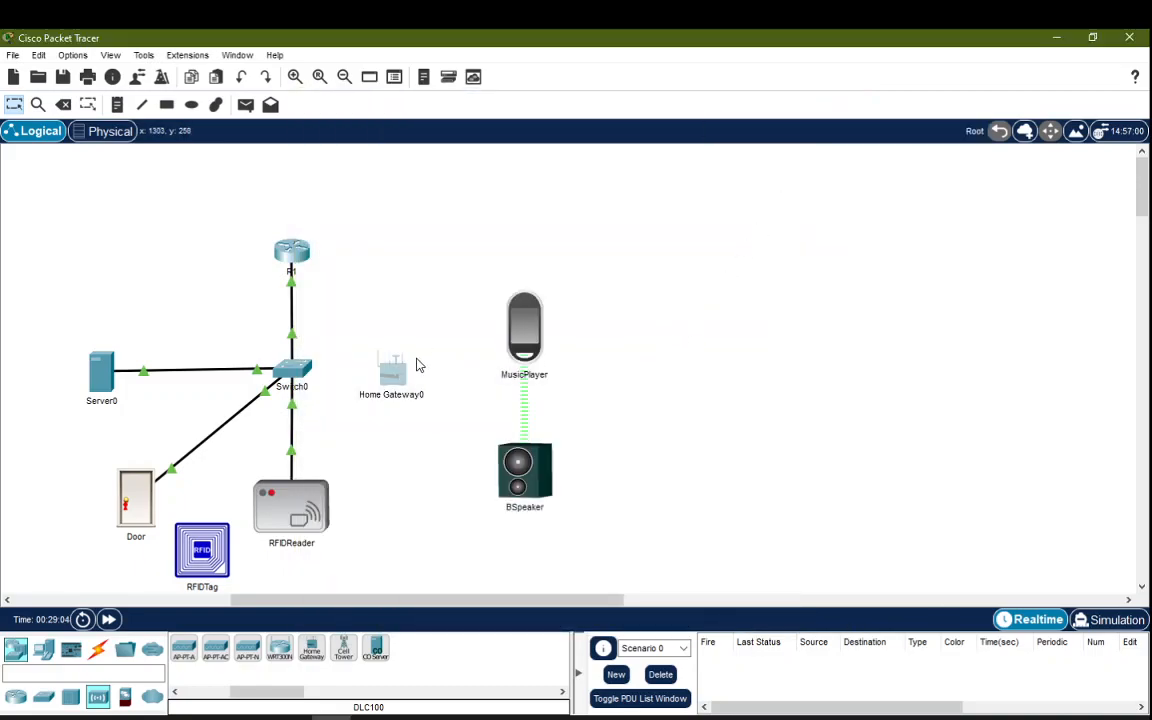
drag(405, 362, 406, 370)
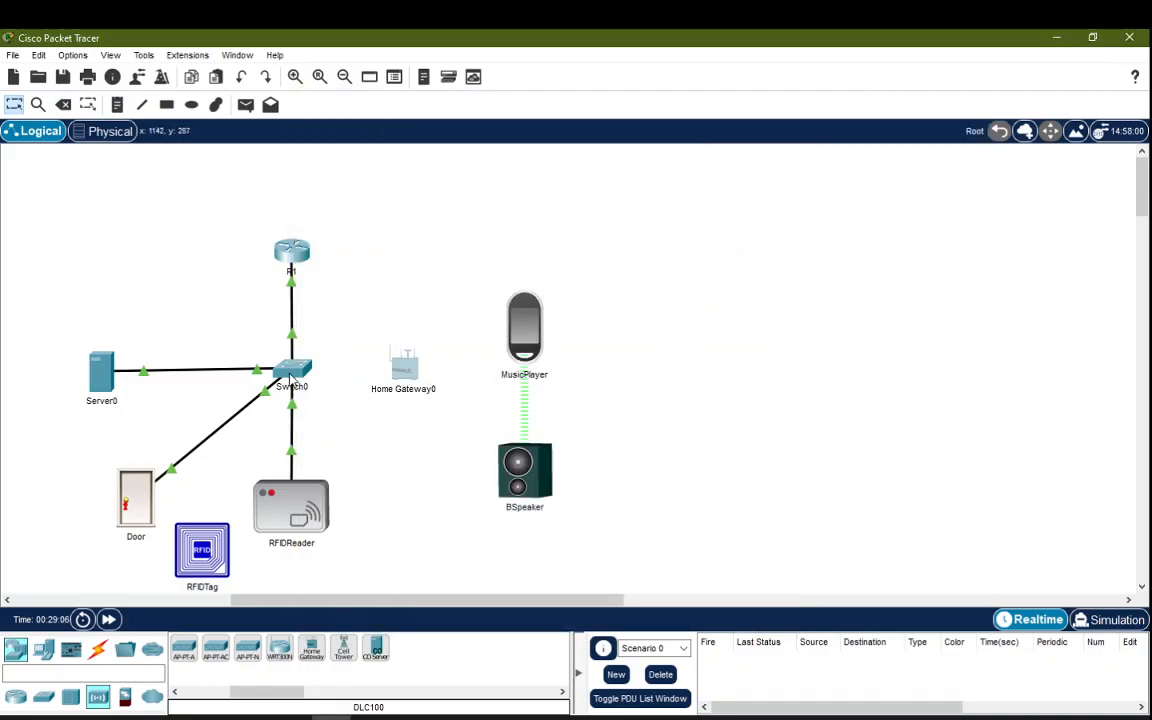
click(97, 651)
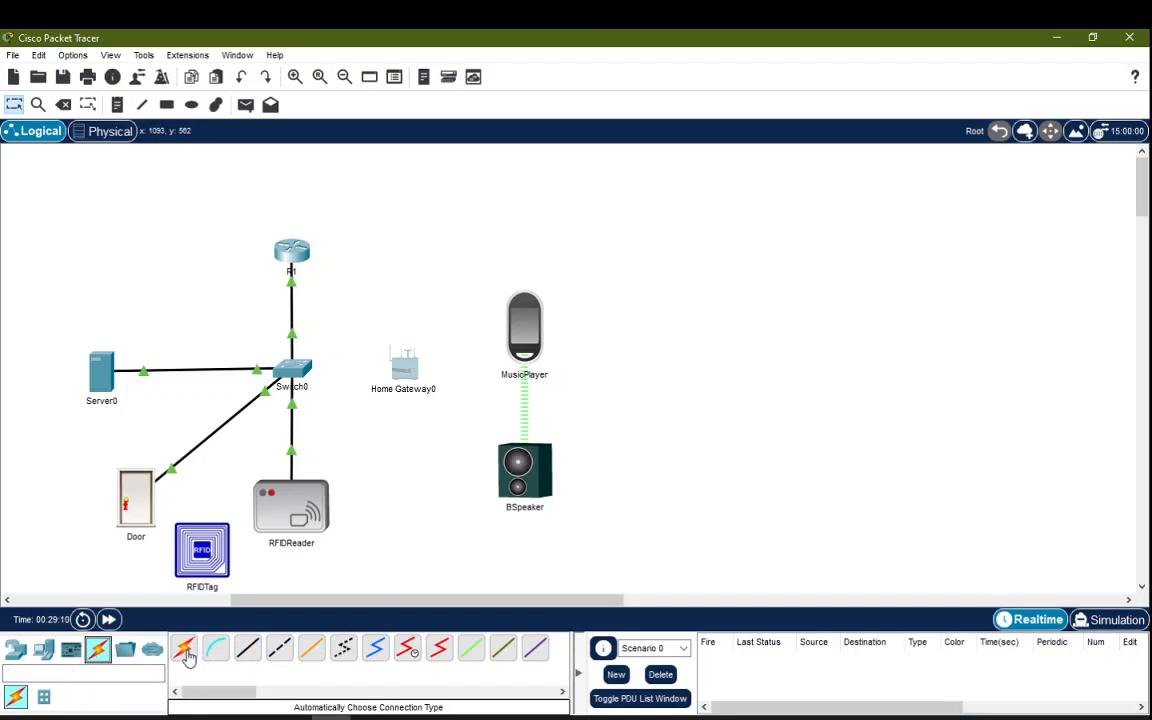
Step: Connect Switch0 to Home Gateway0 with an automatically chosen cable type
click(184, 651)
click(296, 372)
click(403, 366)
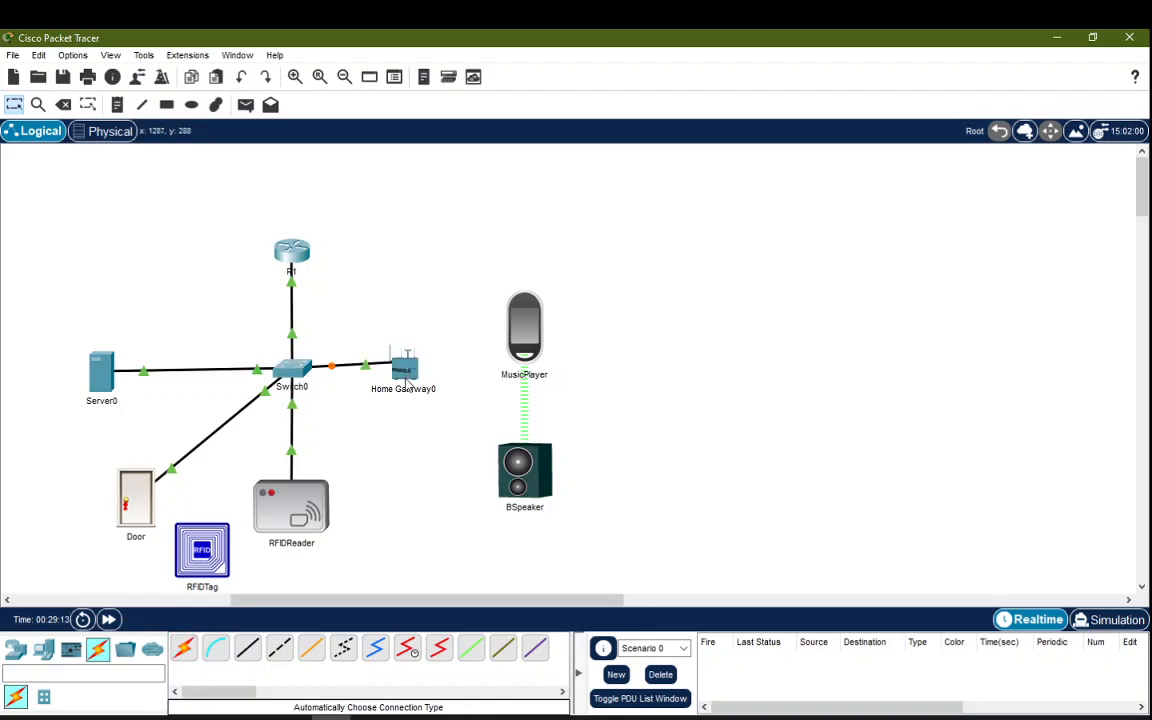
drag(412, 375, 412, 381)
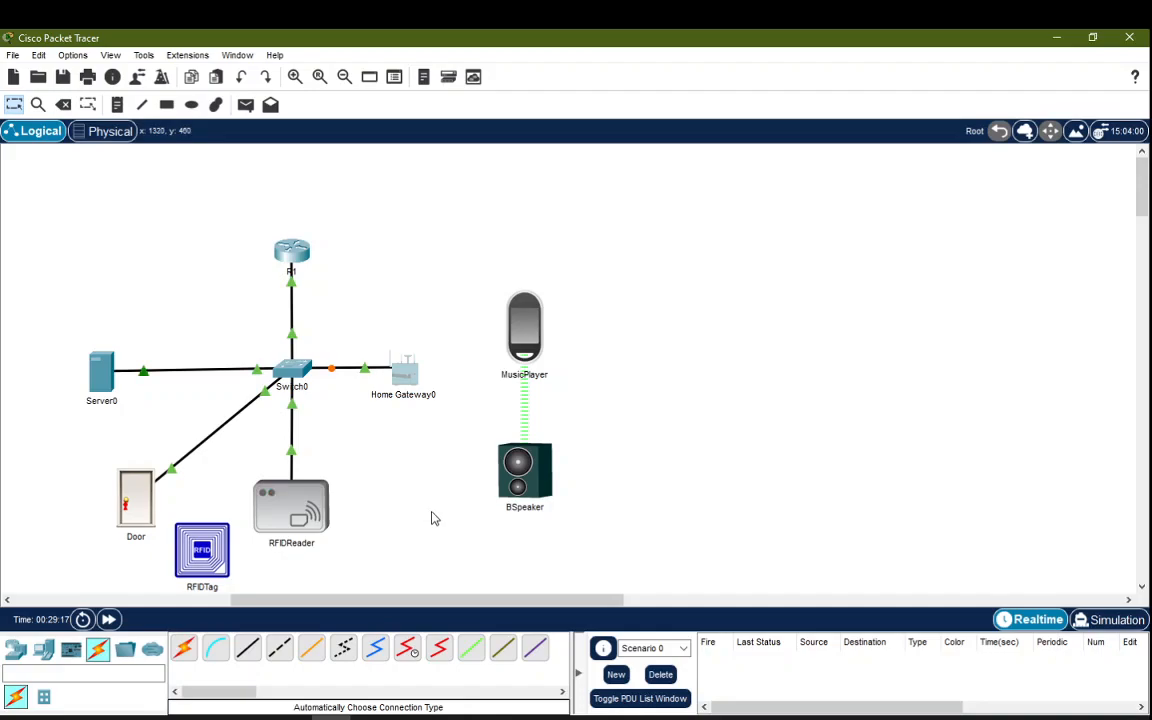
Step: Place a Smart Phone from End Devices just above Home Gateway0
click(42, 651)
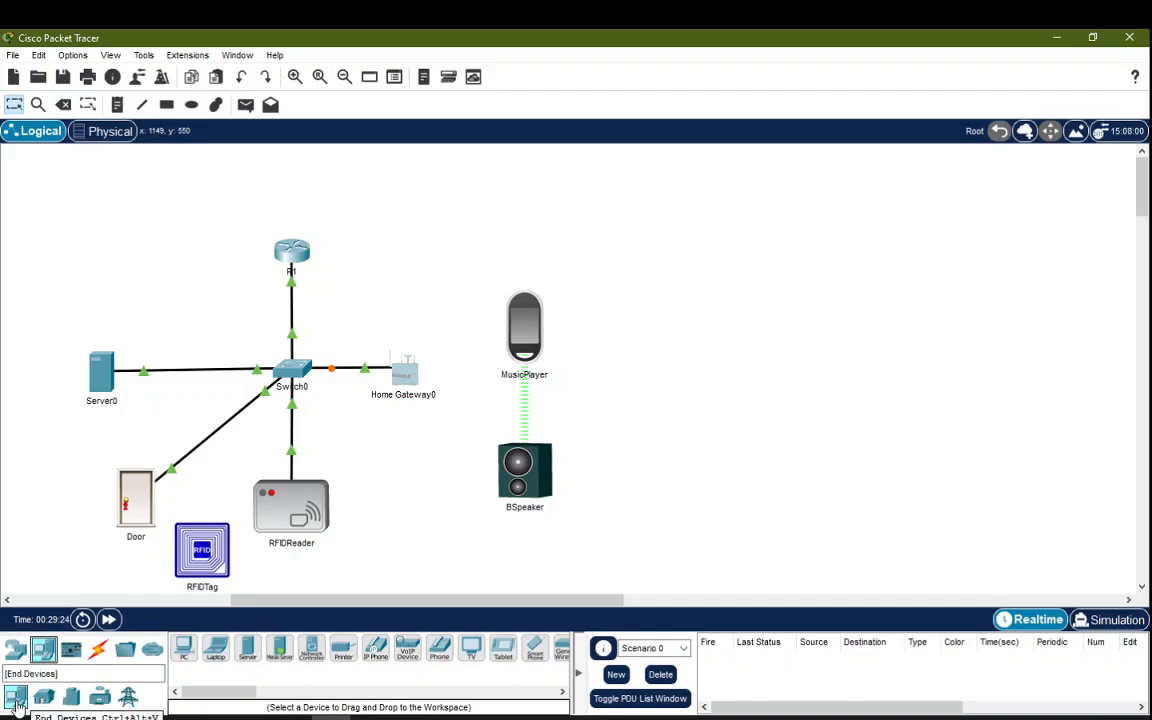
drag(227, 690, 244, 690)
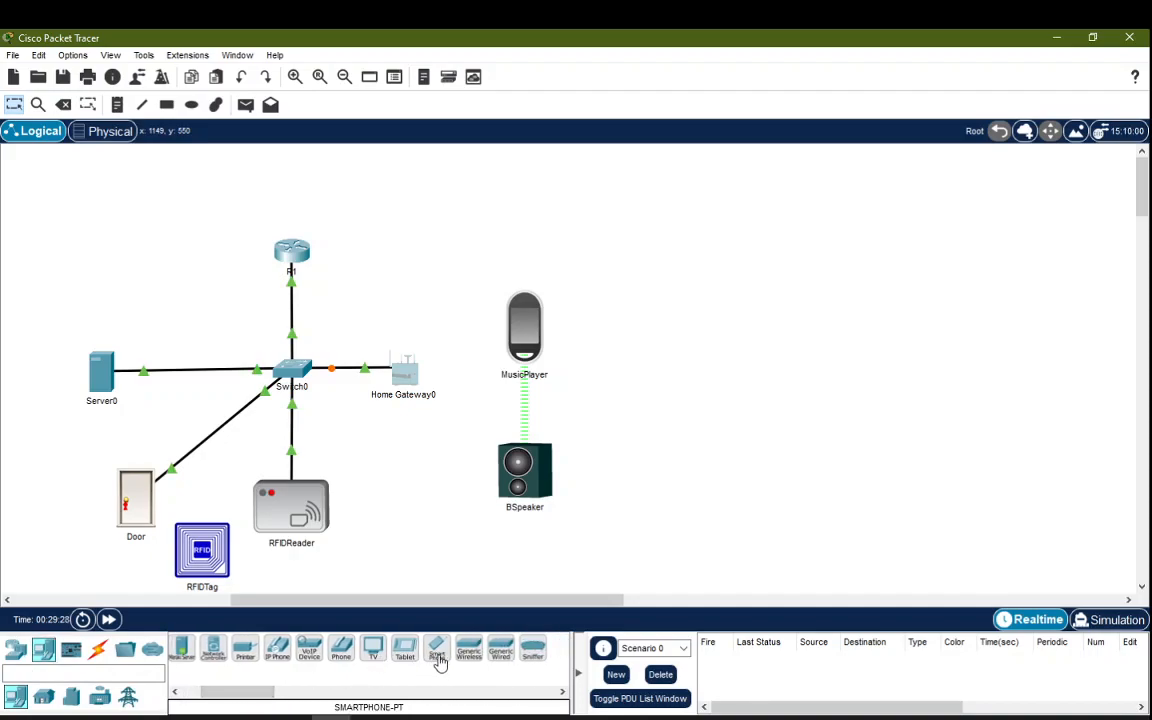
click(438, 652)
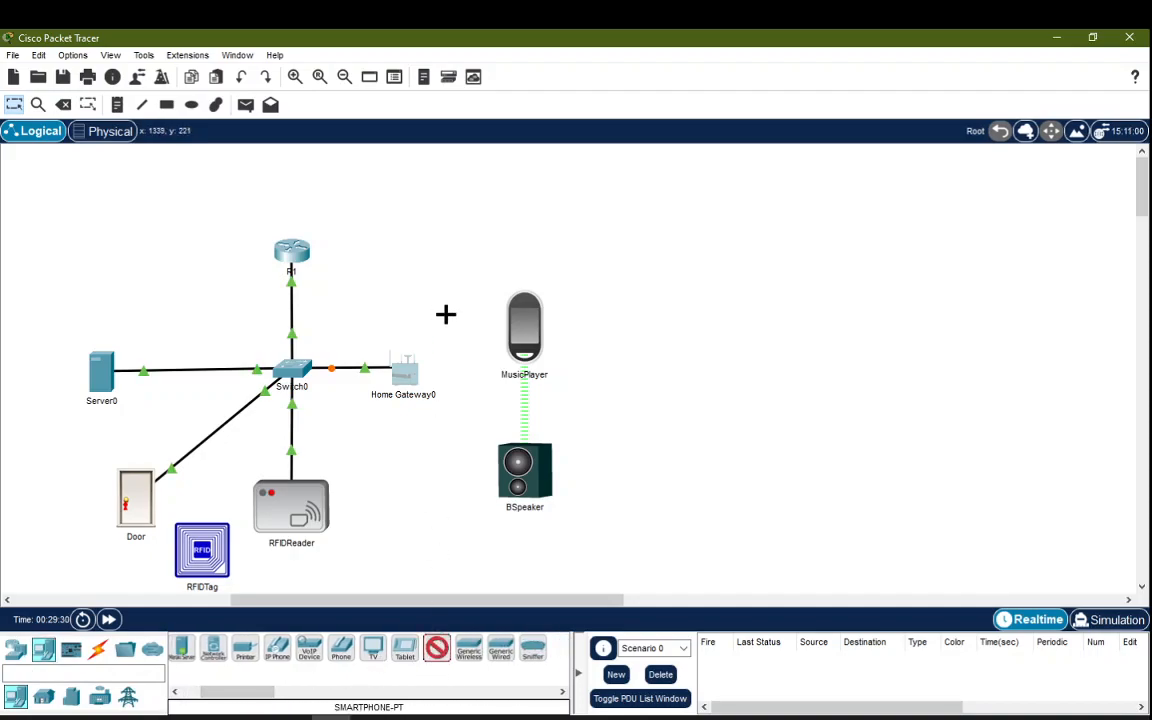
click(406, 245)
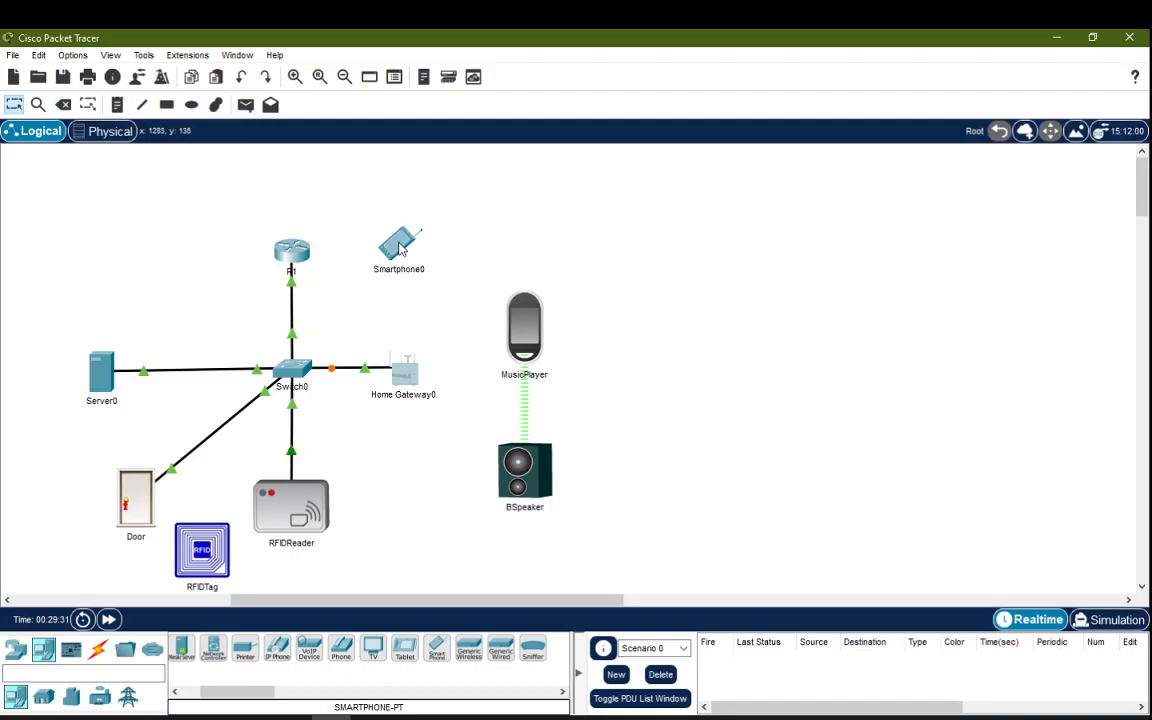
drag(407, 241, 406, 238)
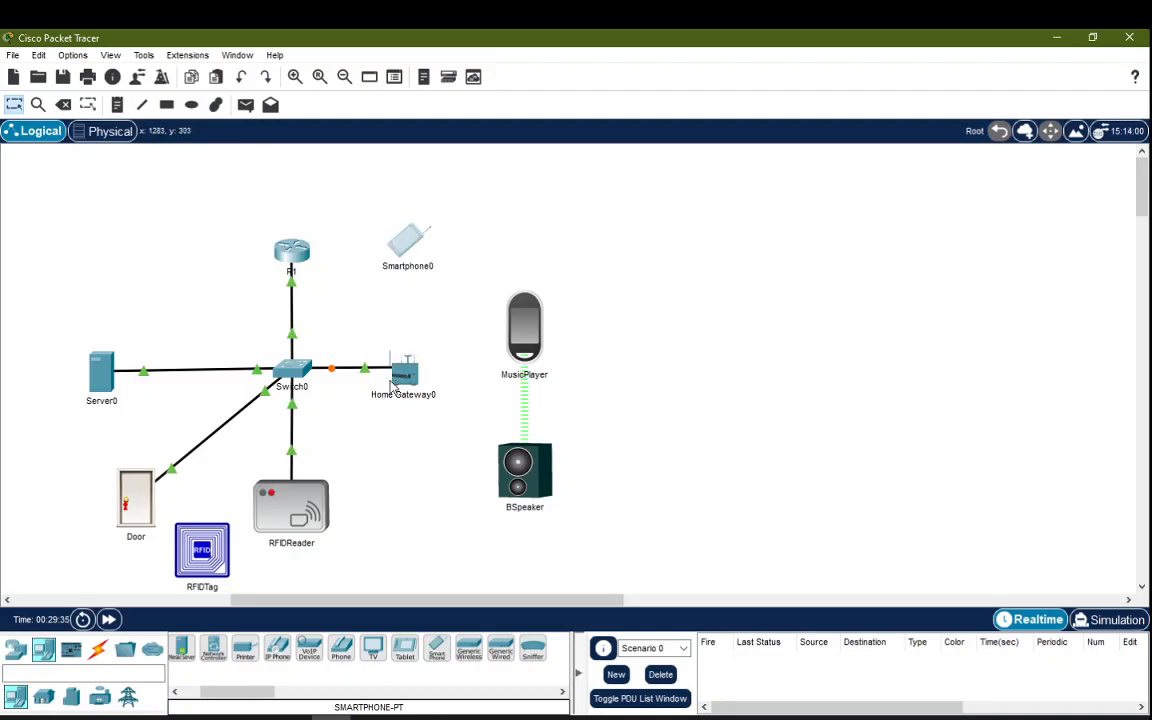
Step: Turn off Smartphone0's 3G/4G Cell1 port in its Config settings
click(407, 243)
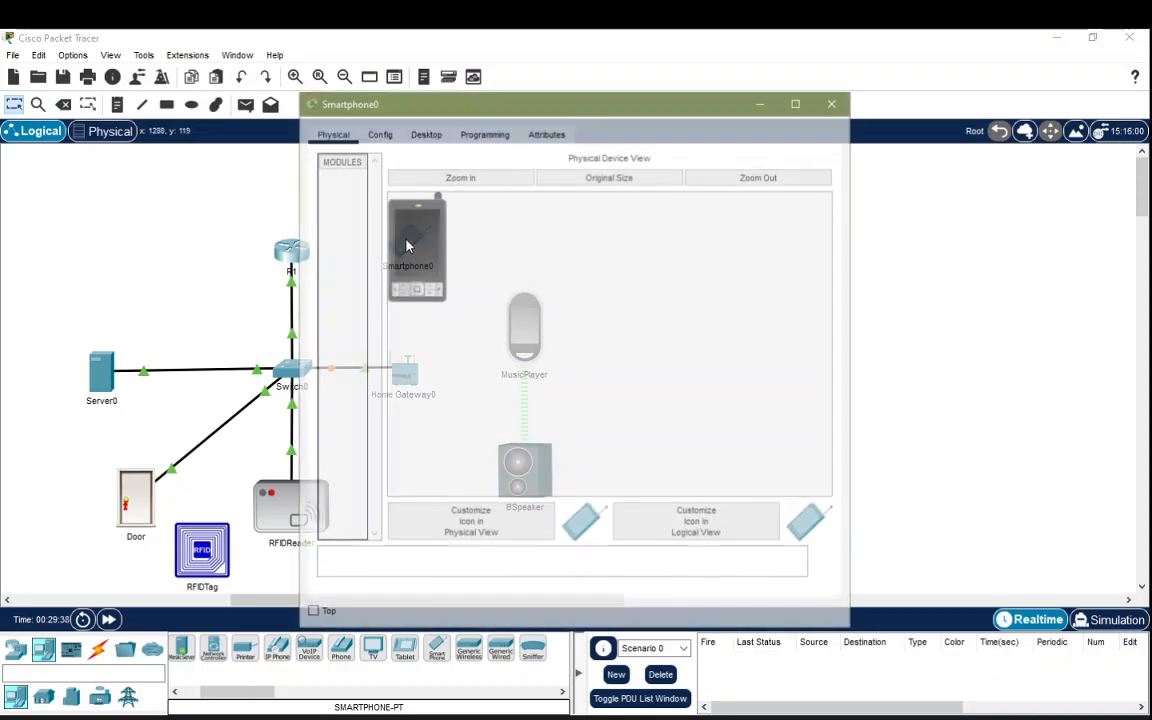
click(377, 132)
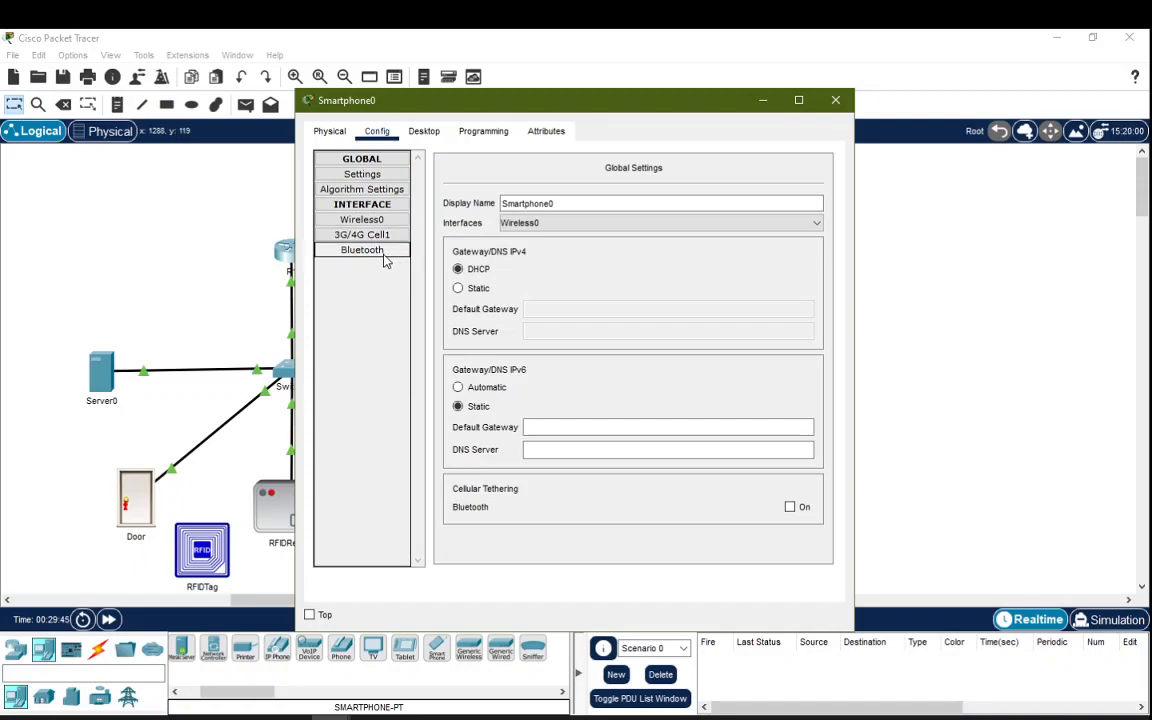
click(384, 258)
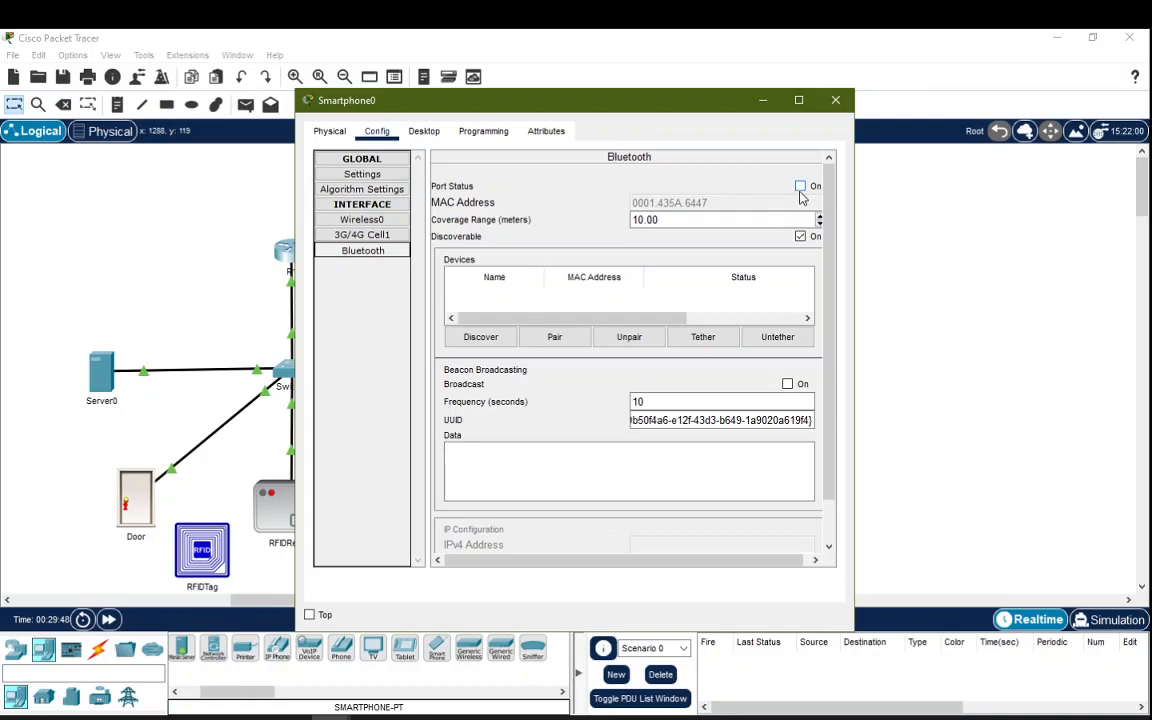
click(362, 234)
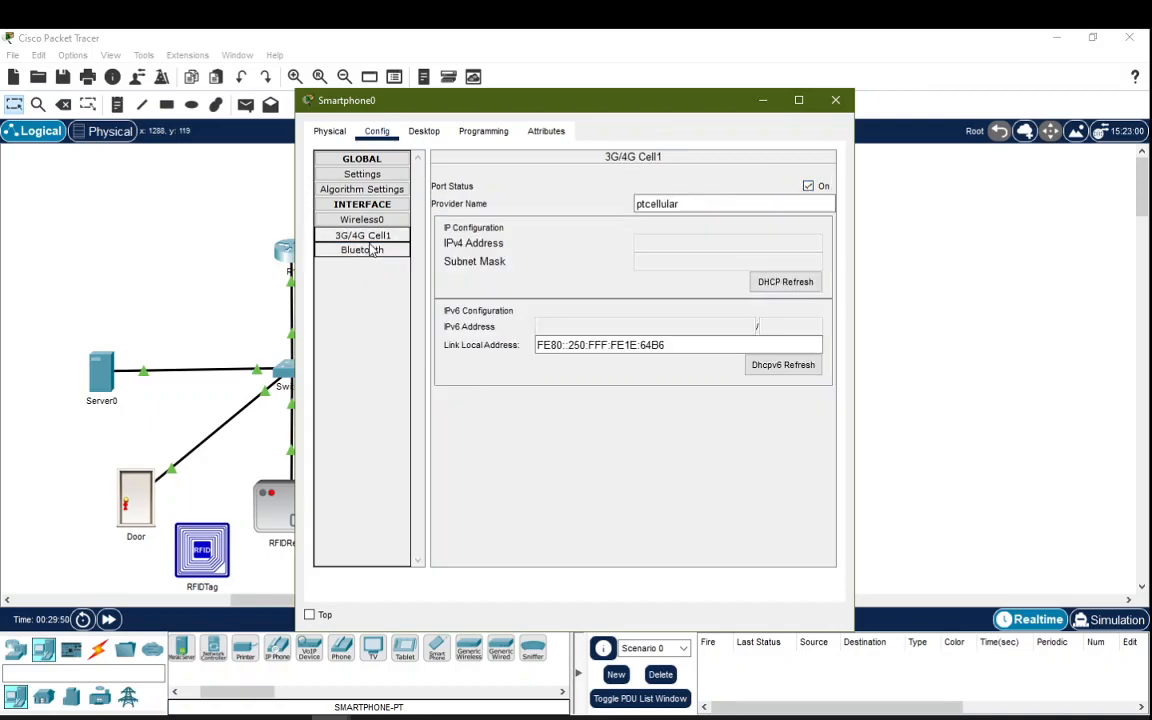
click(808, 188)
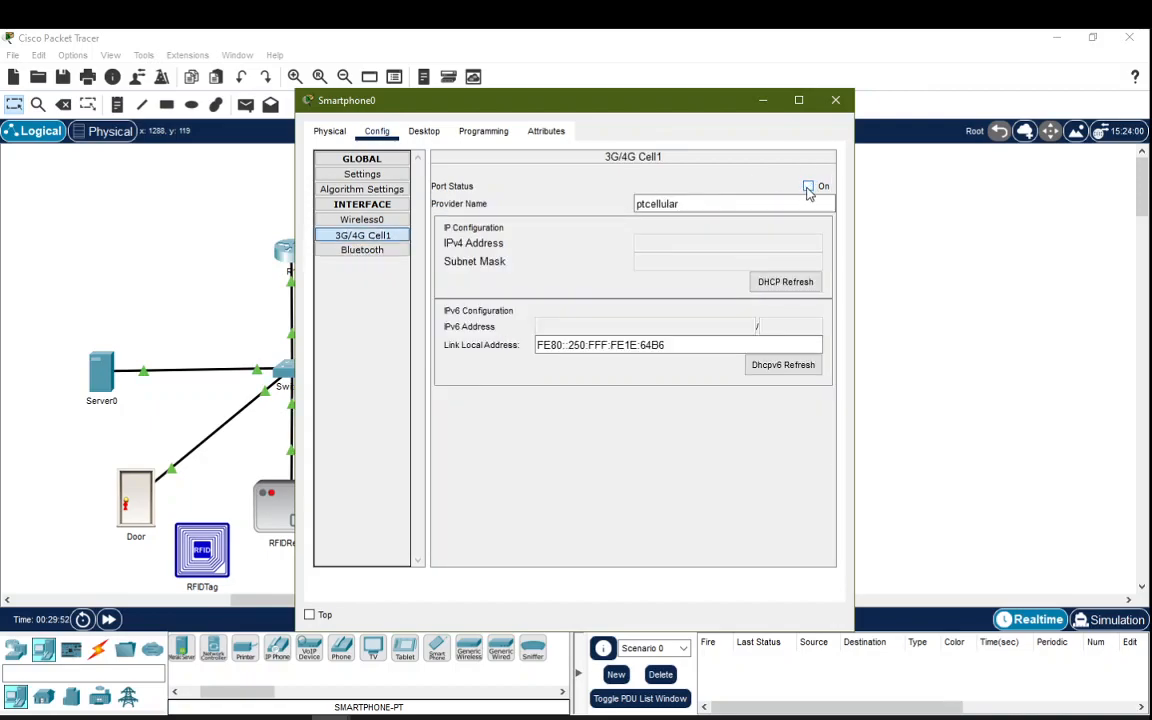
Step: Set Smartphone0's Wireless0 SSID to HomeGateway, getting address 192.168.25.100, and close the window
click(375, 222)
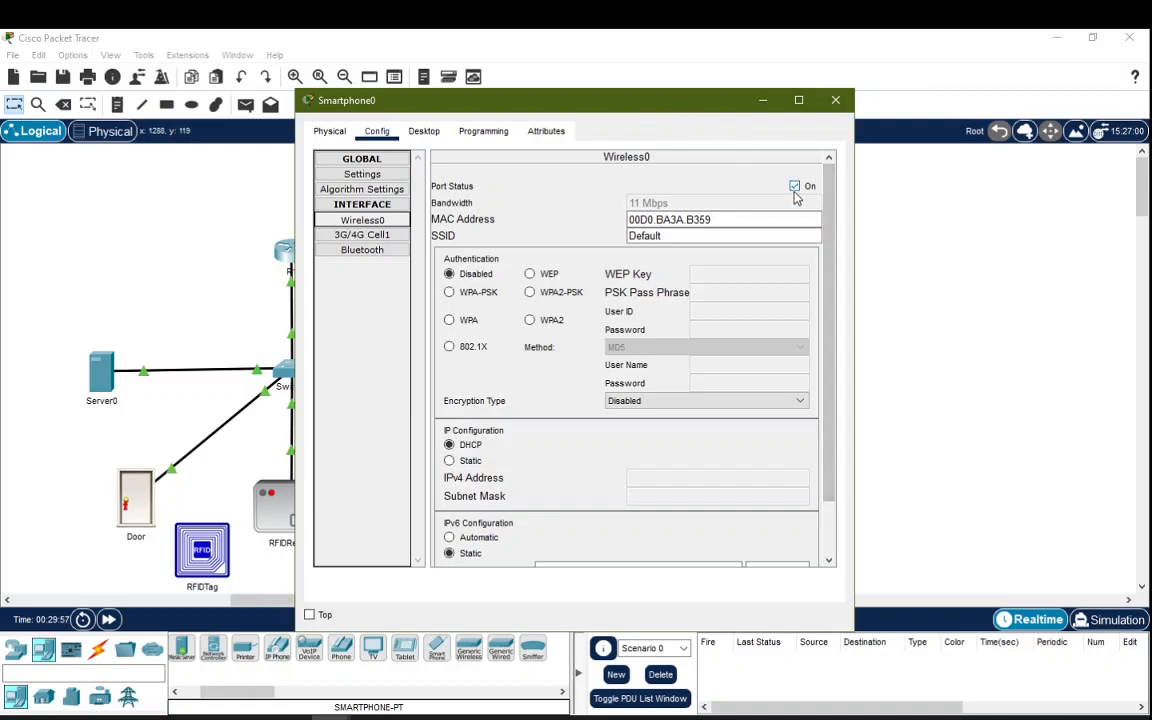
drag(656, 107, 895, 105)
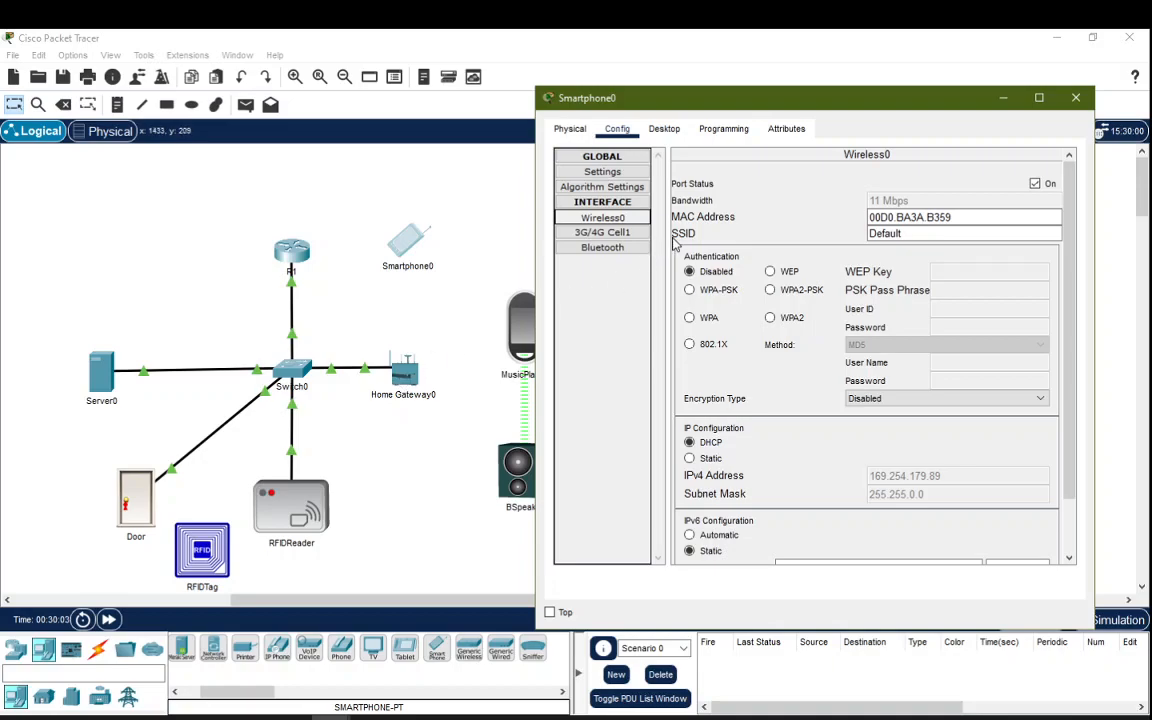
drag(908, 234, 878, 234)
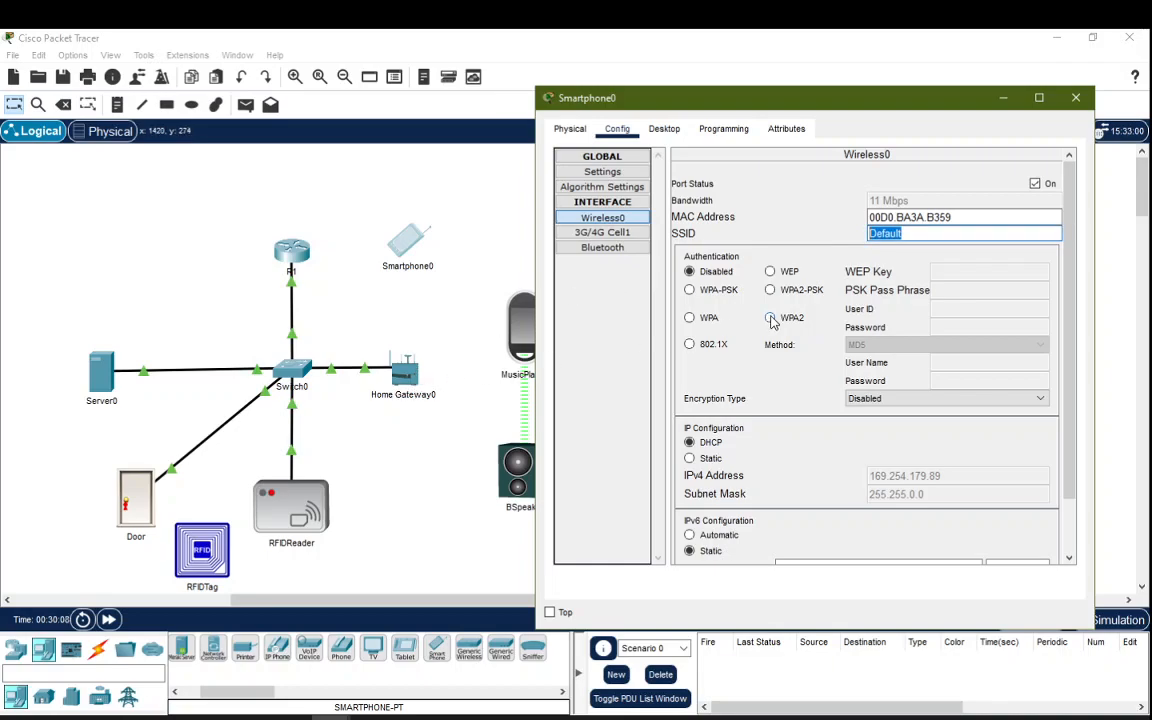
text(HomeGateway)
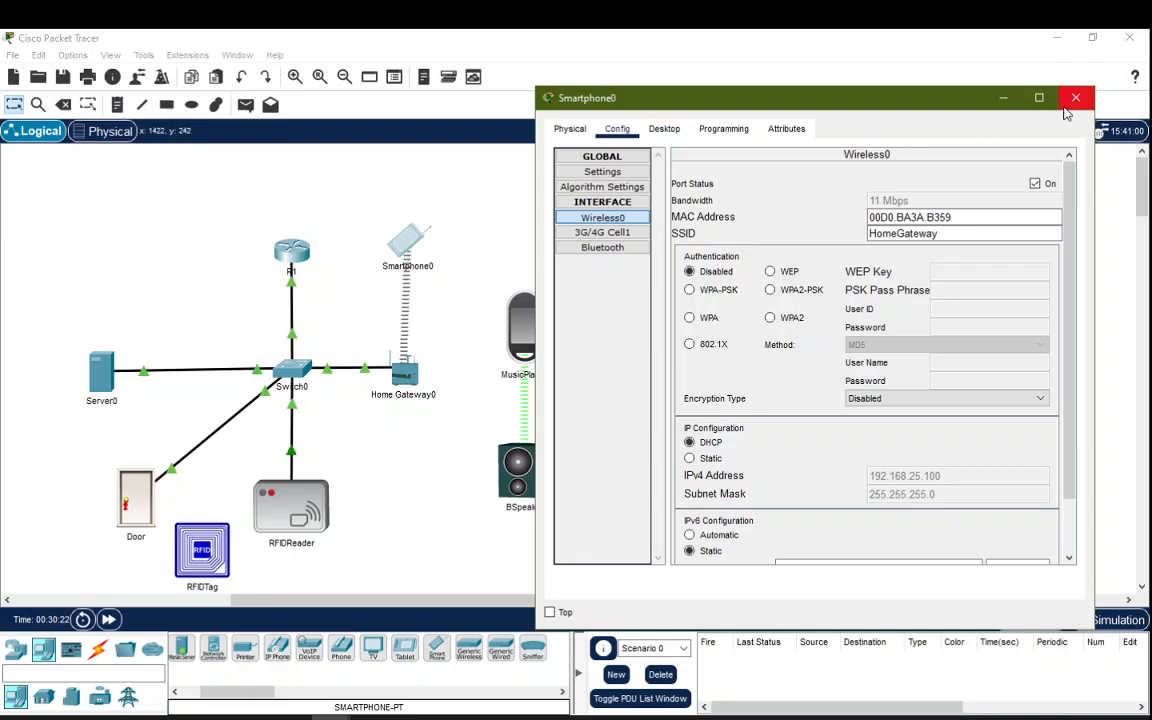
click(1075, 98)
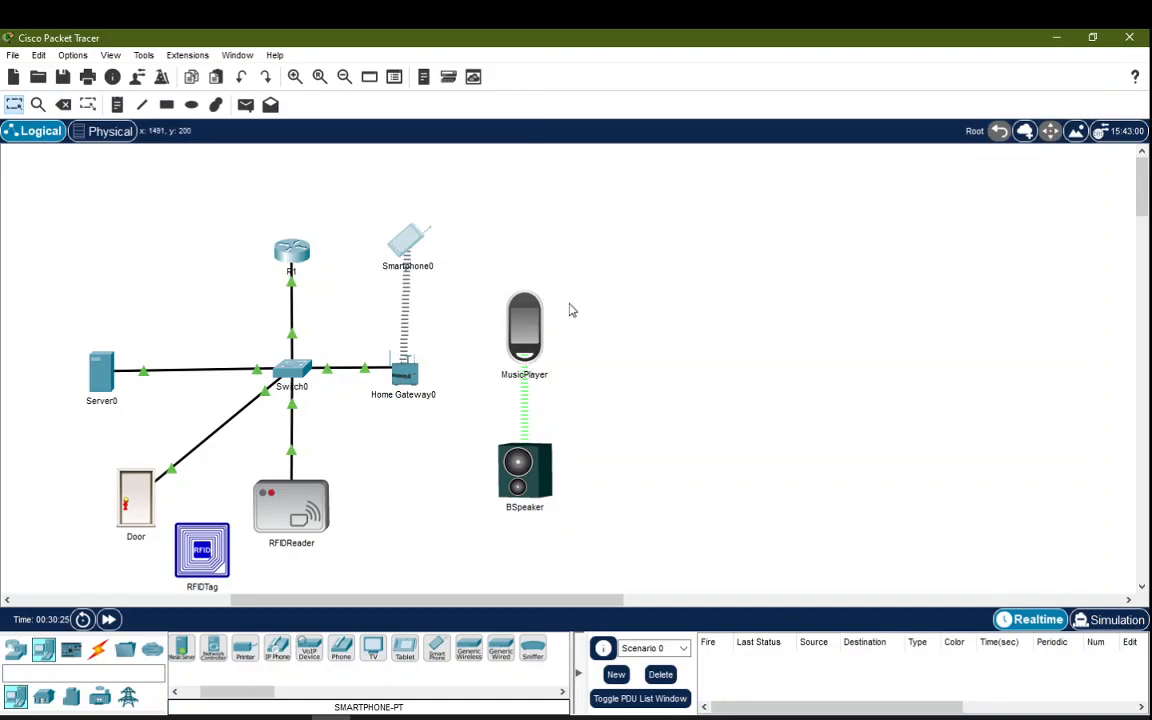
Step: Turn on MusicPlayer's Wireless0 port so it joins HomeGateway, then close its settings
click(526, 322)
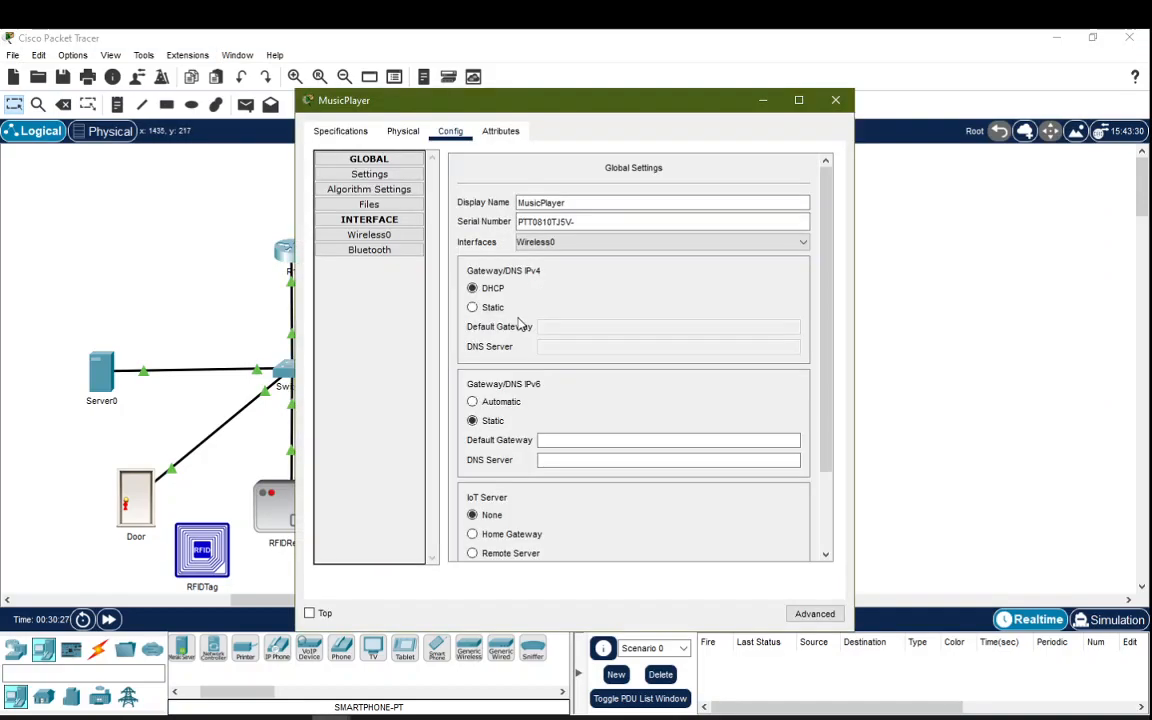
click(367, 234)
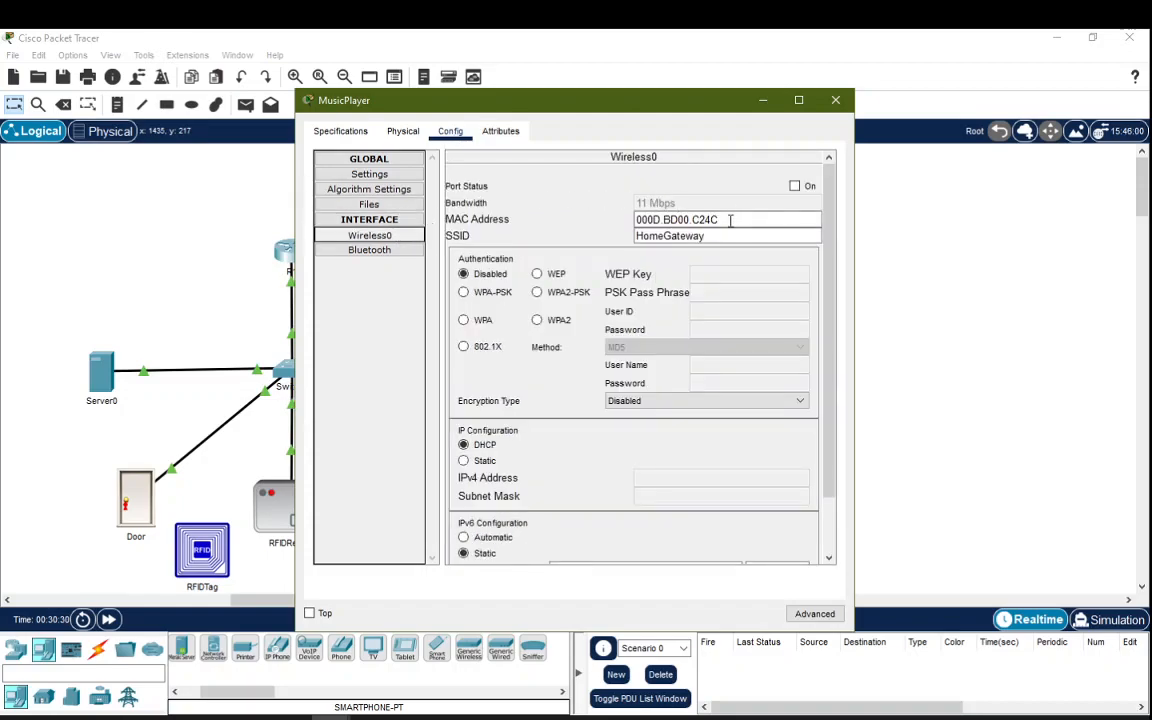
click(794, 186)
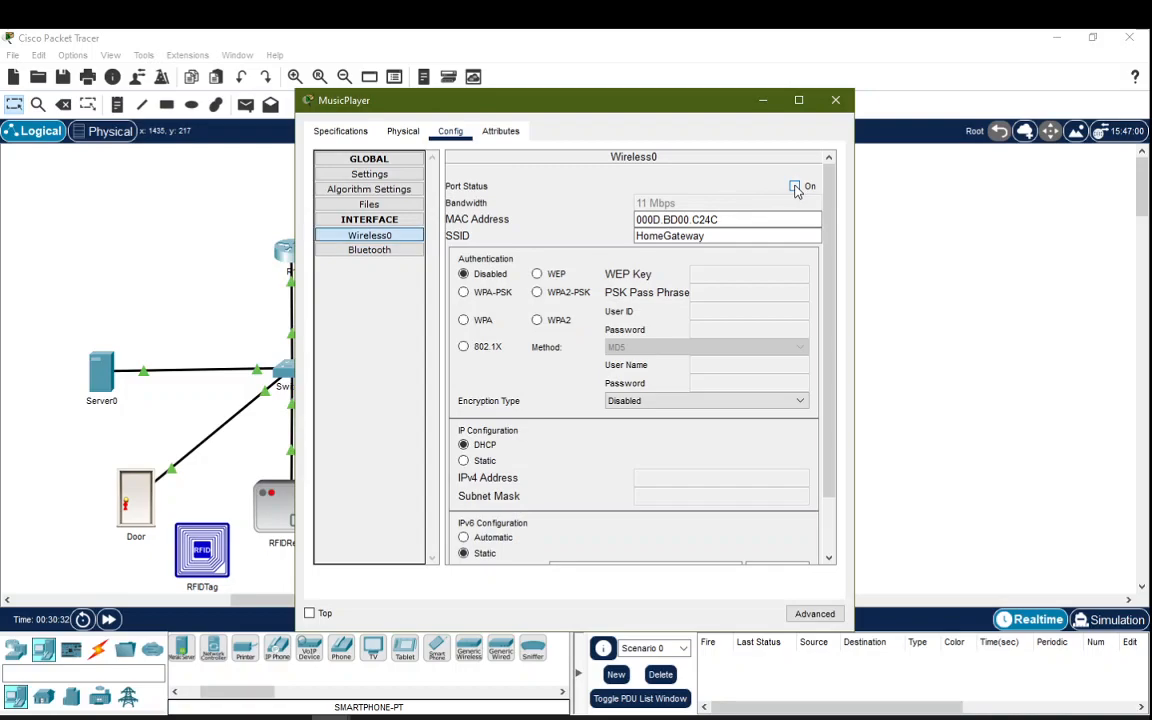
drag(674, 103, 898, 108)
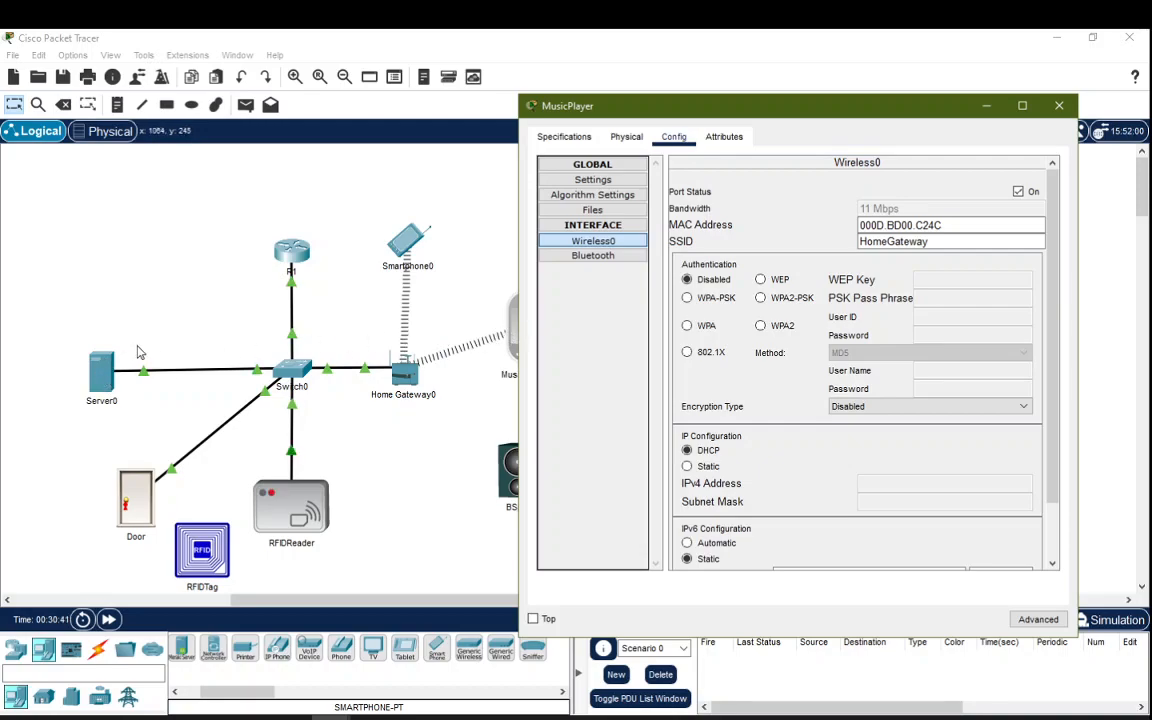
key(Escape)
Step: Log into Server0's IoT Monitor at 192.168.1.15 and view registered Door and RFIDReader
click(101, 374)
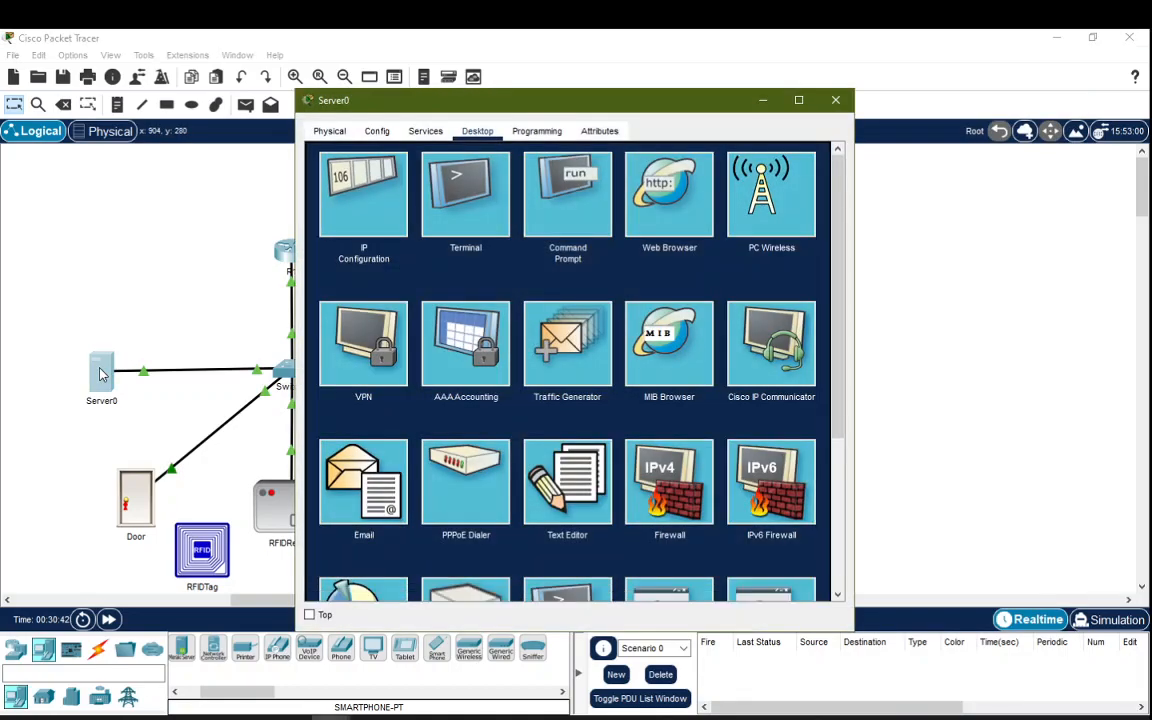
scroll(450, 328, down, 4)
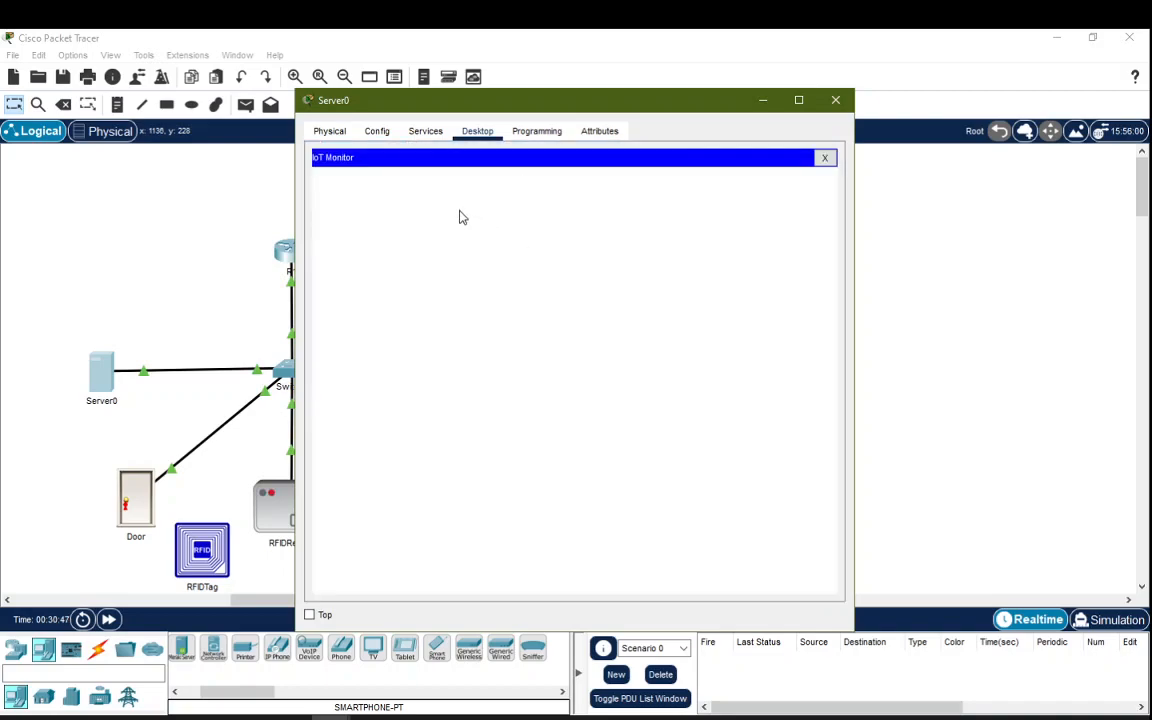
click(626, 181)
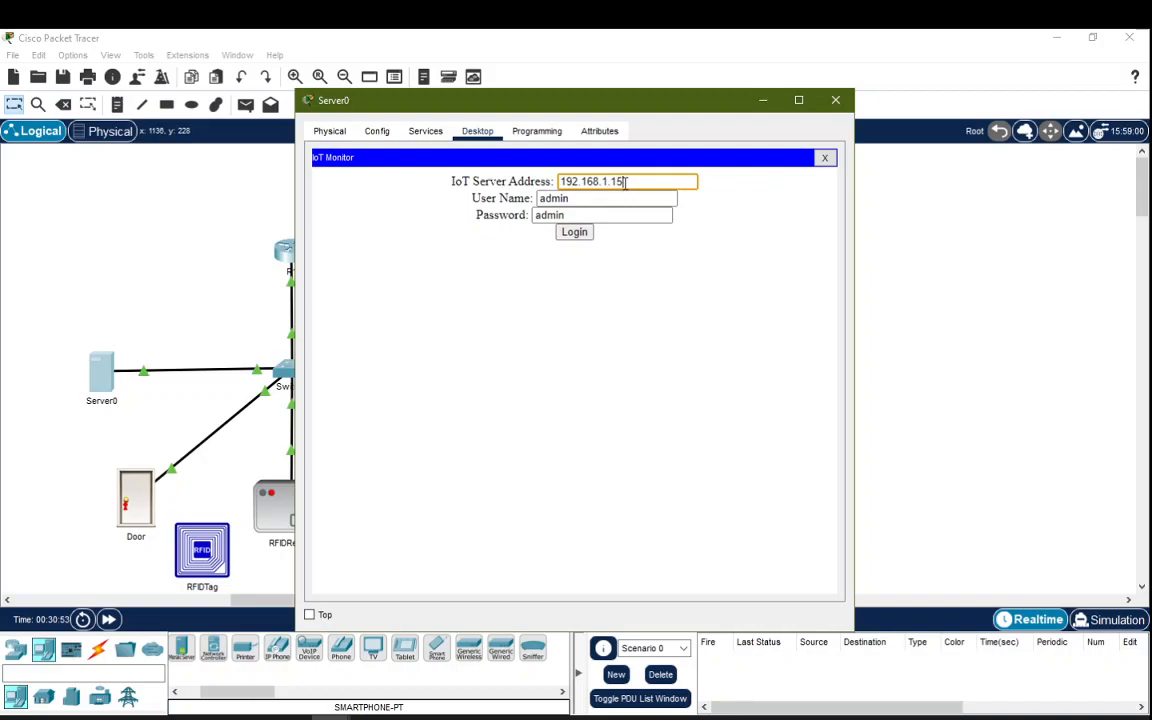
click(574, 233)
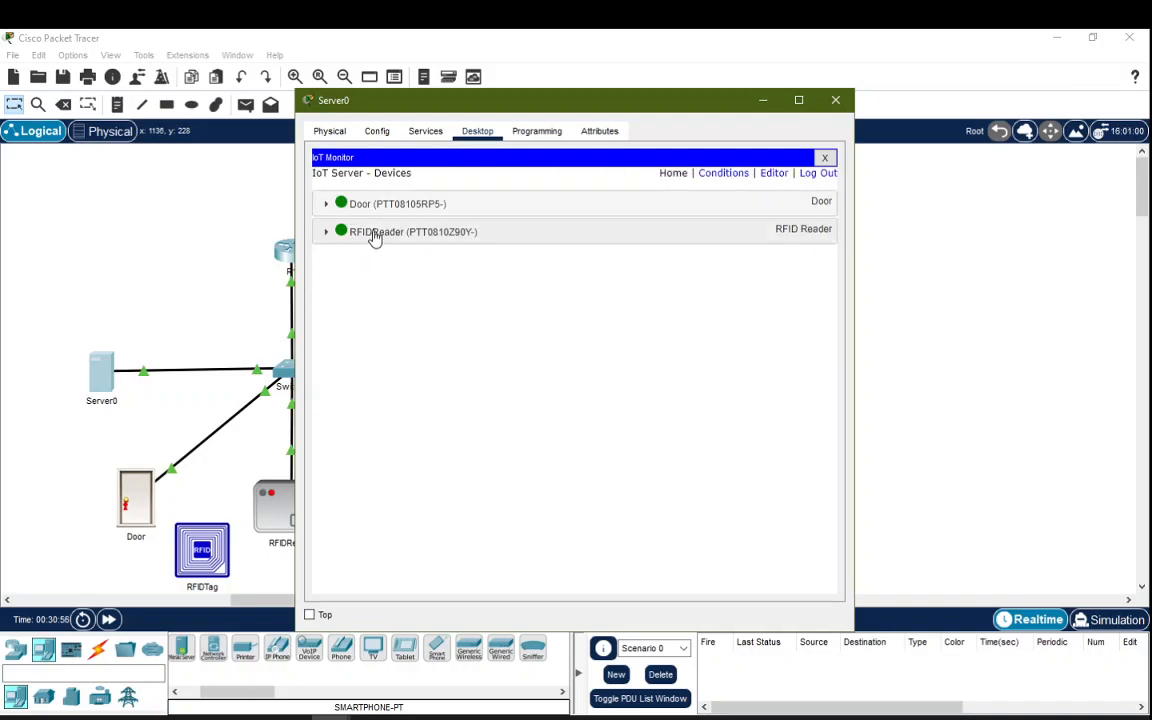
drag(441, 107, 232, 147)
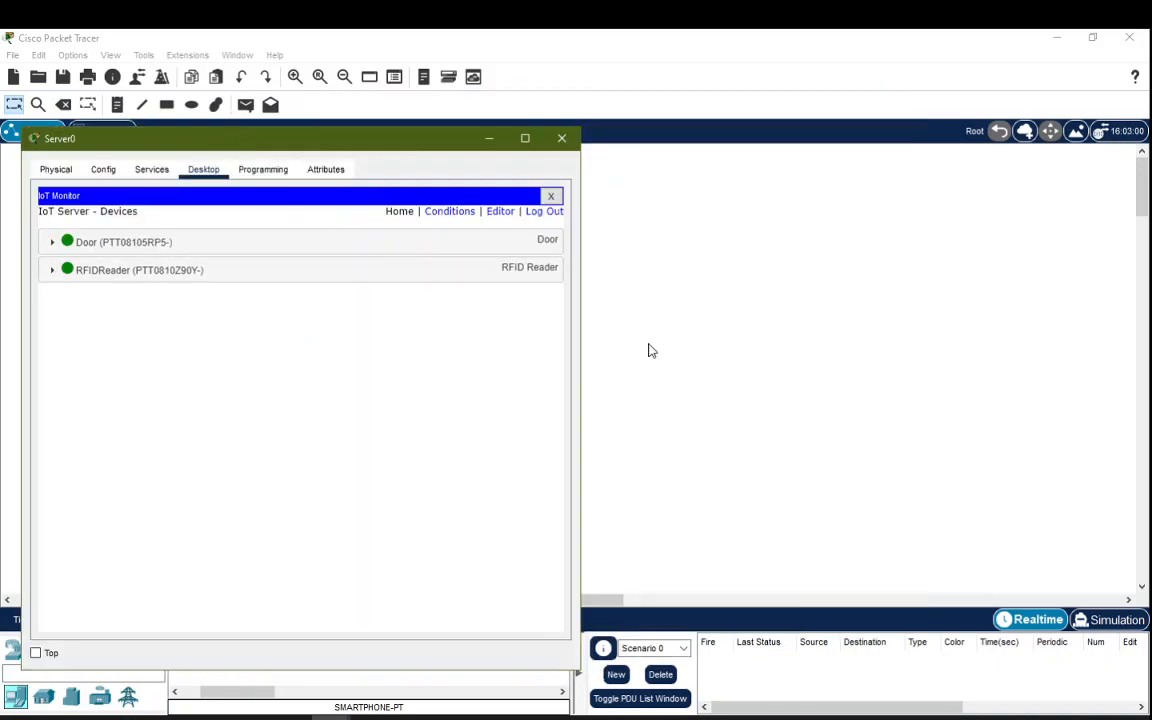
drag(451, 149, 820, 176)
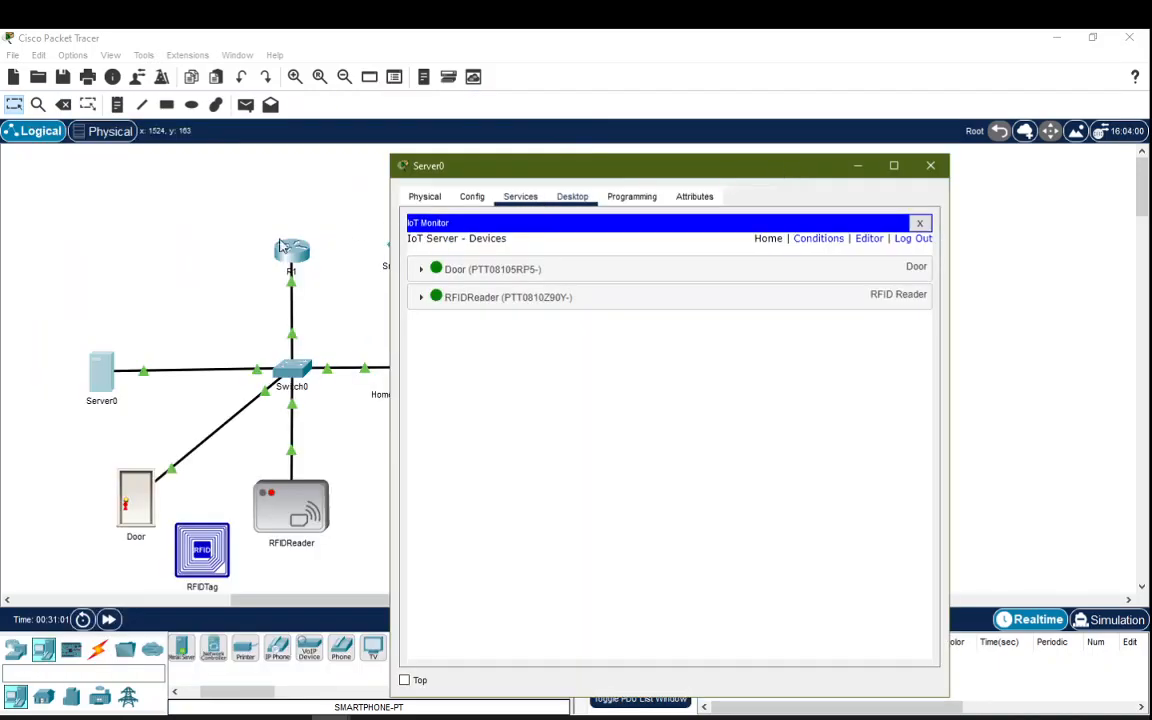
Step: Open the MusicPlayer and scroll through its Wireless0 configuration page
click(166, 227)
click(520, 330)
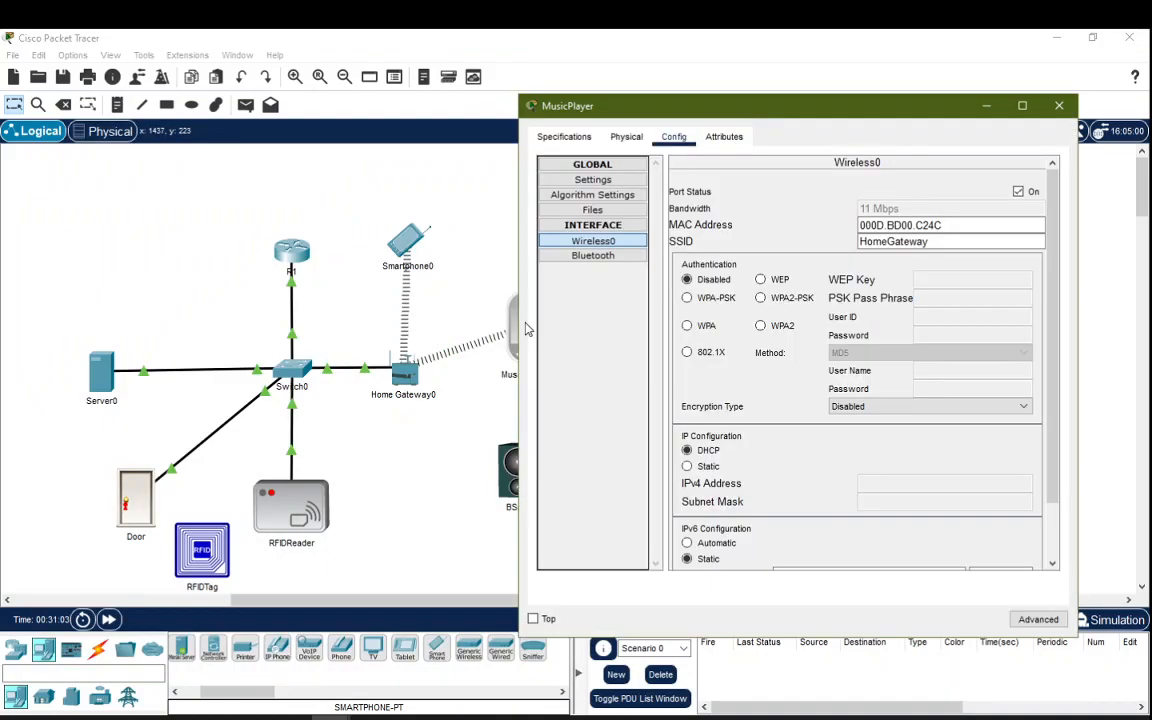
scroll(757, 417, down, 2)
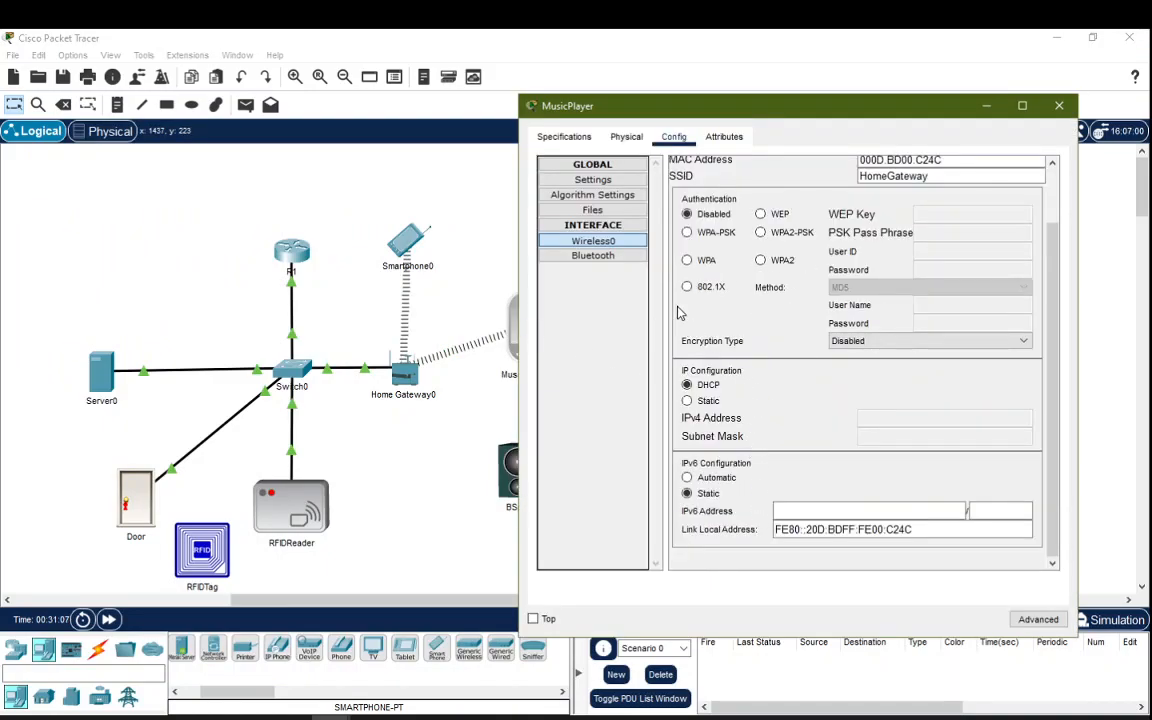
scroll(700, 319, up, 2)
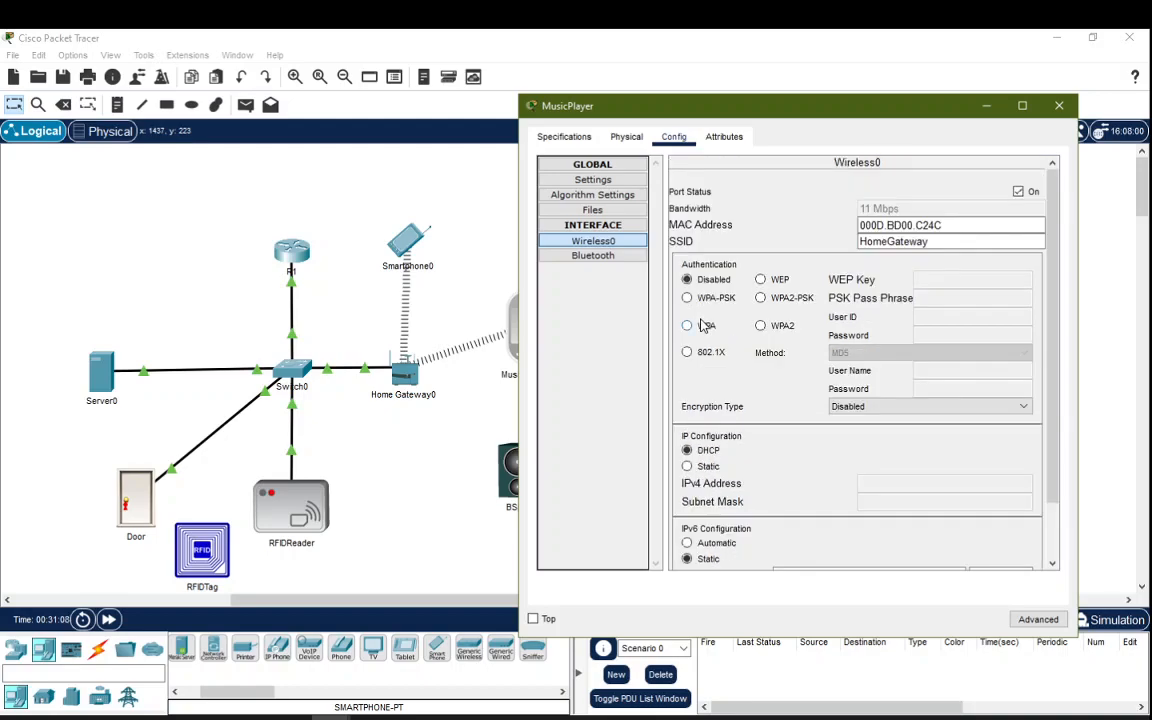
scroll(702, 325, down, 2)
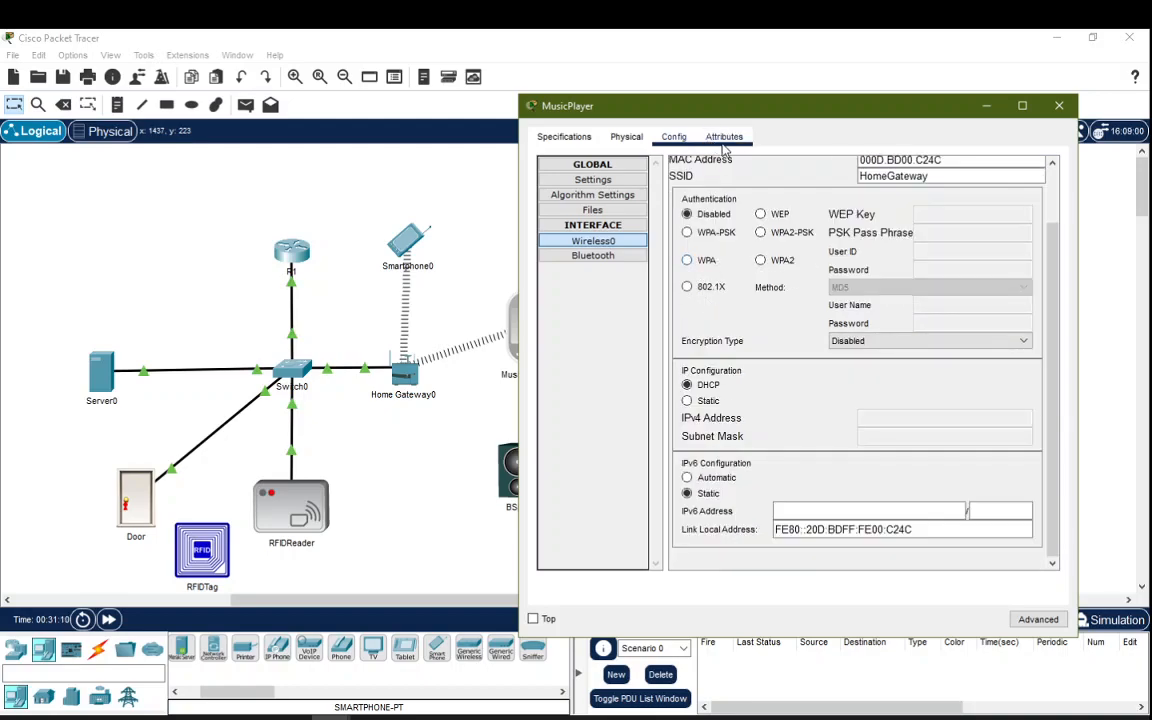
scroll(705, 235, up, 2)
Step: Check the MusicPlayer's Physical and Specifications views, return to Config, and close it
click(626, 137)
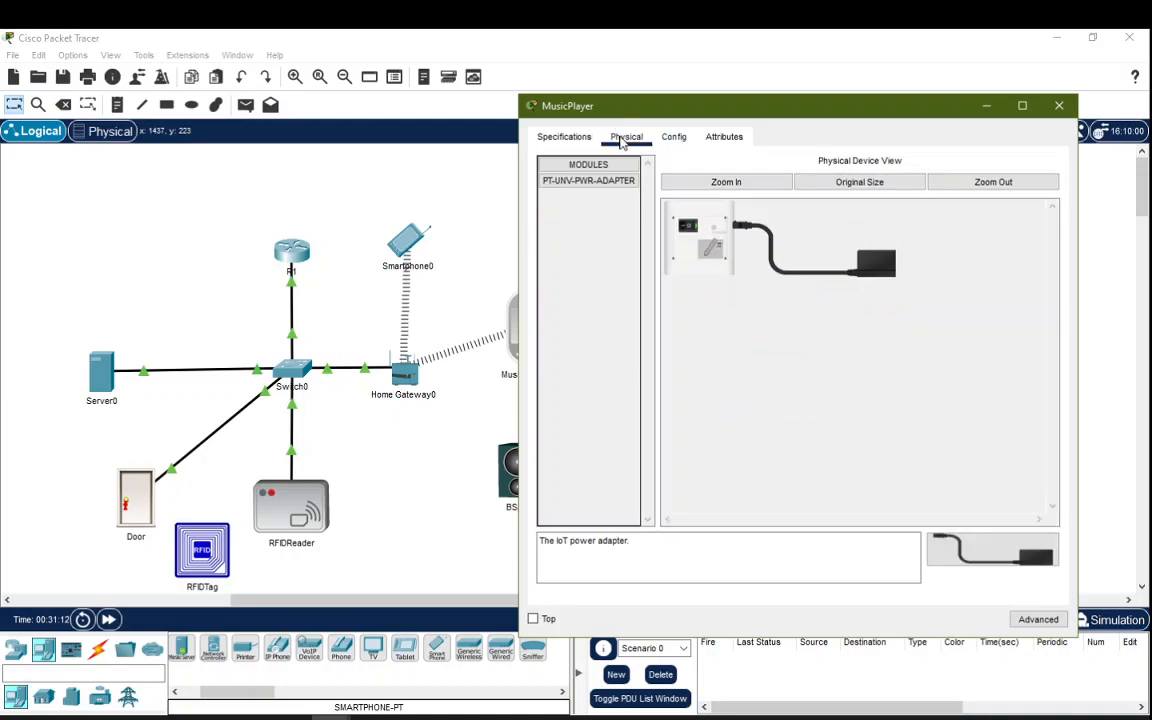
click(562, 137)
click(621, 139)
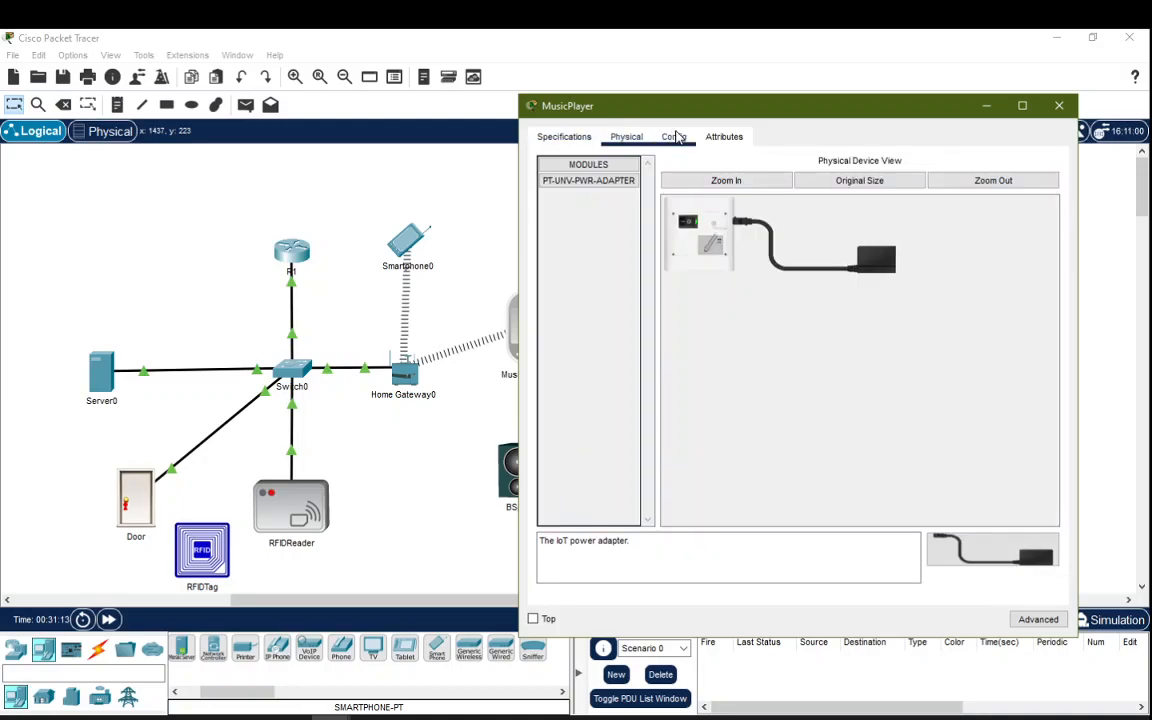
click(674, 137)
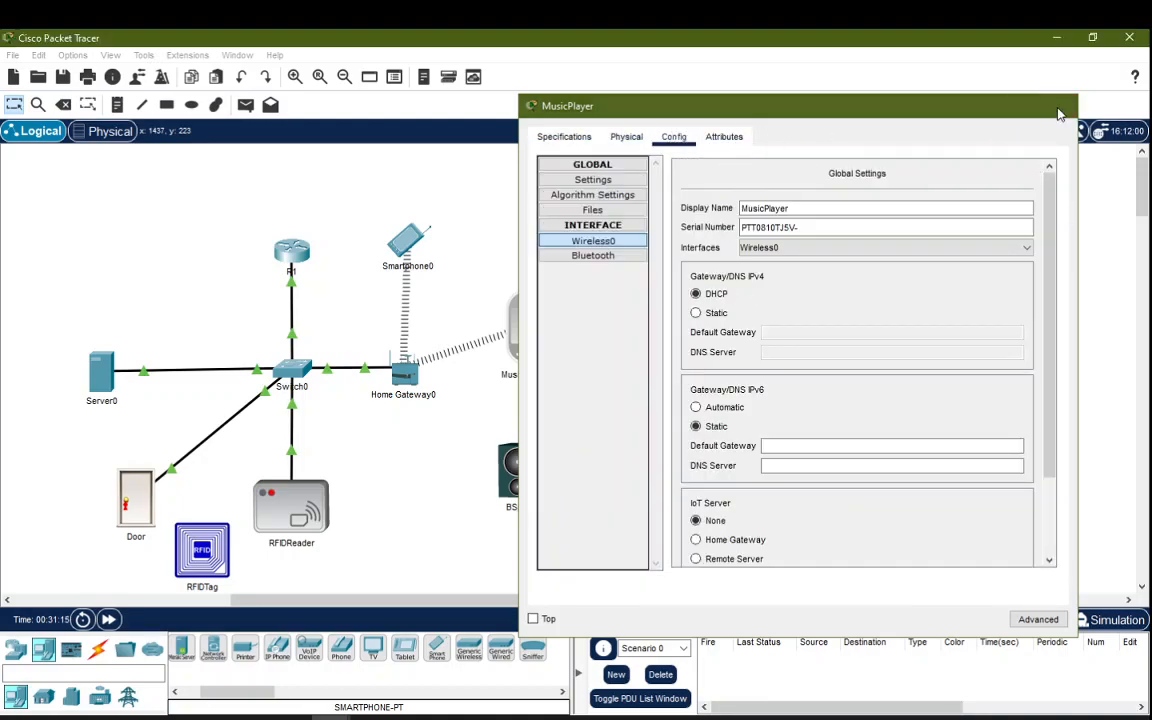
click(1059, 105)
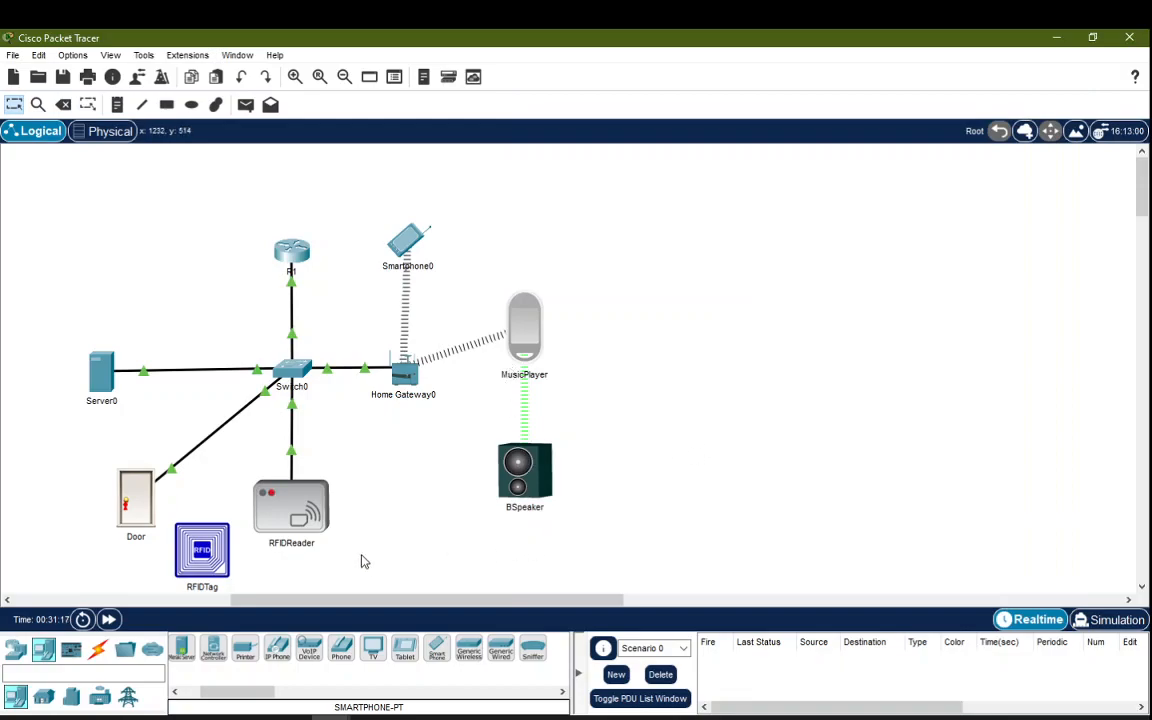
Step: Place a home lamp below Home Gateway0 and rename it 'Light'
click(44, 700)
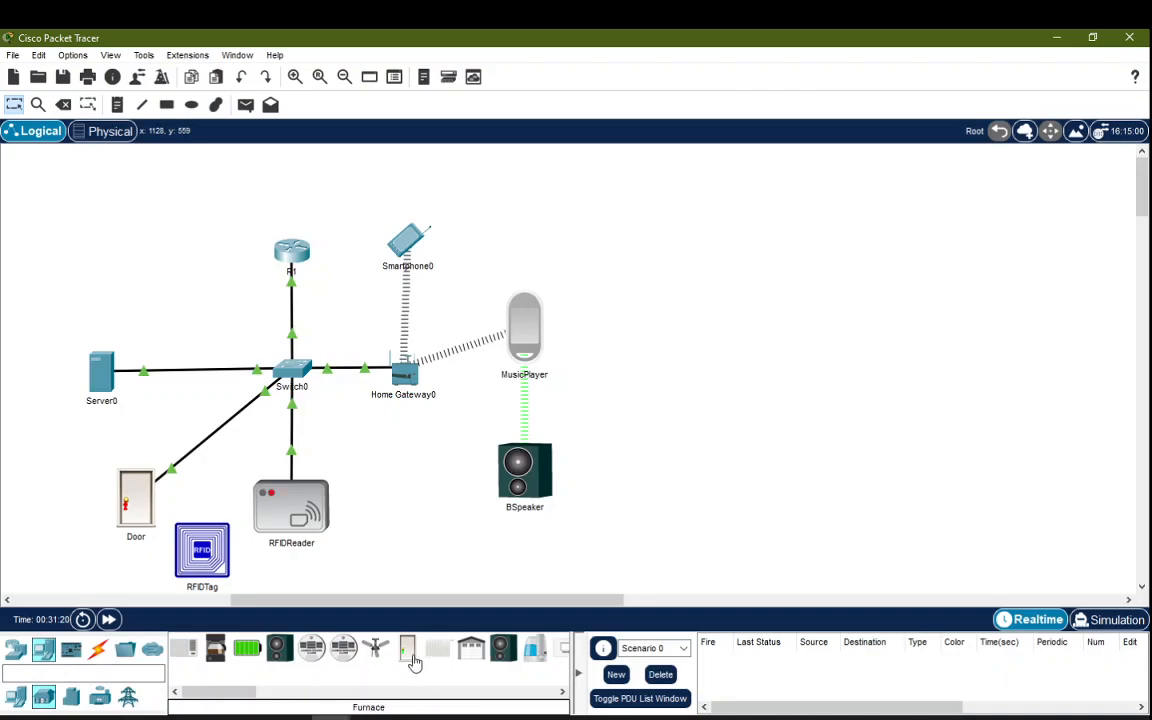
drag(247, 692, 278, 692)
click(480, 648)
click(418, 502)
click(400, 465)
click(399, 503)
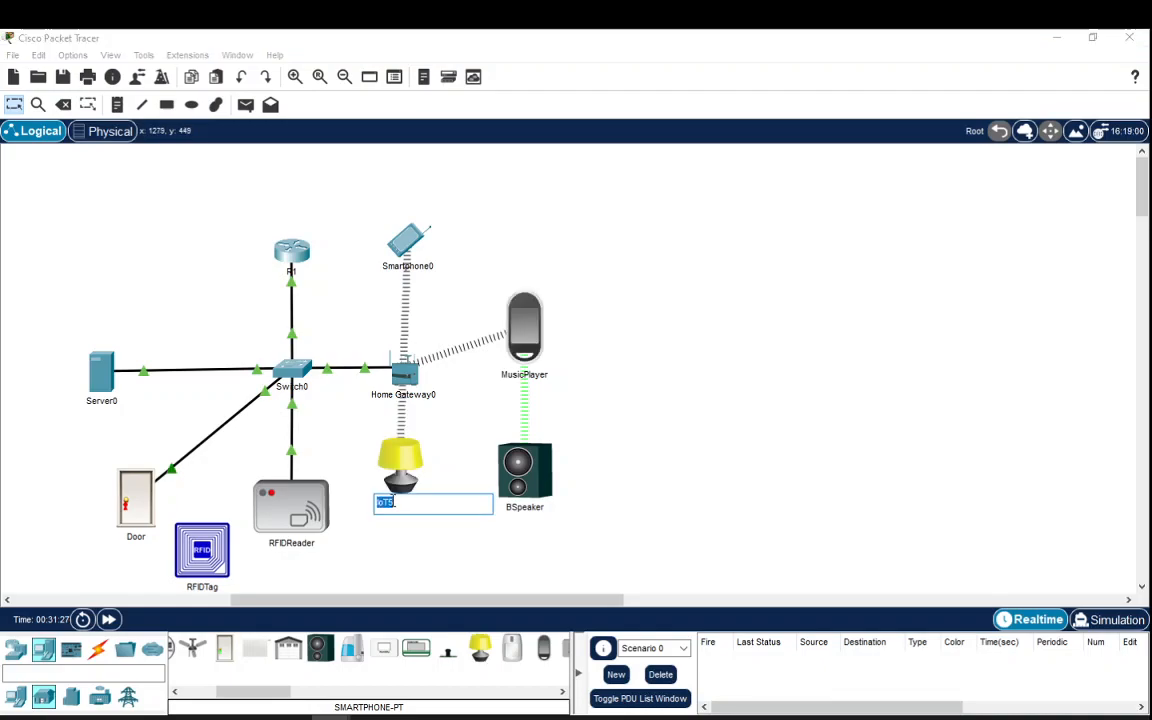
text(Light)
key(Return)
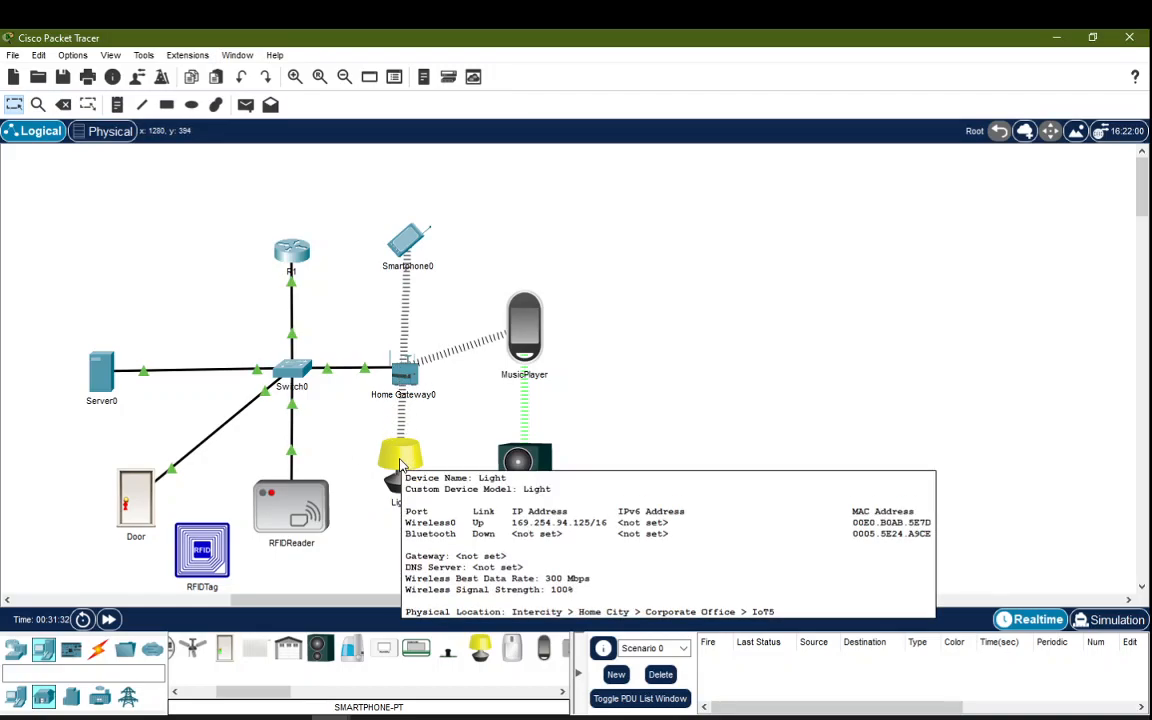
Step: Switch off the Light's Wireless0 port status, then close and reopen its settings
click(400, 465)
click(450, 131)
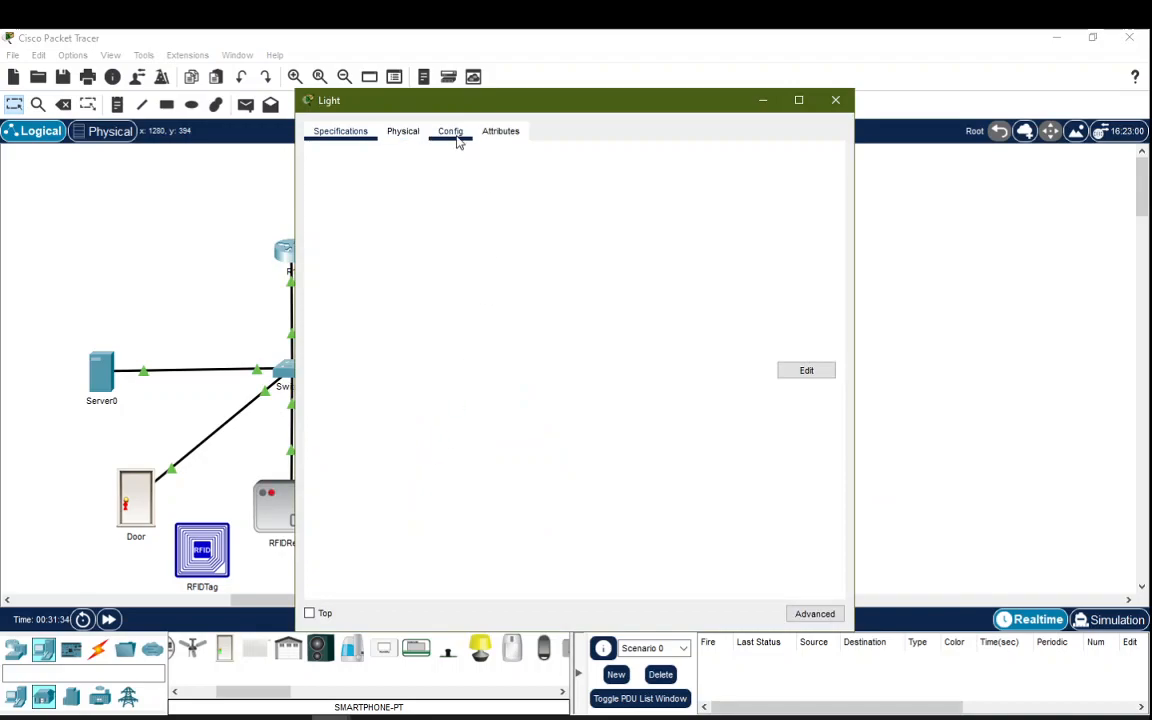
click(362, 236)
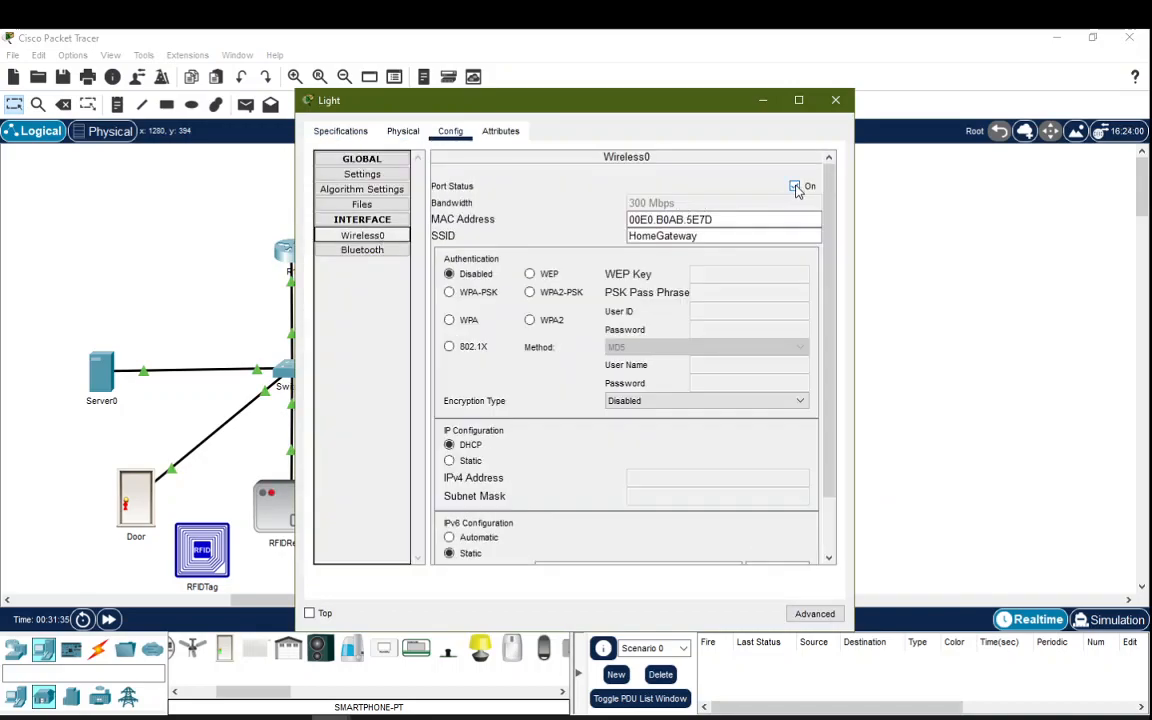
click(795, 186)
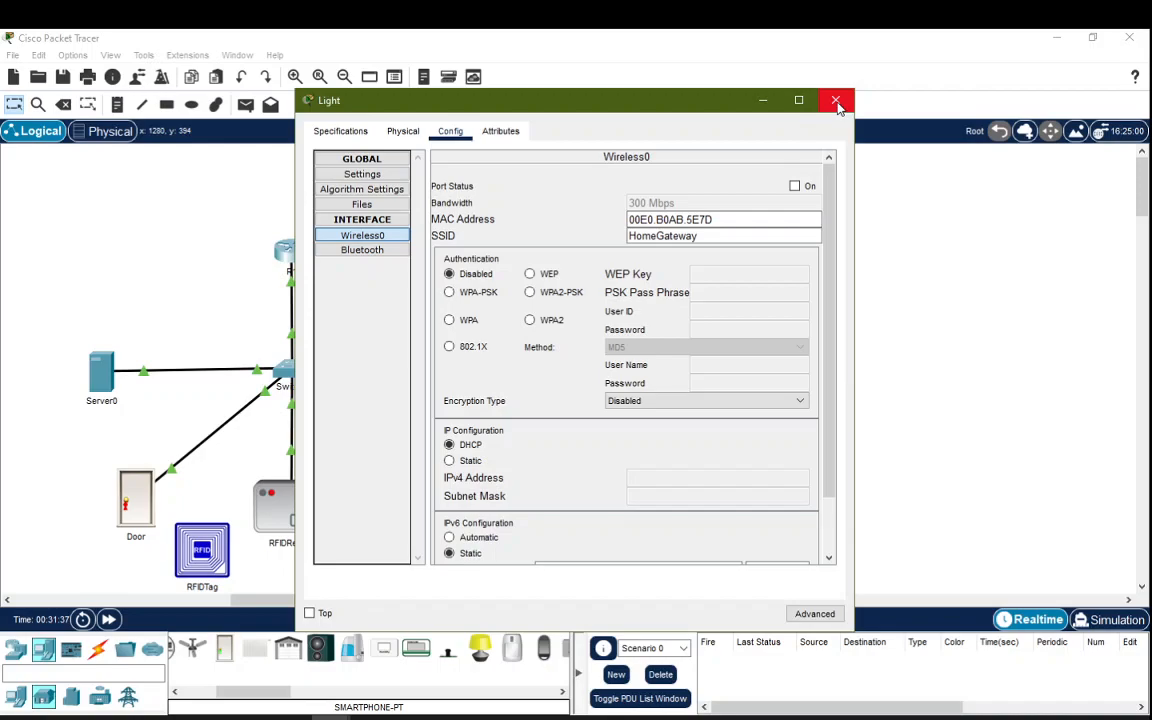
click(836, 100)
click(400, 462)
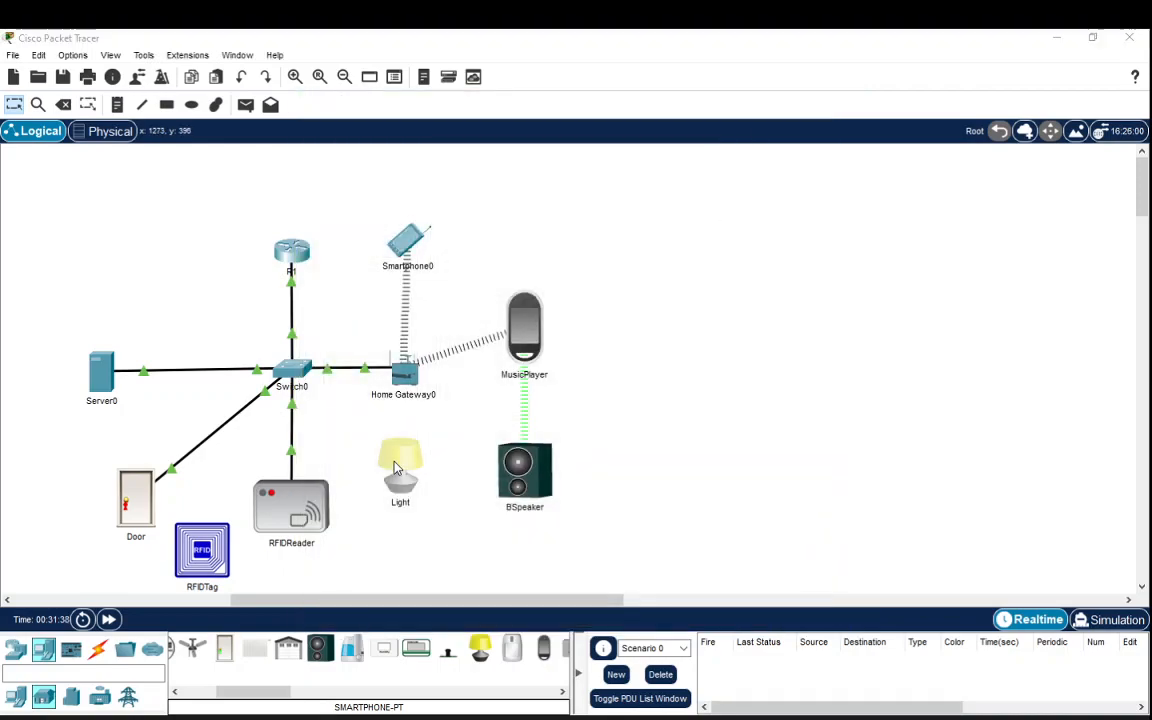
Step: Set the Light's network adapter to PT-IOT-NM-1CFE in Advanced I/O Config
click(815, 614)
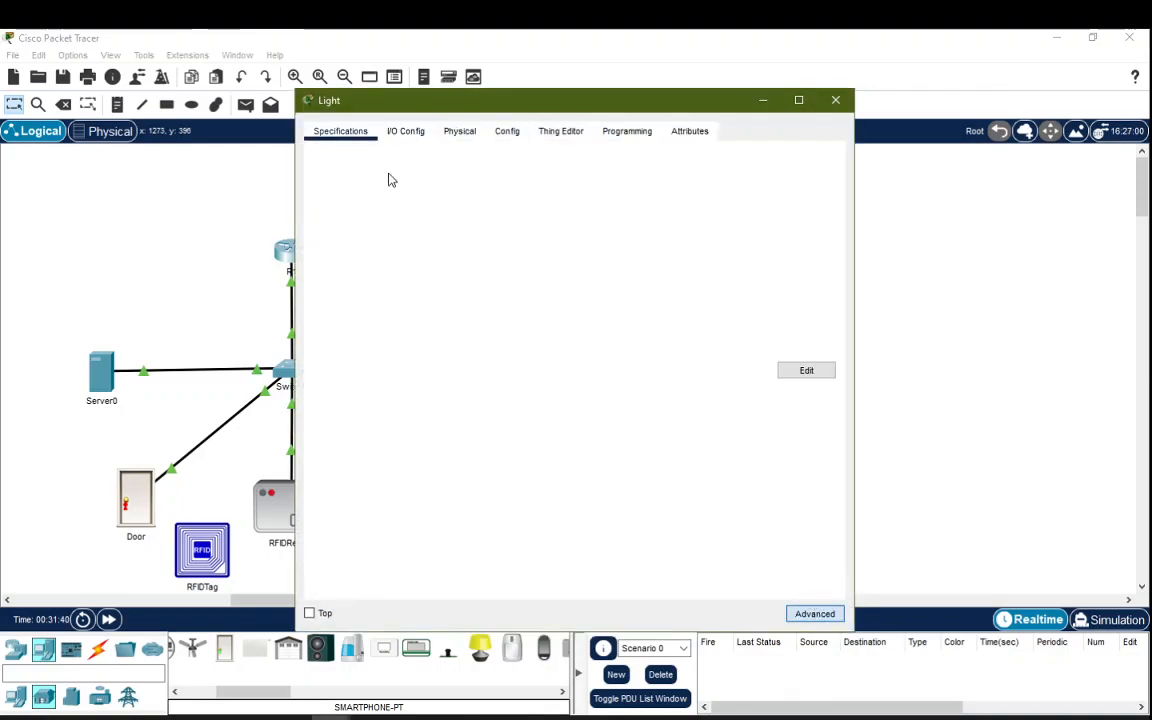
click(405, 131)
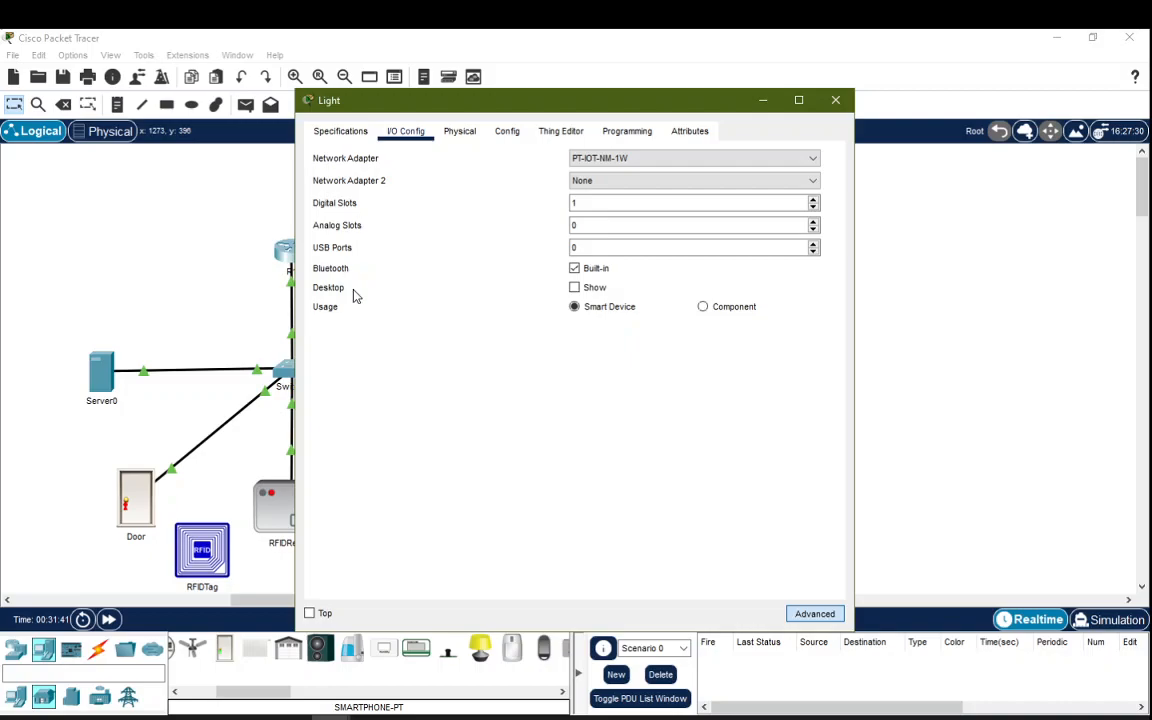
click(638, 160)
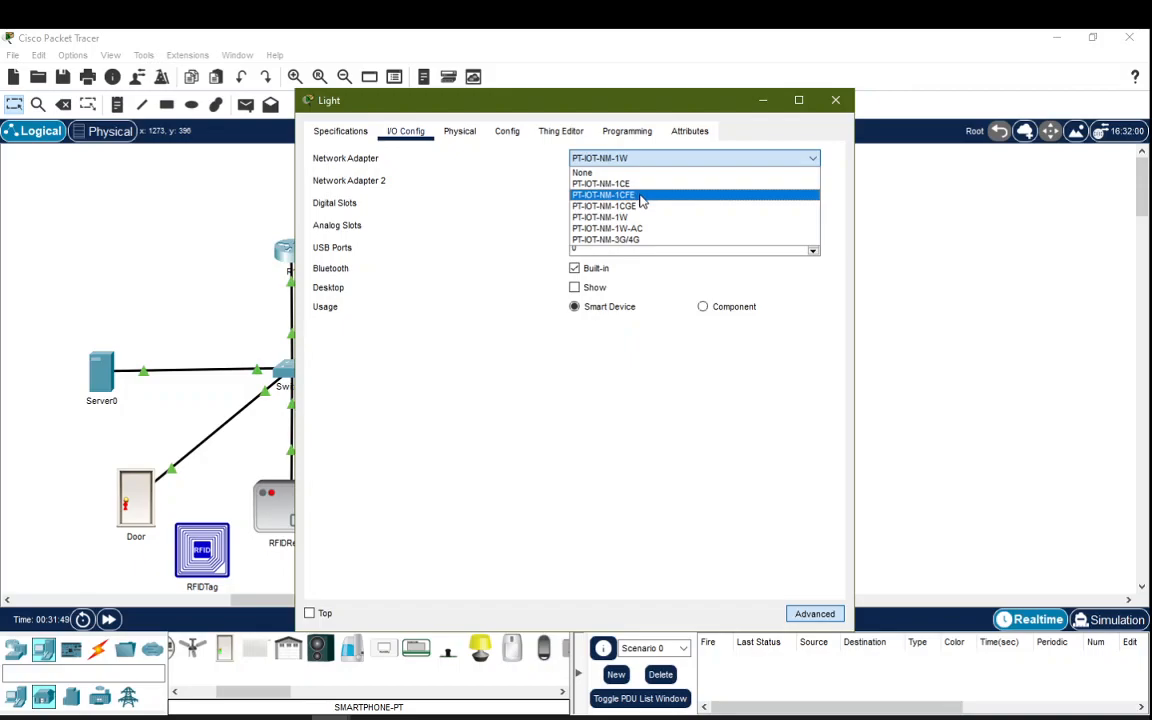
click(642, 196)
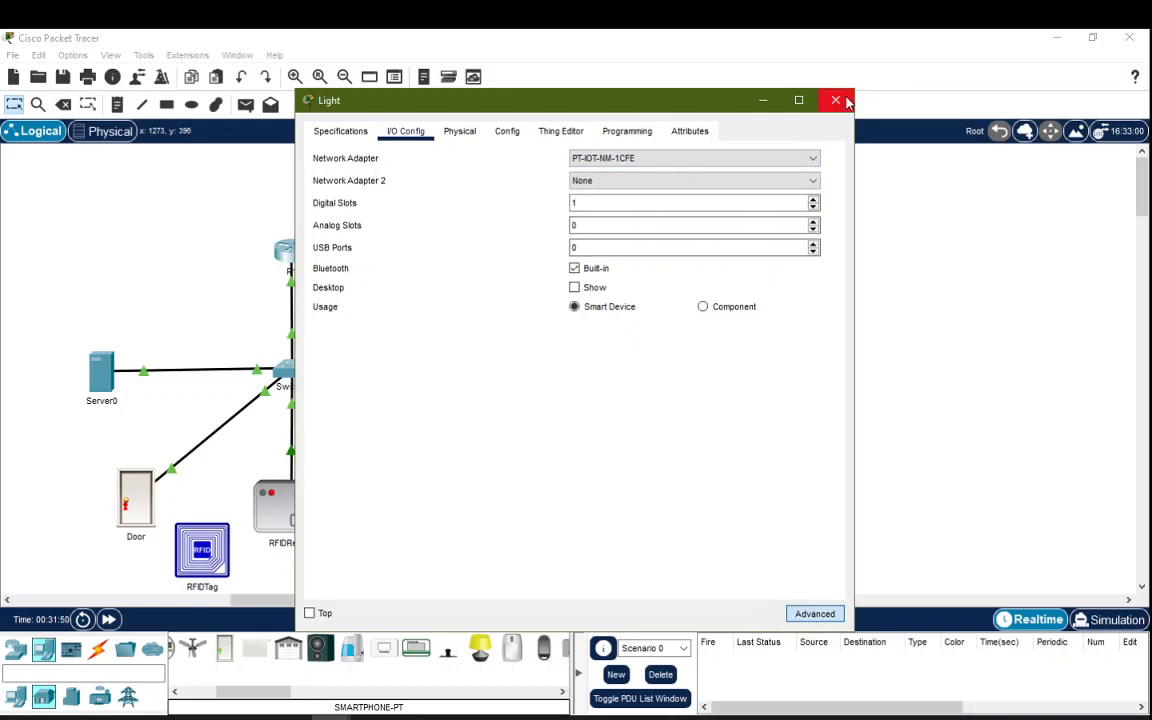
click(846, 100)
Step: Cable Switch0 to the Light with an automatically chosen connection
click(97, 649)
click(186, 650)
click(315, 386)
click(399, 460)
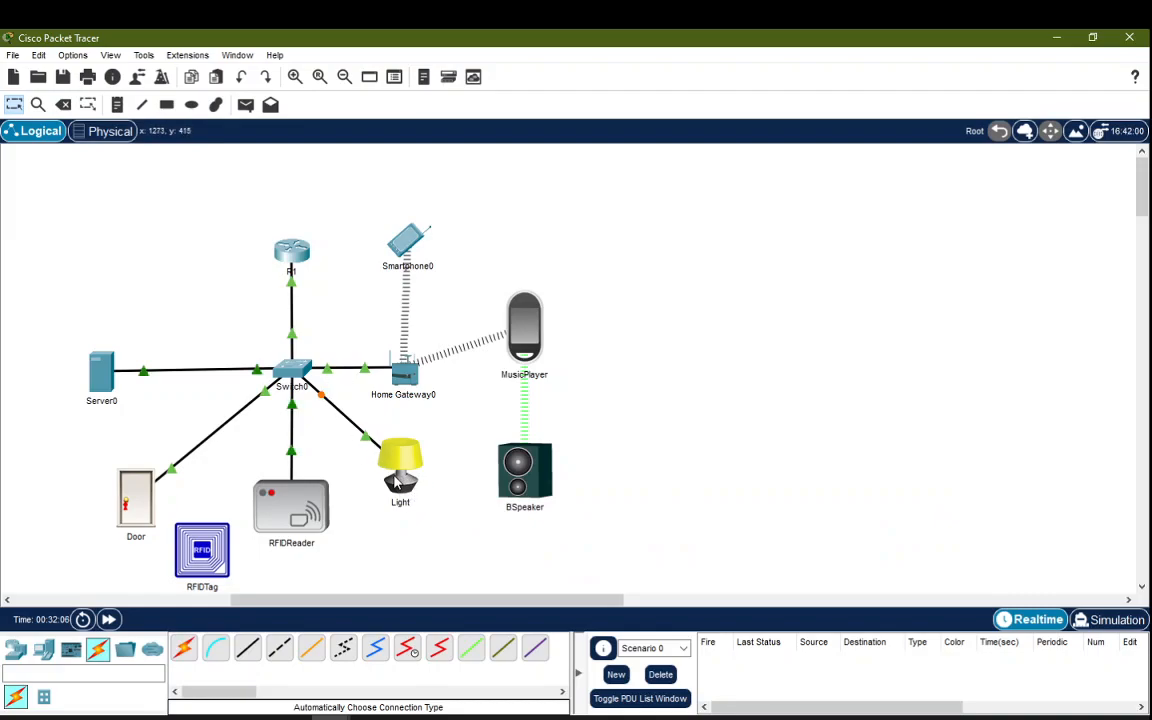
mouse_move(394, 482)
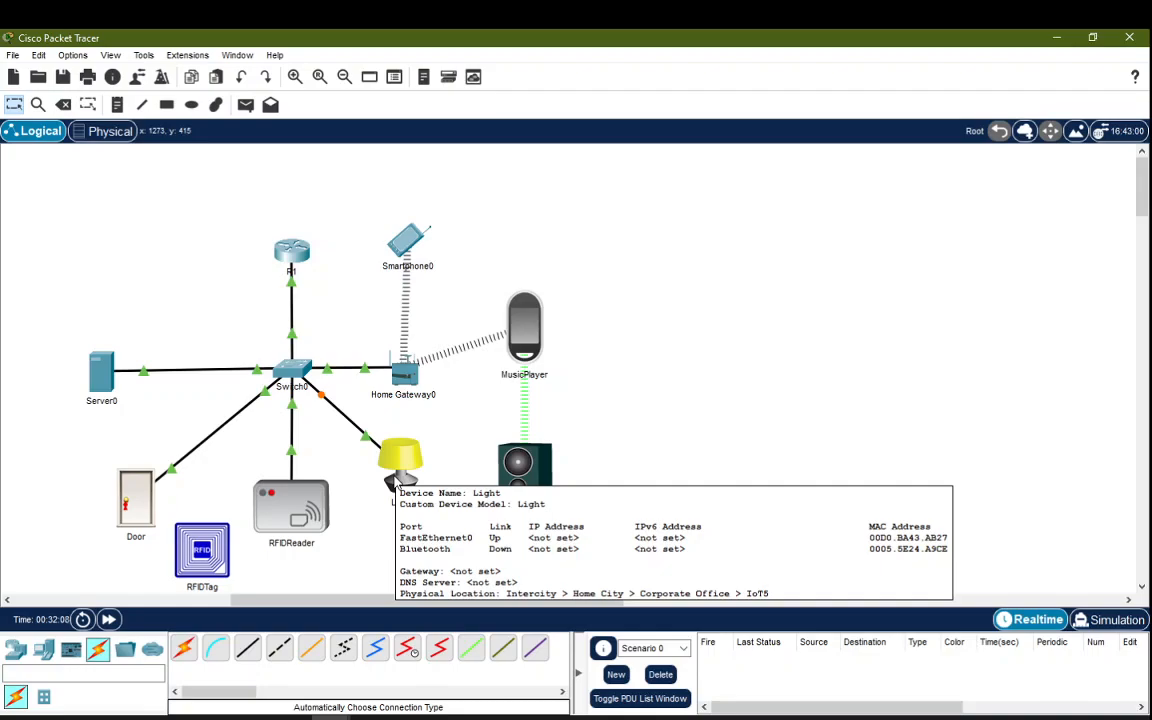
Step: Set the Light's global IPv4 configuration to DHCP
click(408, 465)
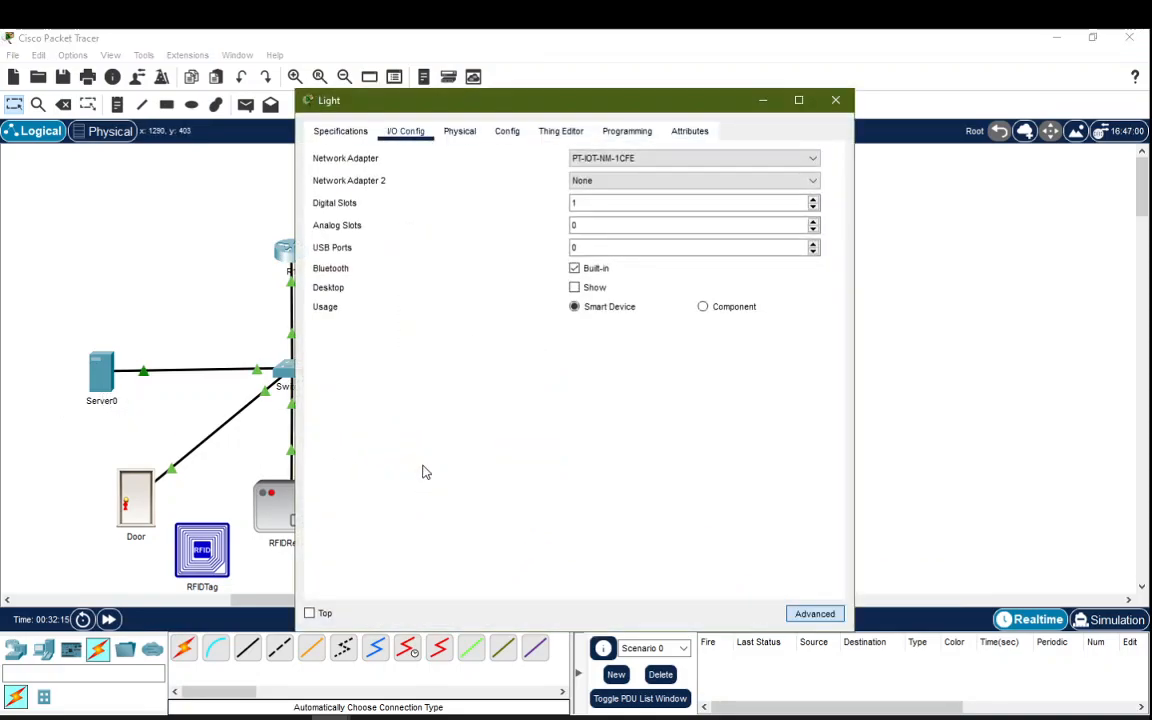
click(511, 137)
click(476, 292)
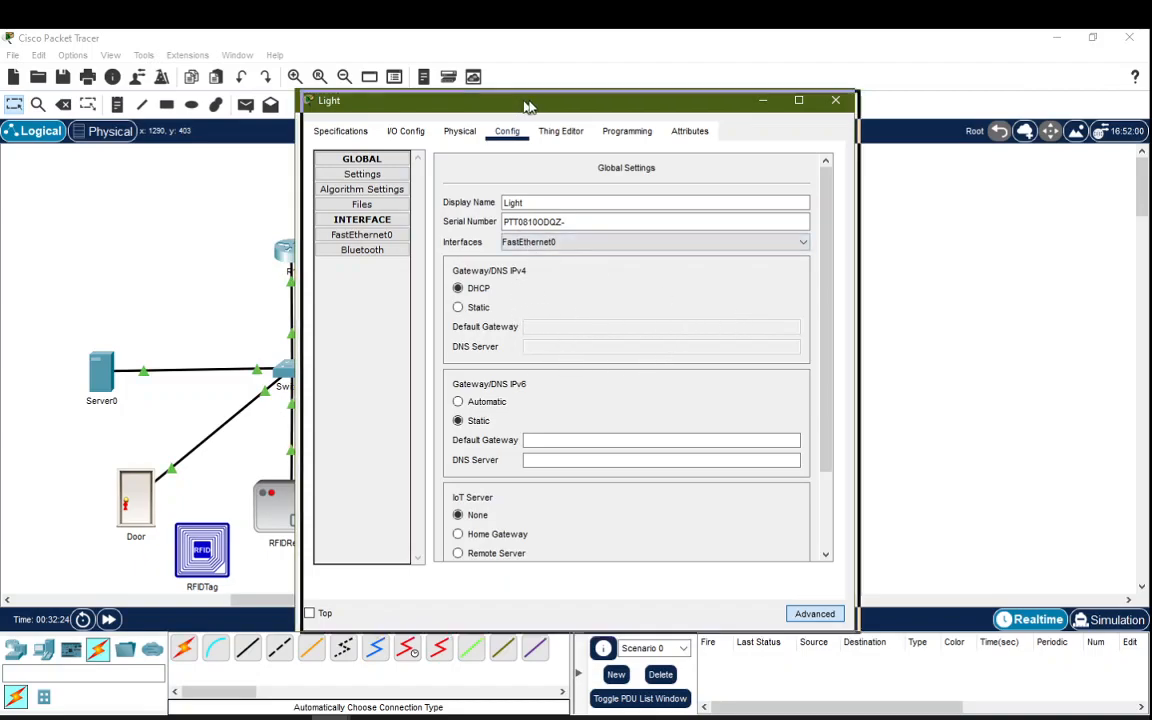
drag(470, 97, 703, 108)
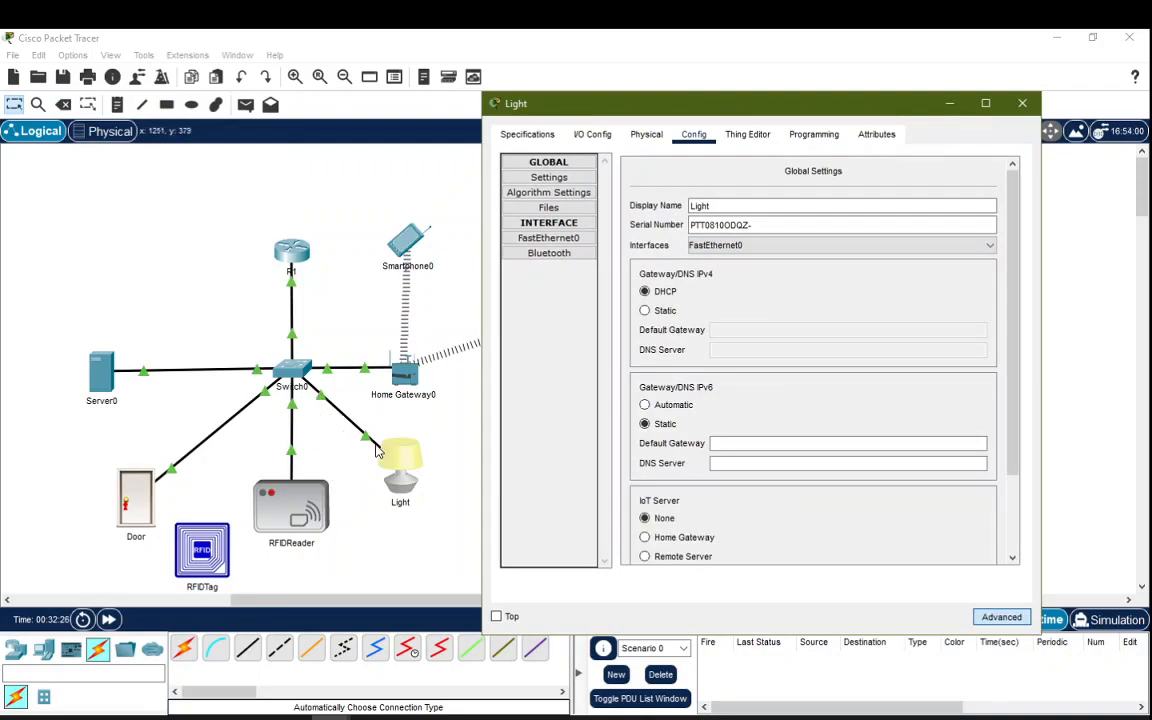
click(663, 310)
click(660, 291)
scroll(729, 437, down, 3)
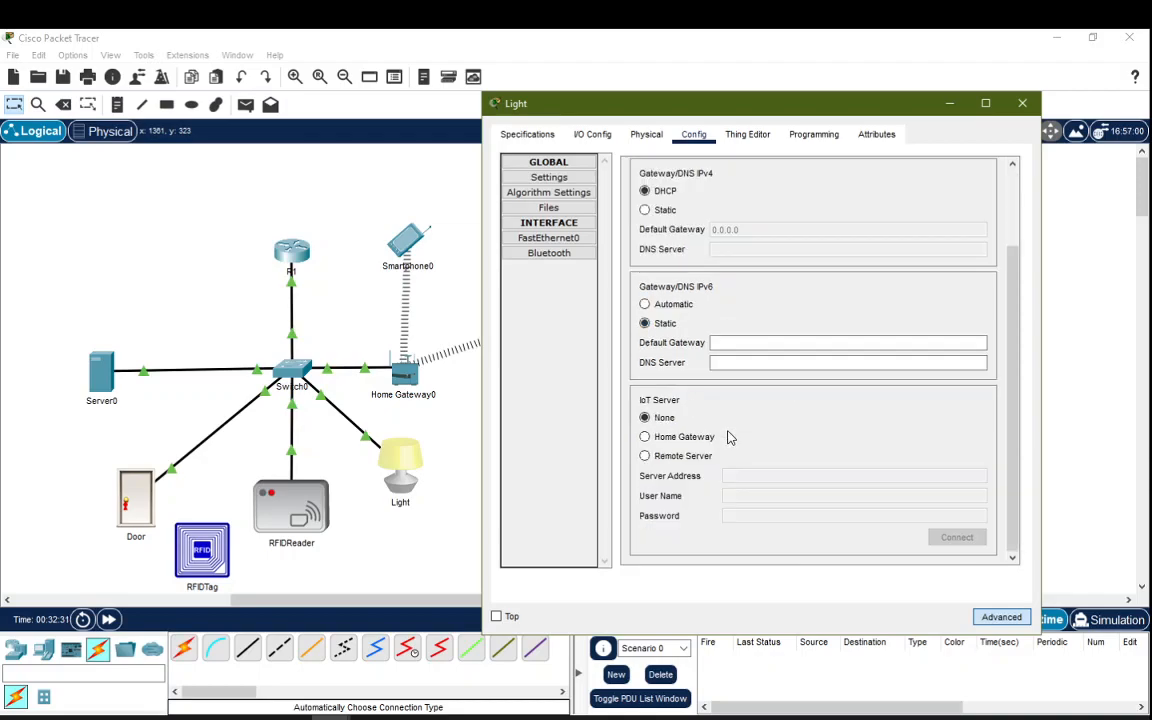
Step: Connect the Light to remote IoT server 192.168.1.15 as admin with the server password
click(670, 457)
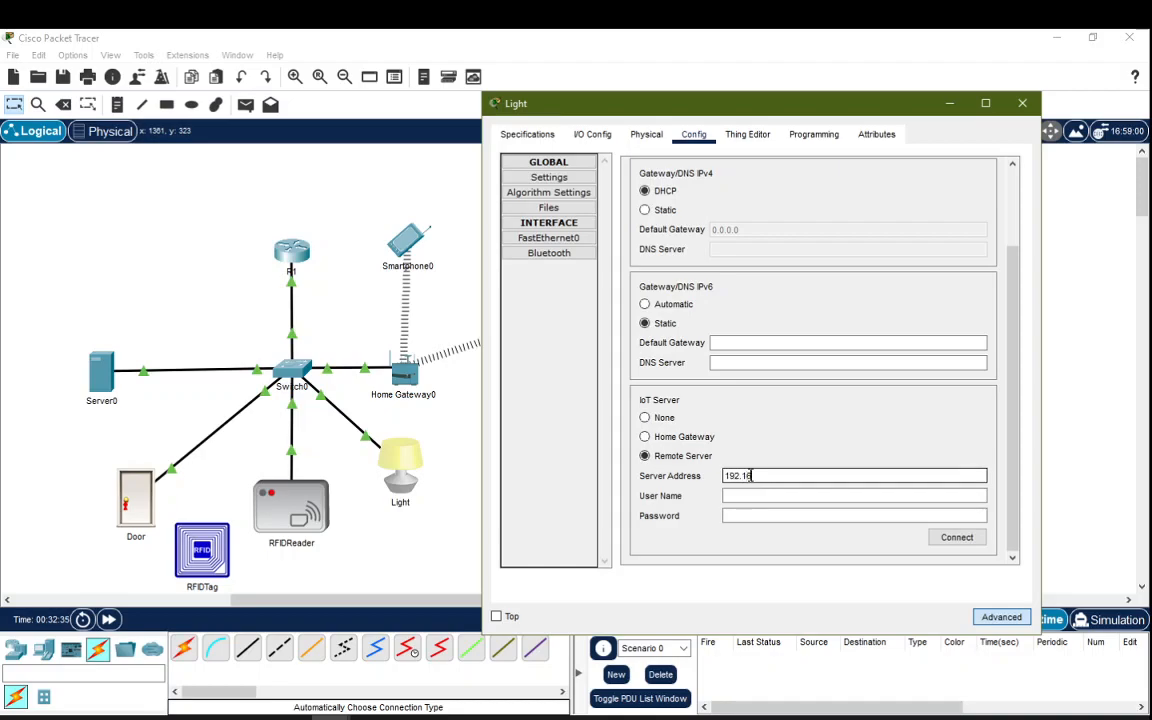
click(751, 476)
text(192.168.1.15)
key(Tab)
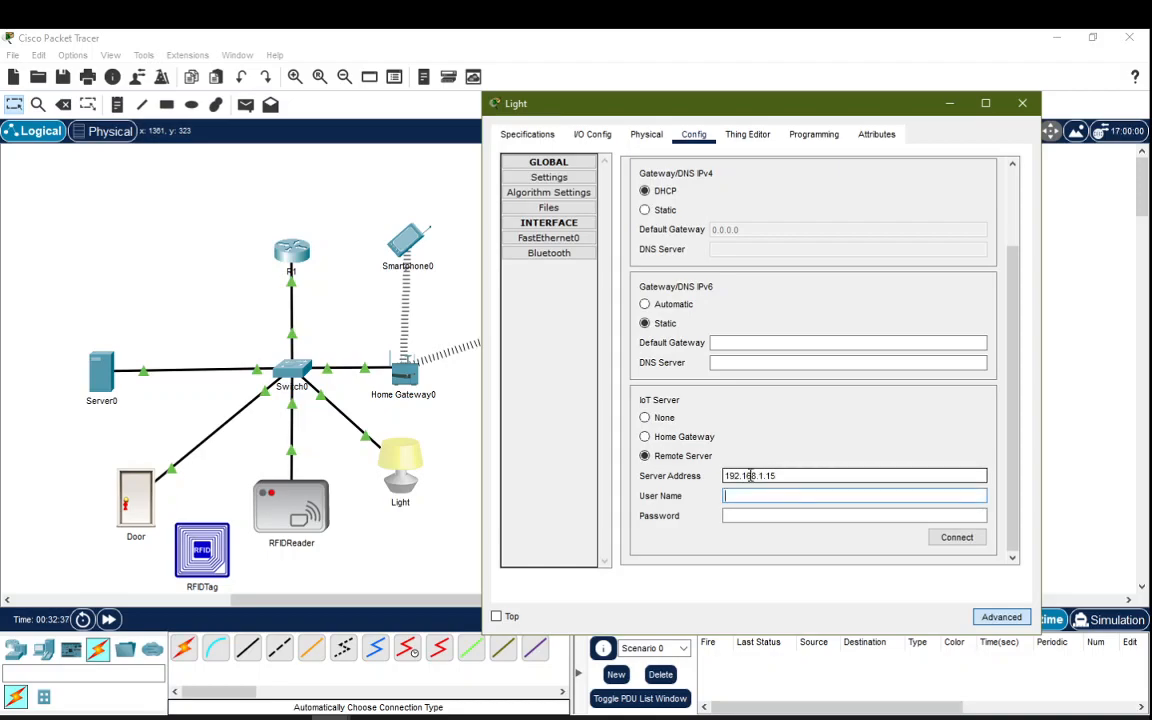
text(admin)
key(Tab)
text(a)
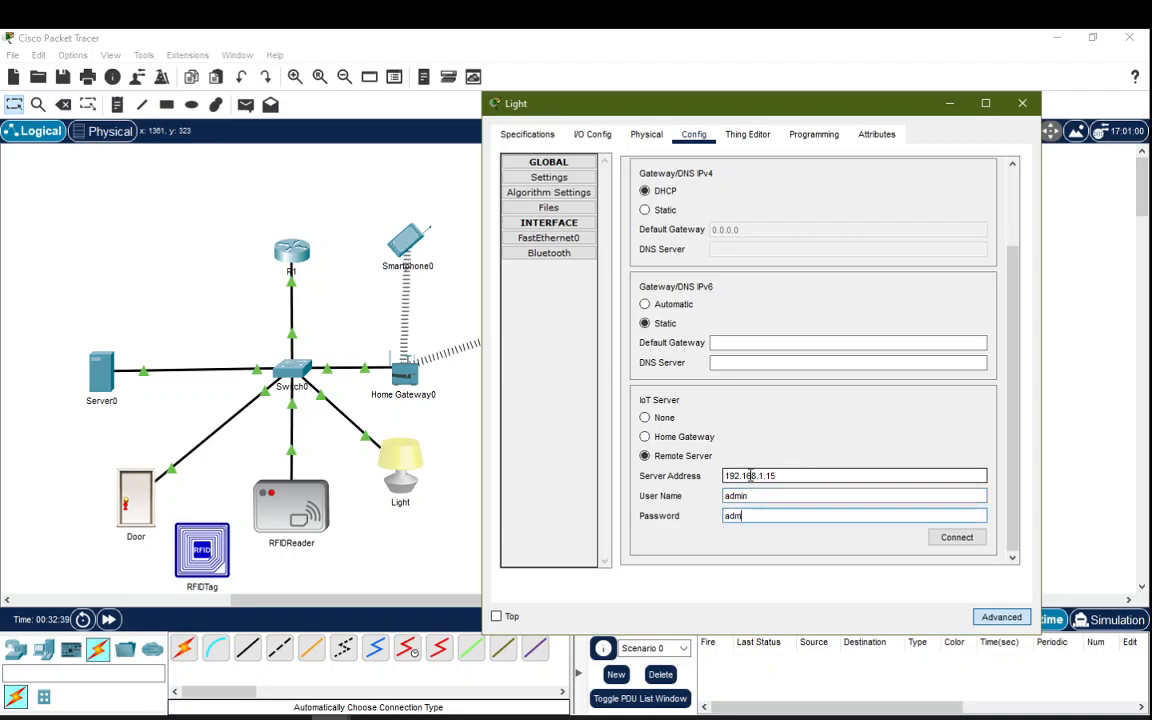
click(956, 539)
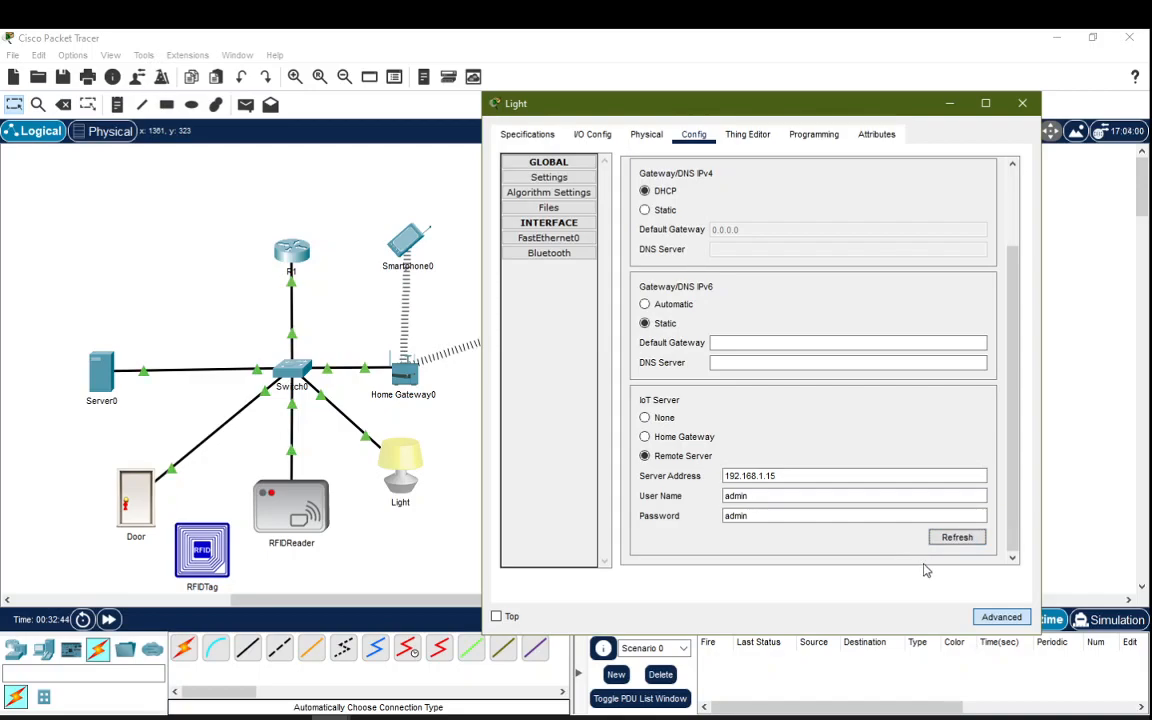
click(1022, 103)
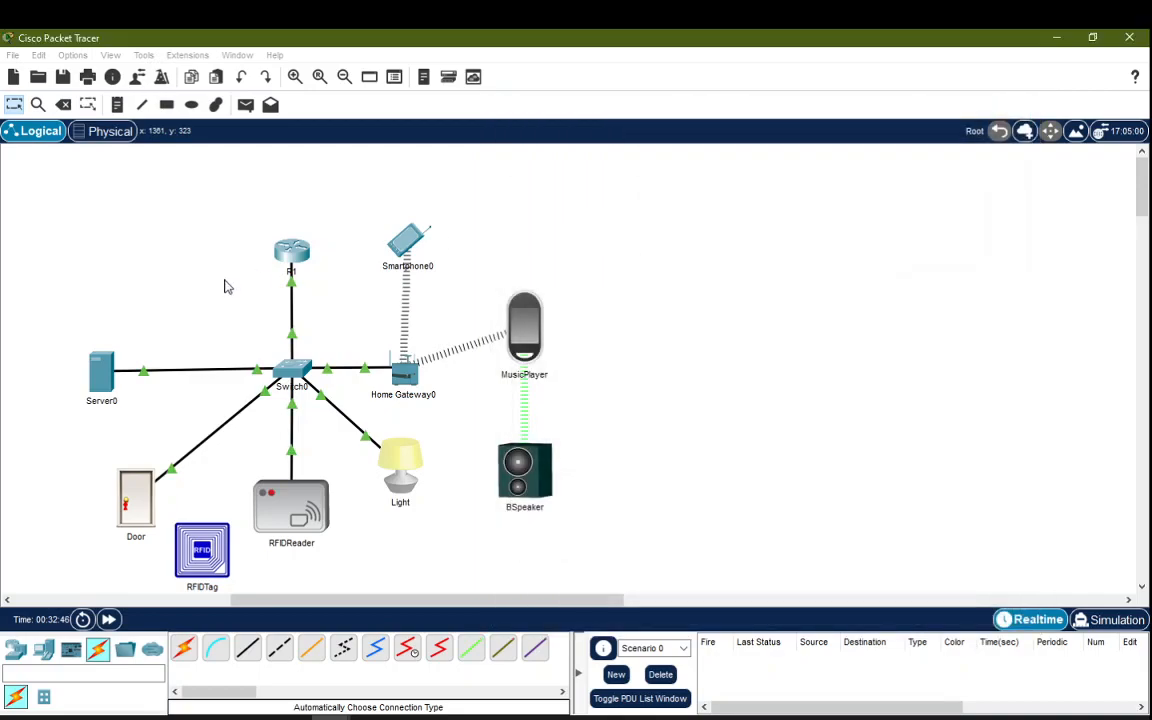
click(109, 383)
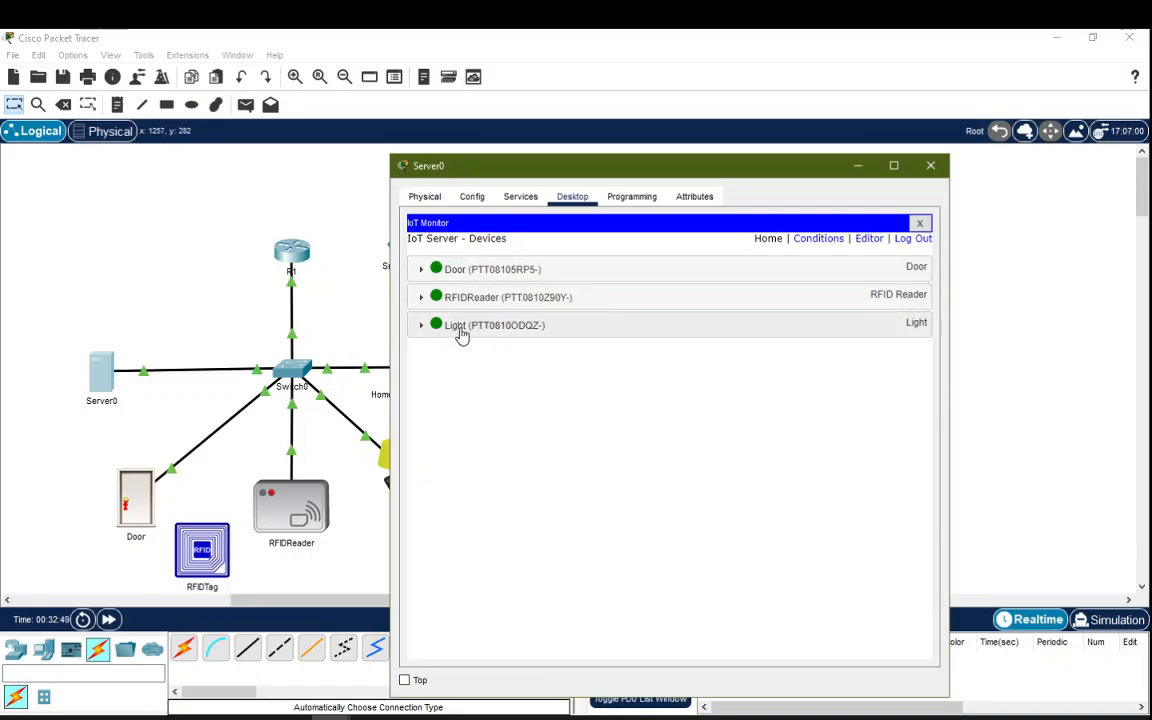
drag(740, 177, 891, 270)
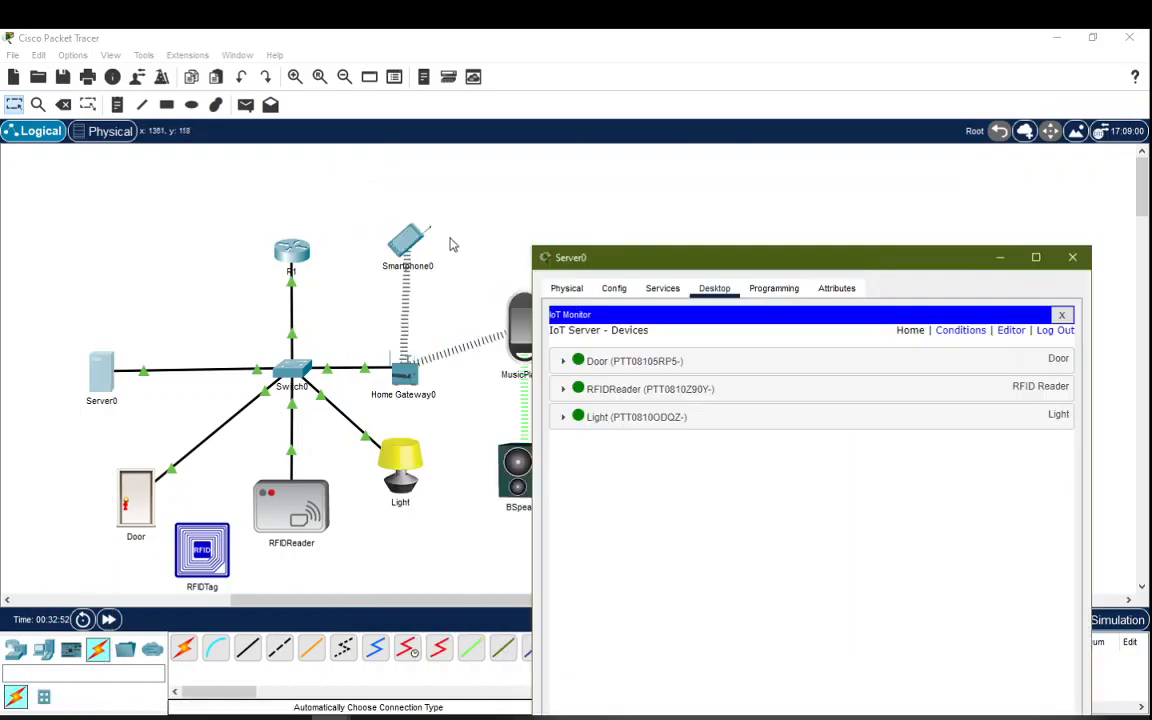
click(347, 239)
Step: Point the MusicPlayer at remote server 192.168.1.15, log in as admin, and connect
click(530, 342)
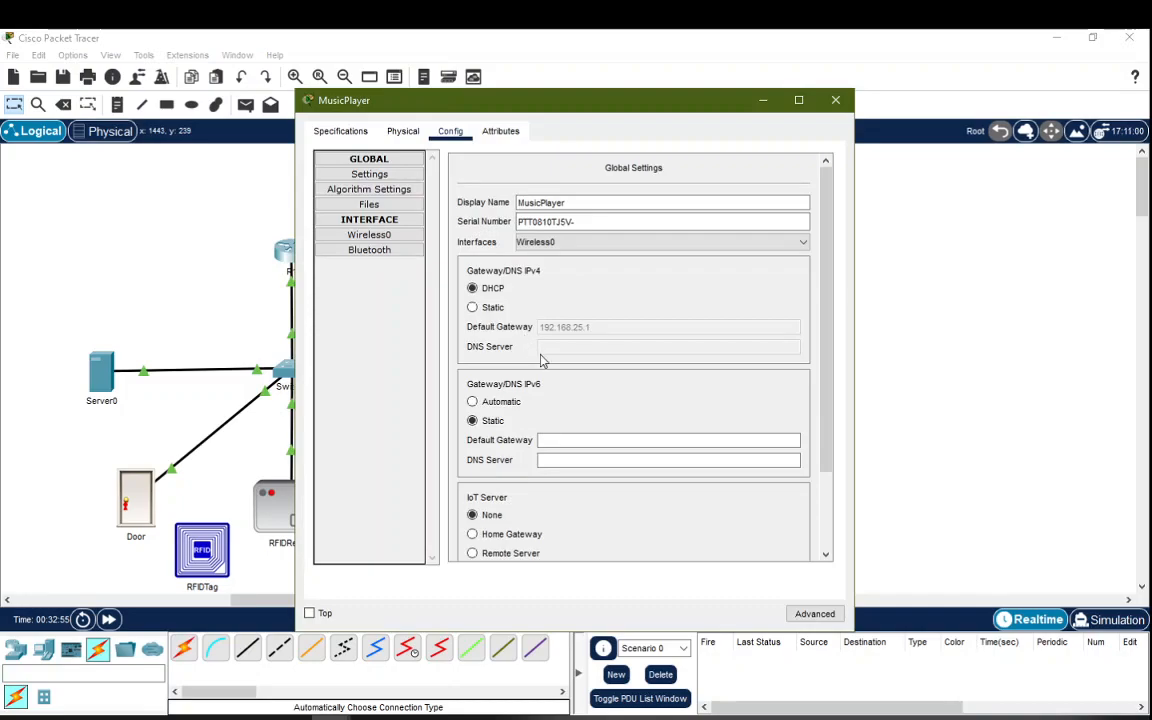
scroll(541, 360, down, 3)
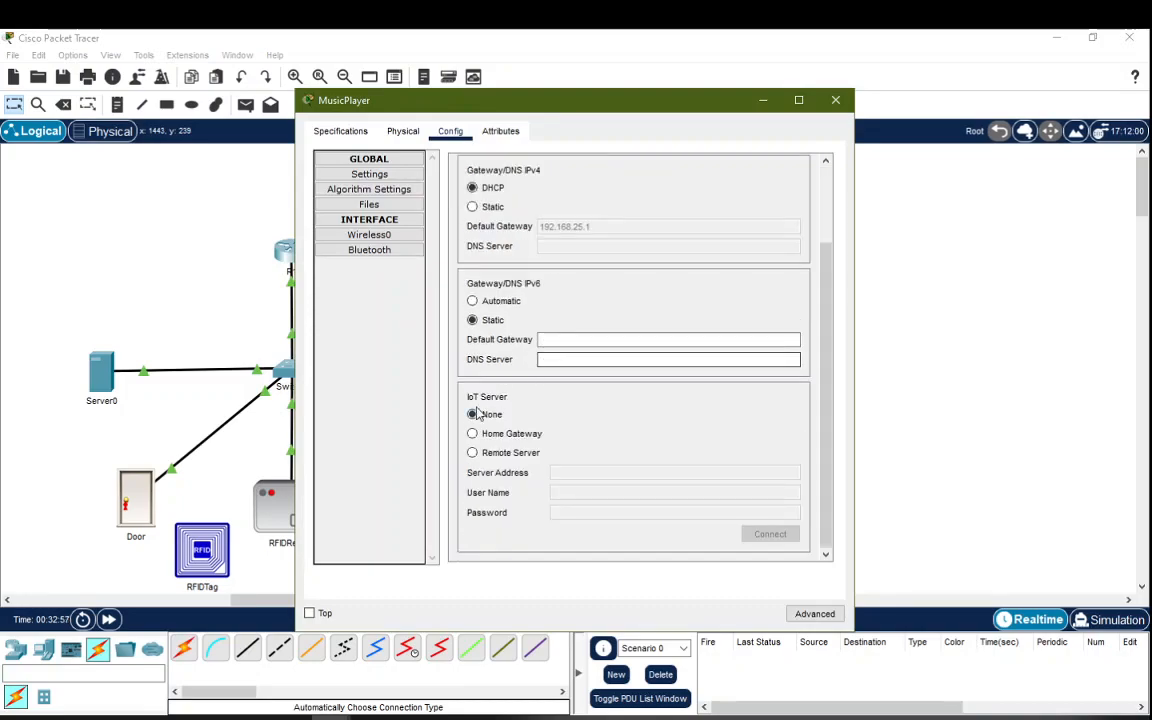
drag(513, 111, 744, 116)
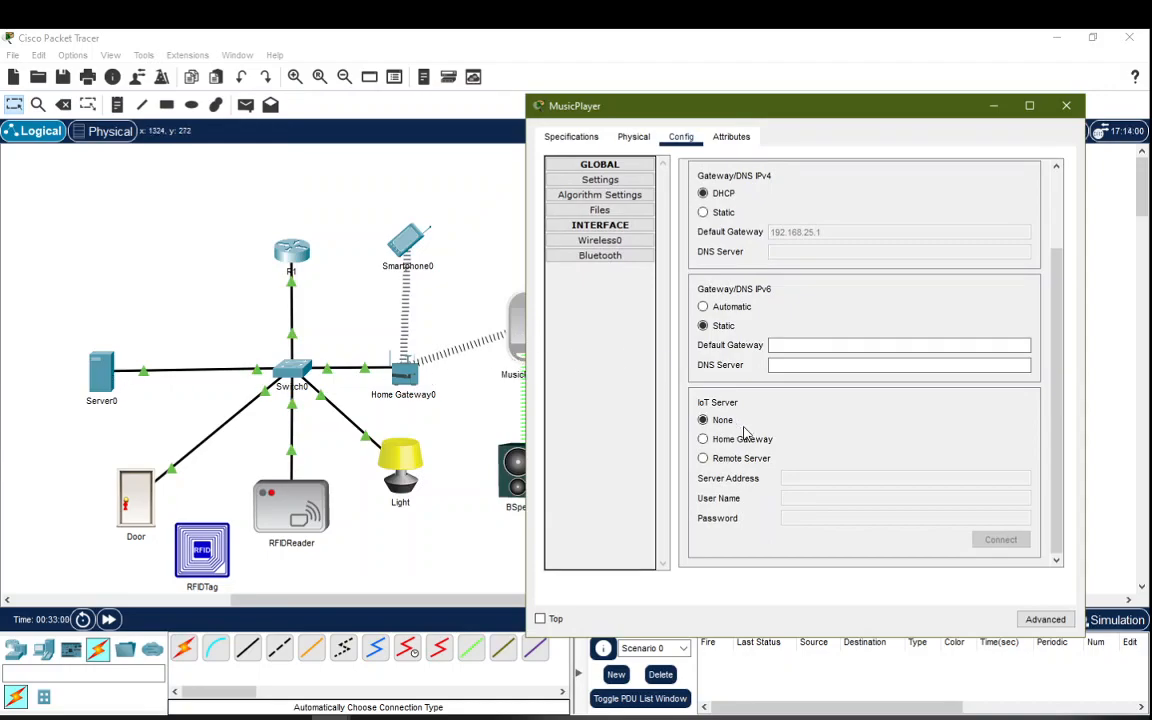
click(726, 461)
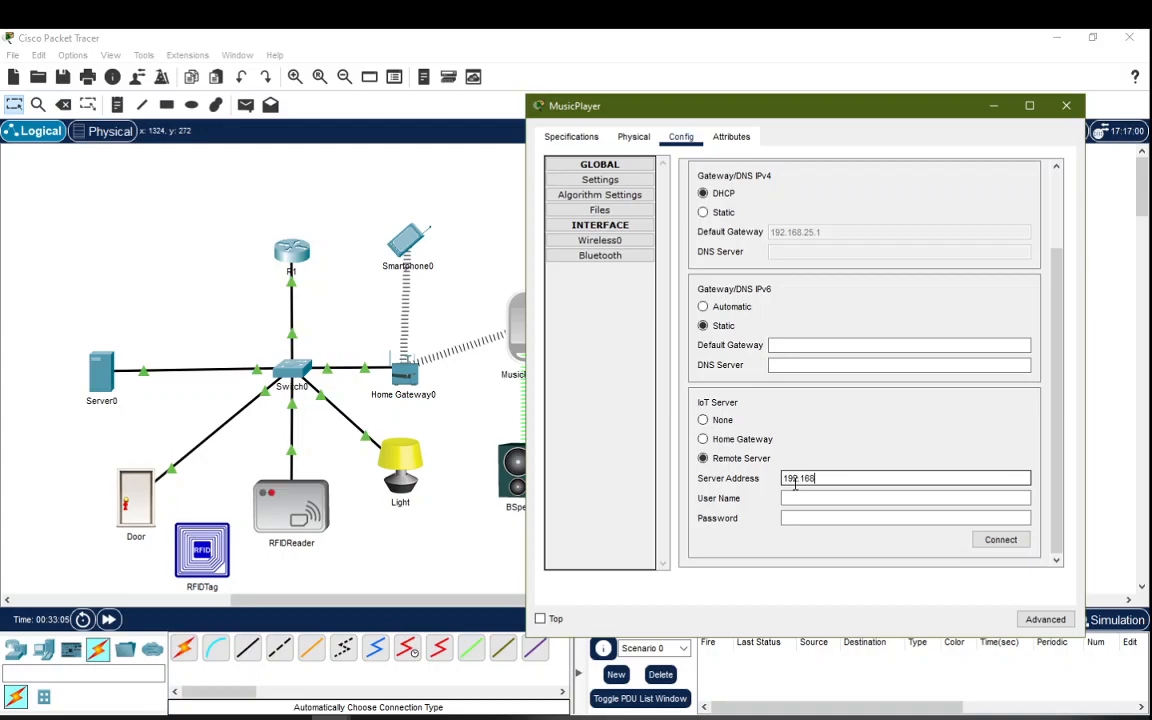
text(5)
key(Tab)
text(admin)
key(Tab)
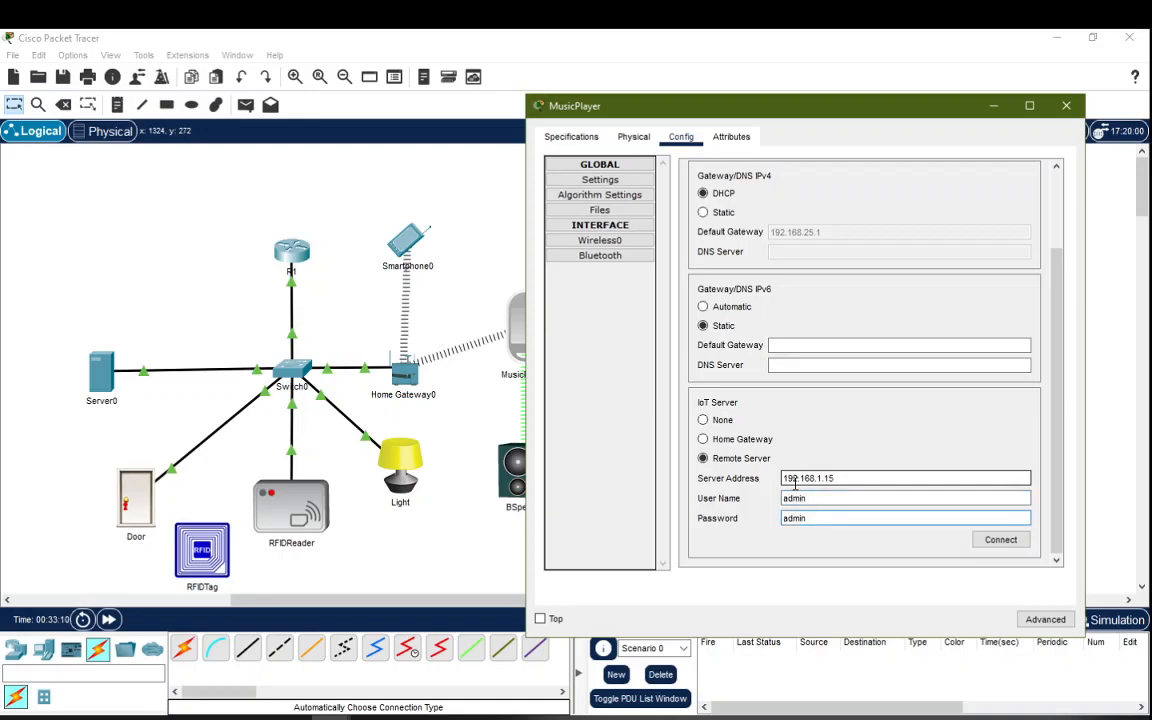
click(1003, 545)
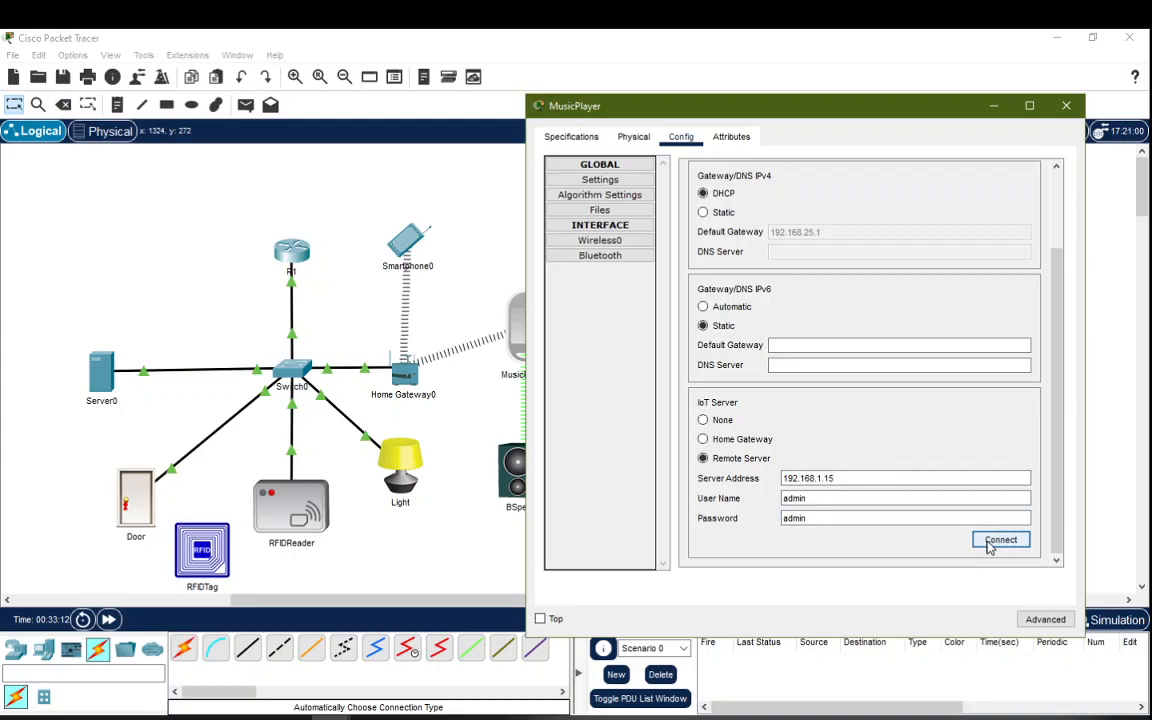
click(865, 515)
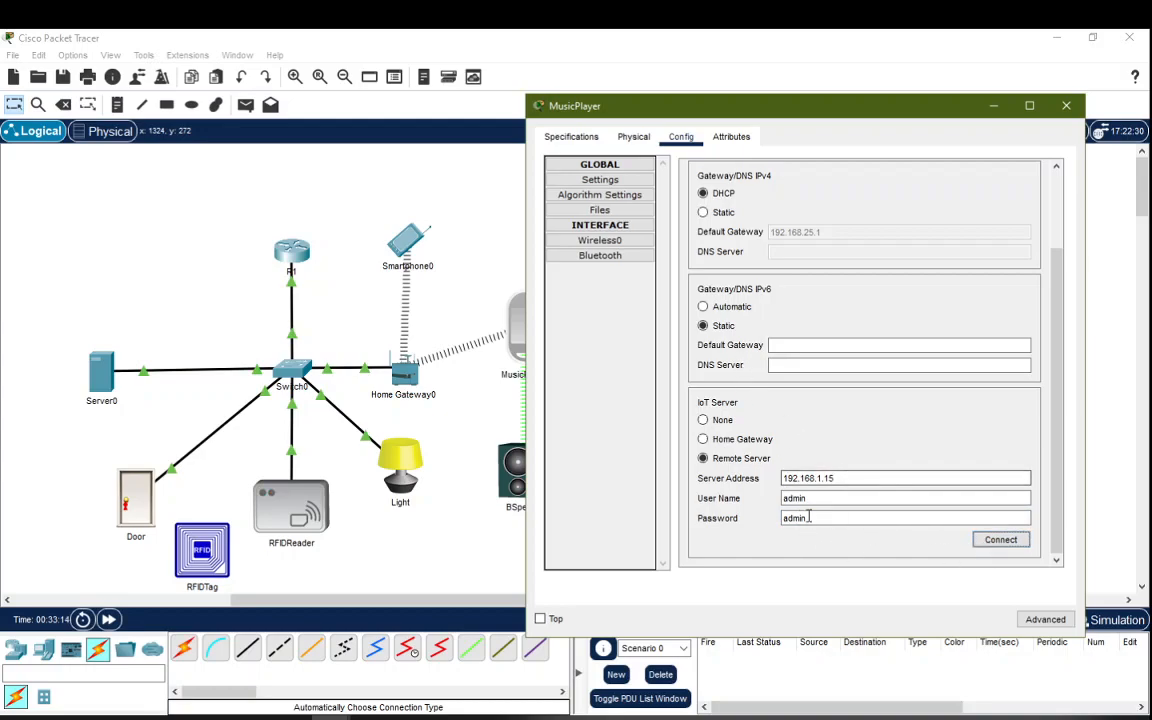
click(1010, 542)
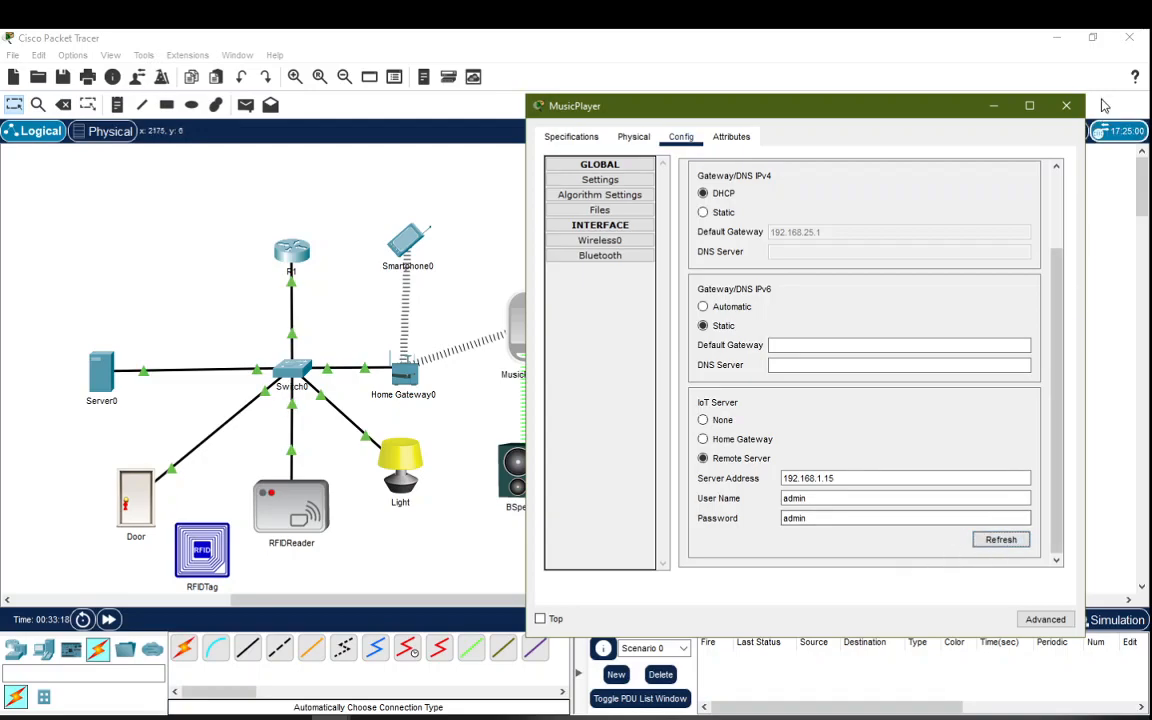
click(1067, 106)
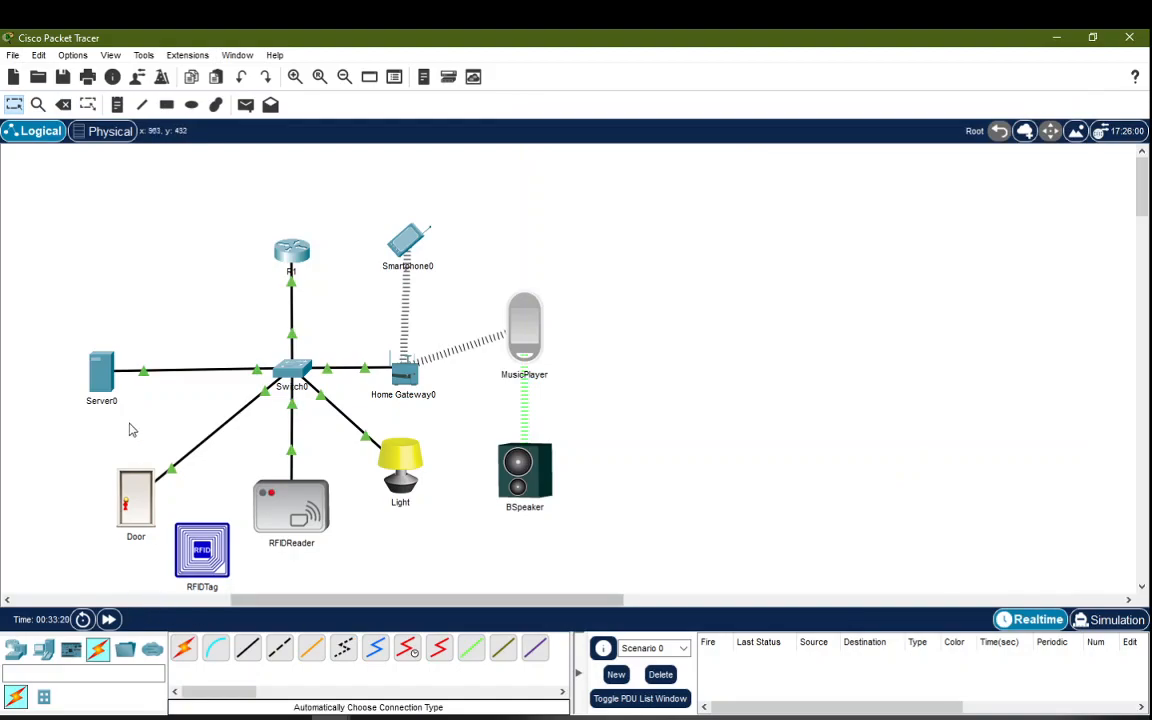
click(102, 375)
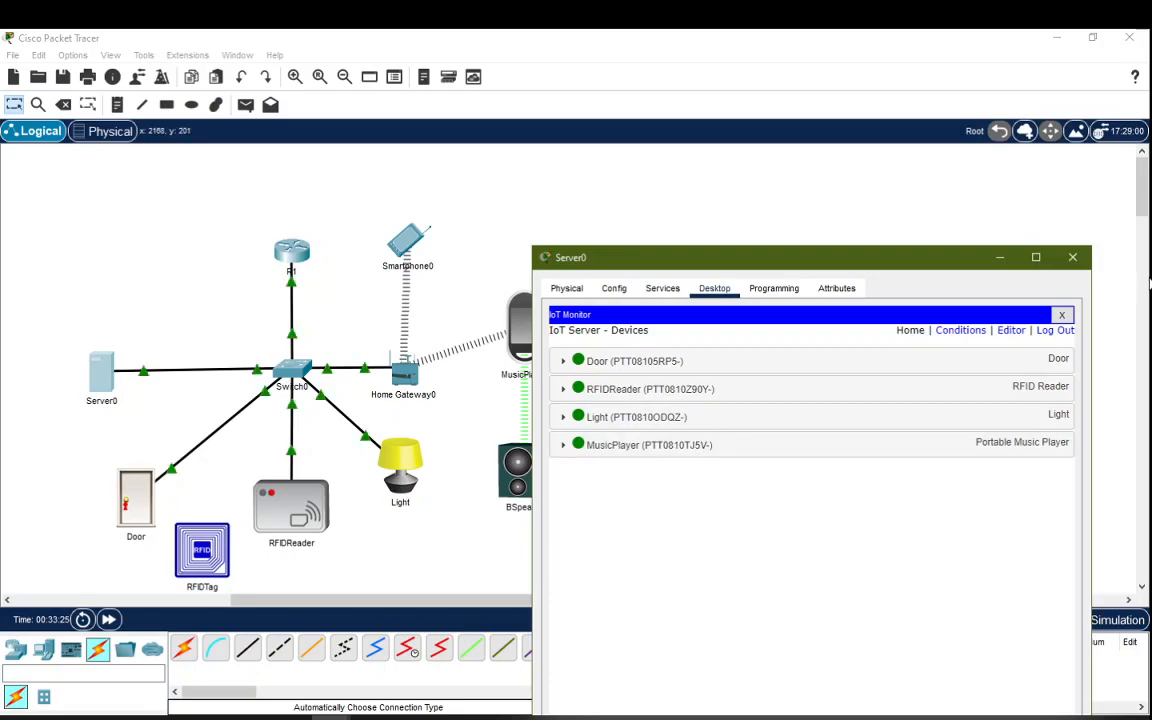
click(558, 184)
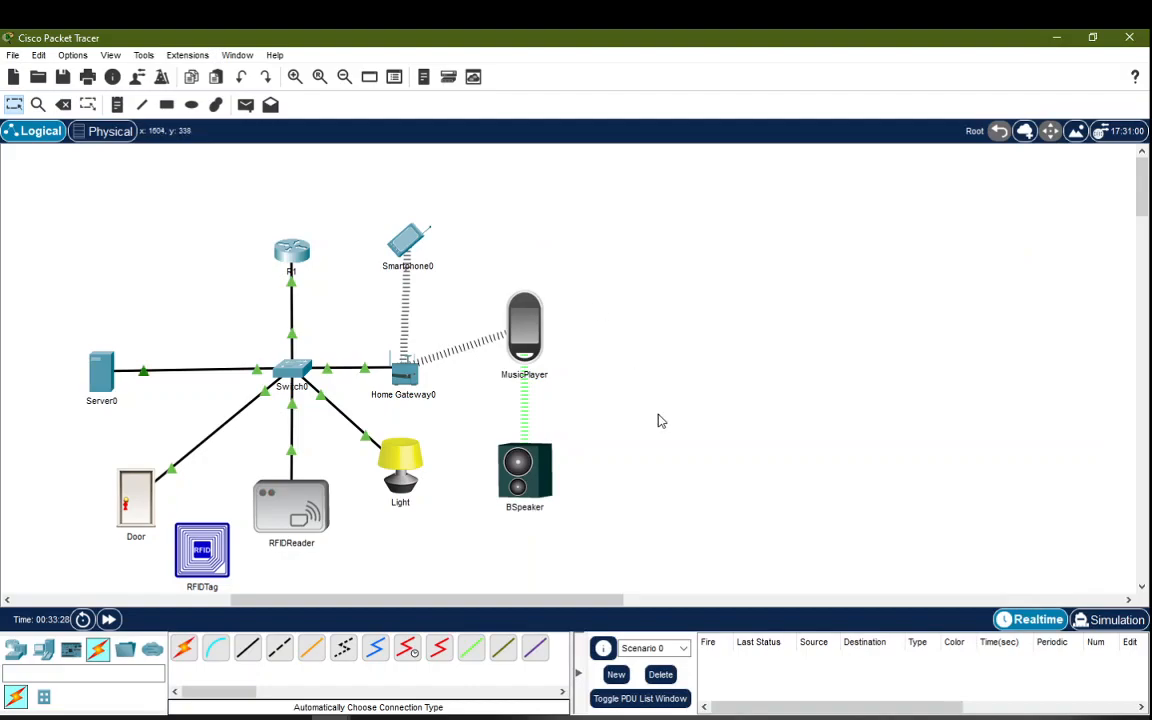
Step: Load 192.168.1.15 in Smartphone0's desktop web browser
click(406, 240)
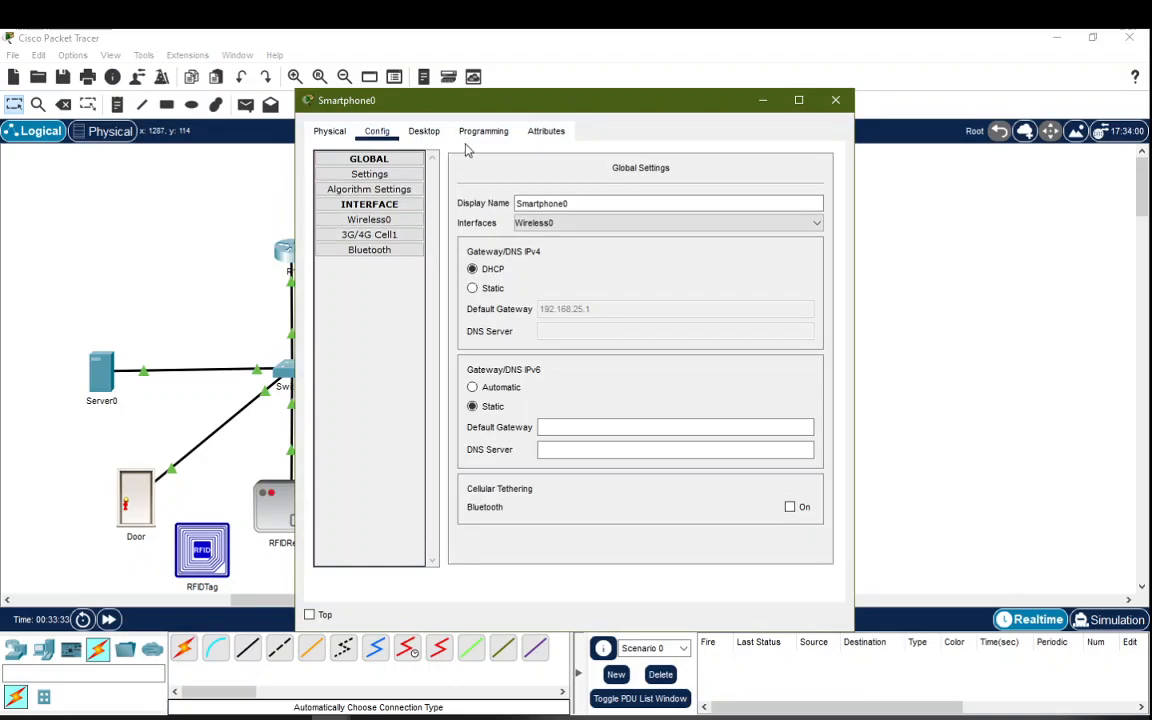
click(426, 136)
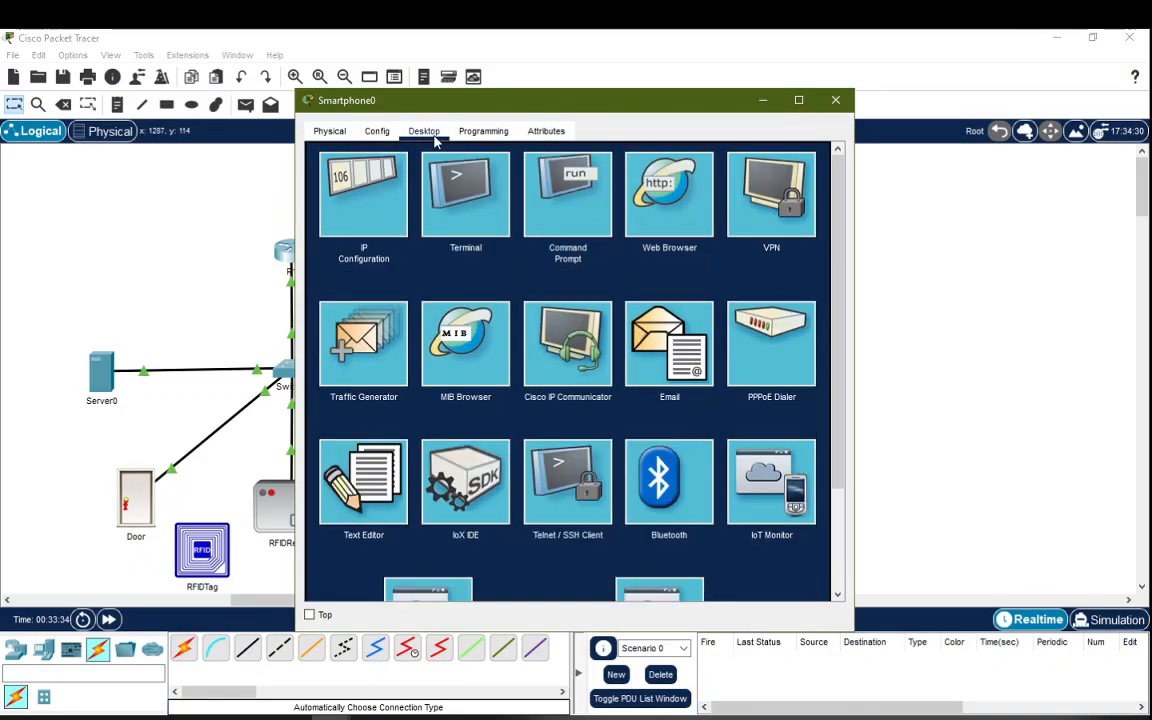
click(673, 203)
drag(635, 106, 902, 105)
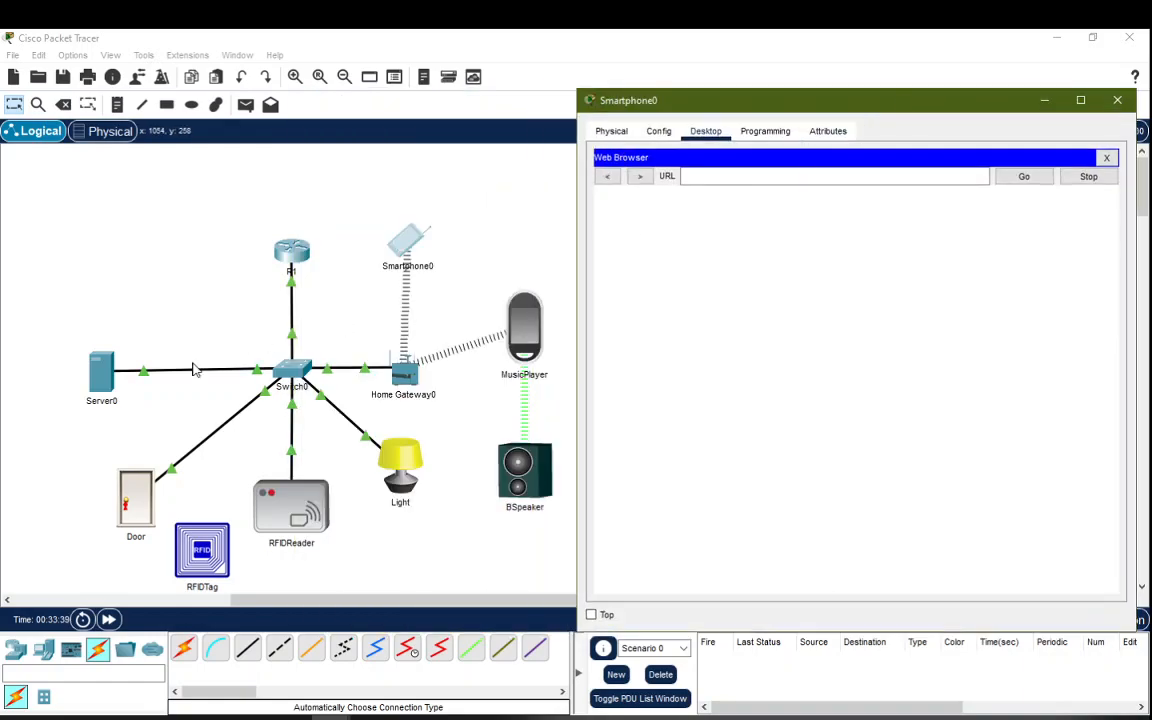
click(709, 175)
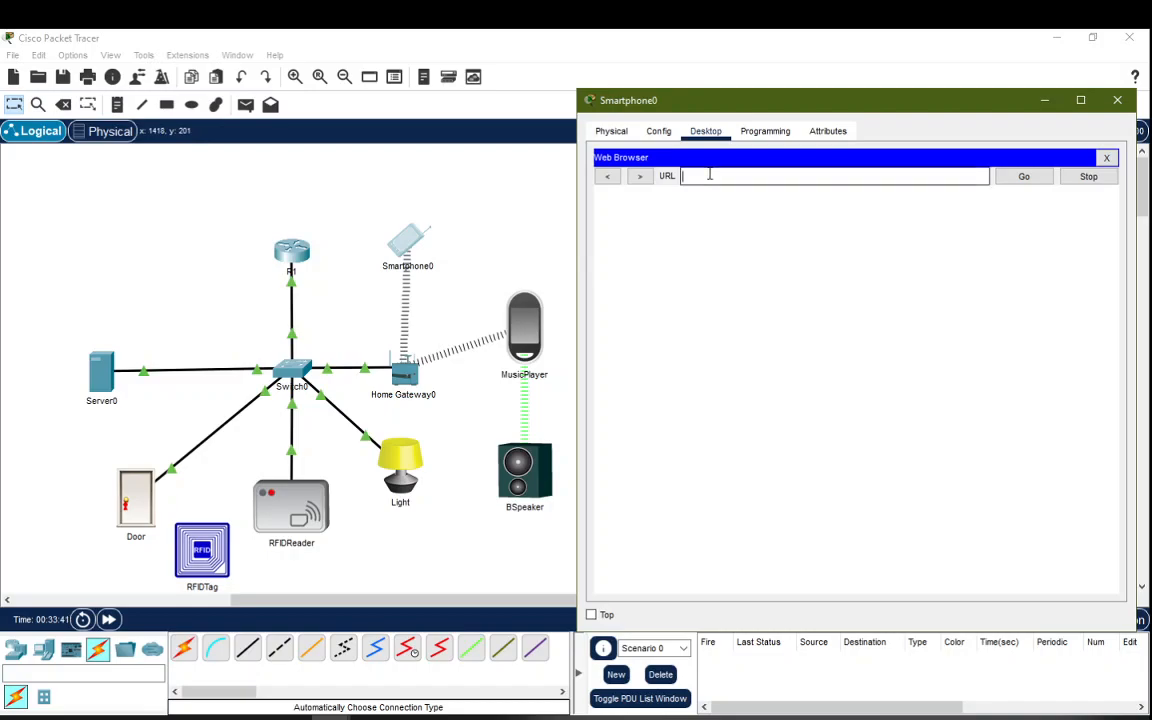
text(192.168.1.15)
key(Return)
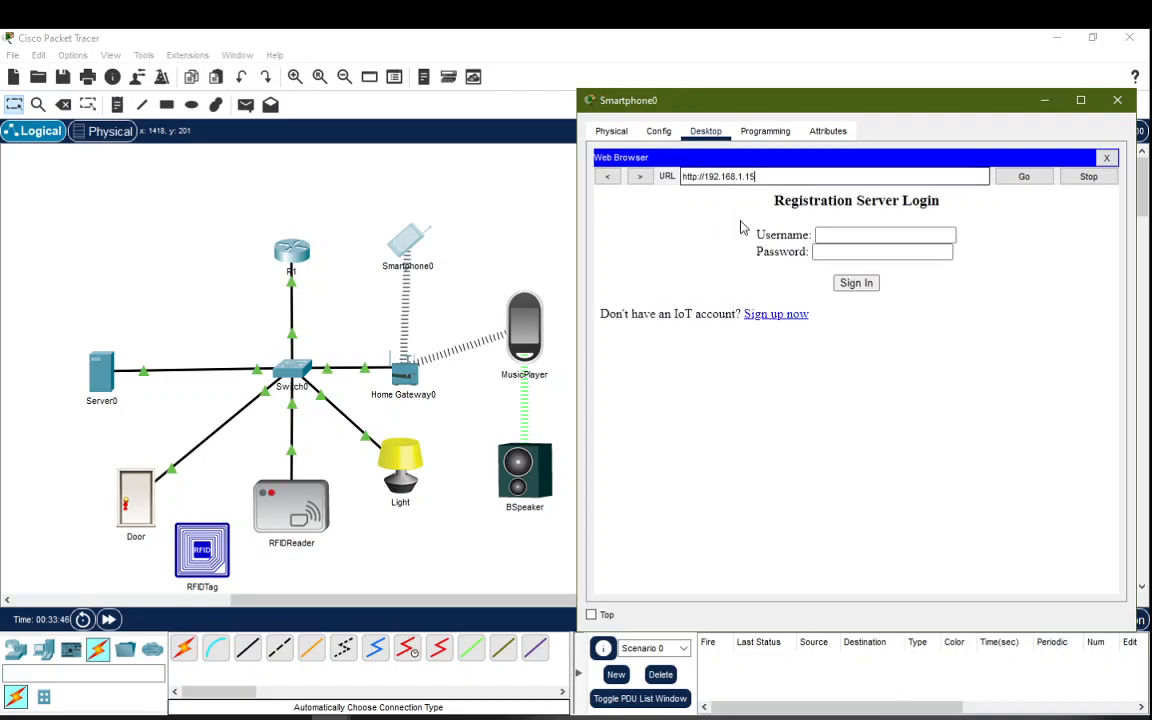
Step: Sign in to the IoT server with username admin and the account password
click(876, 233)
text(admin)
key(Tab)
text(admin)
click(856, 284)
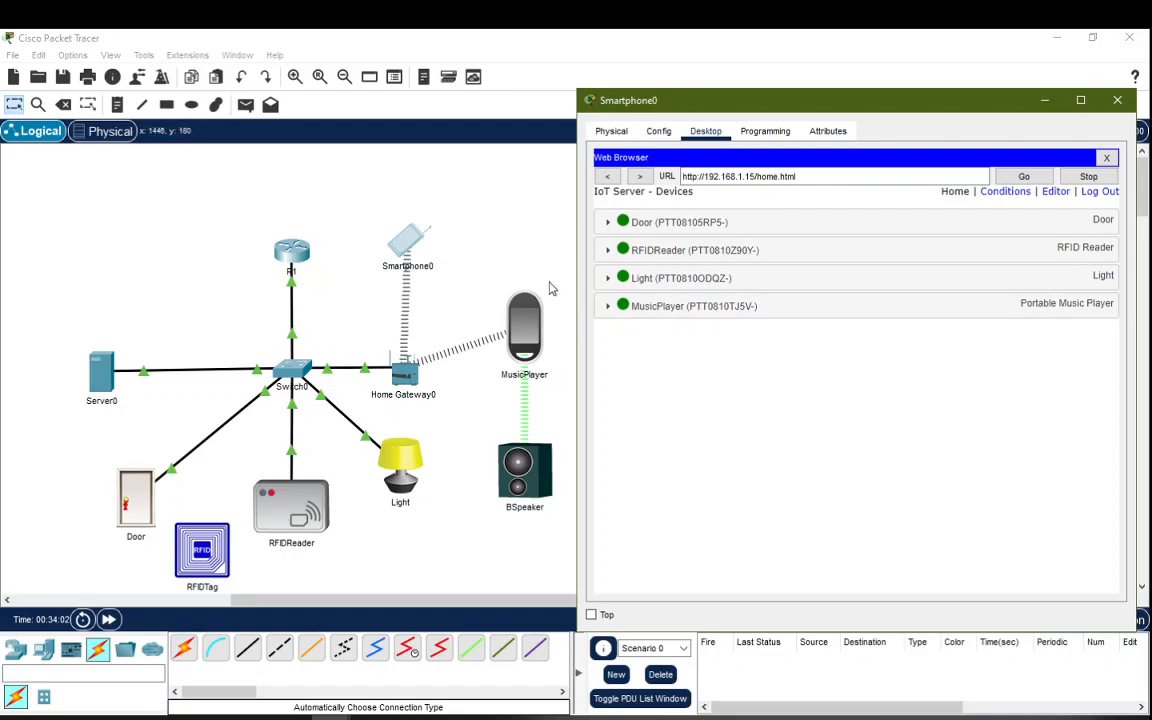
Step: Check the Door's controls, then switch the Light on, dim it, and off
click(607, 224)
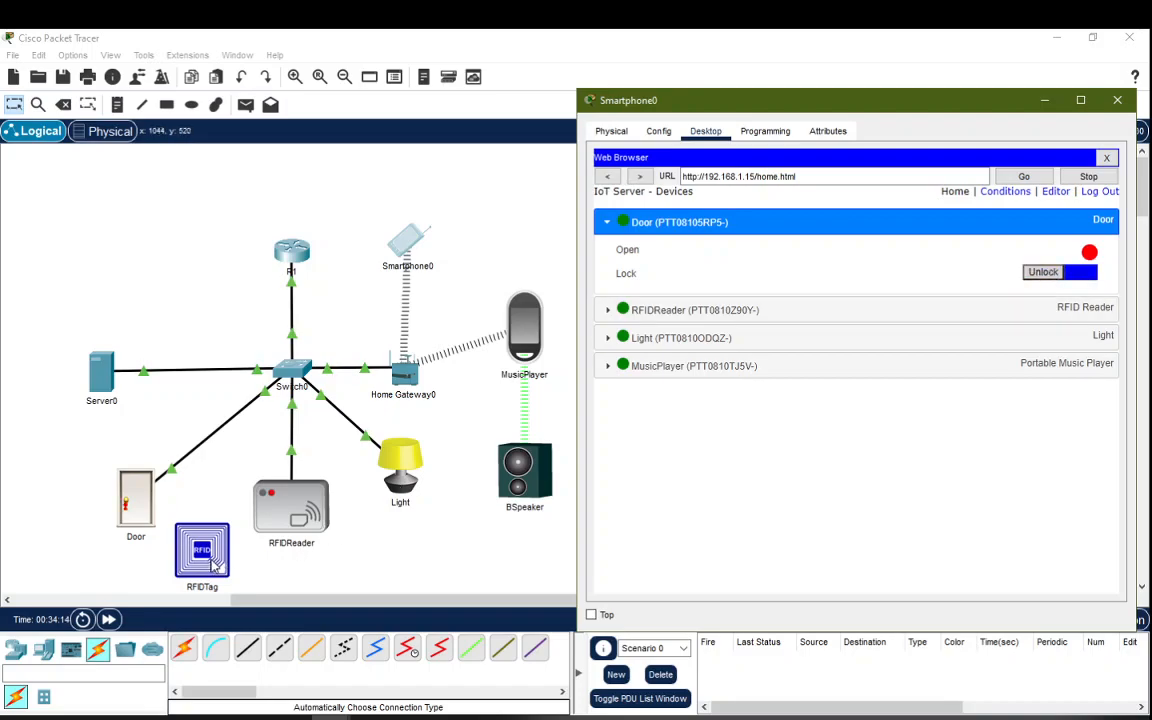
click(607, 222)
click(609, 280)
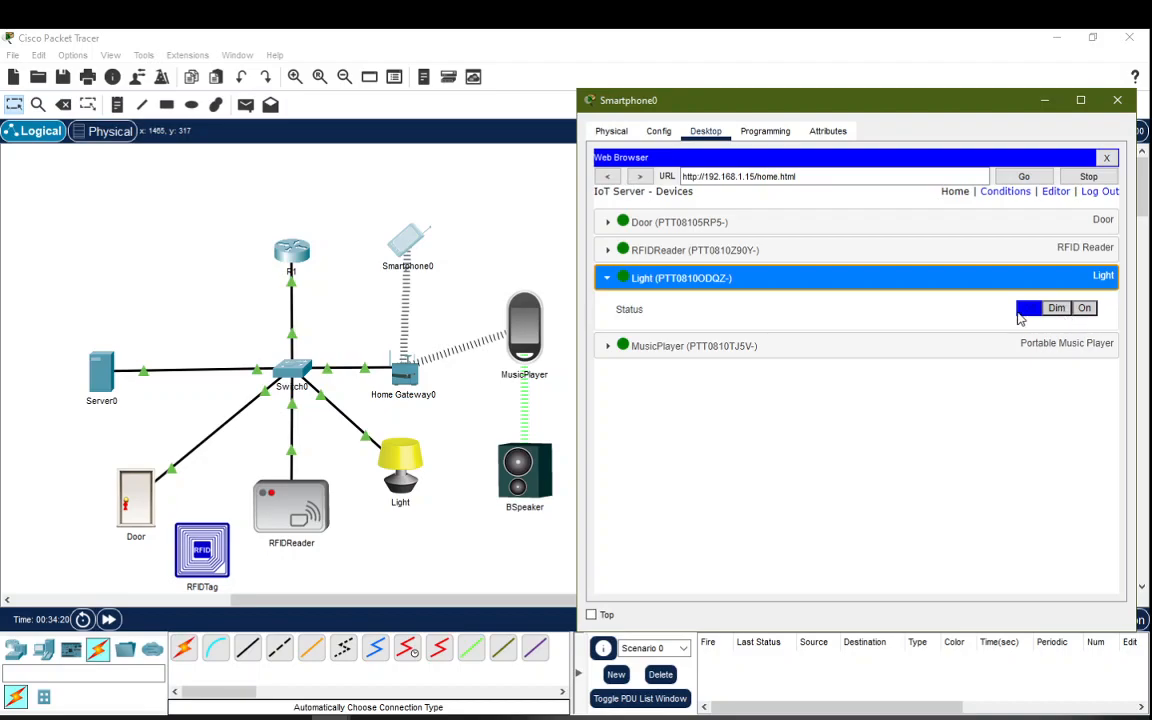
click(1085, 308)
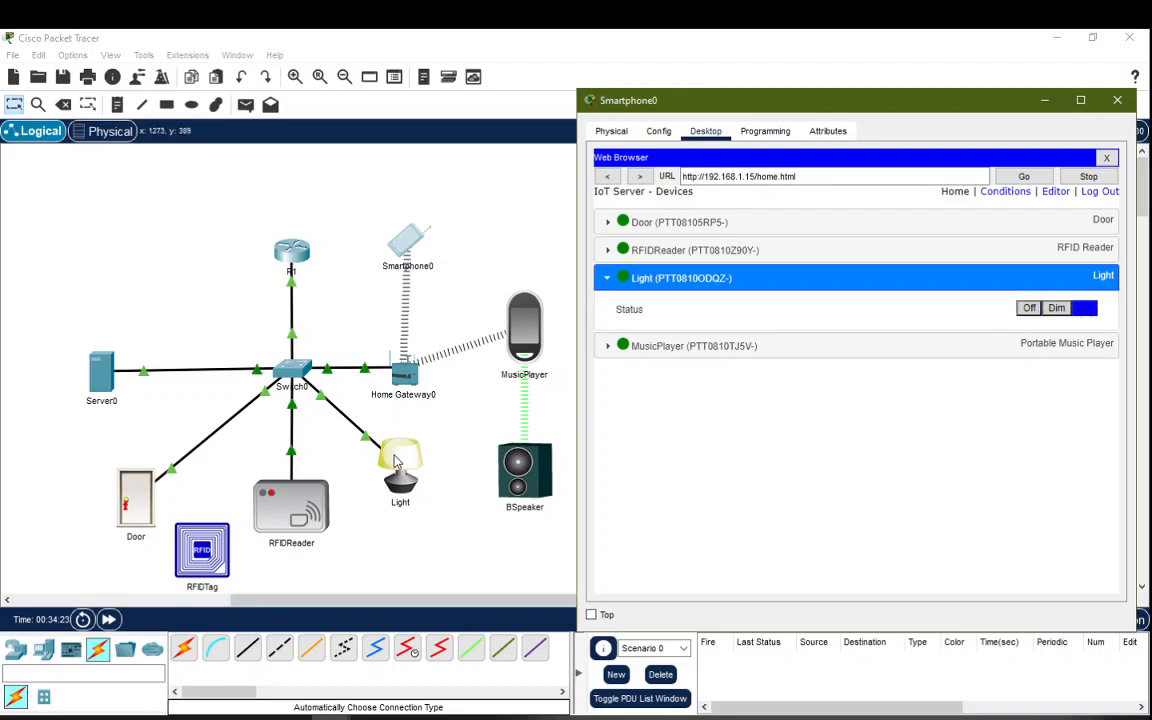
click(1054, 309)
click(1030, 309)
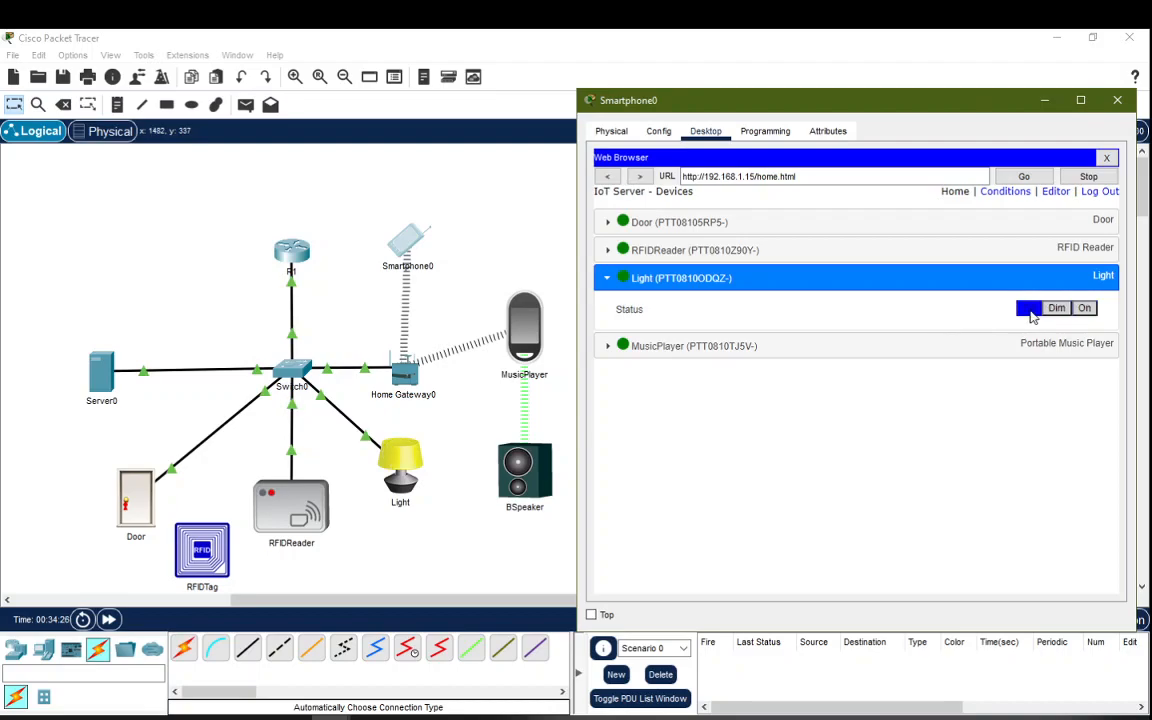
Step: Toggle the MusicPlayer on and then off from its controls
click(608, 350)
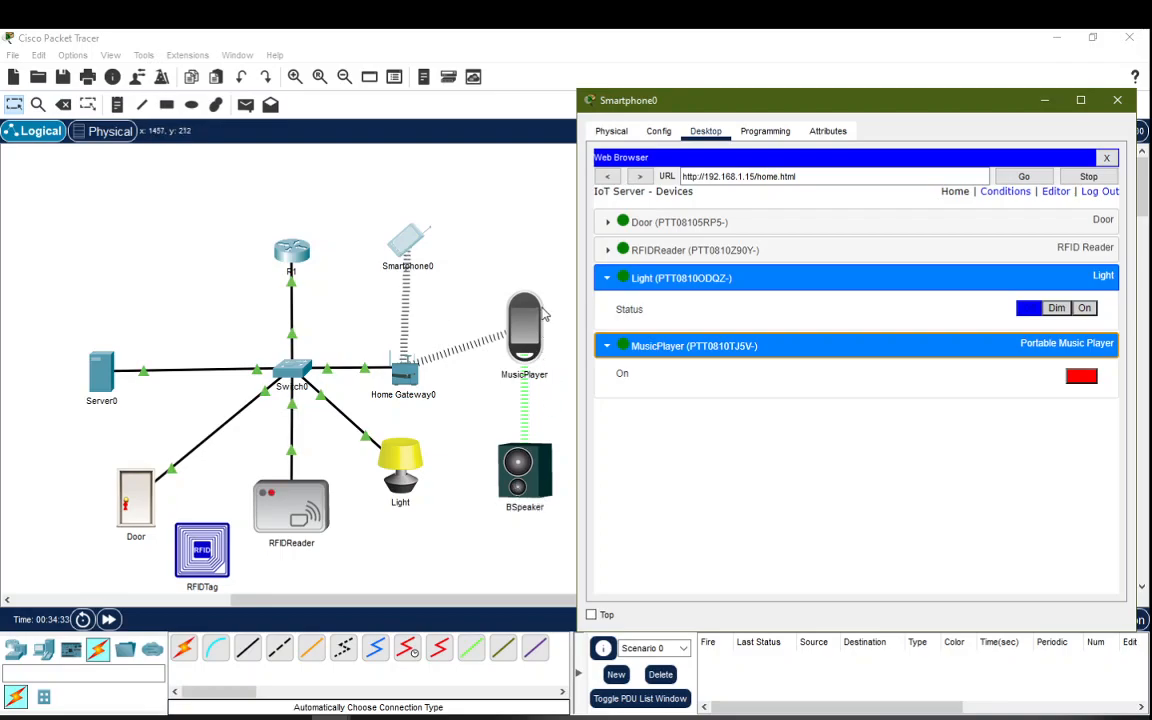
click(1082, 376)
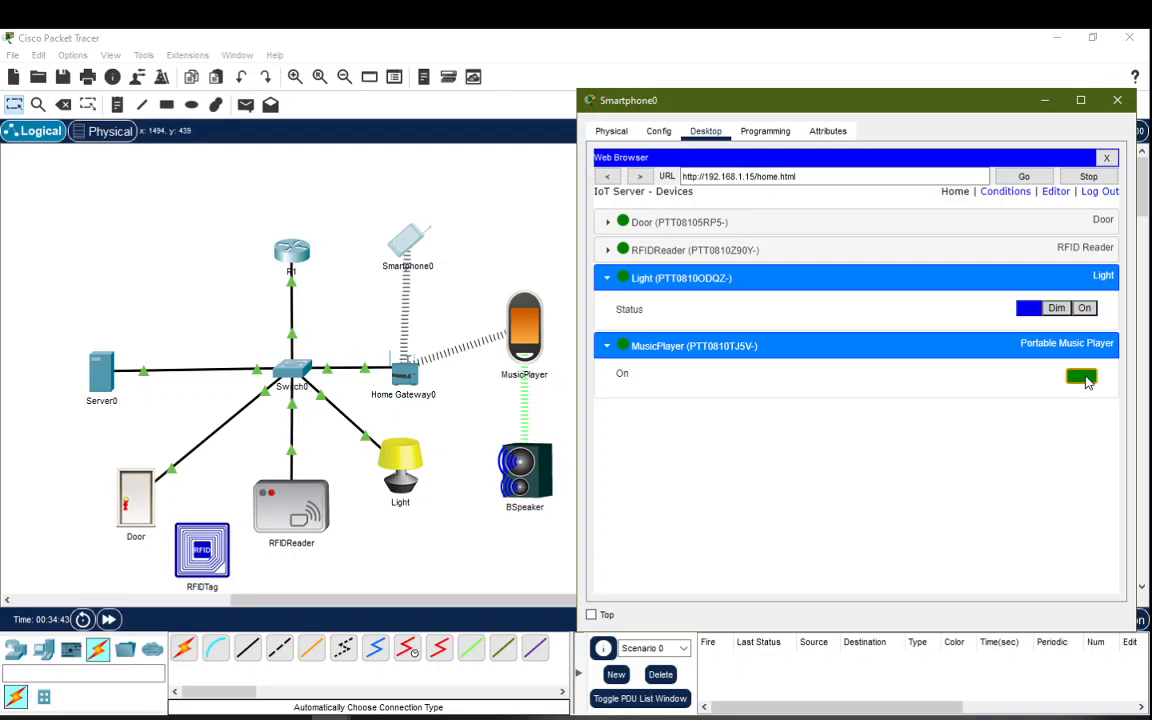
click(1087, 381)
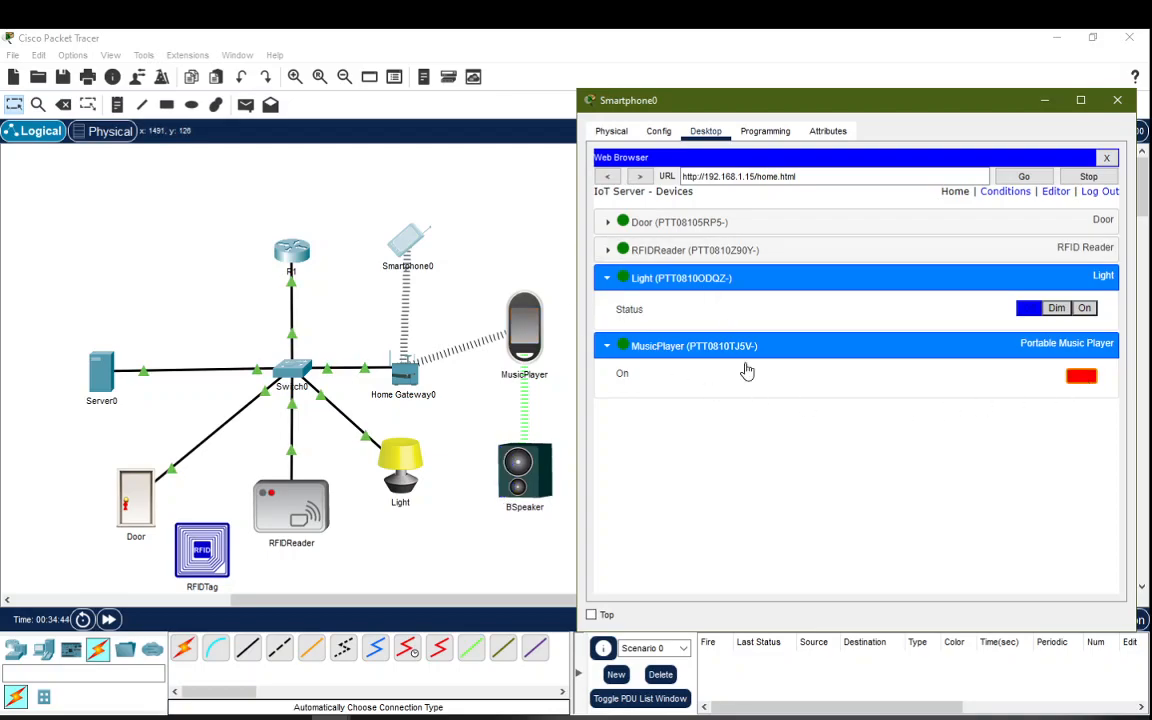